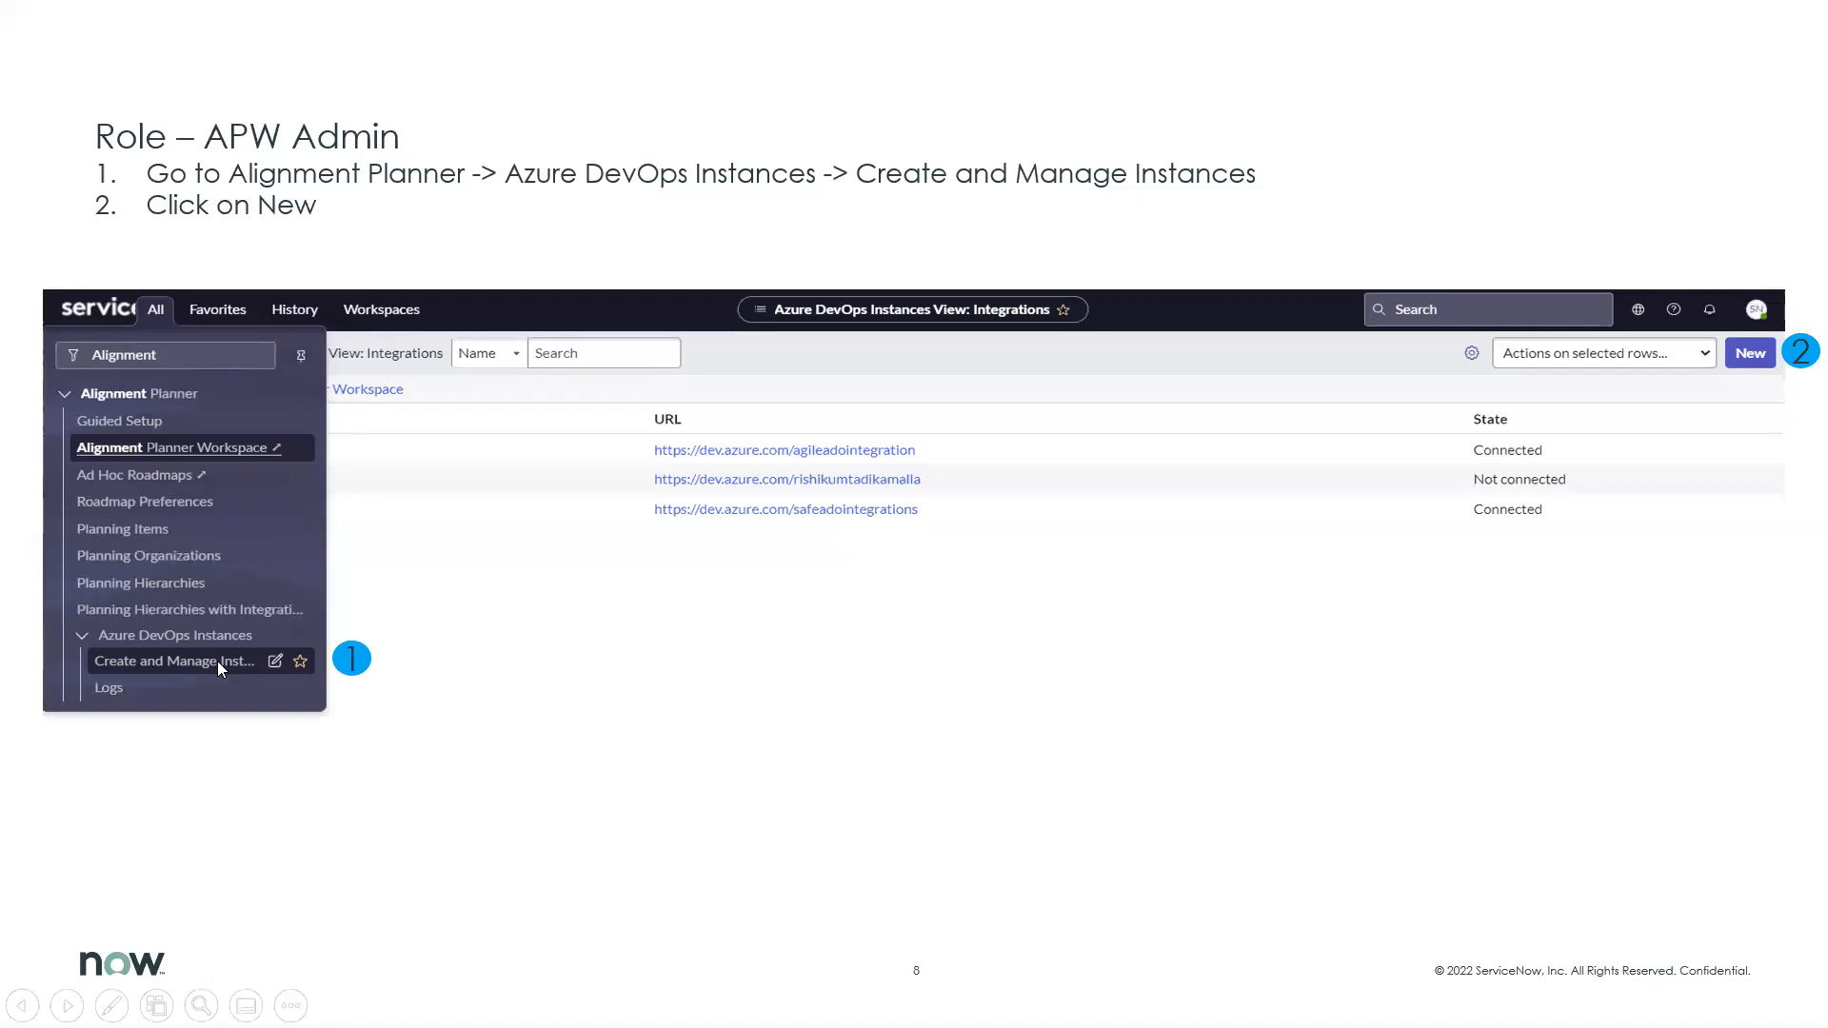
Advance the slide show past the Connection Alias form to the slide on connecting to the instance
{"action": "key", "text": "Right"}
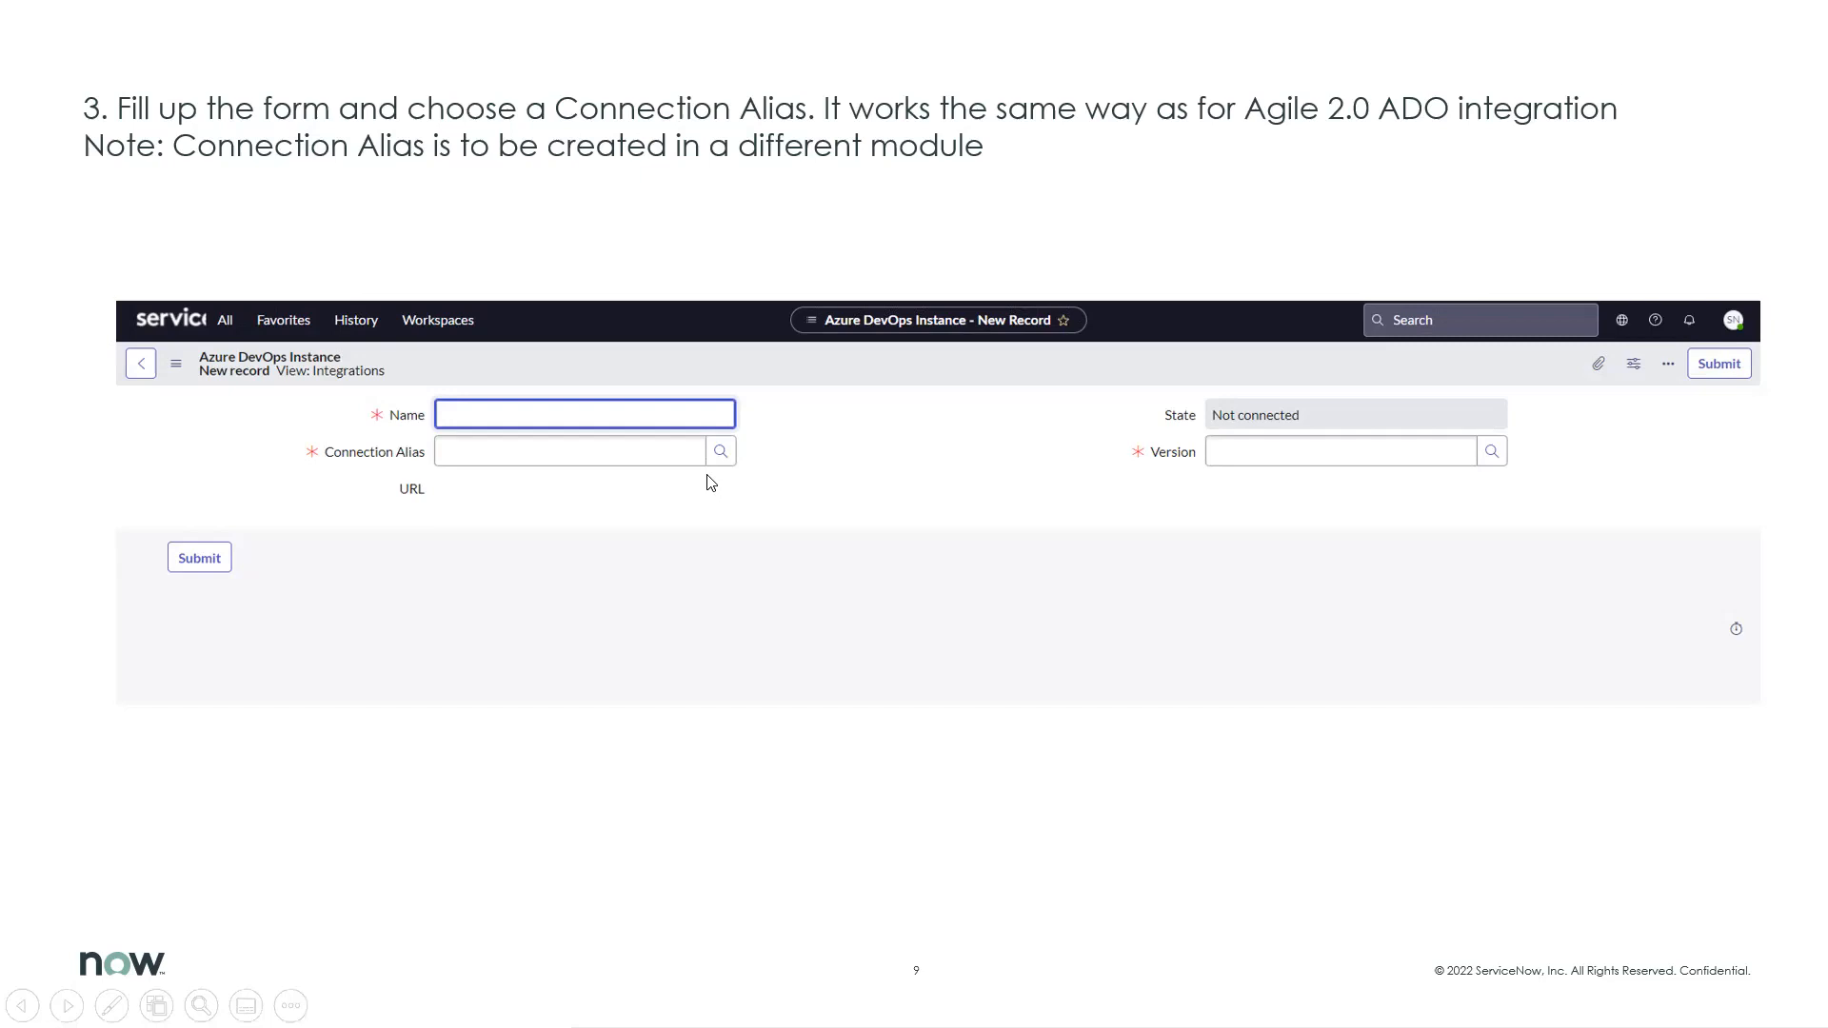
{"action": "key", "text": "Right"}
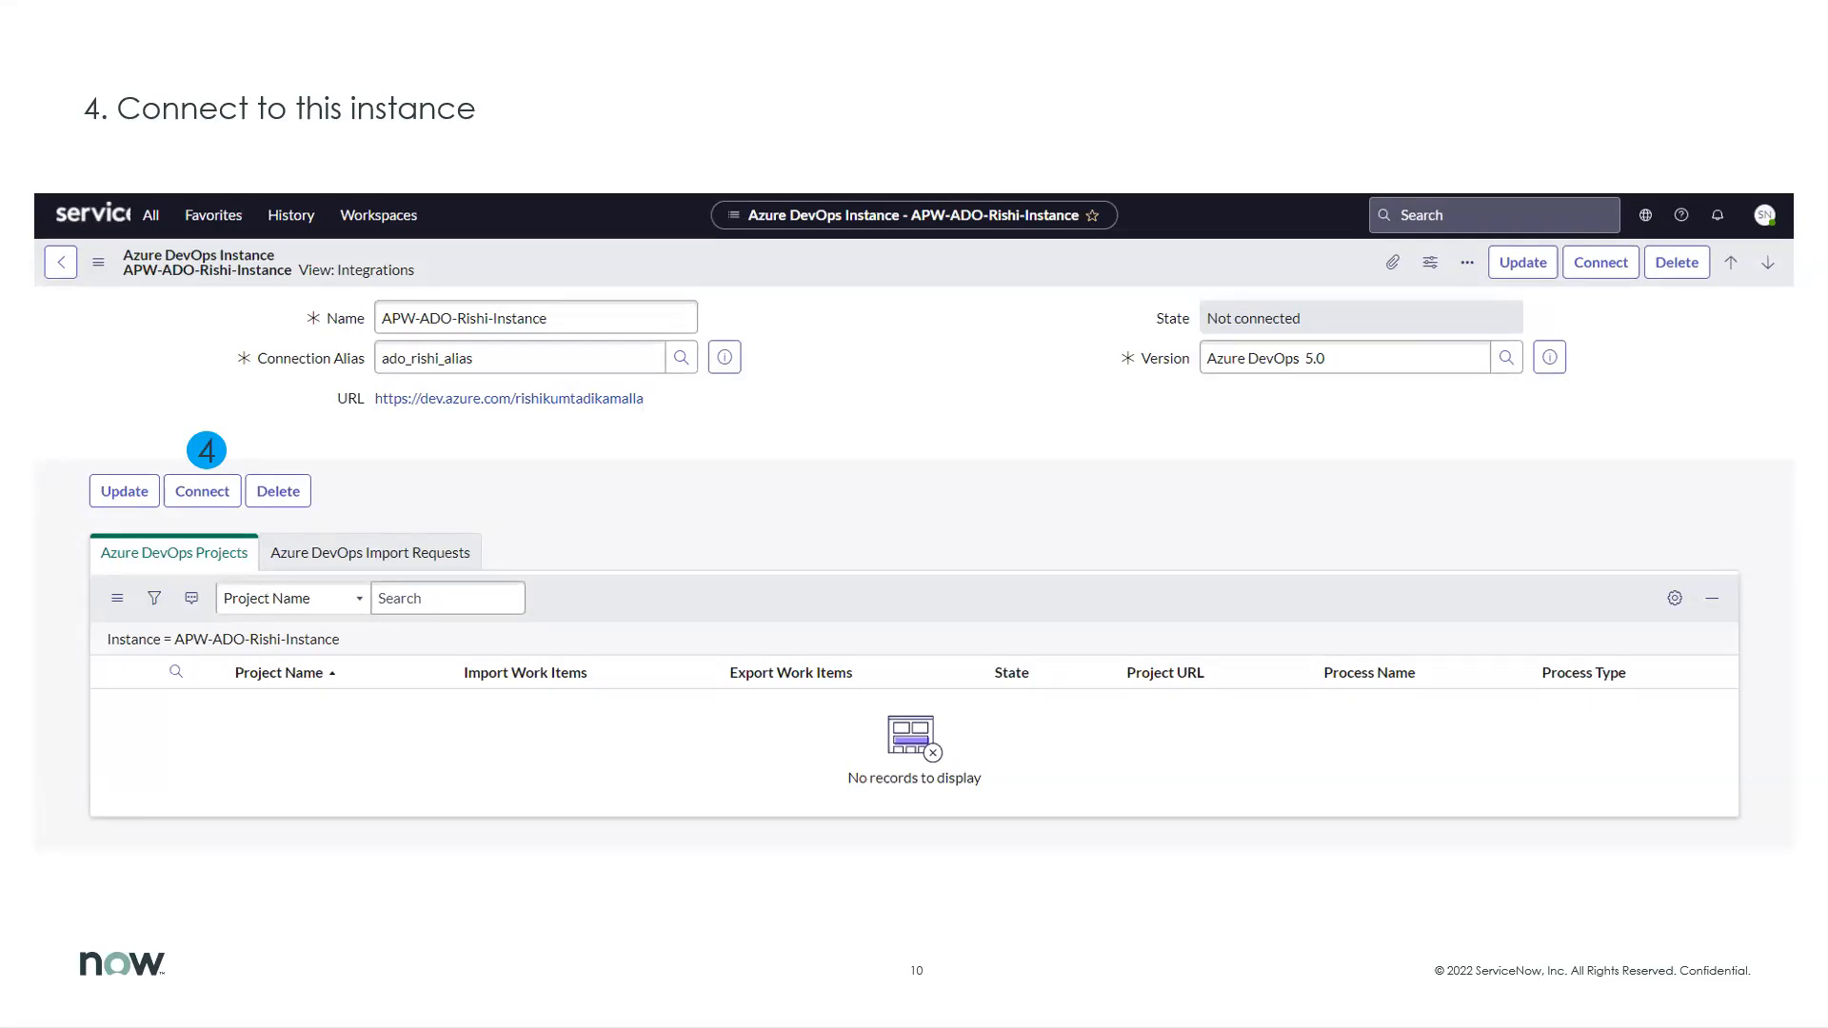
Switch to ServiceNow in Chrome, filter the navigator for "alignment" and open the Create and Manage Instances list under Azure DevOps Instances
{"action": "key", "text": "alt+Tab"}
{"action": "key", "text": "alt+Tab"}
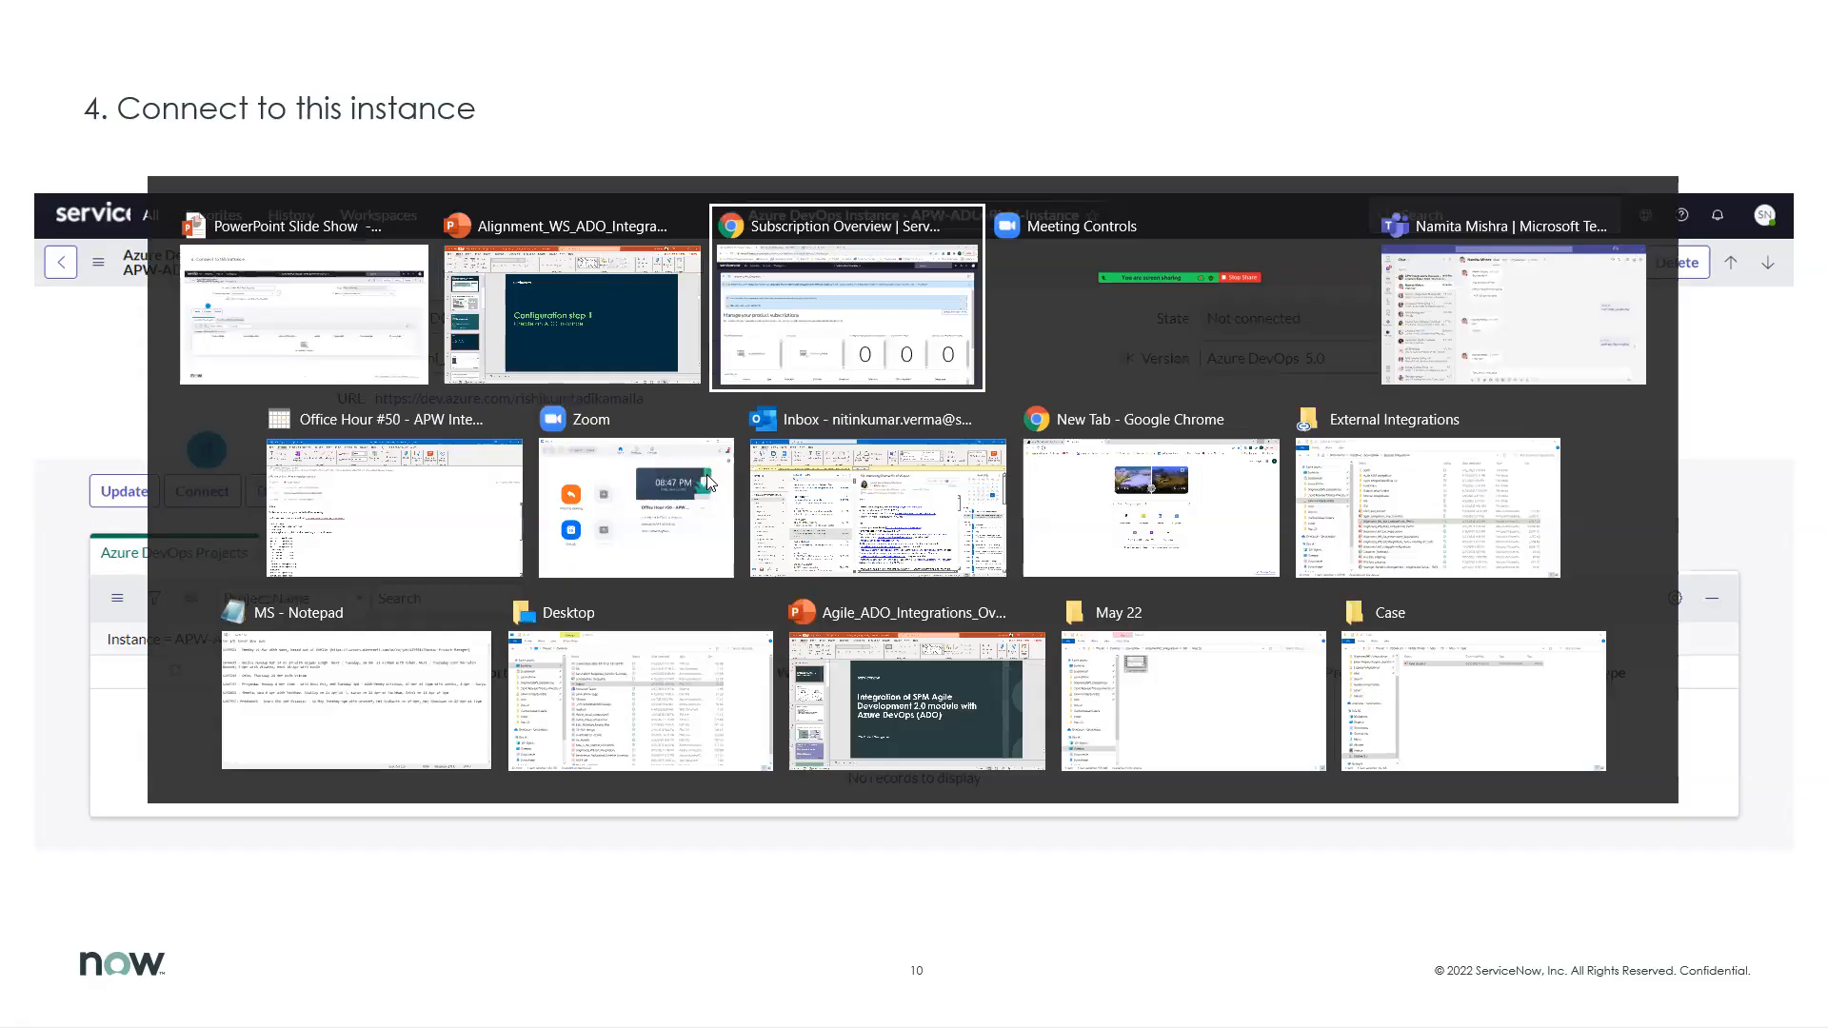
{"action": "left_click", "coordinate": [201, 150]}
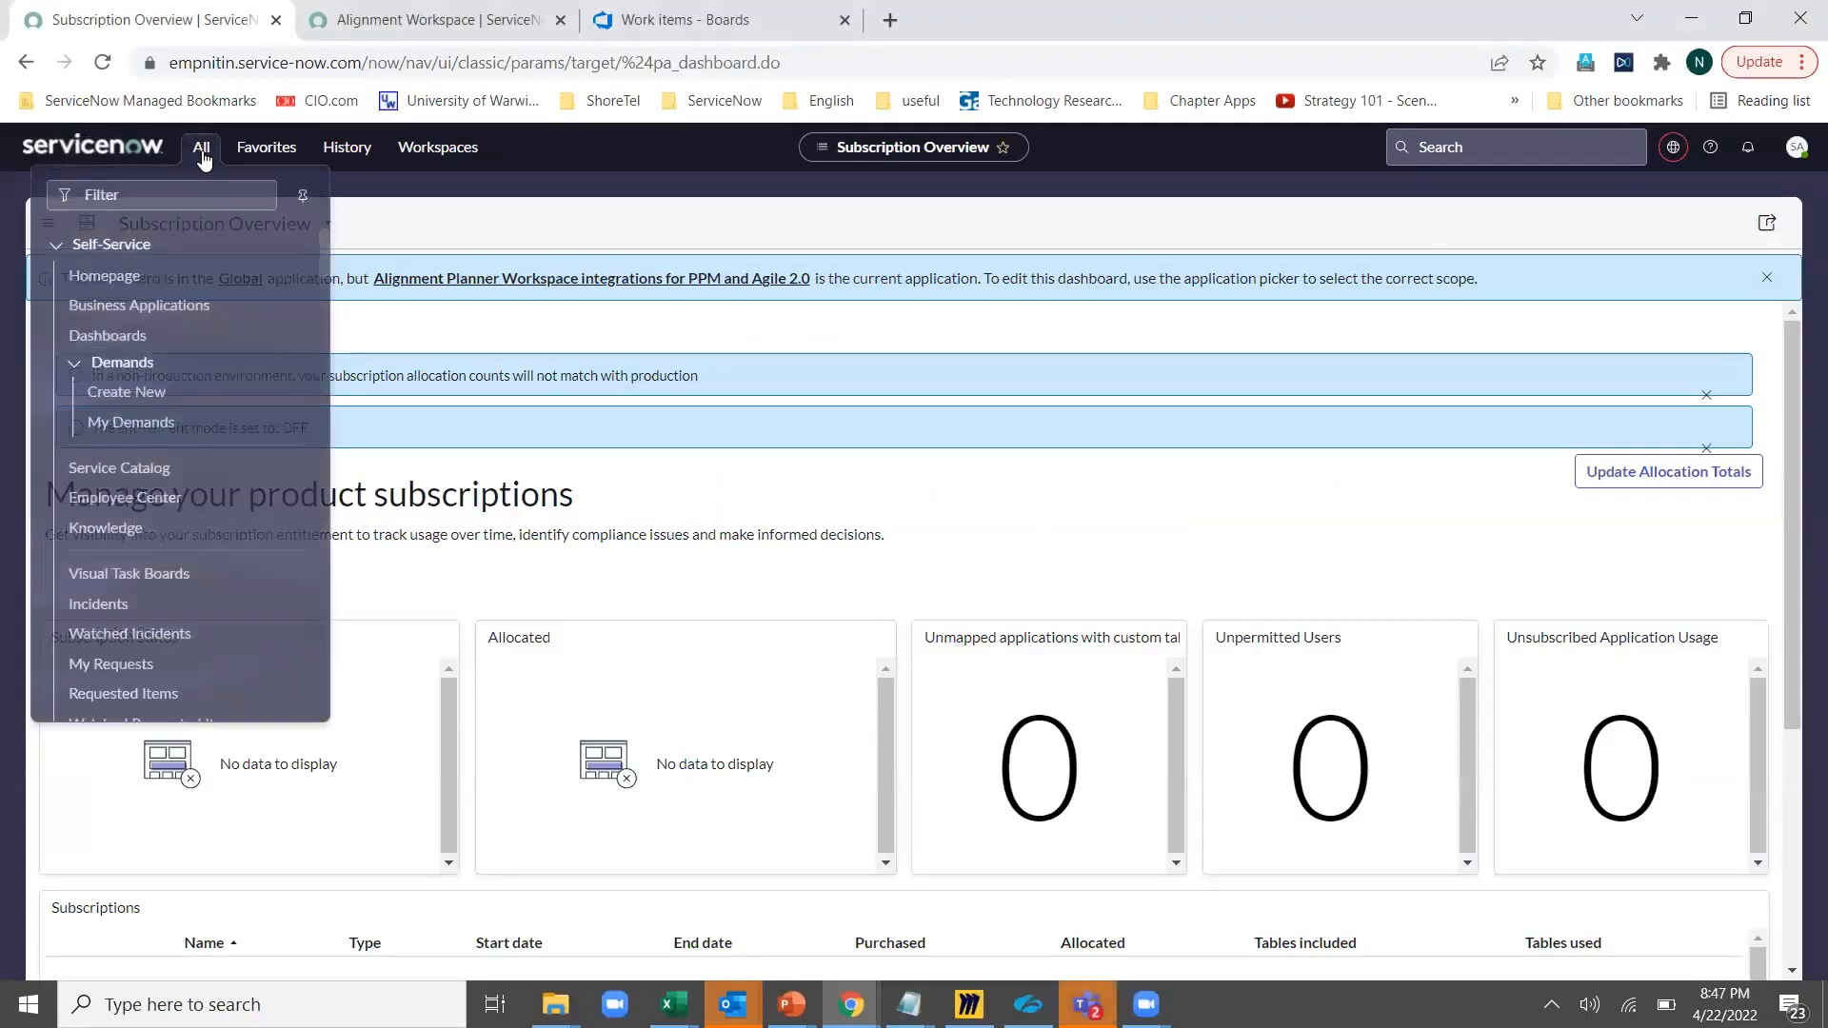
{"action": "left_click", "coordinate": [177, 192]}
{"action": "type", "text": "al"}
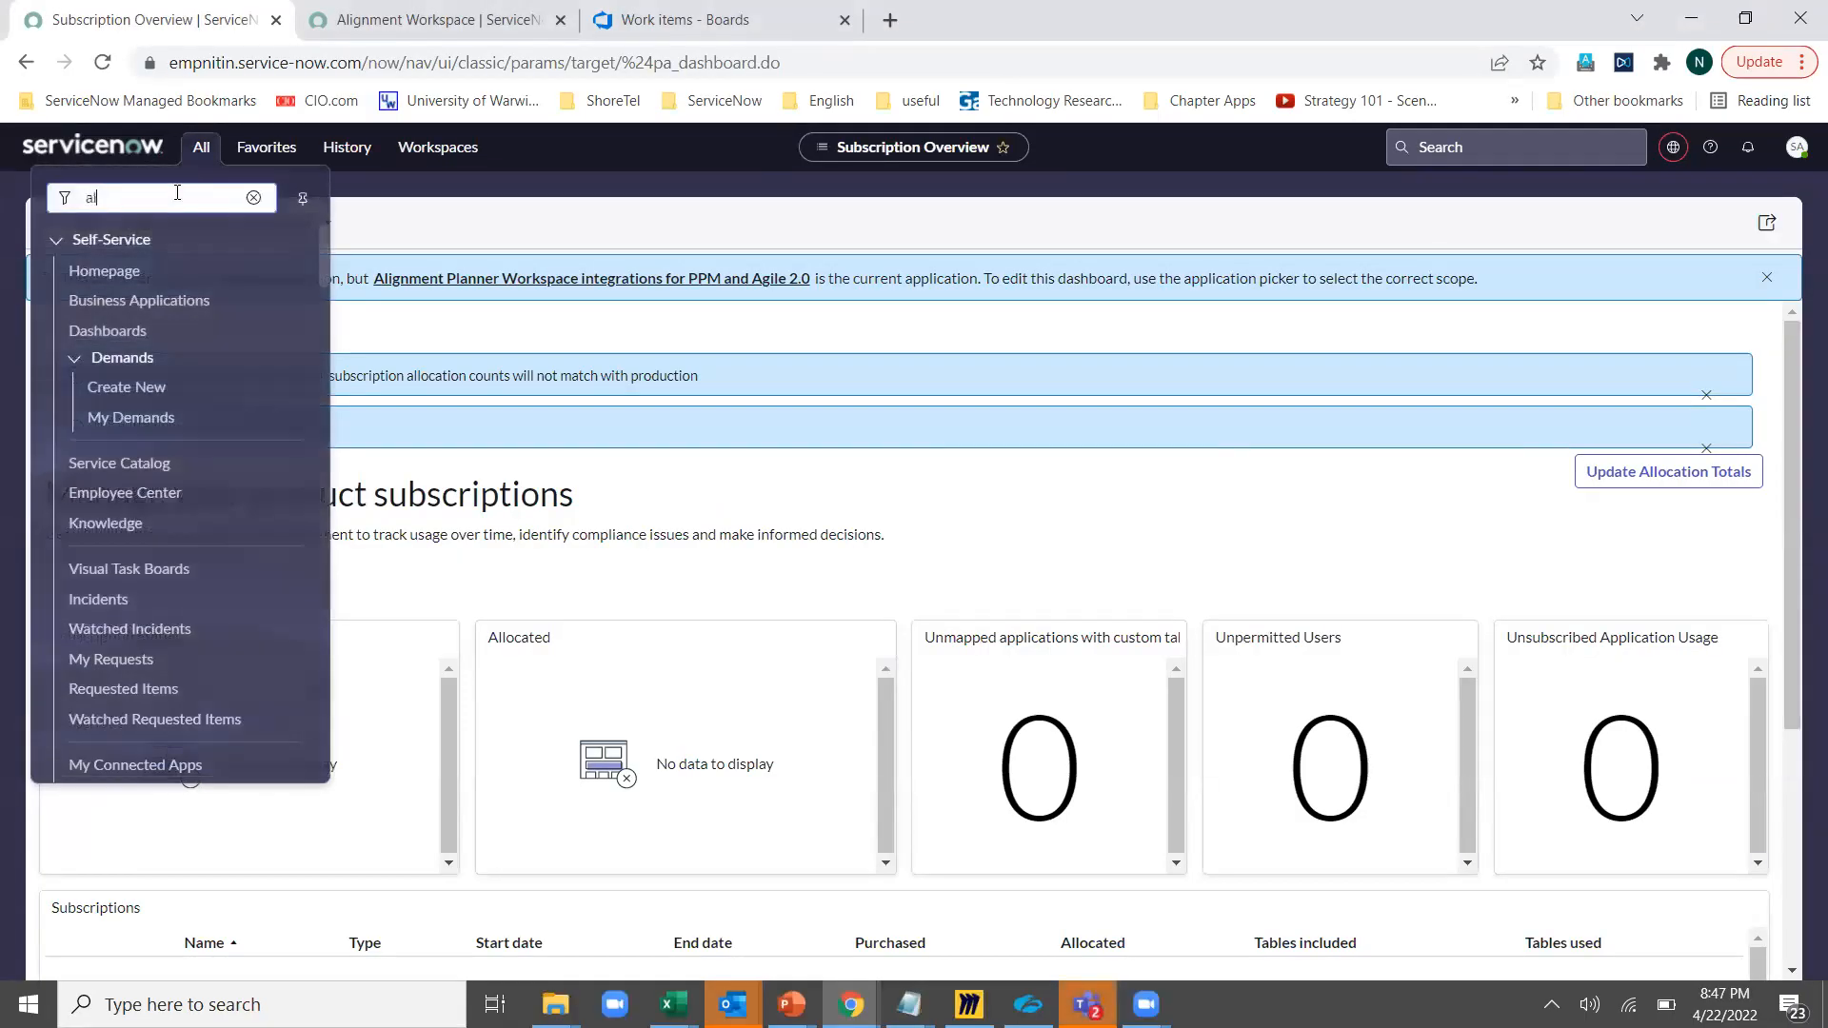
{"action": "type", "text": "ignment"}
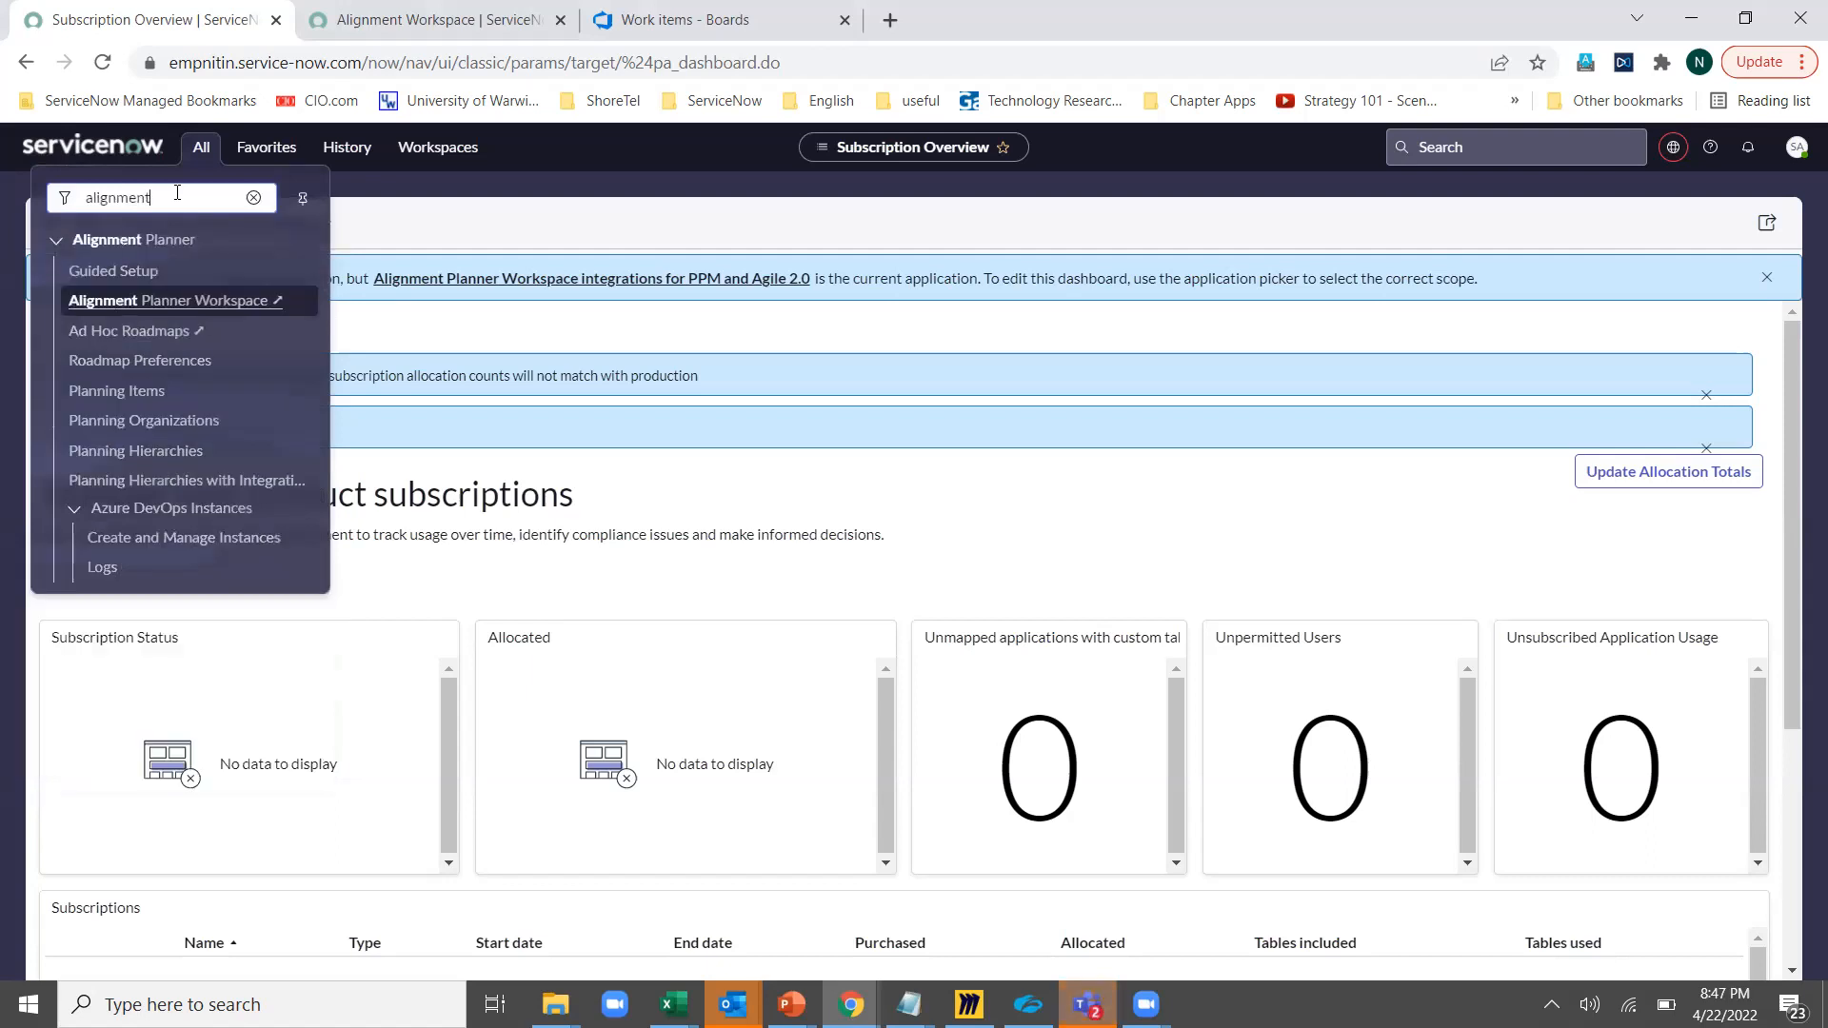
{"action": "left_click", "coordinate": [125, 537]}
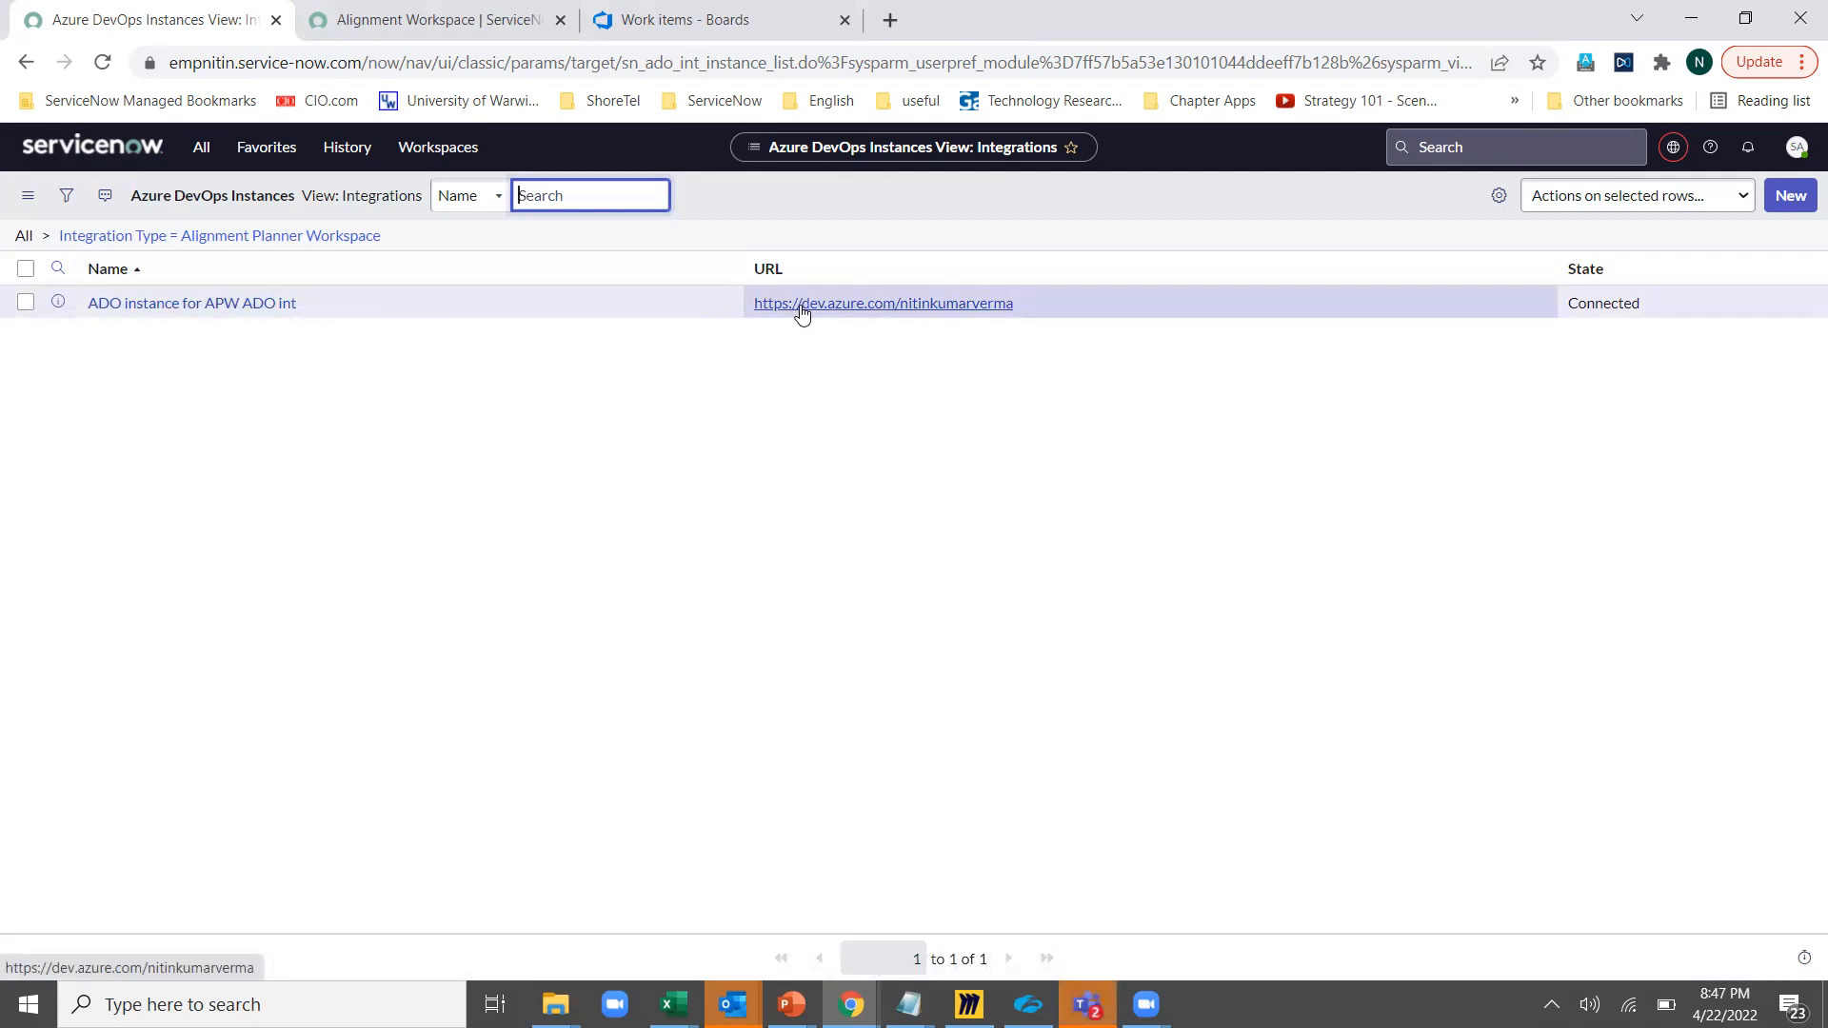
Open the record "ADO instance for APW ADO int" and examine its connection alias record
{"action": "left_click", "coordinate": [264, 304]}
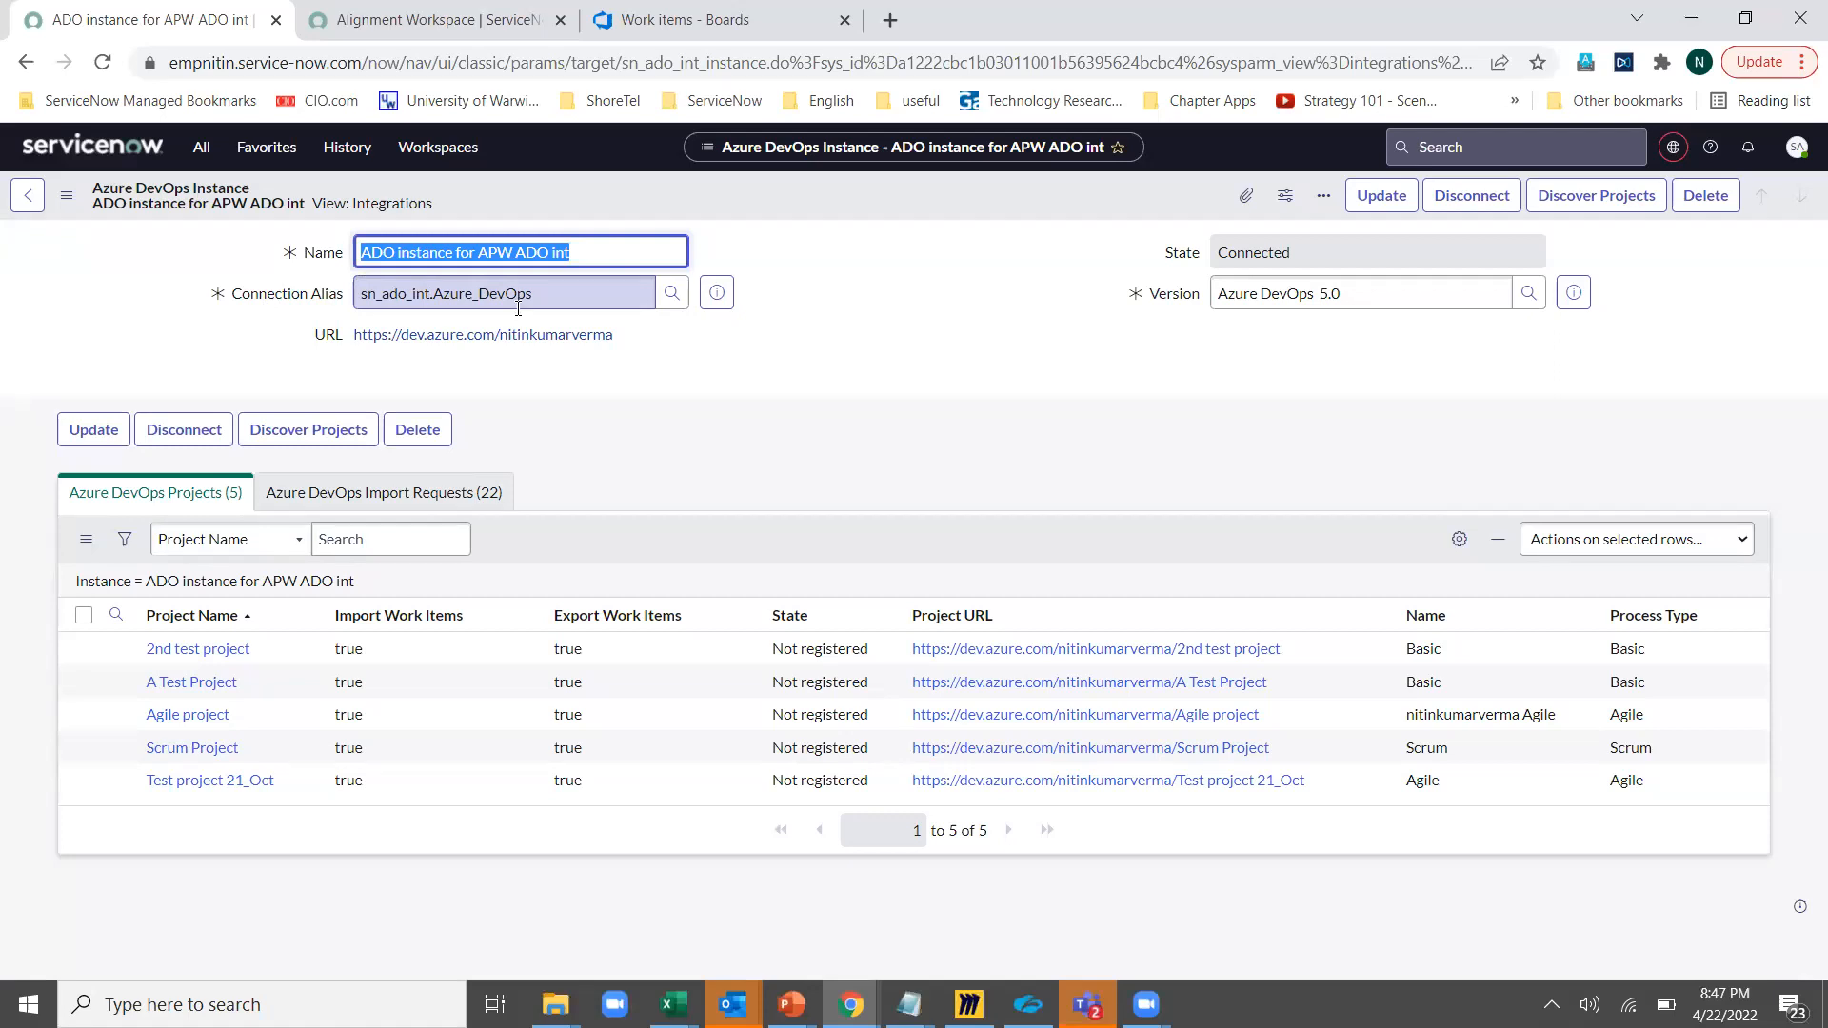
{"action": "left_click", "coordinate": [719, 301]}
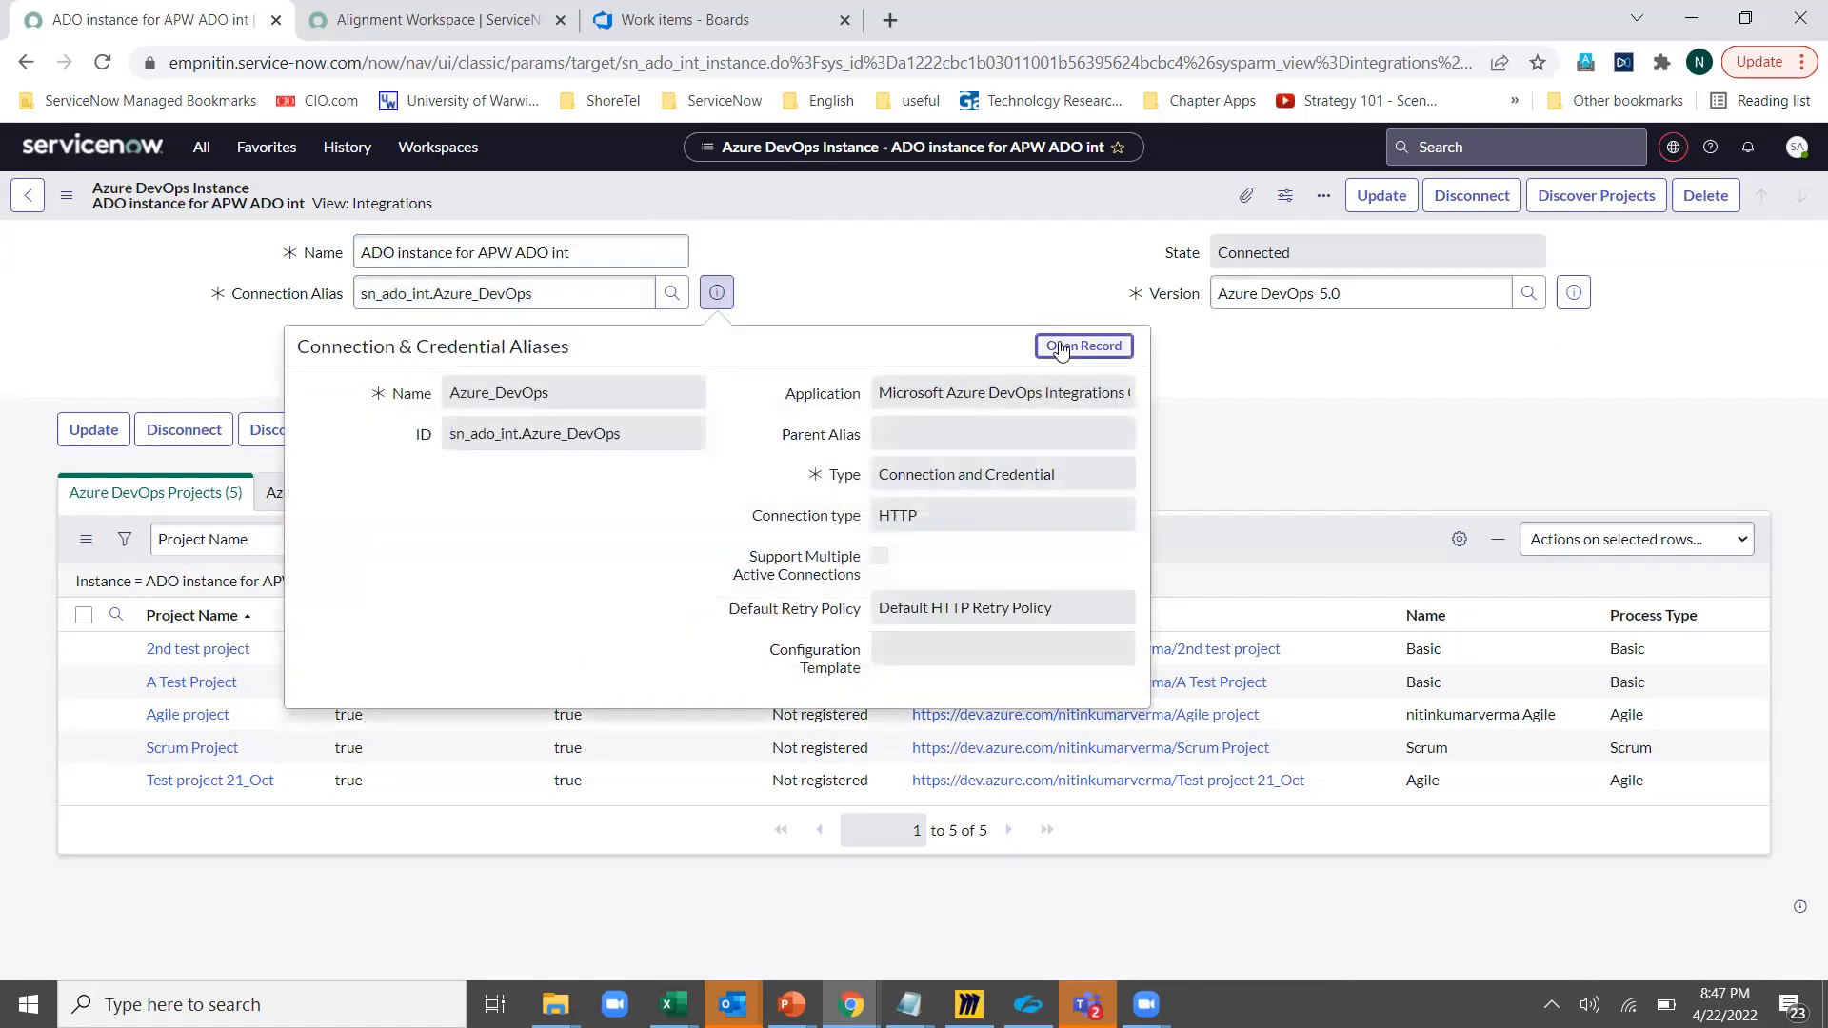
{"action": "left_click", "coordinate": [1063, 348]}
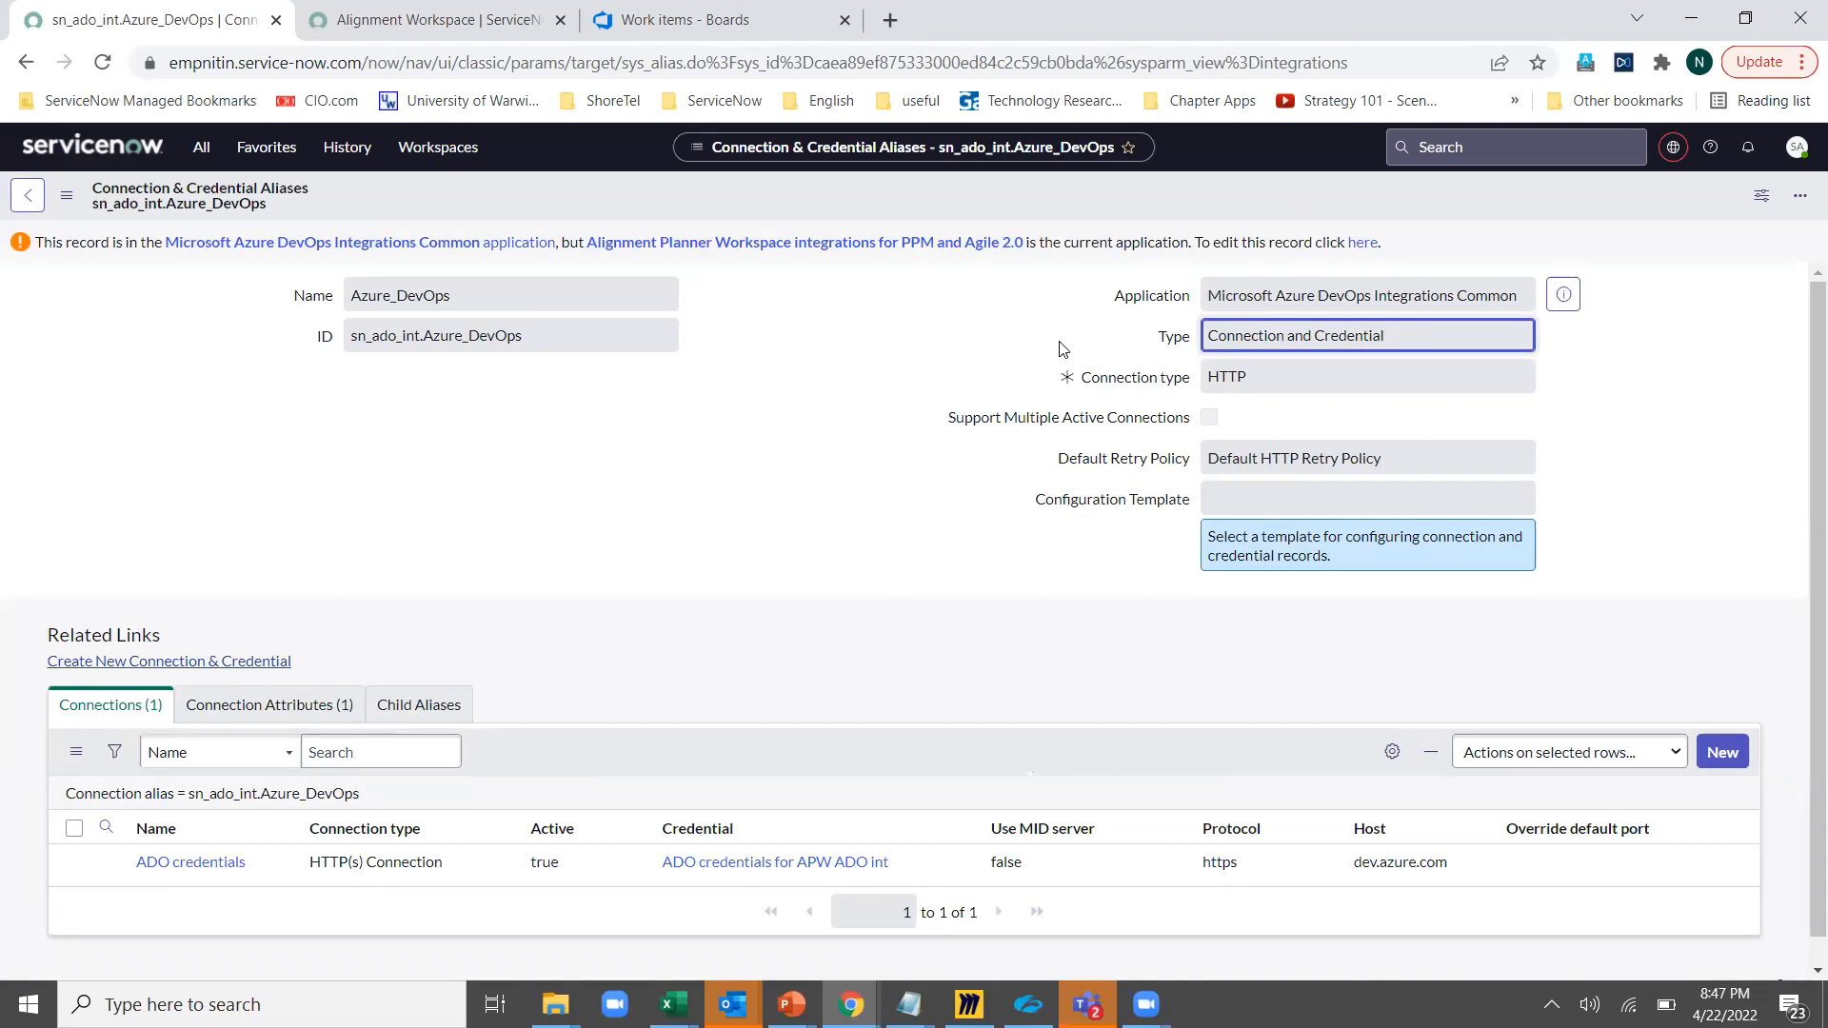
Return to the ADO instance record, request discovery of its projects, and reopen the list of Azure DevOps instances
{"action": "key", "text": "alt+Left"}
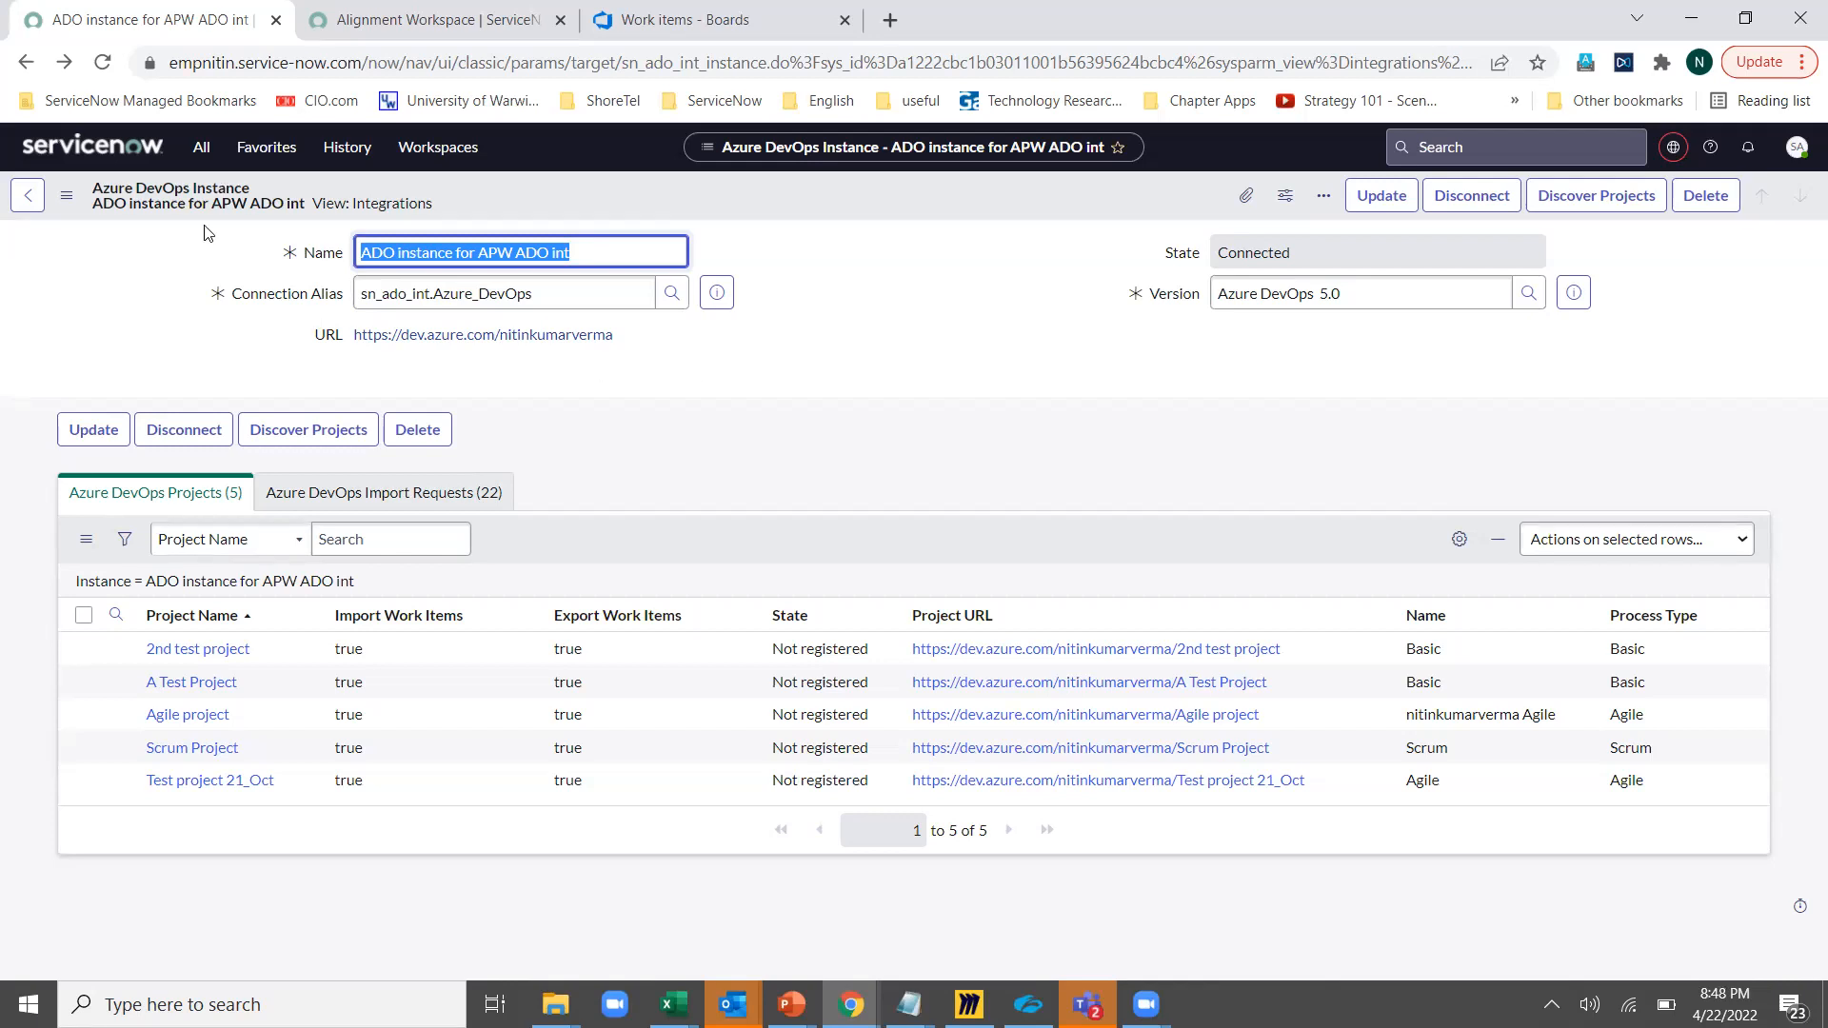
{"action": "key", "text": "alt"}
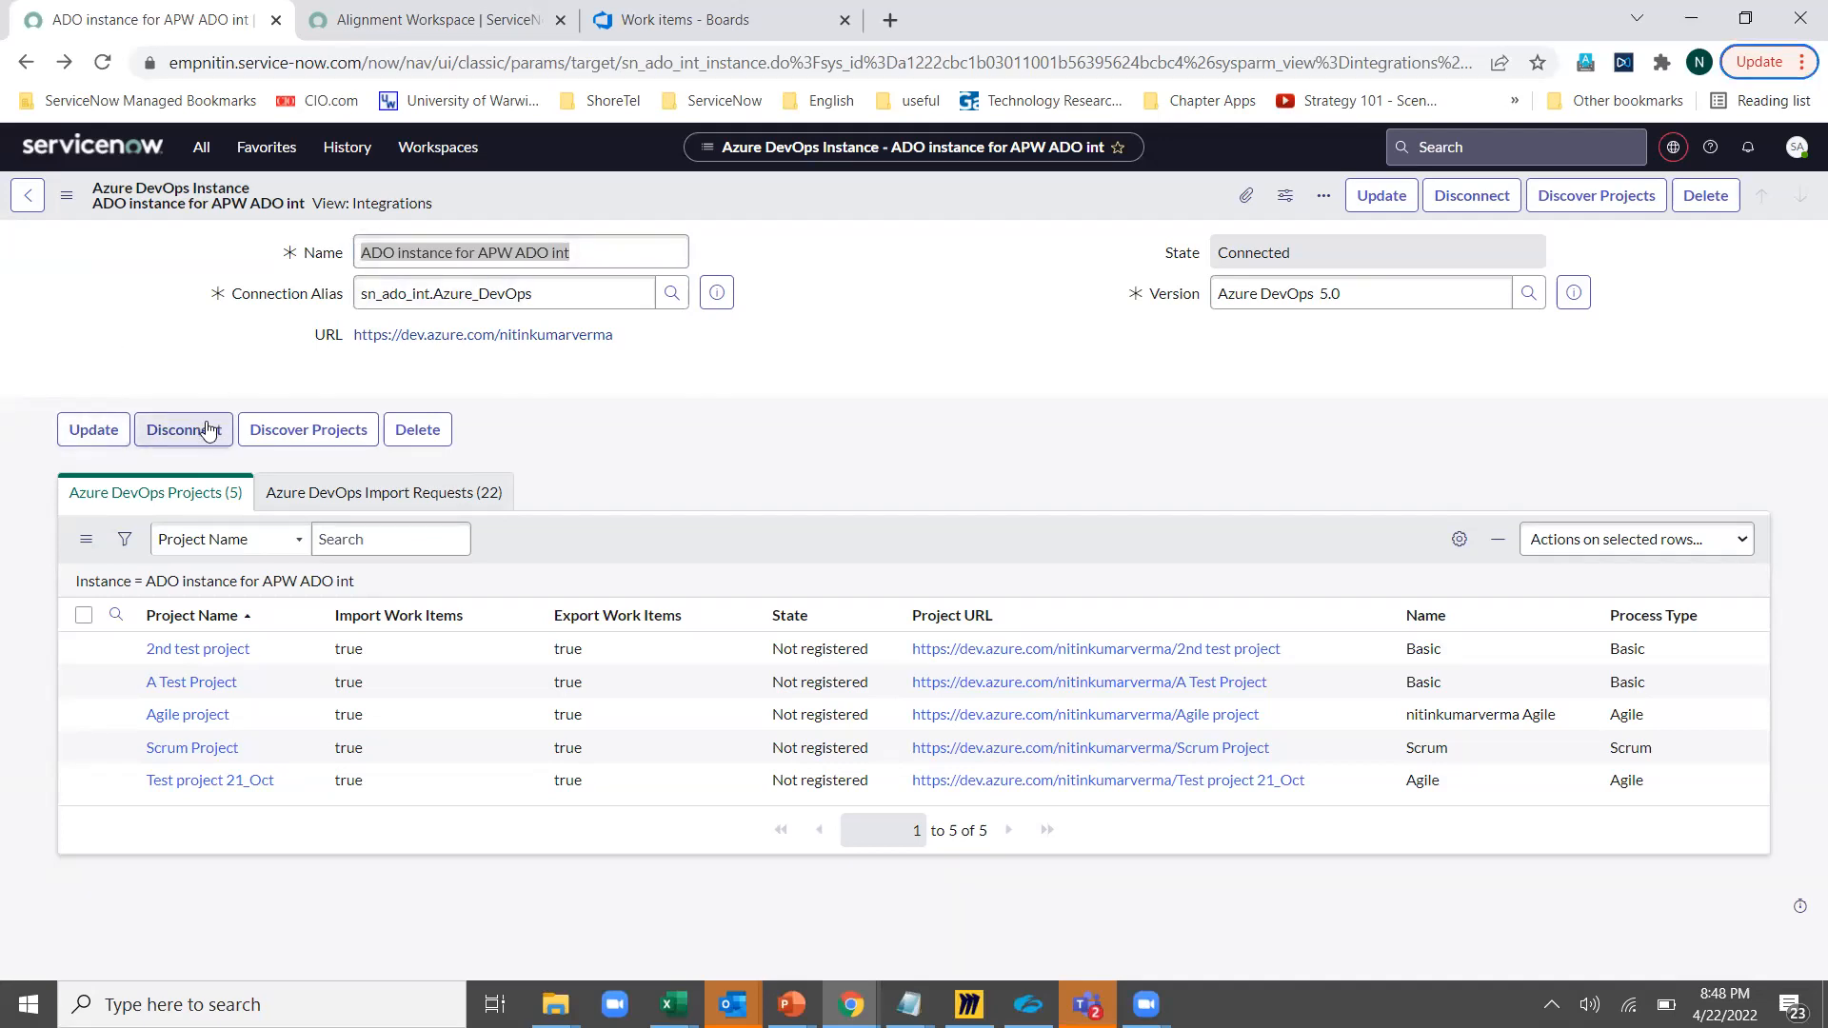
{"action": "left_click", "coordinate": [346, 431]}
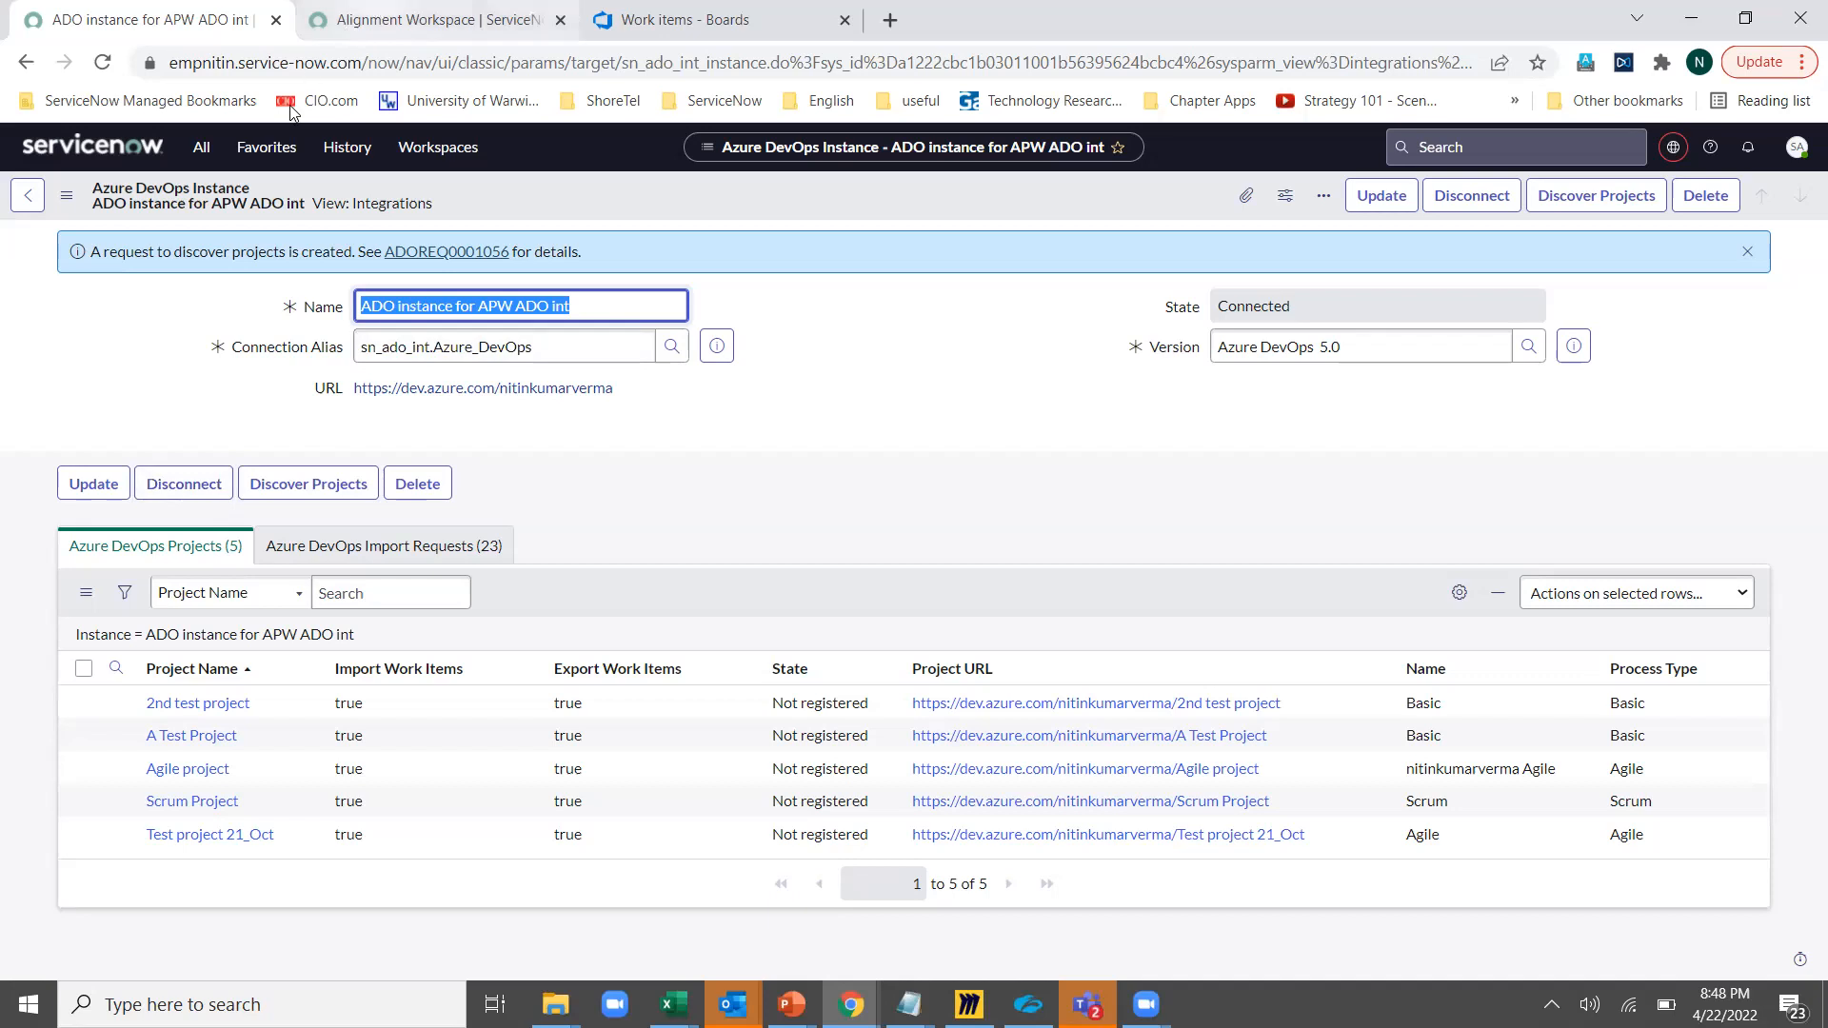
{"action": "left_click", "coordinate": [201, 147]}
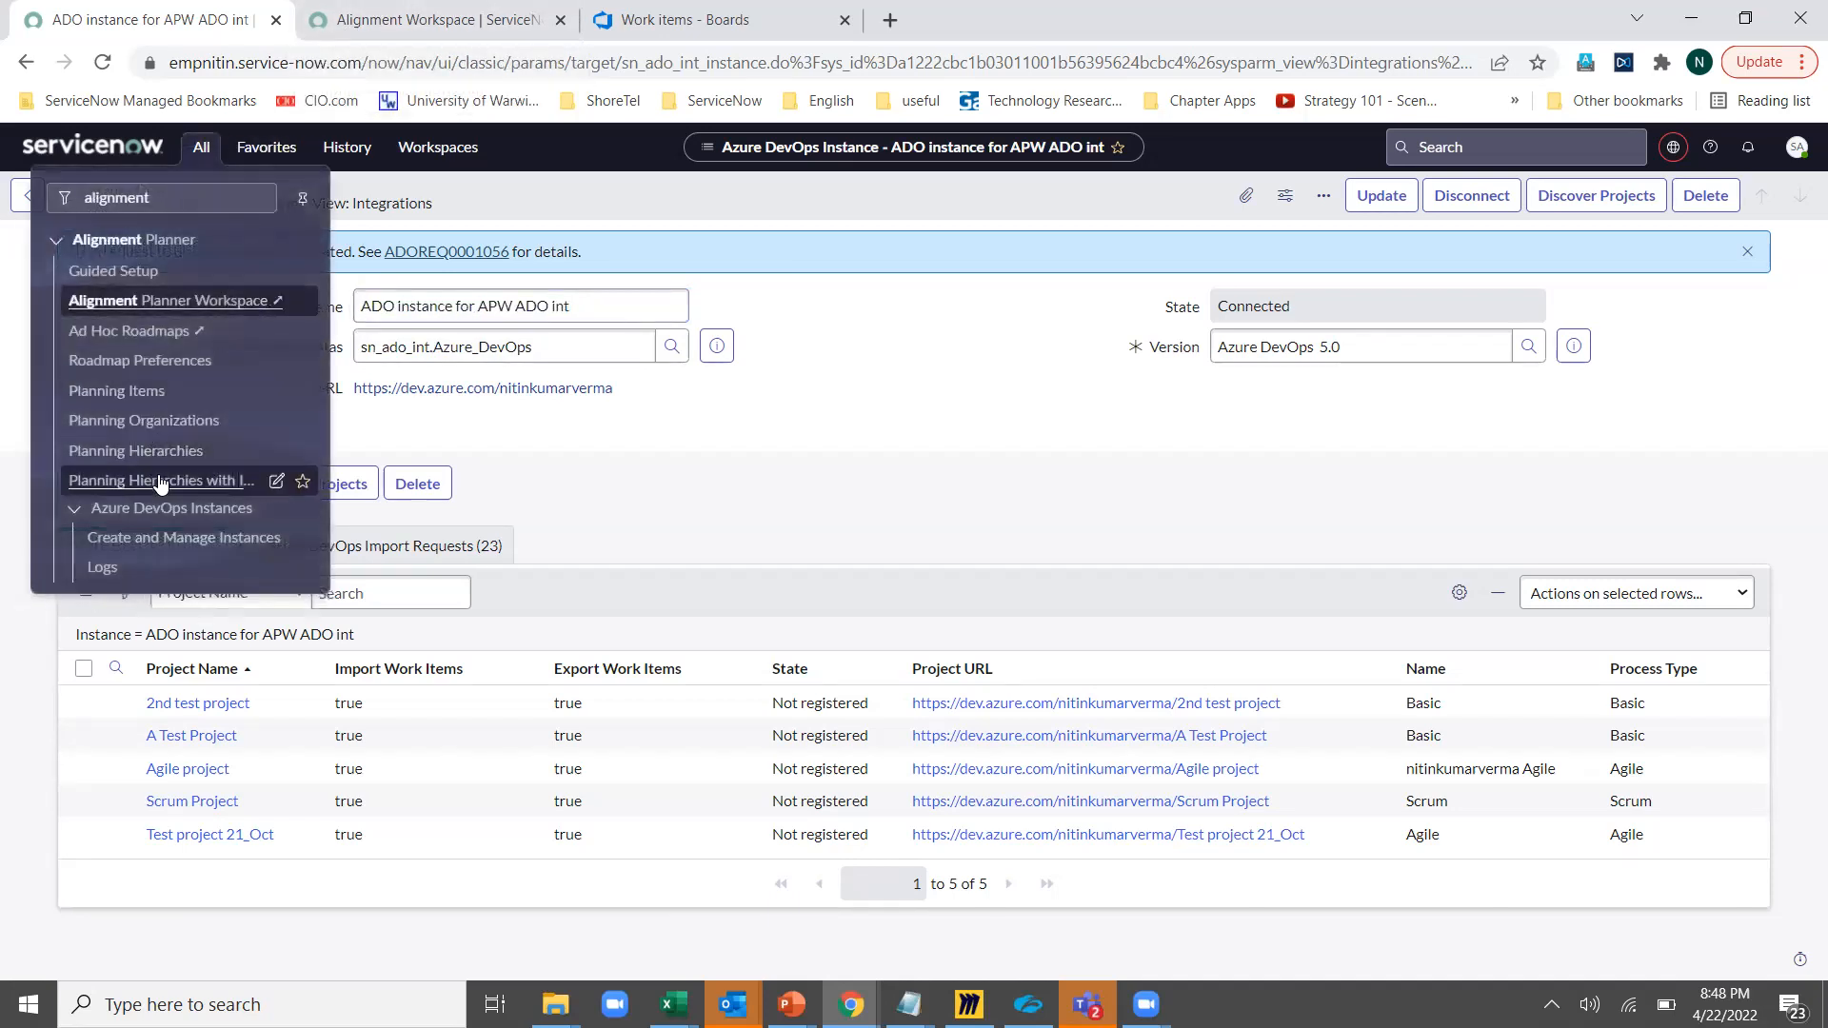
{"action": "left_click", "coordinate": [163, 539]}
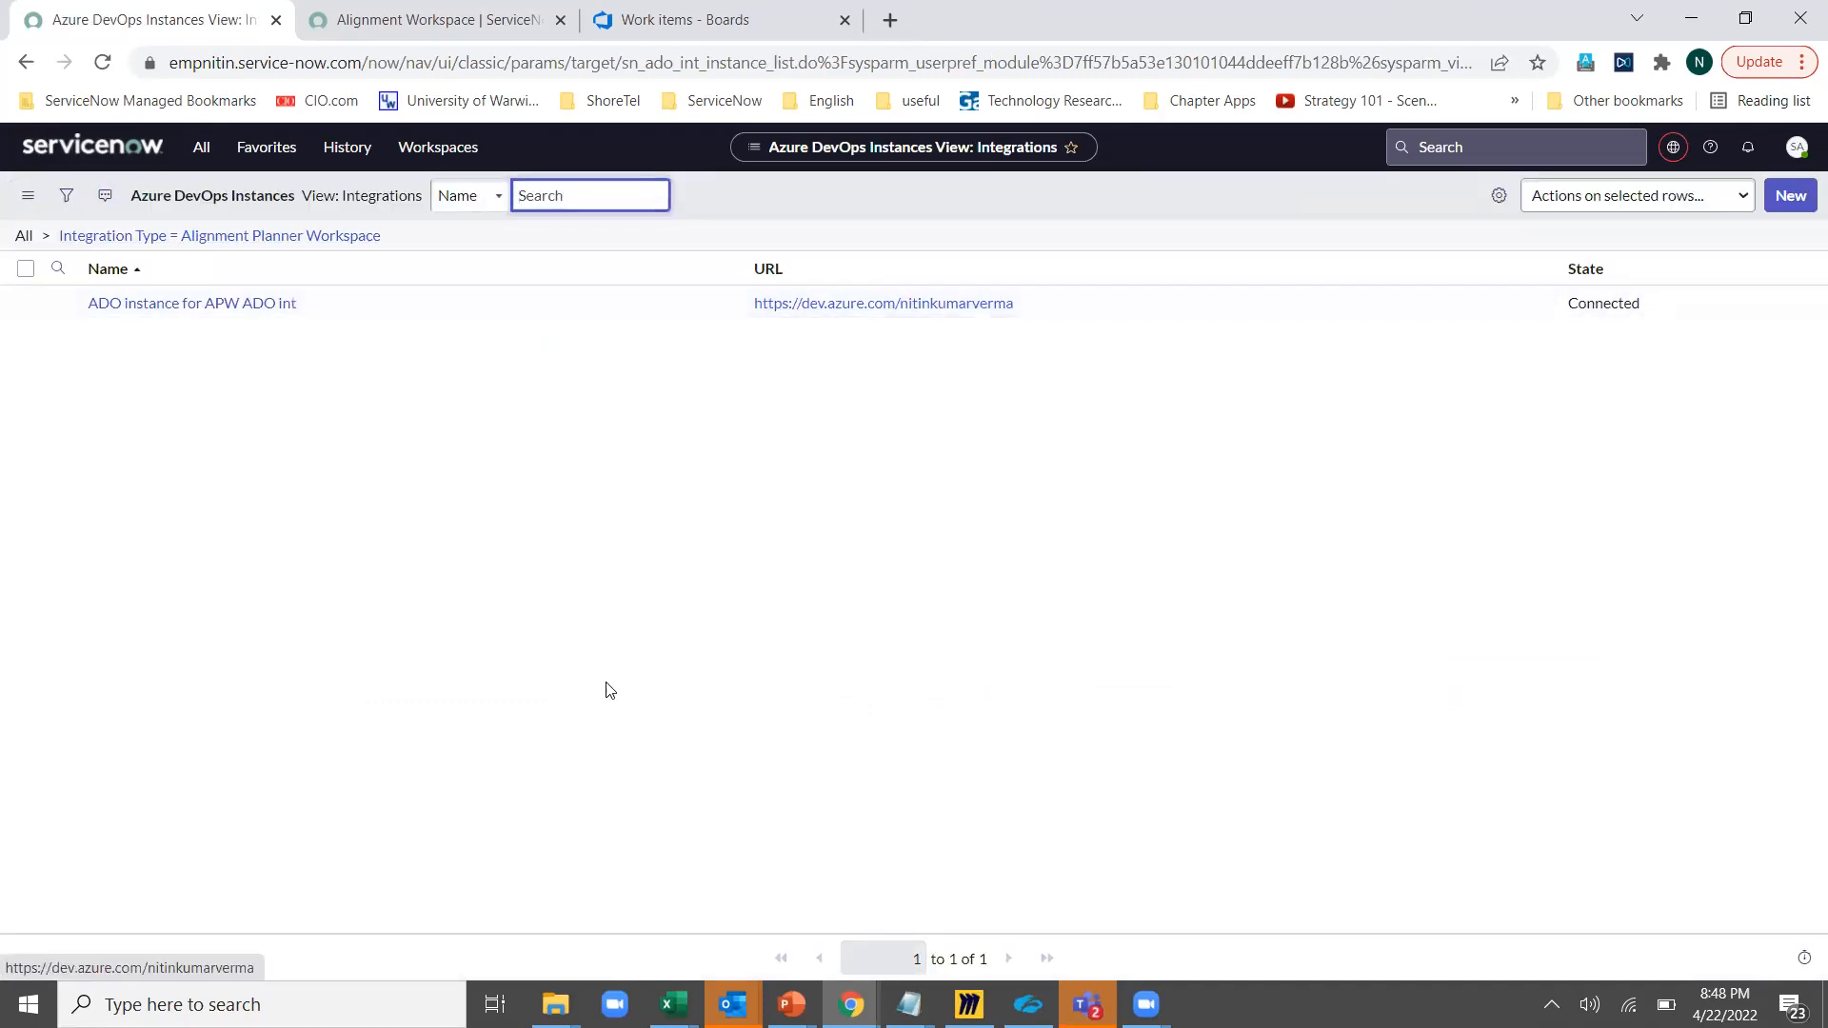
Switch to PowerPoint and review the Configuration step 2 slides on adding an ADO instance to a planning hierarchy
{"action": "key", "text": "alt+Tab"}
{"action": "key", "text": "alt+Tab"}
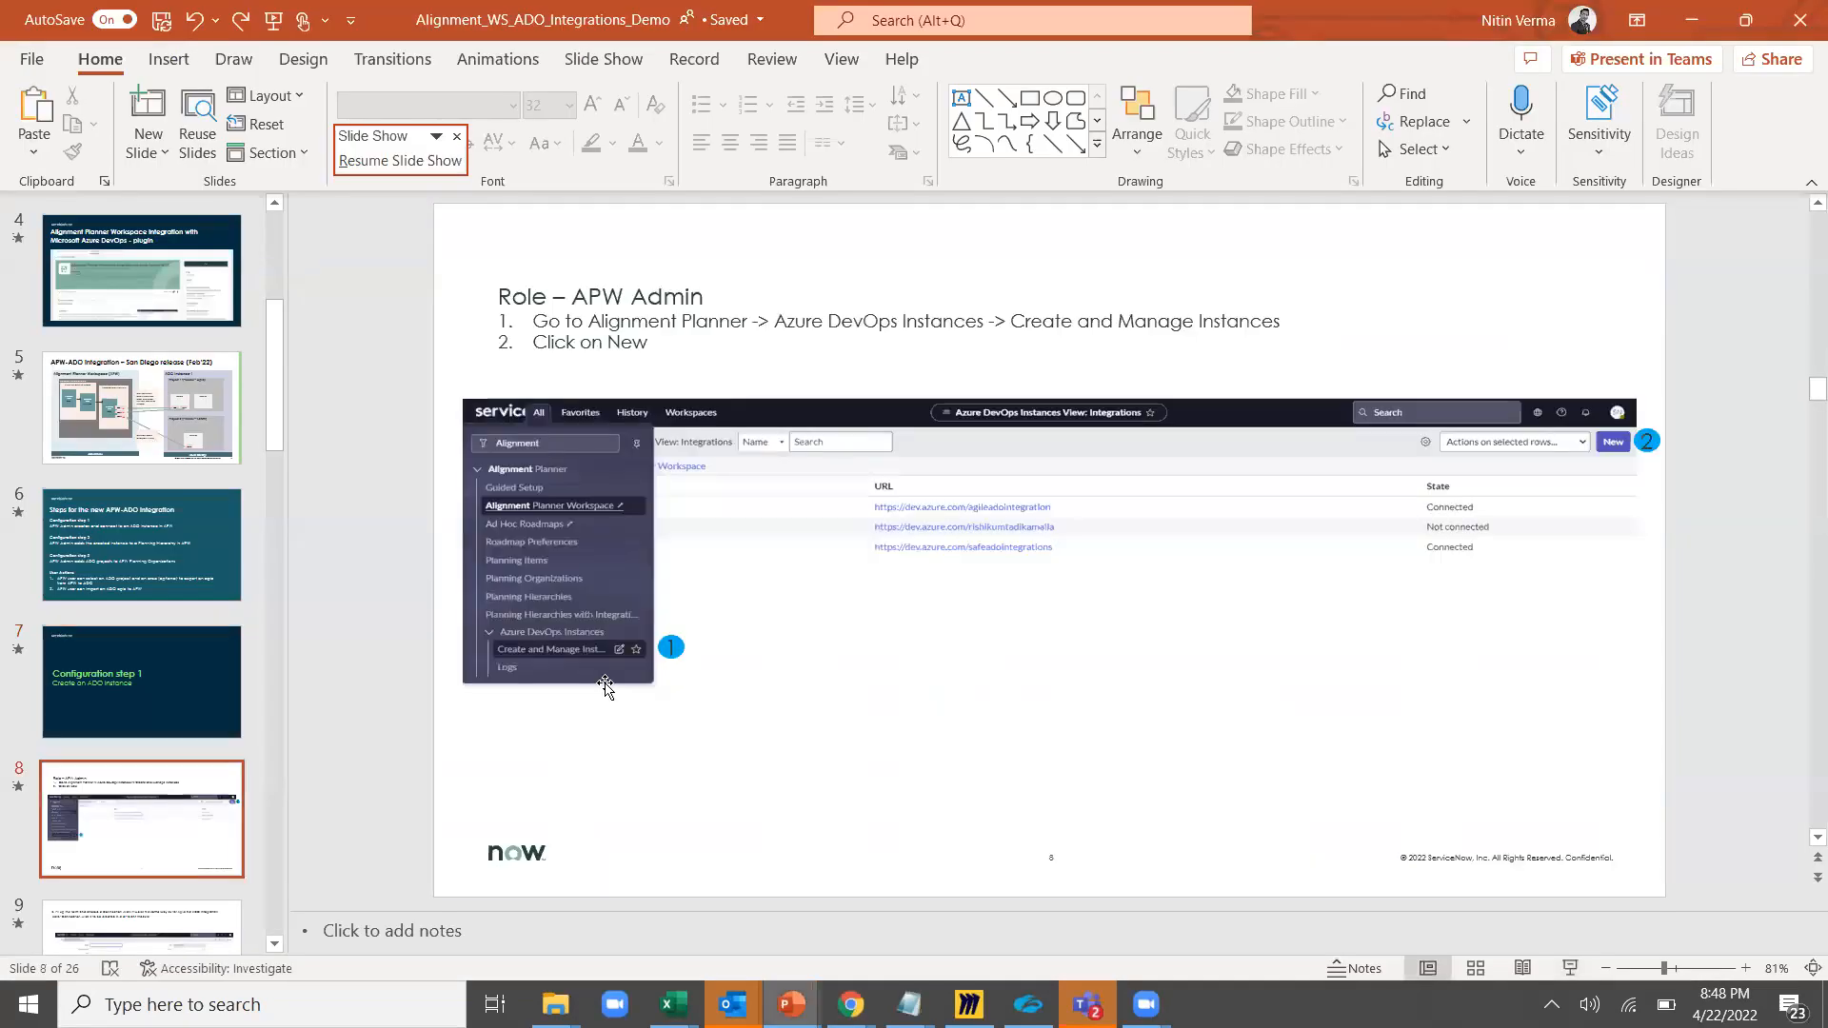
{"action": "key", "text": "Down"}
{"action": "key", "text": "Down"}
{"action": "key", "text": "Down"}
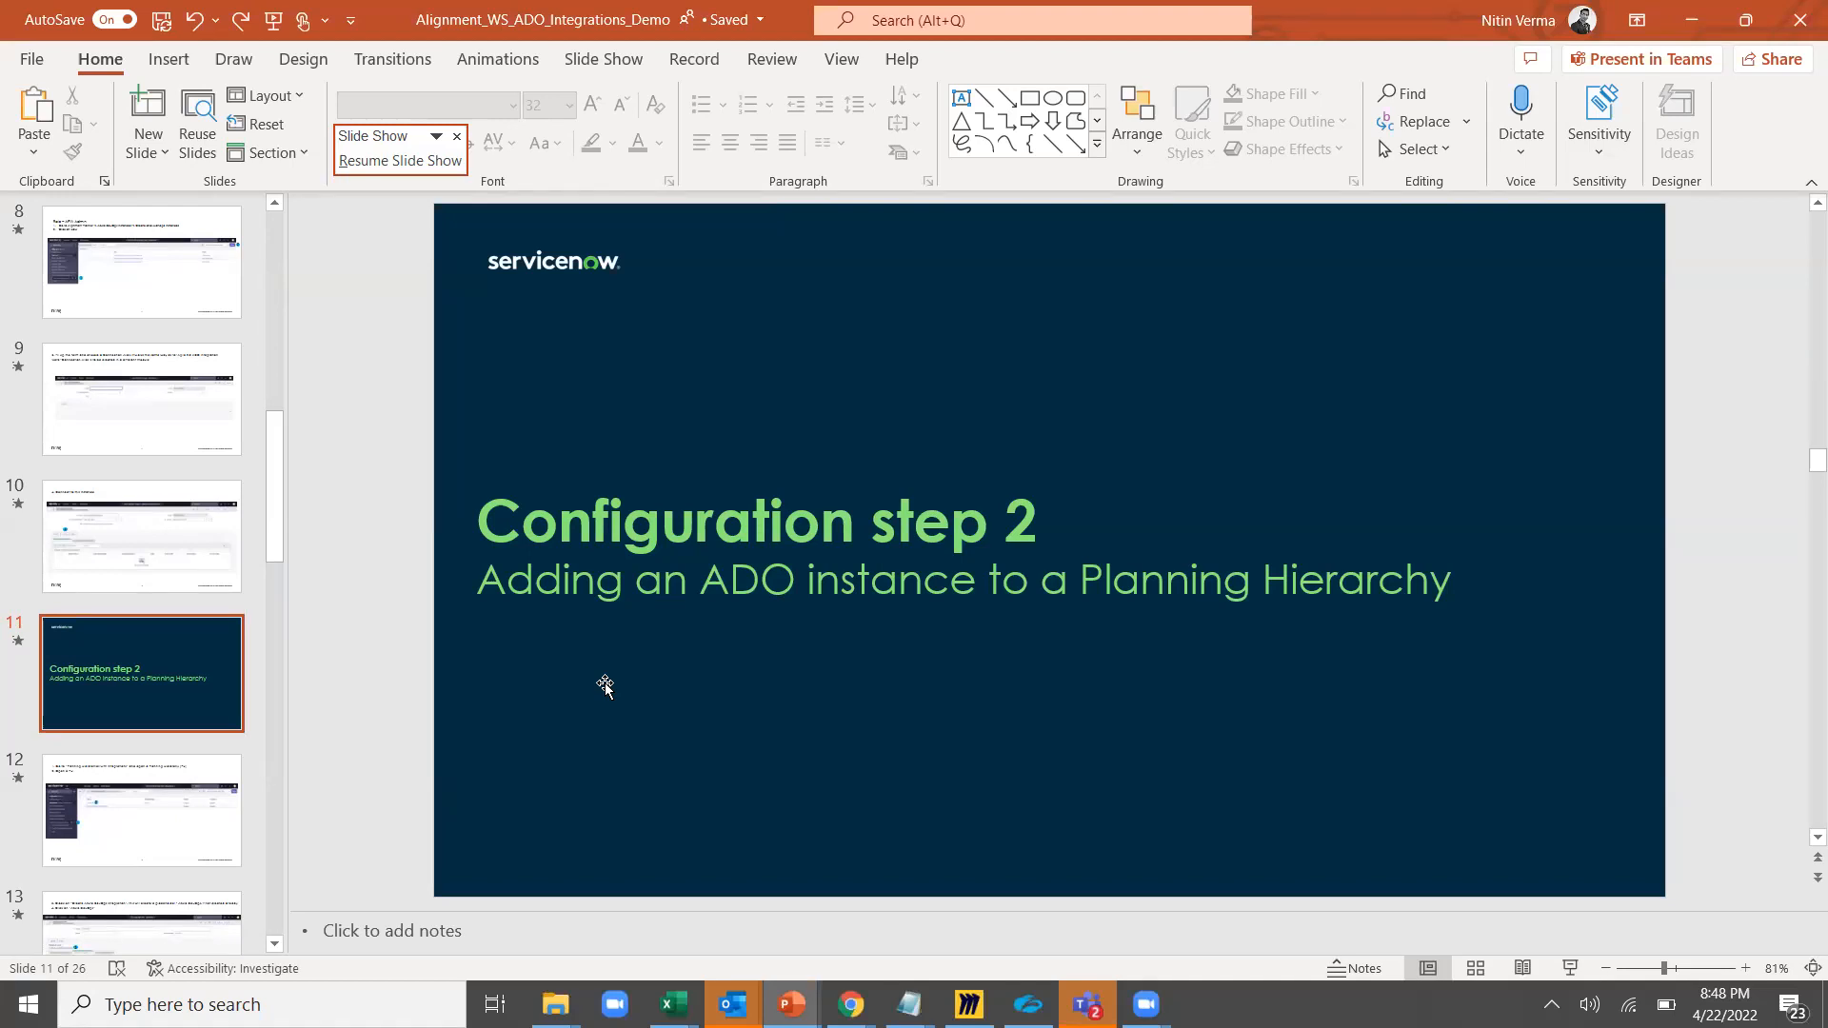
{"action": "key", "text": "Down"}
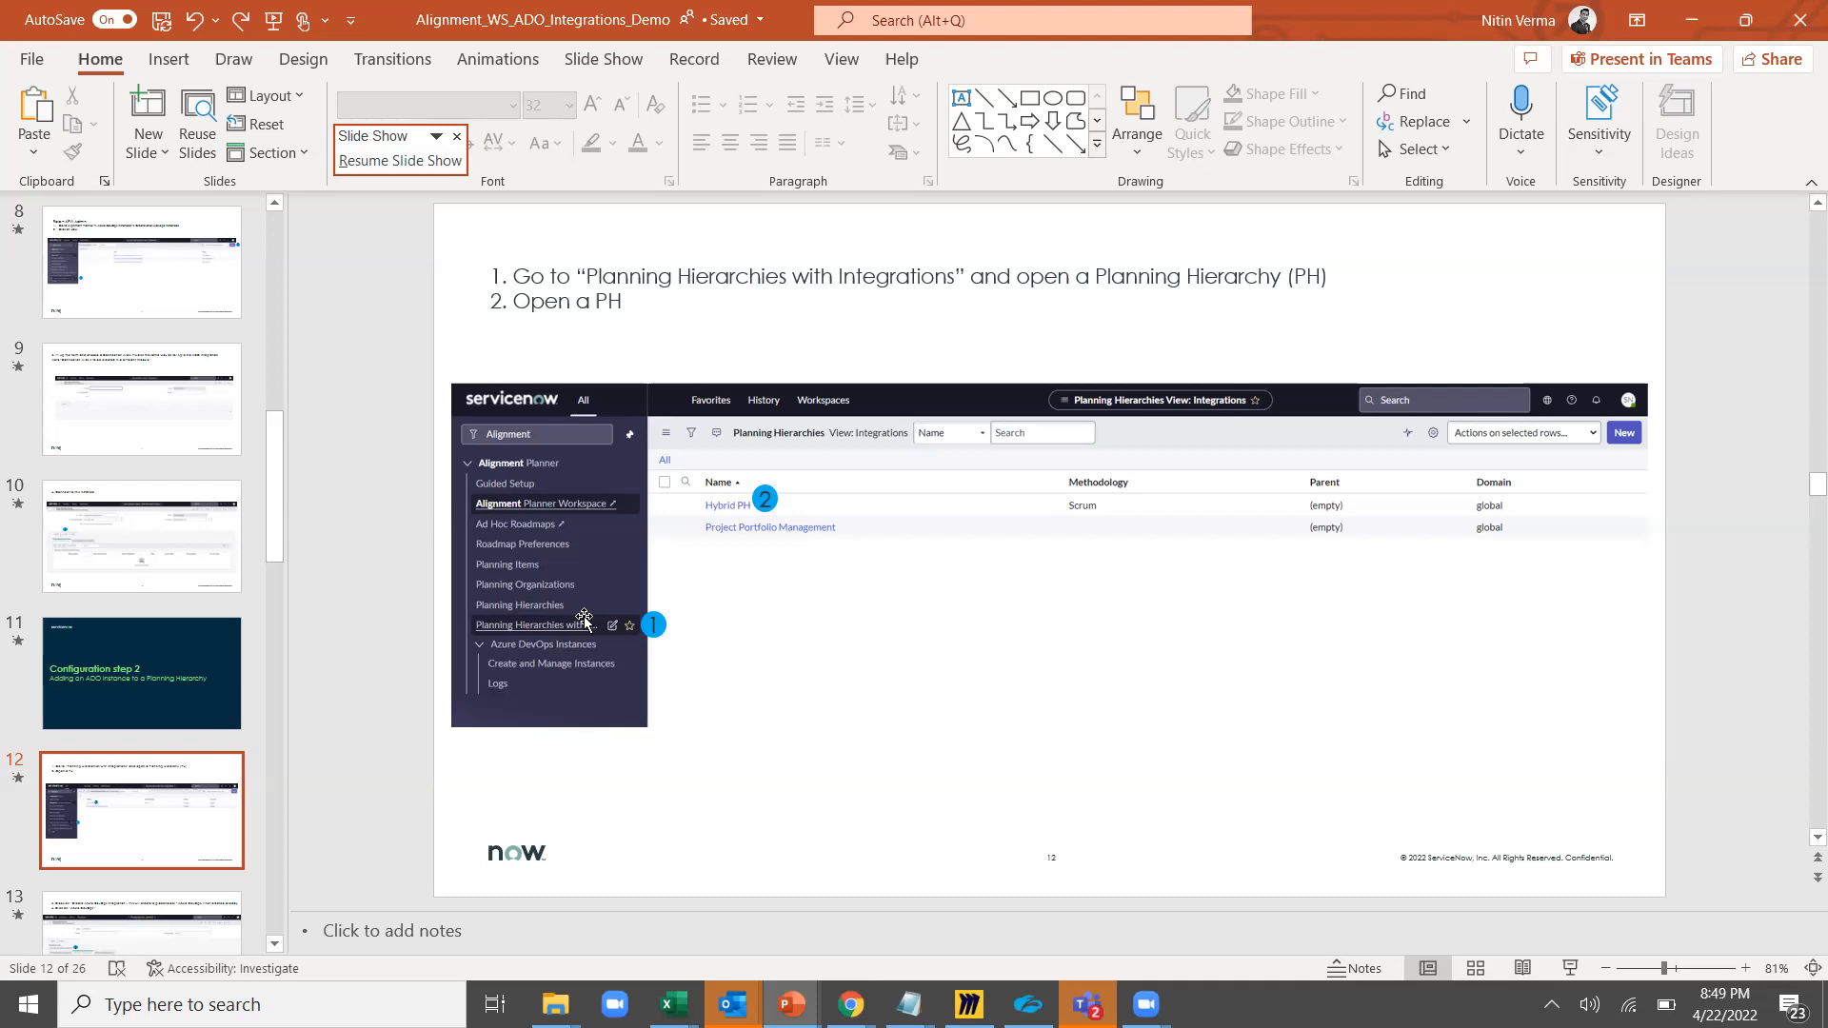
{"action": "scroll", "coordinate": [584, 619], "scroll_direction": "down", "scroll_amount": 1}
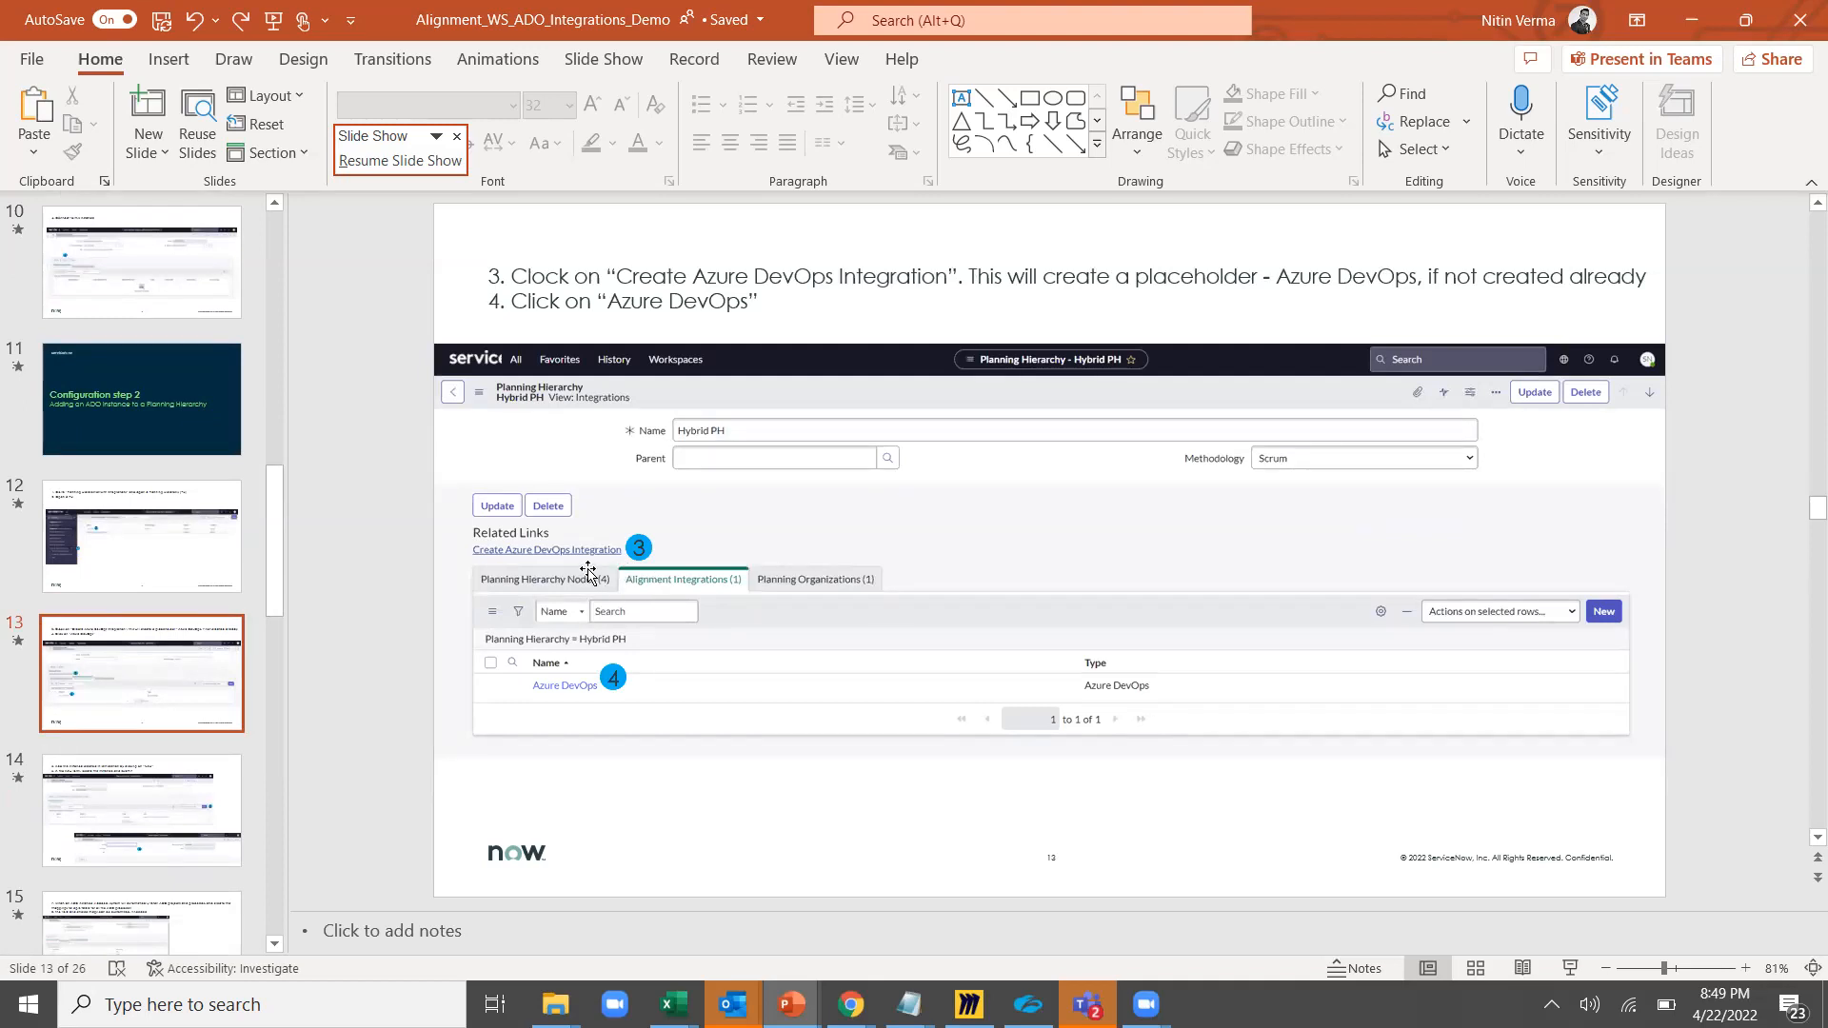
{"action": "scroll", "coordinate": [587, 571], "scroll_direction": "down", "scroll_amount": 2}
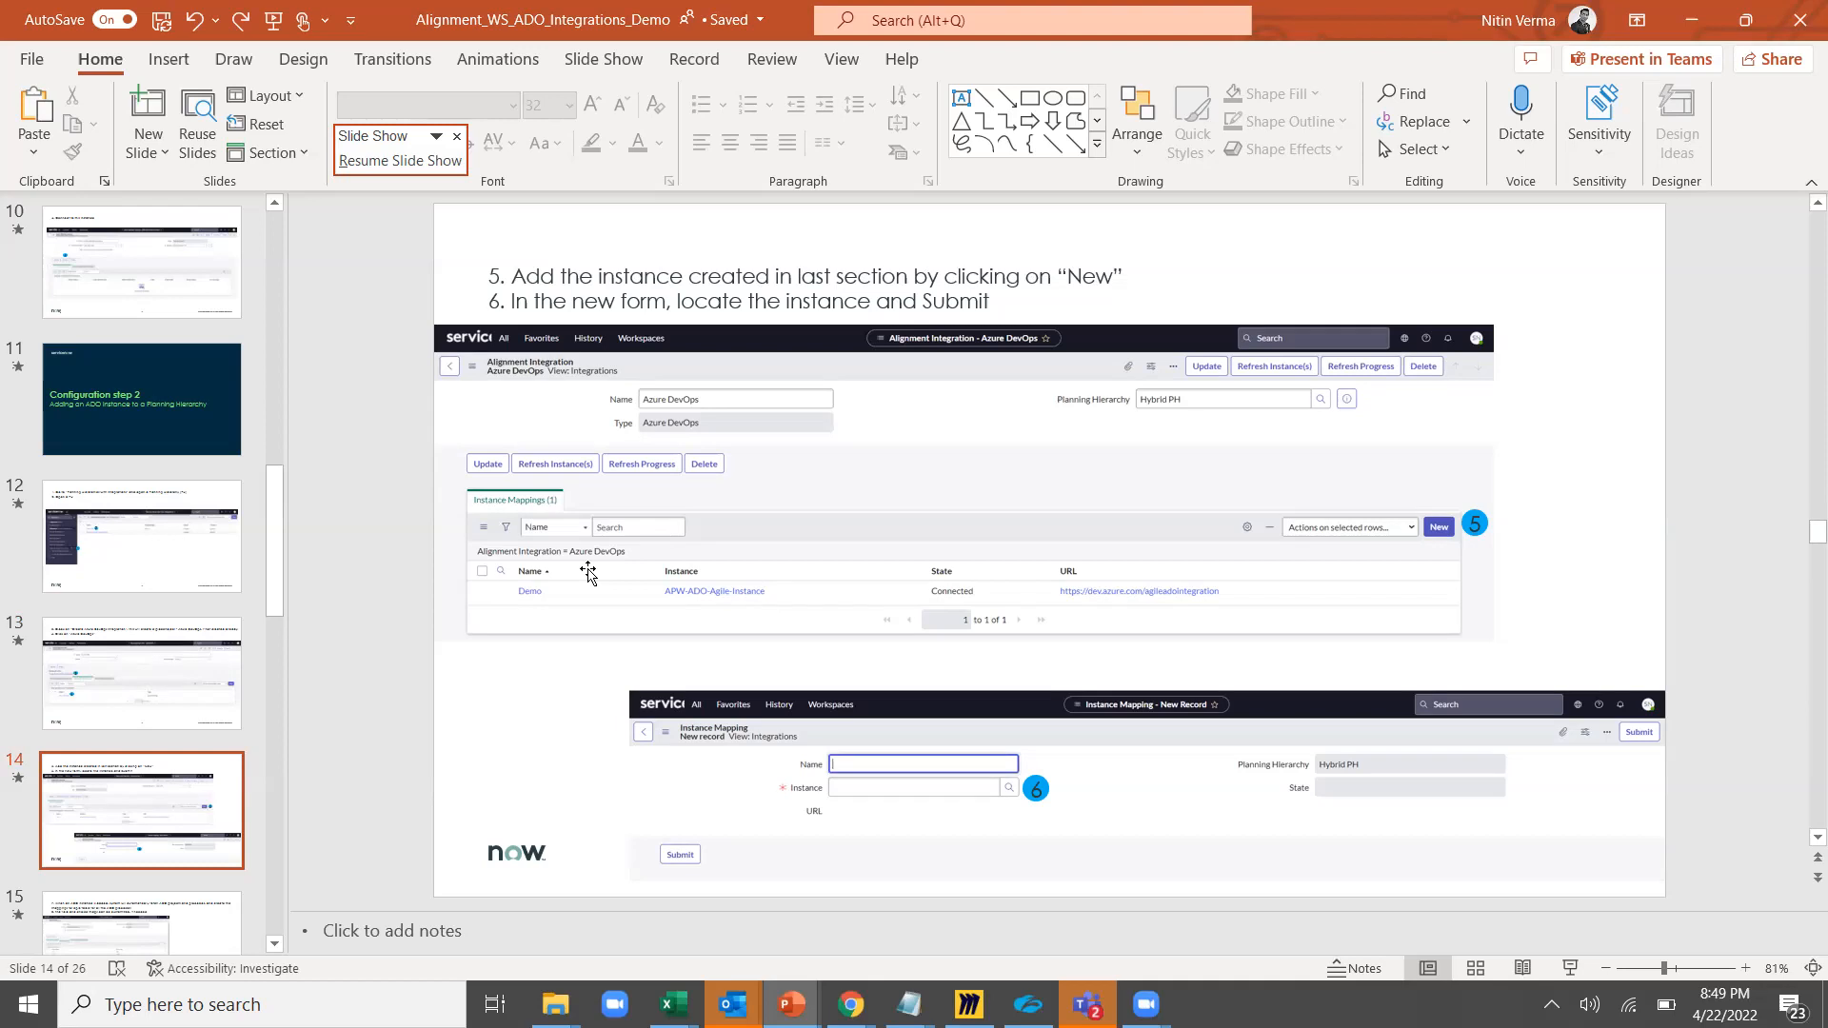
{"action": "scroll", "coordinate": [588, 572], "scroll_direction": "down", "scroll_amount": 2}
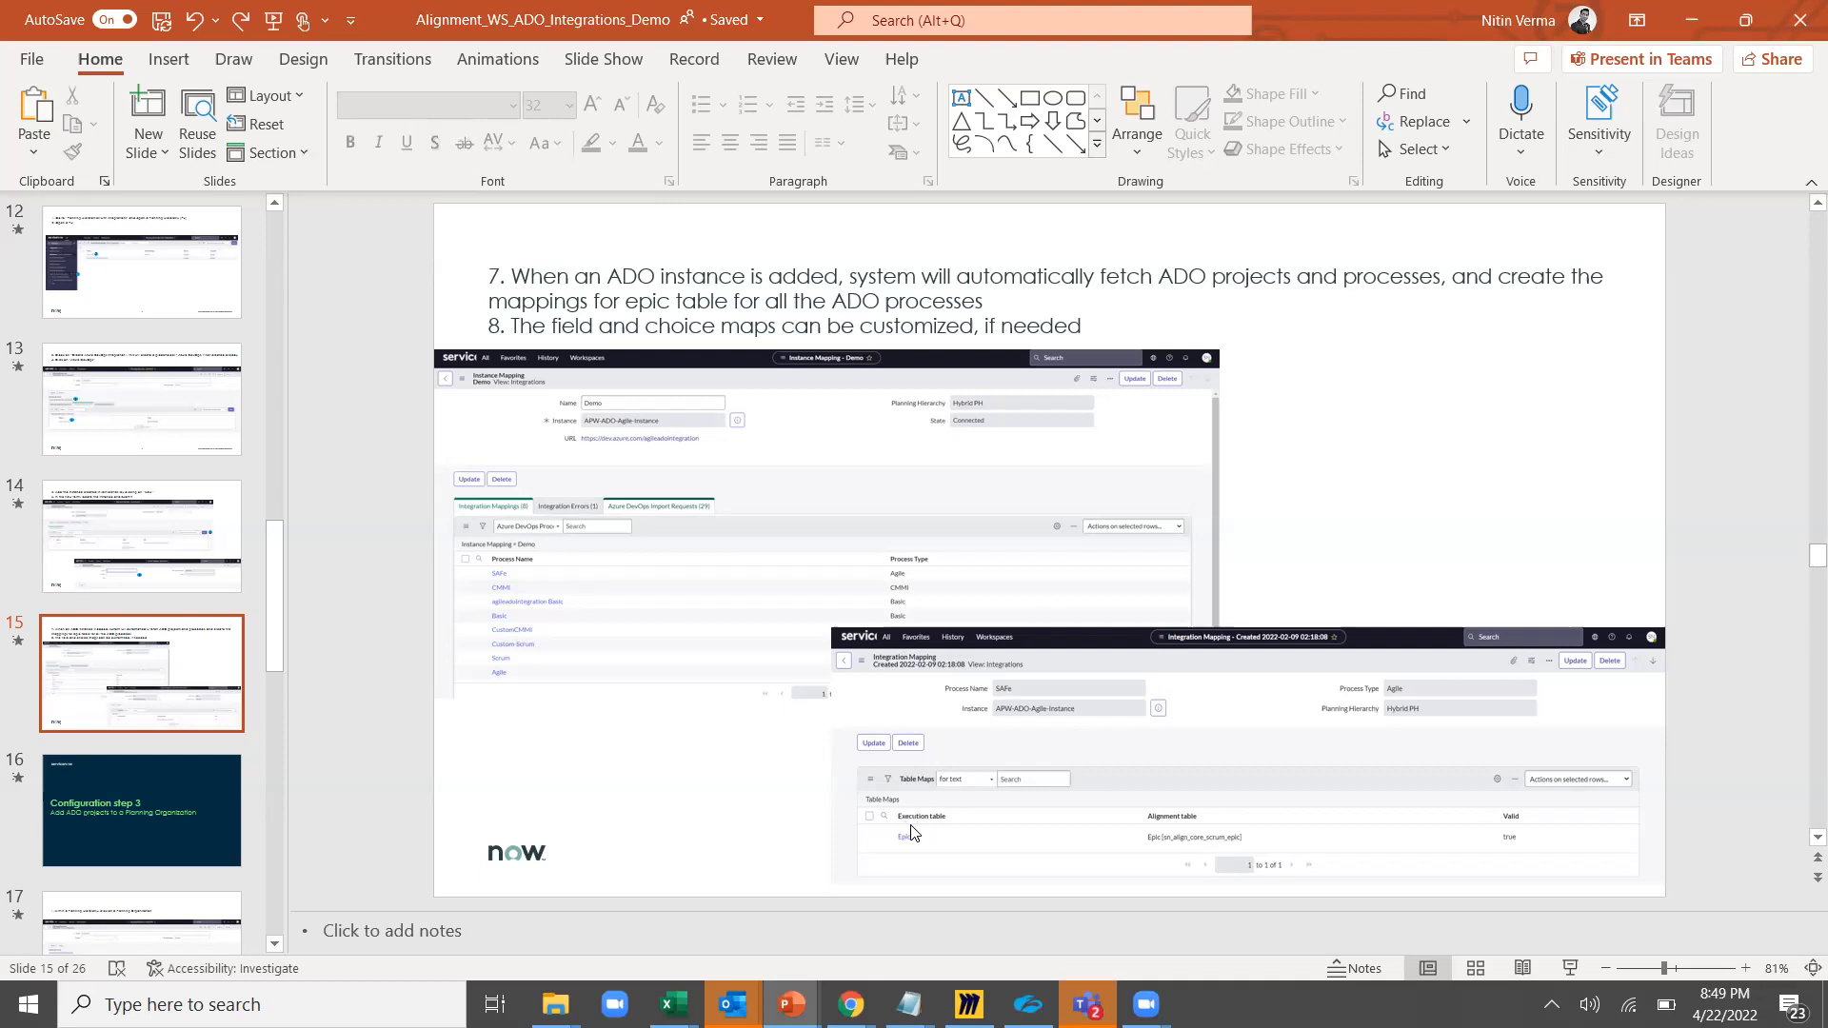
Switch back to ServiceNow in Chrome and open the Hybrid_APW_ADO_Int_demo hierarchy from Planning Hierarchies with Integrations
{"action": "key", "text": "alt+Tab"}
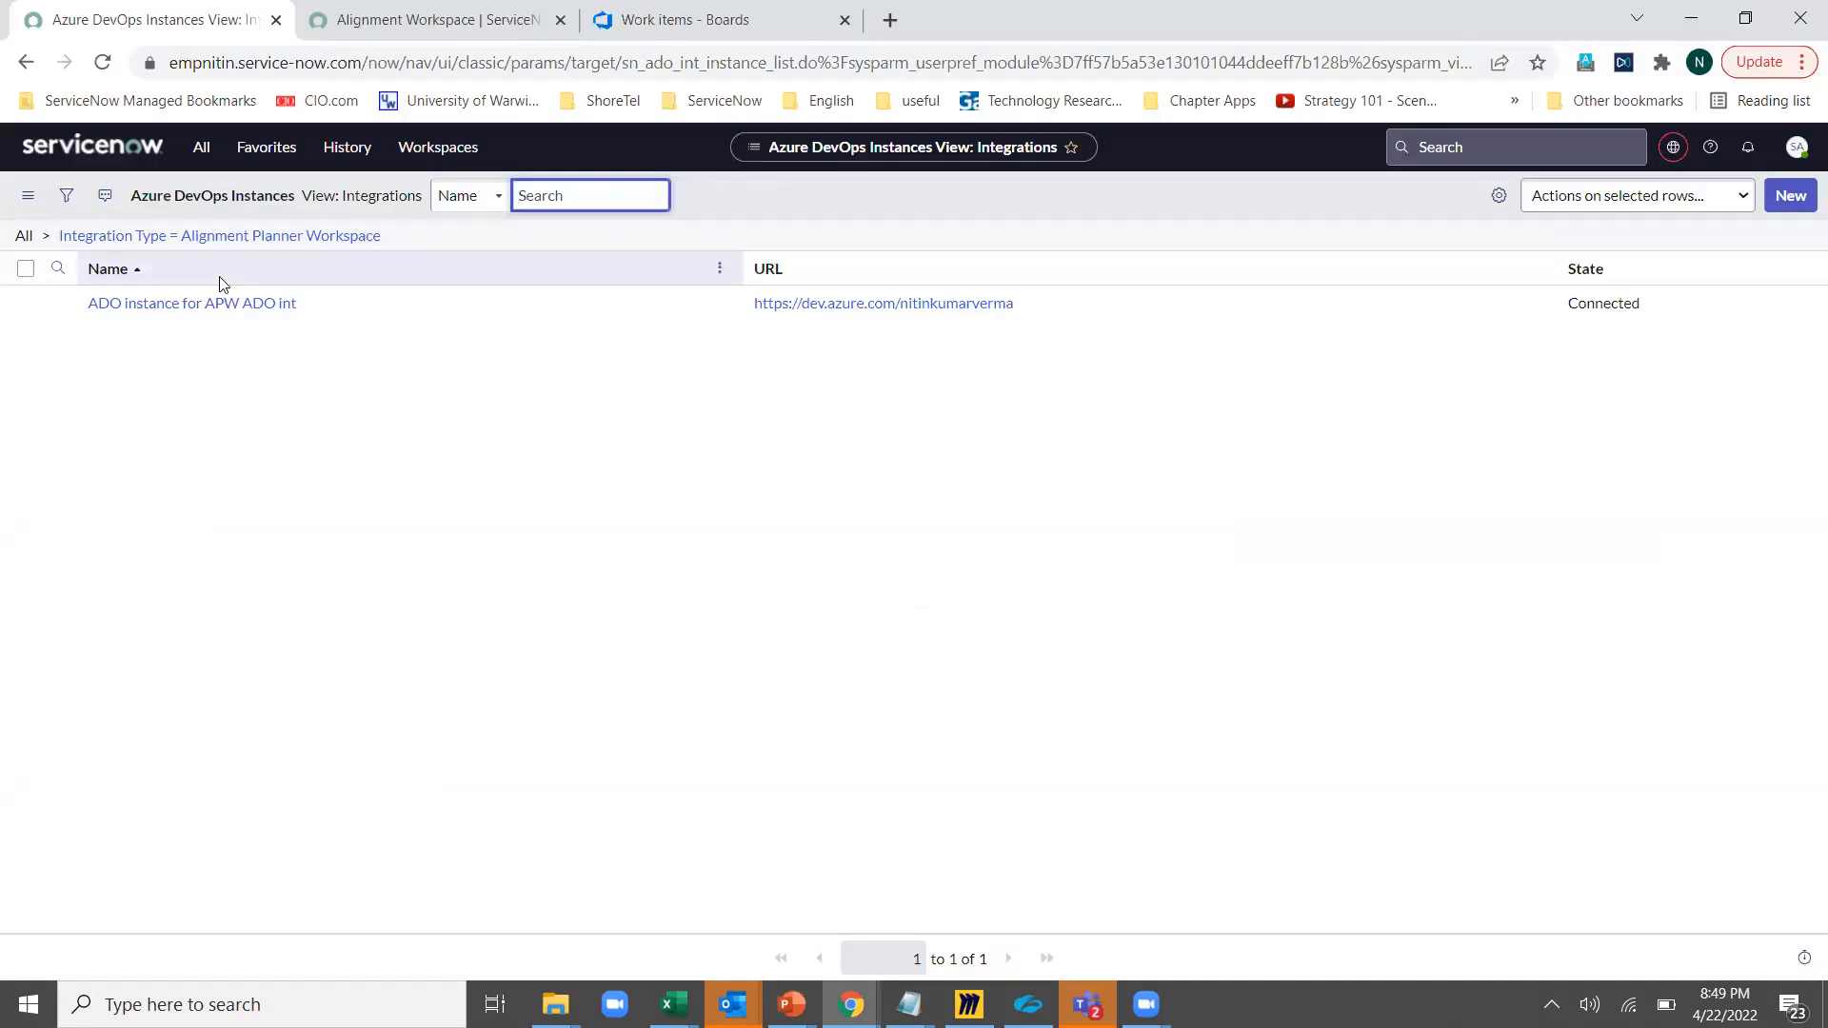
{"action": "left_click", "coordinate": [209, 166]}
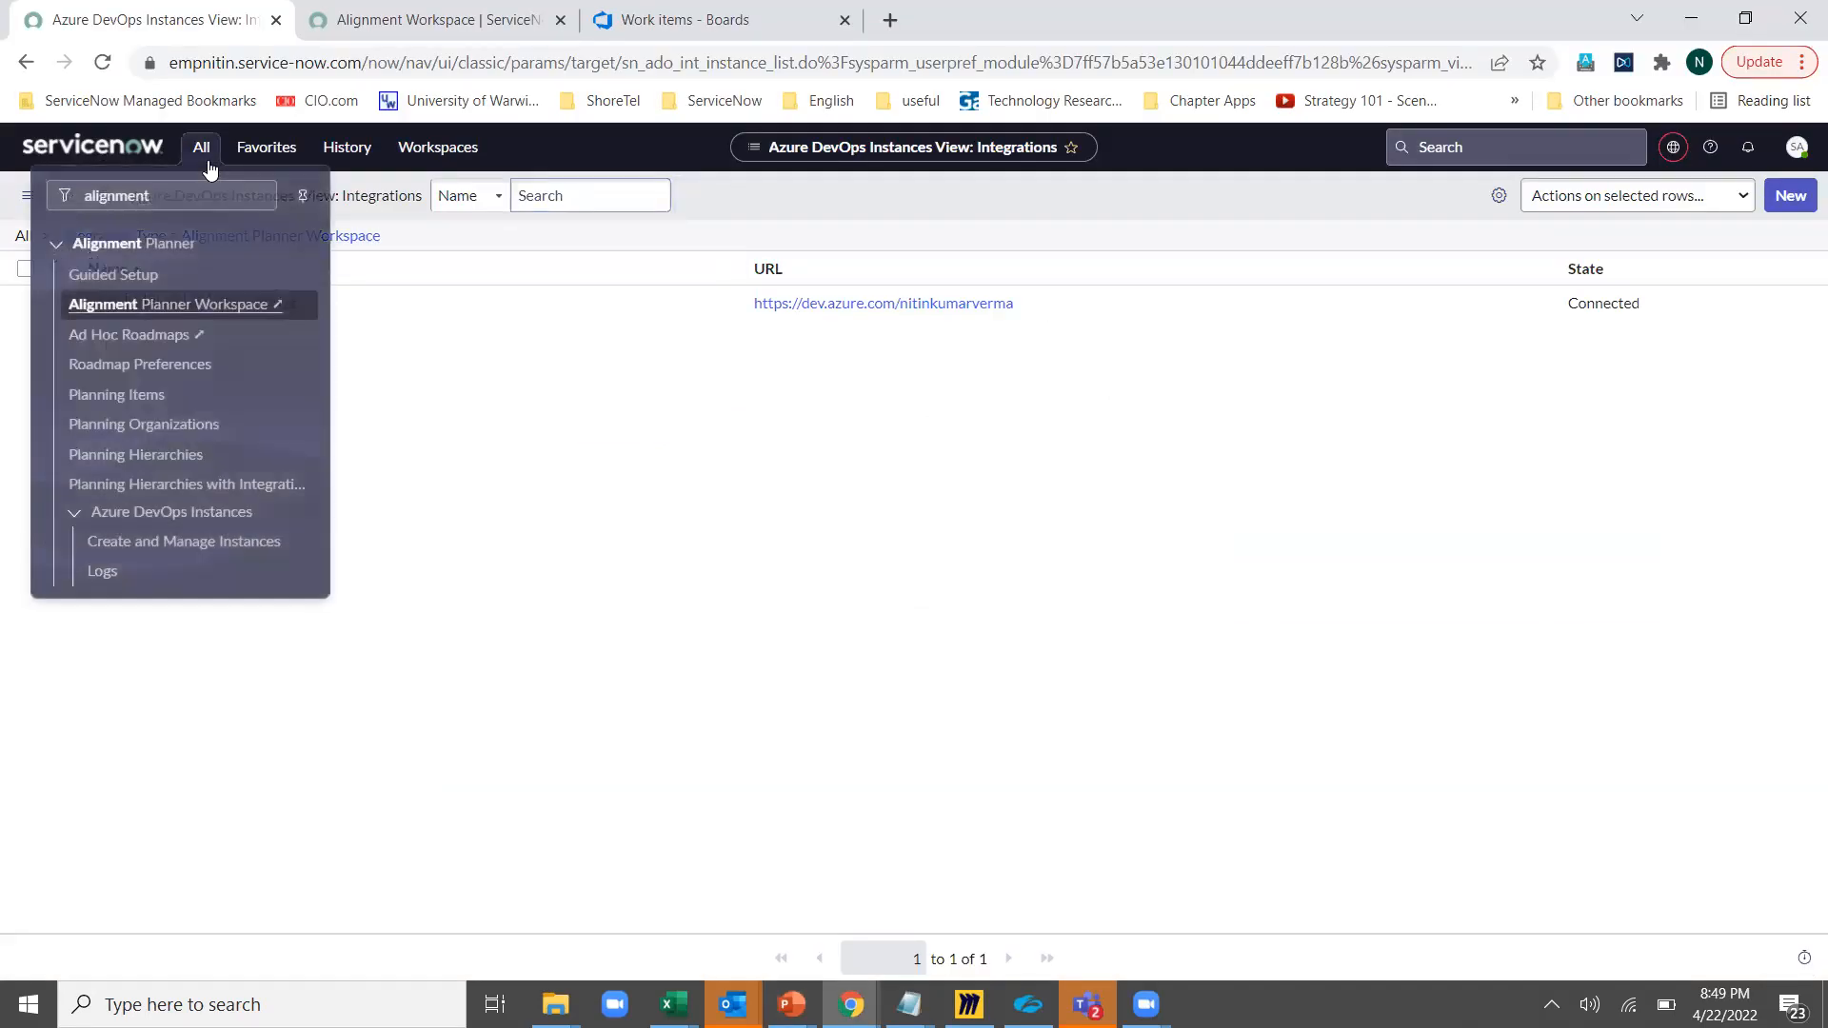
{"action": "left_click", "coordinate": [162, 483]}
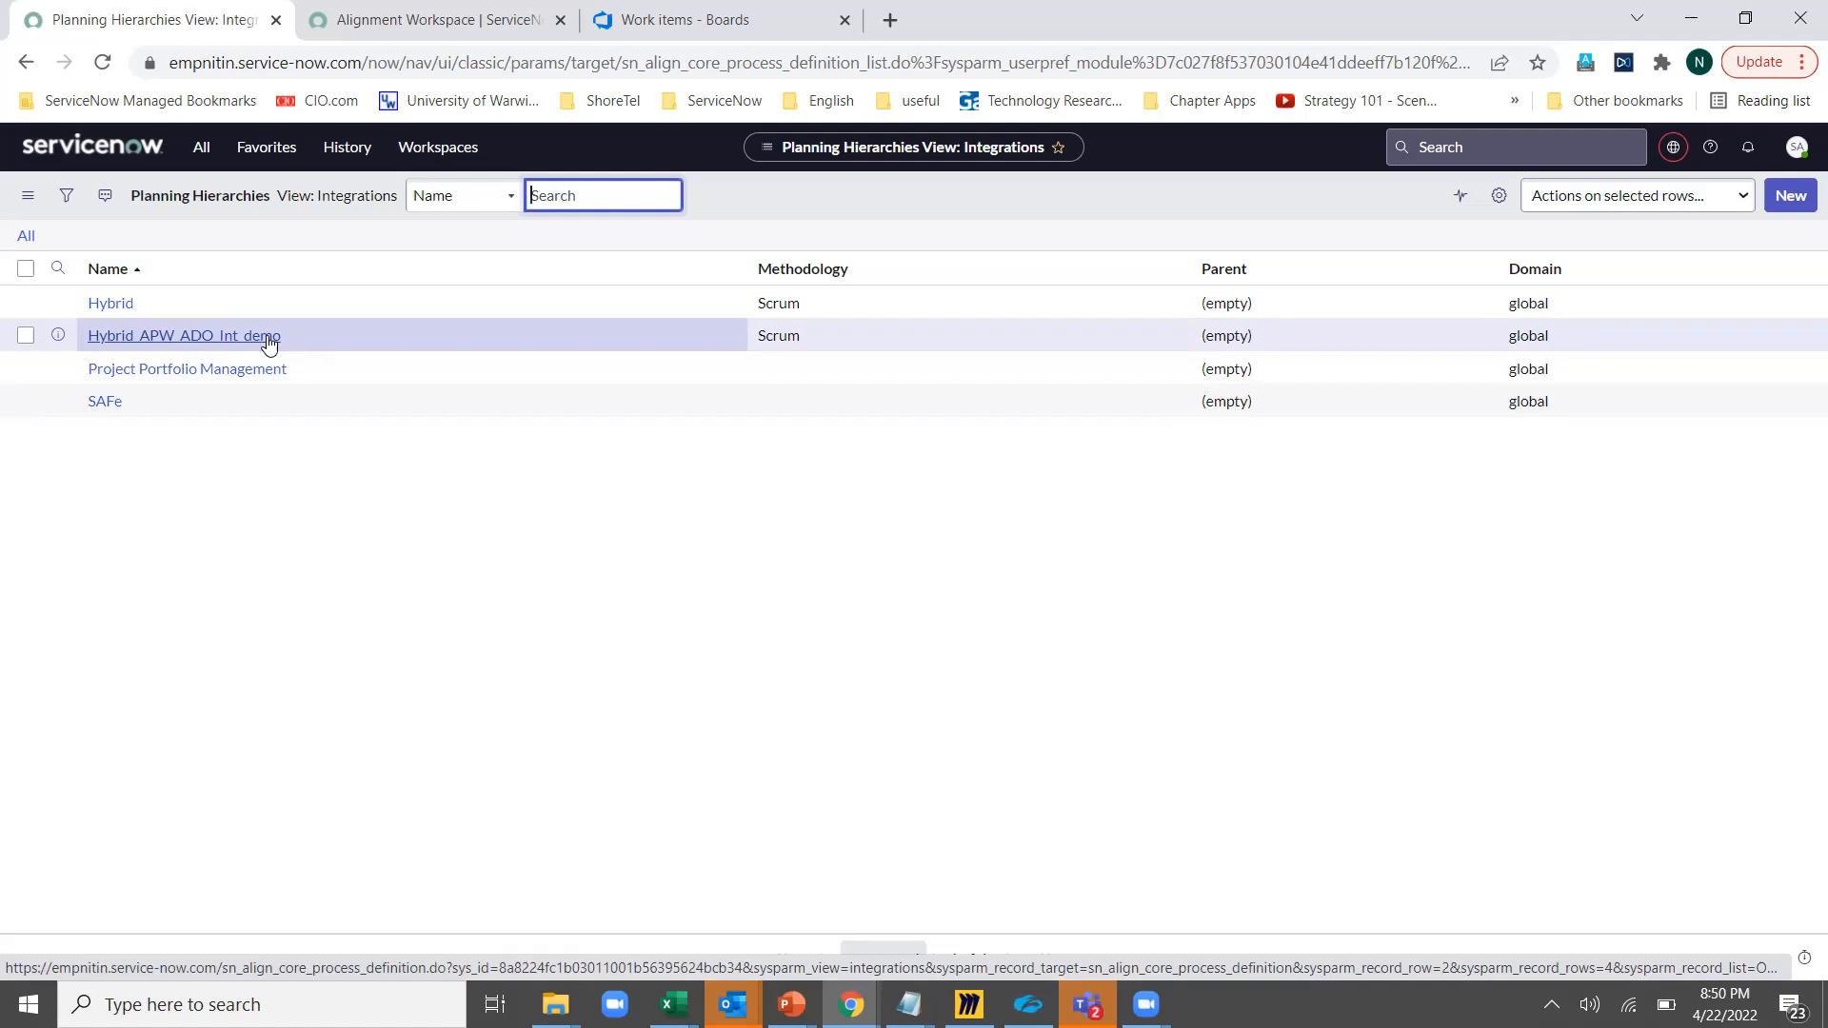
{"action": "left_click", "coordinate": [268, 338]}
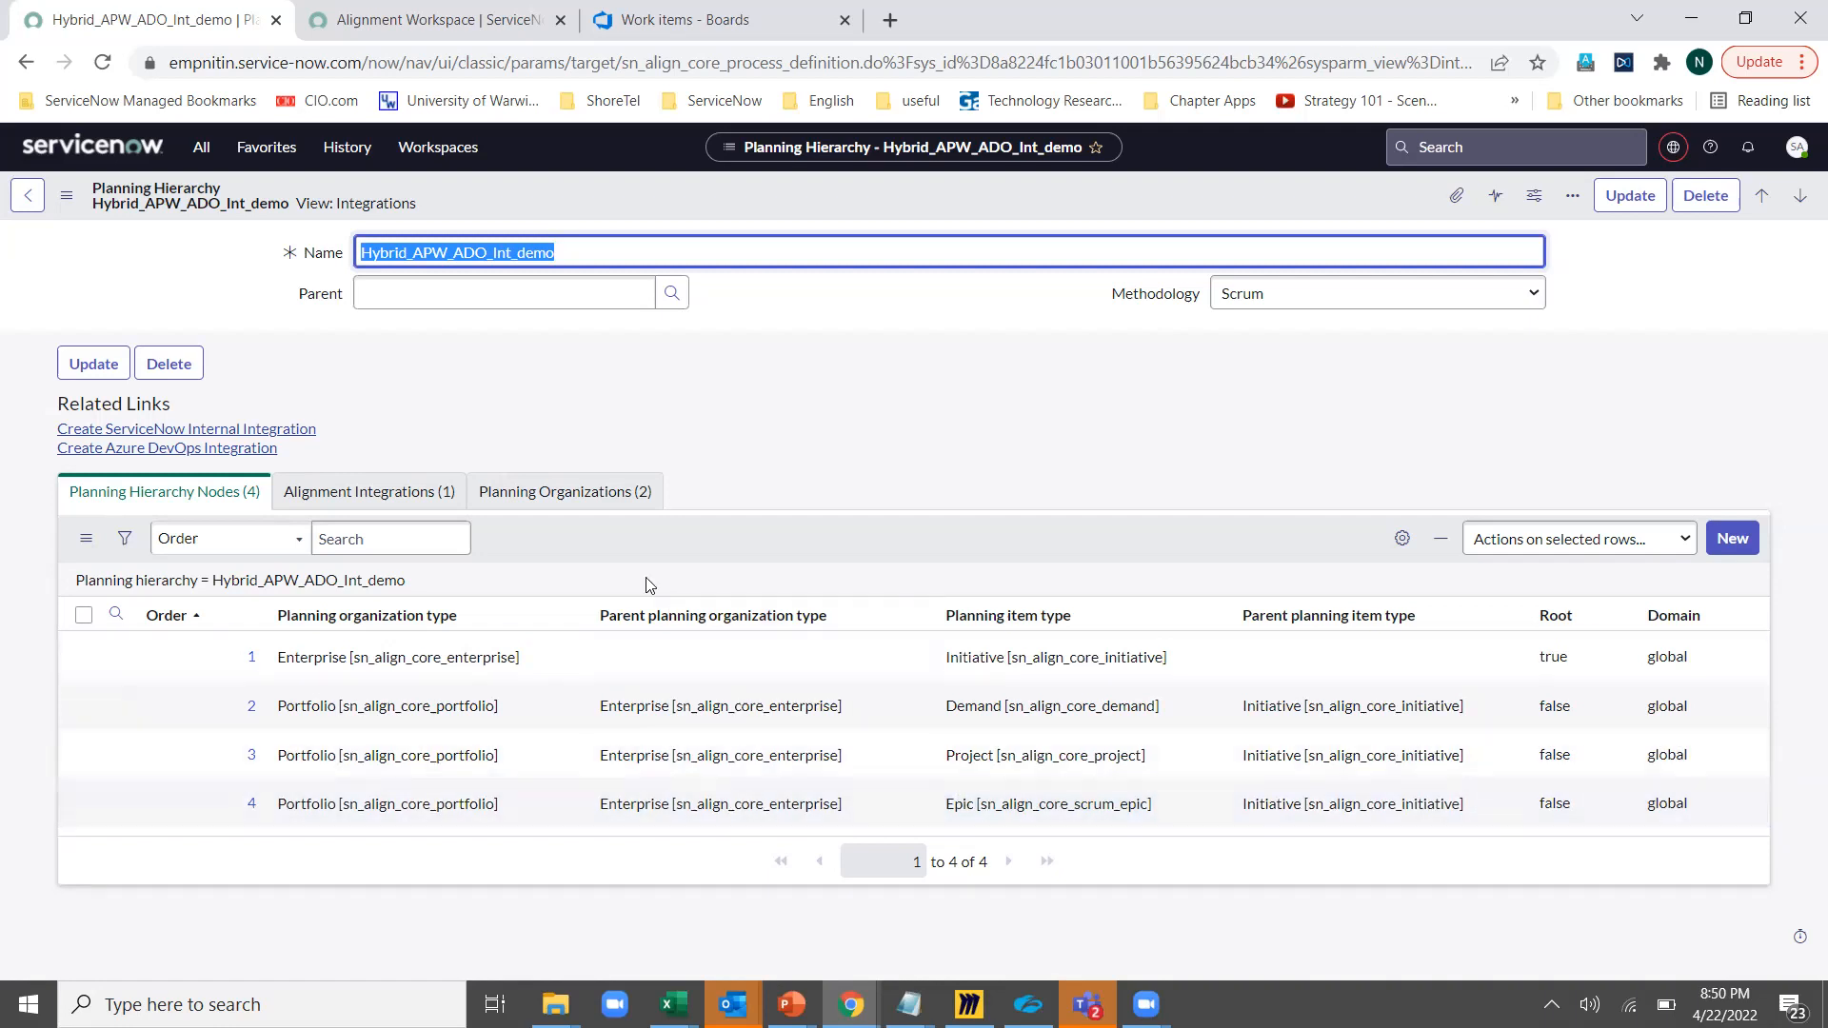
Examine the table maps of the hierarchy's ServiceNow Internal alignment integration and return to the hierarchy record
{"action": "left_click", "coordinate": [412, 497]}
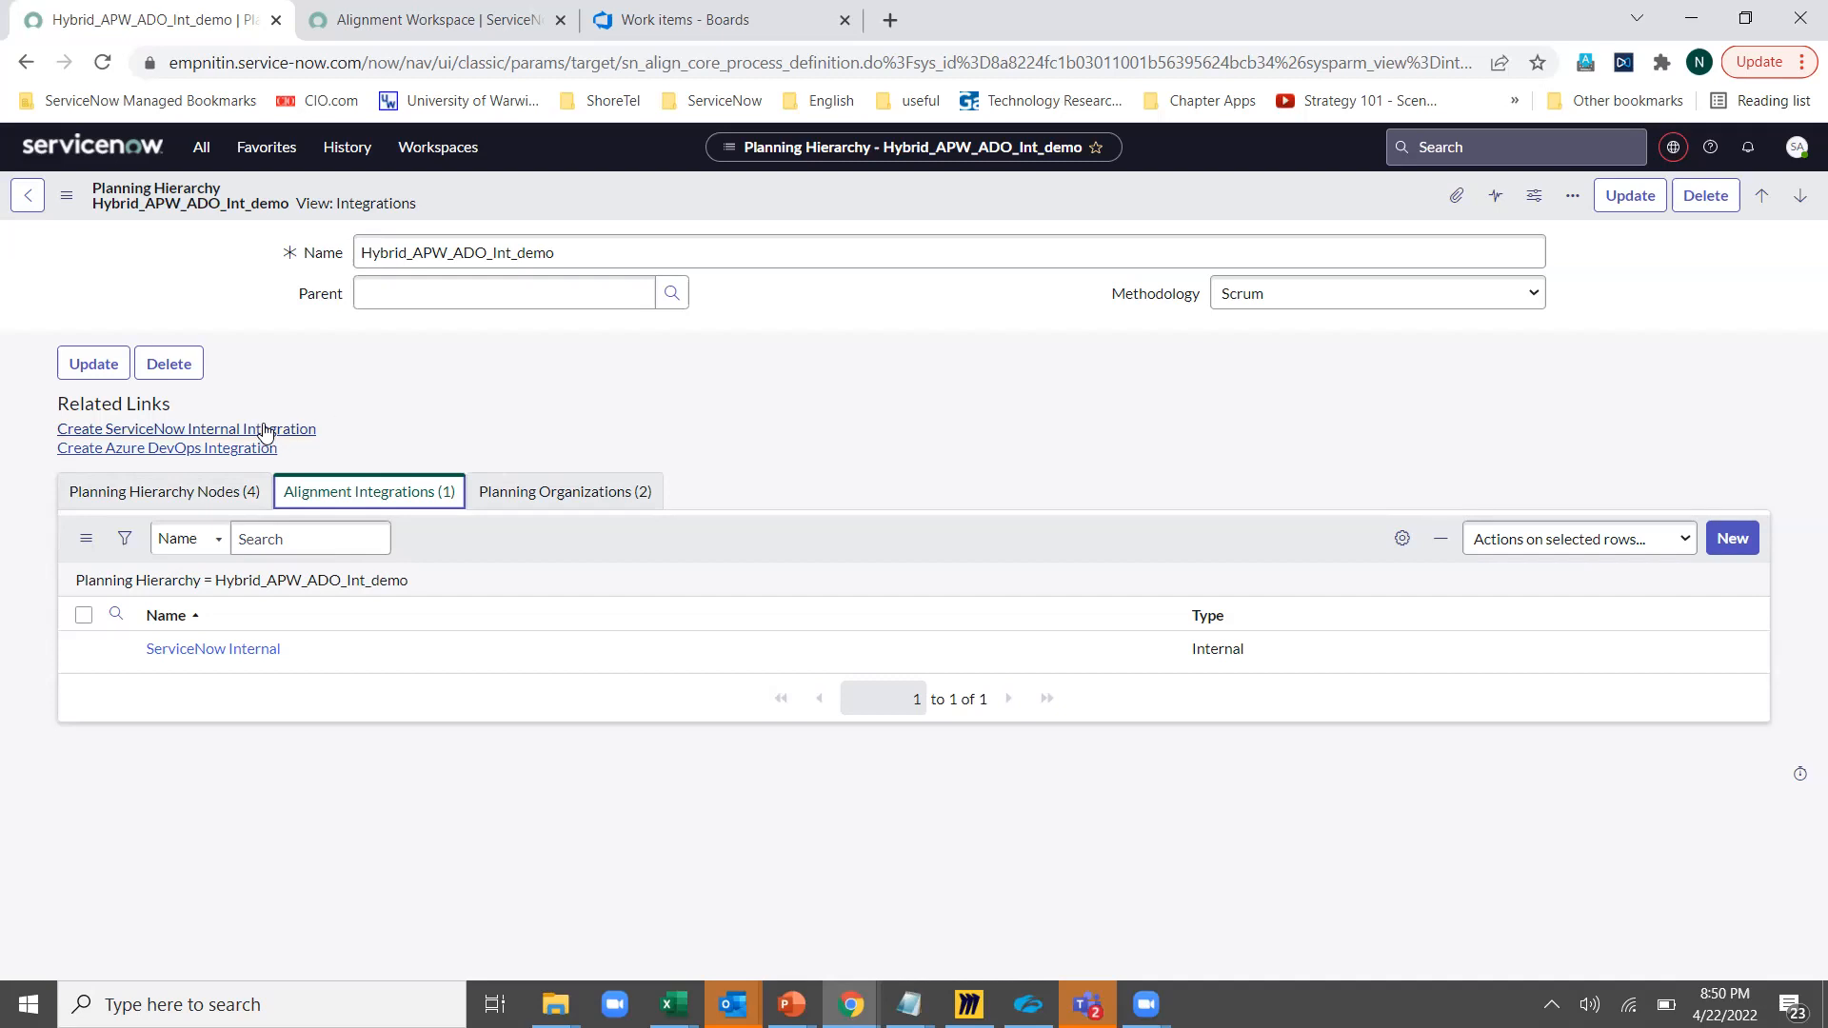
{"action": "left_click", "coordinate": [248, 657]}
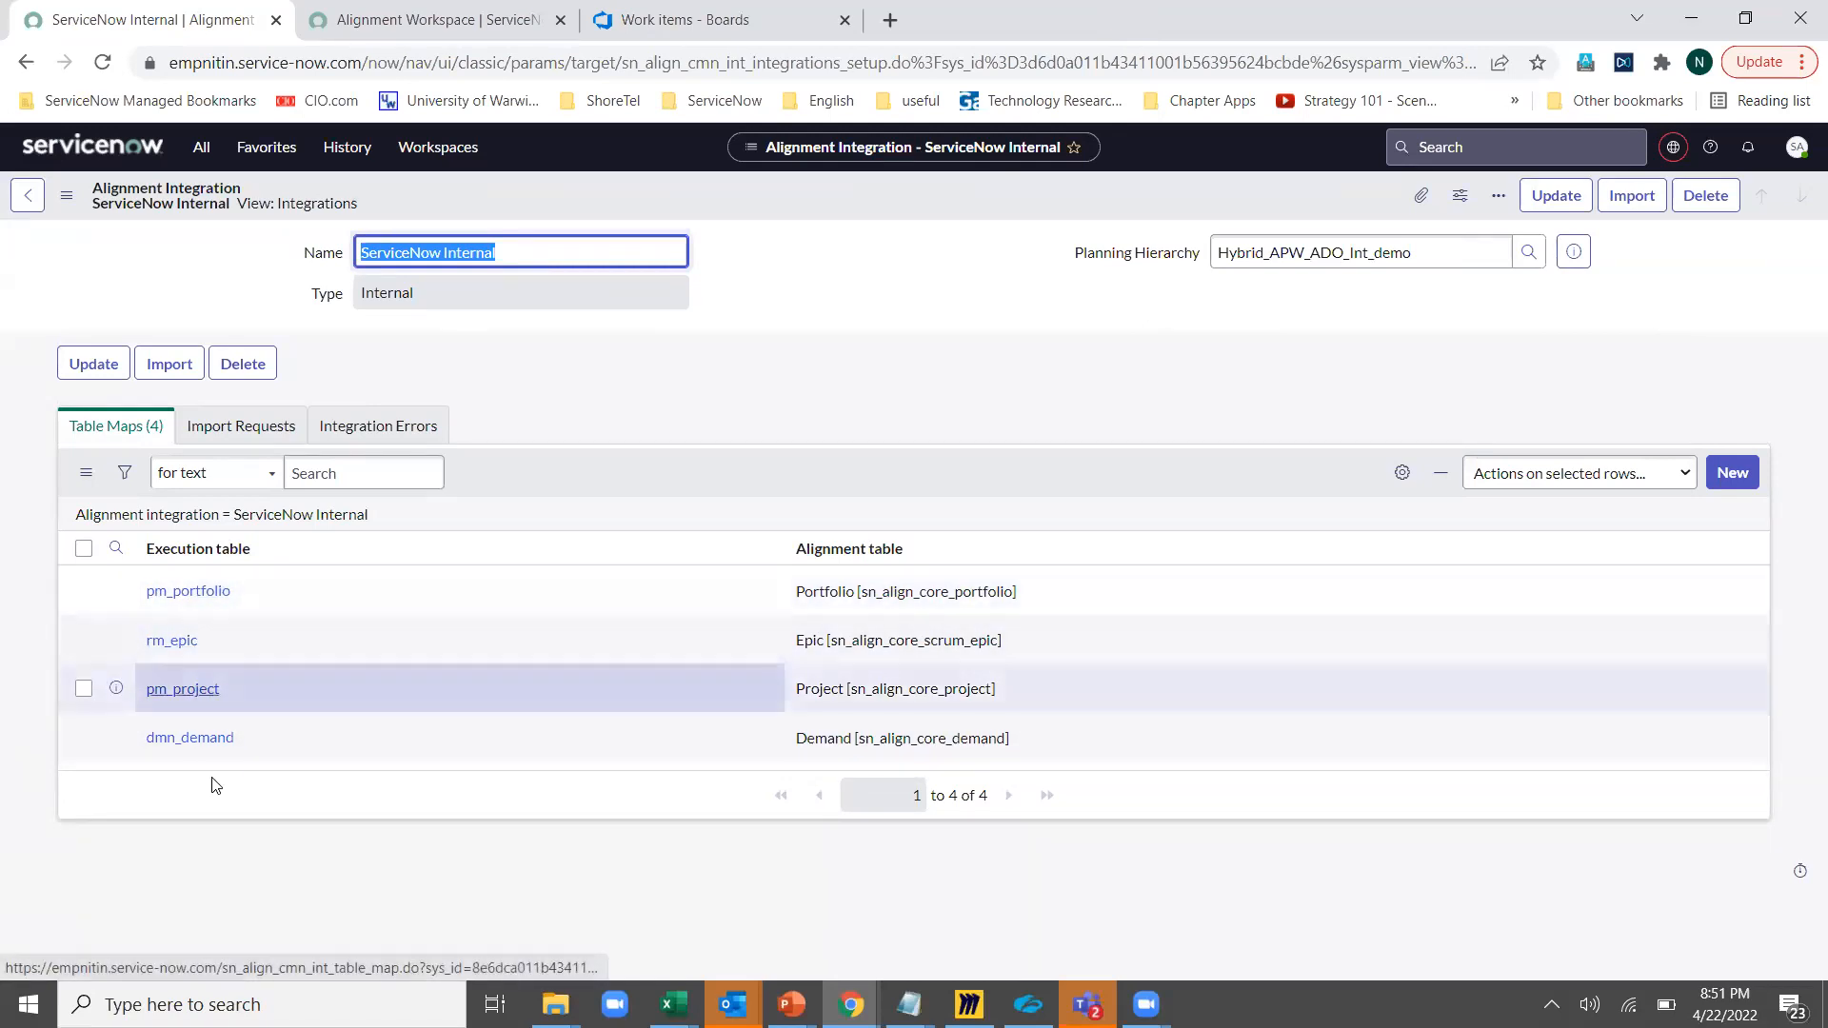
{"action": "key", "text": "alt+Left"}
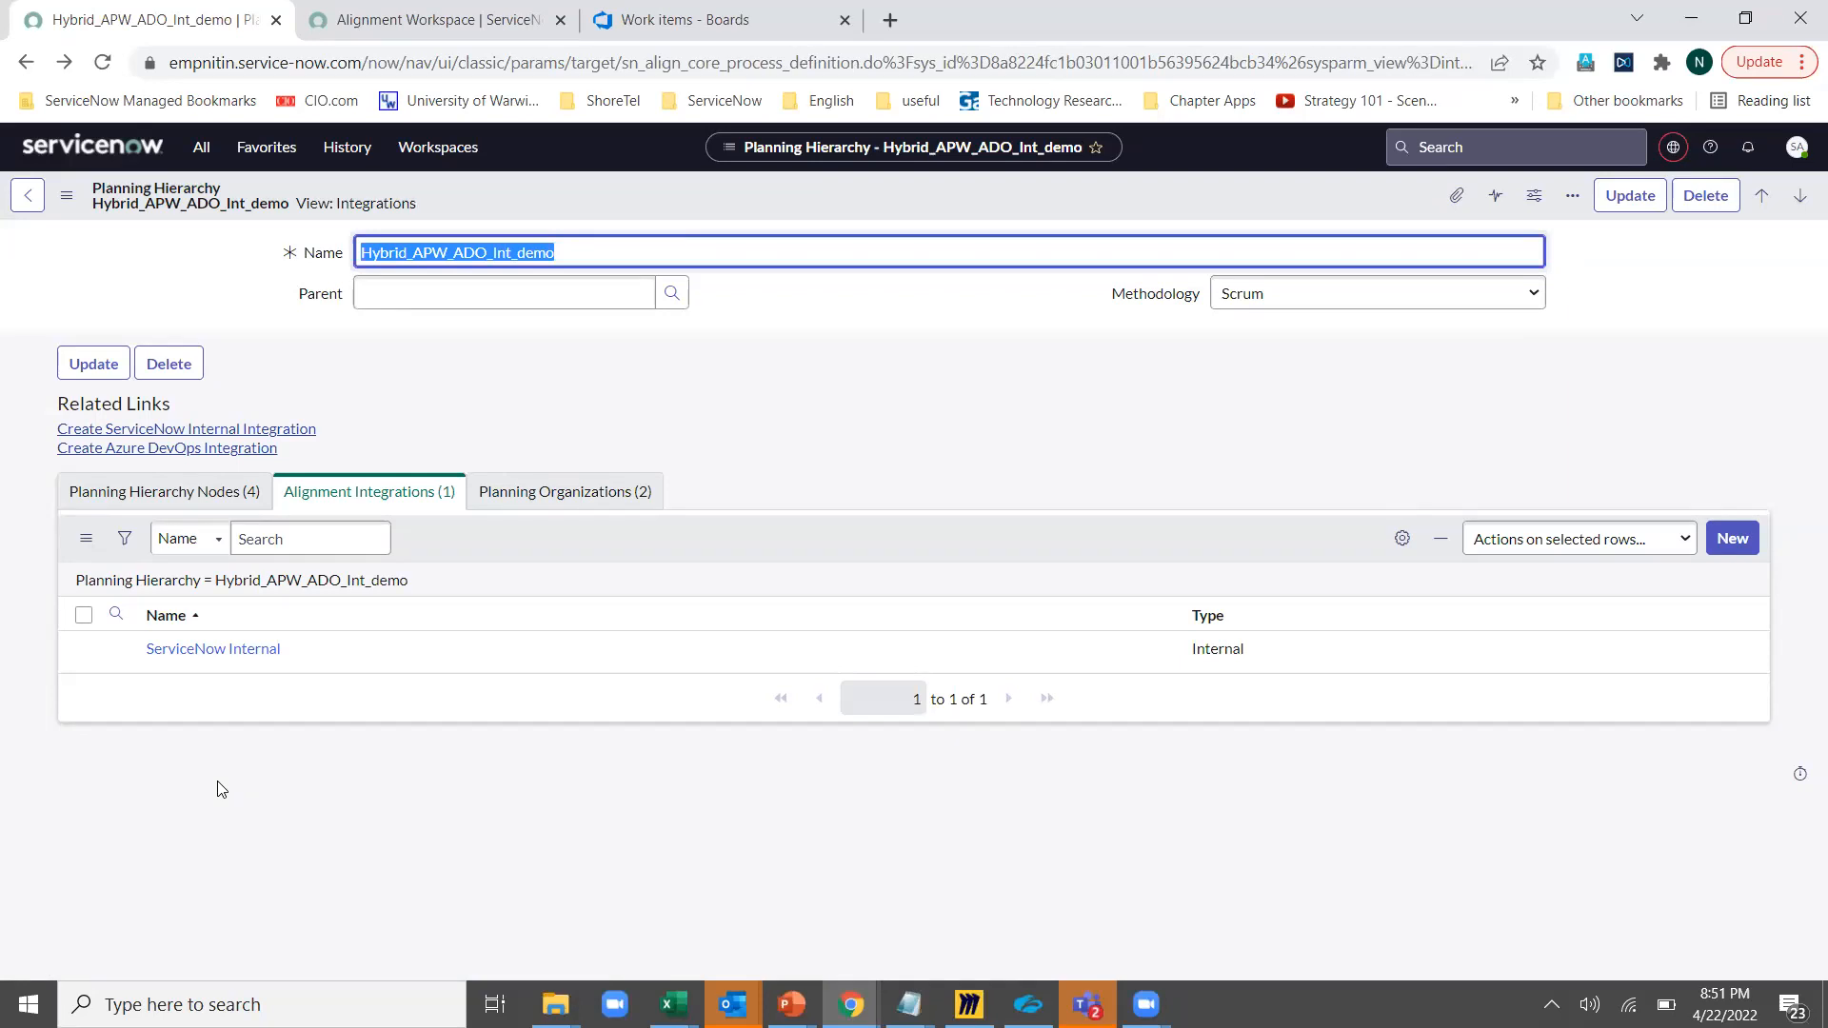
Create an Azure DevOps integration for the hierarchy and submit an instance mapping named "APW ADO Demo" using "ADO instance for APW ADO int"
{"action": "left_click", "coordinate": [228, 449]}
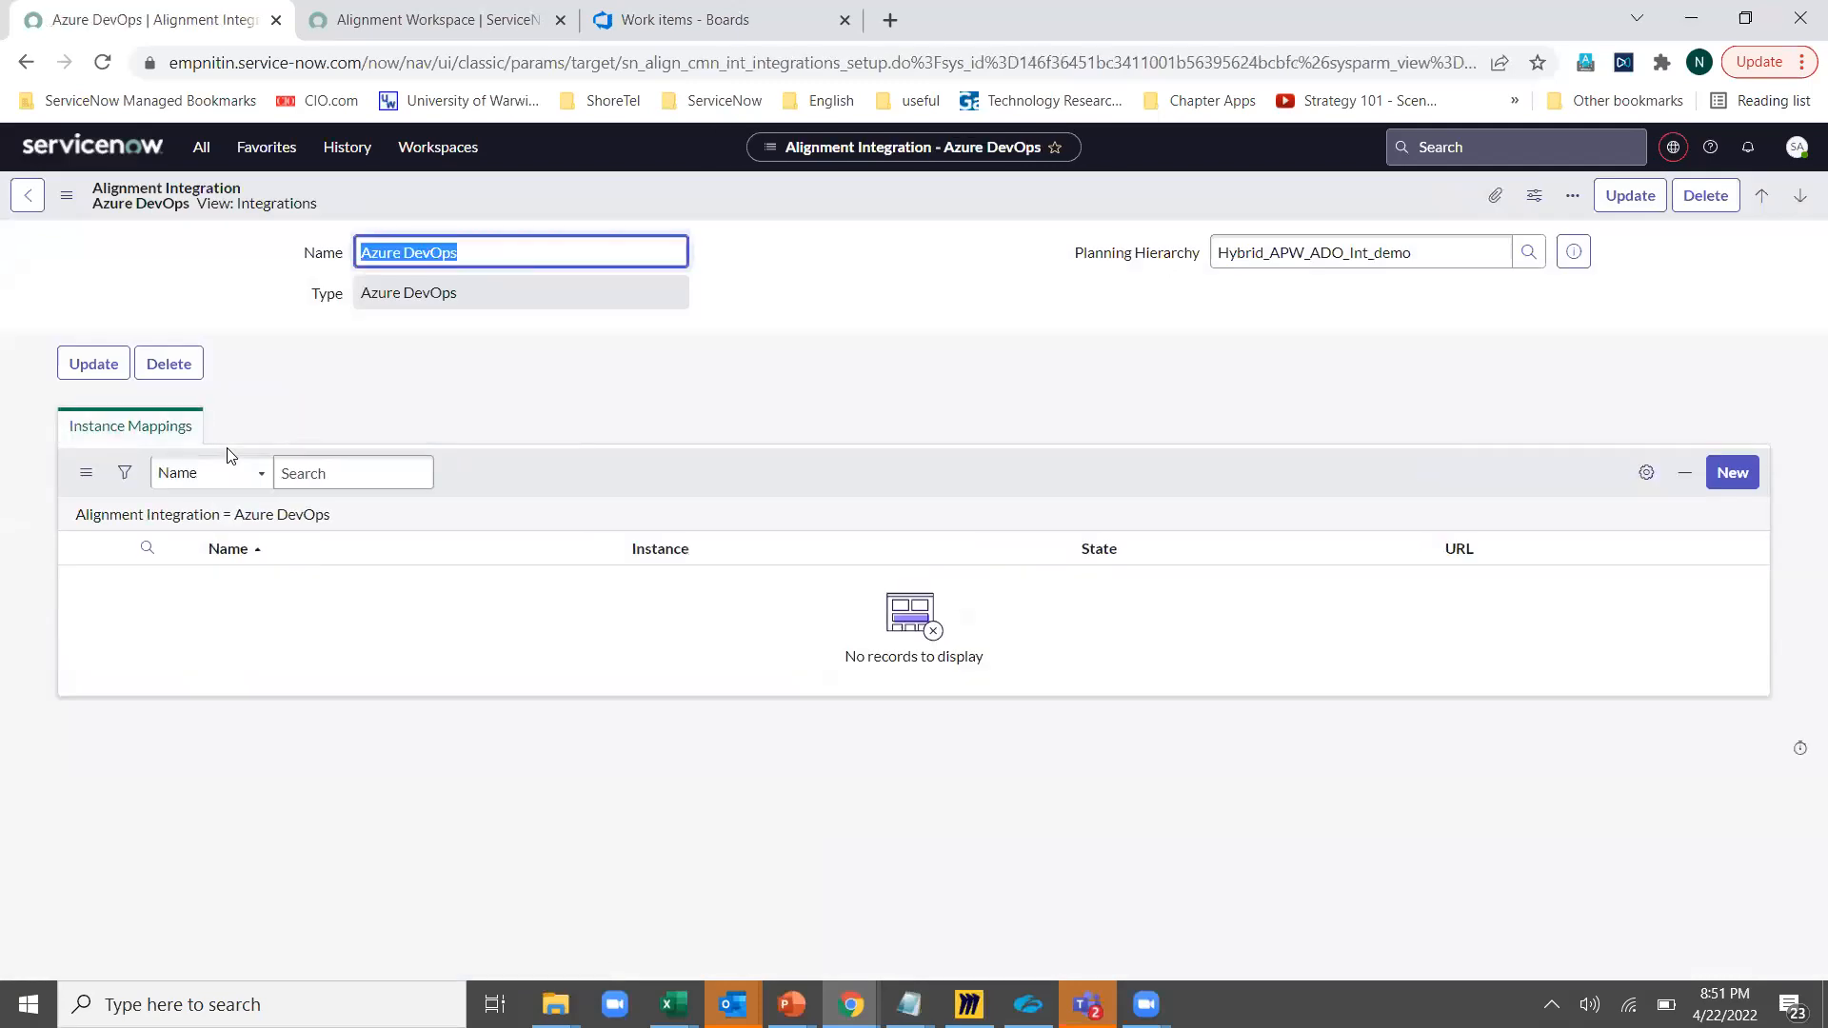
{"action": "left_click", "coordinate": [1741, 472]}
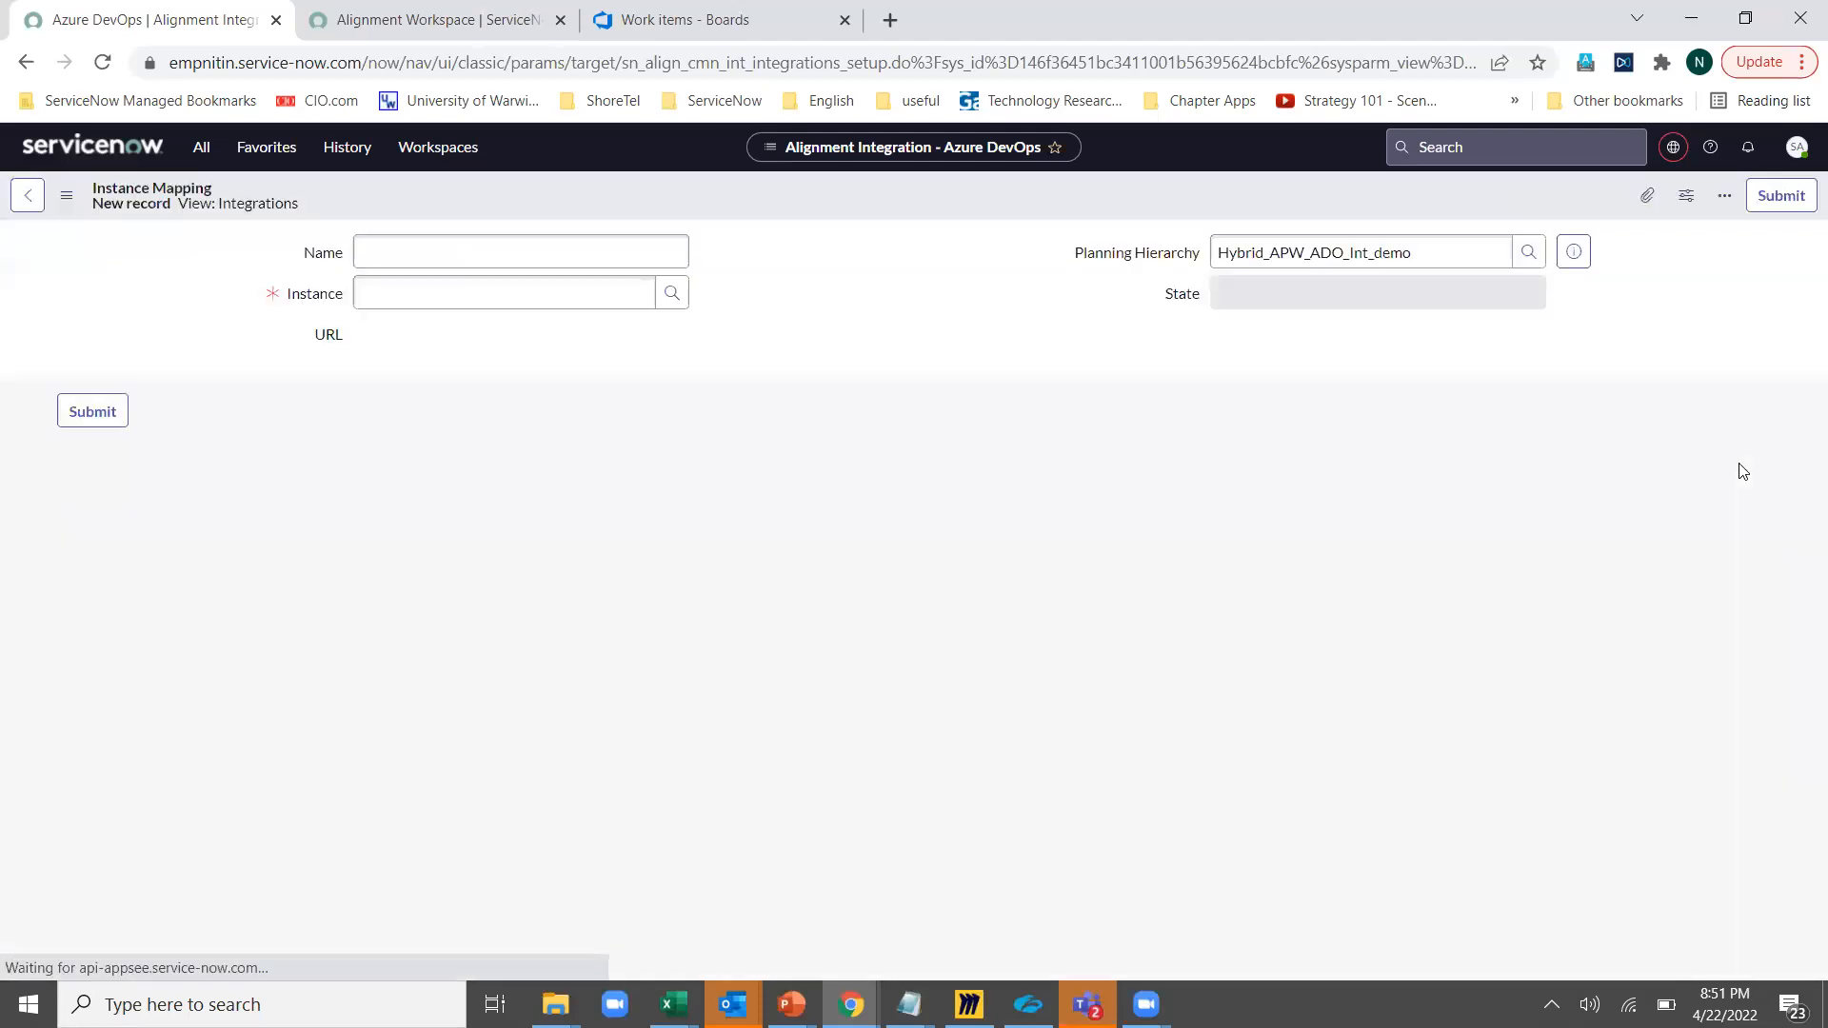
{"action": "type", "text": "AP"}
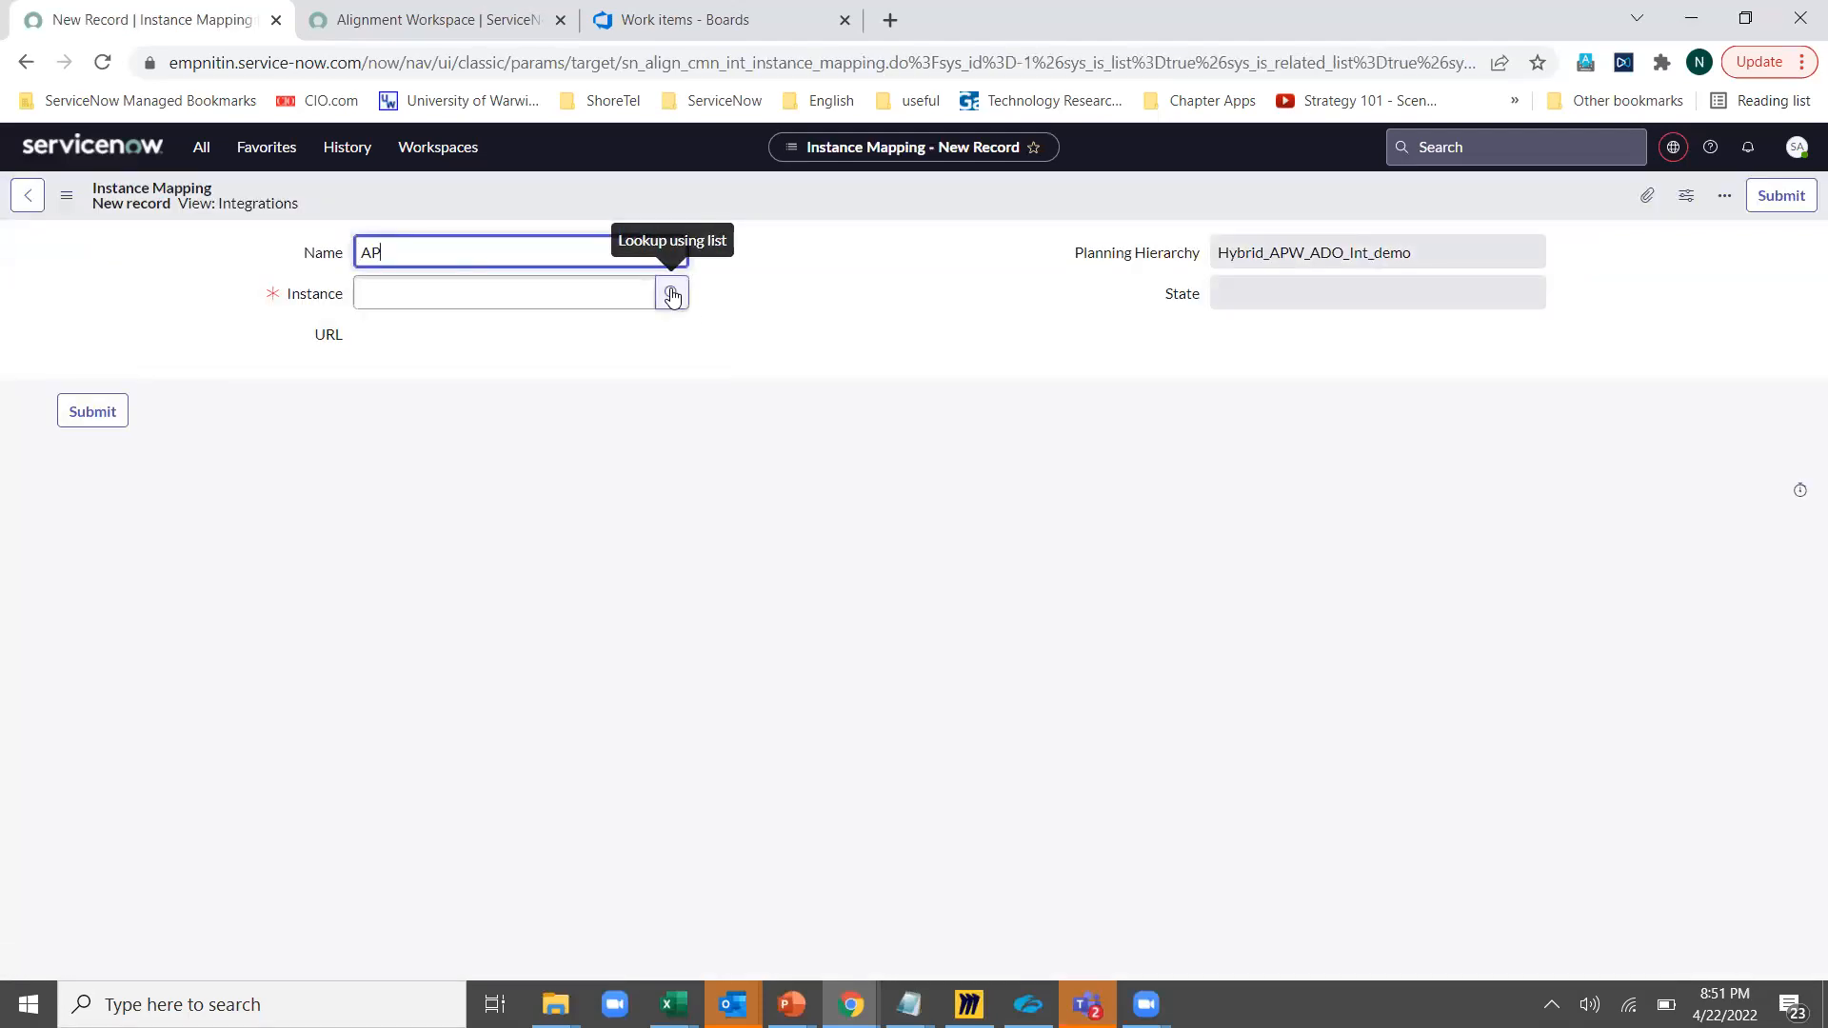
{"action": "type", "text": "W ADO Demo"}
{"action": "left_click", "coordinate": [672, 294]}
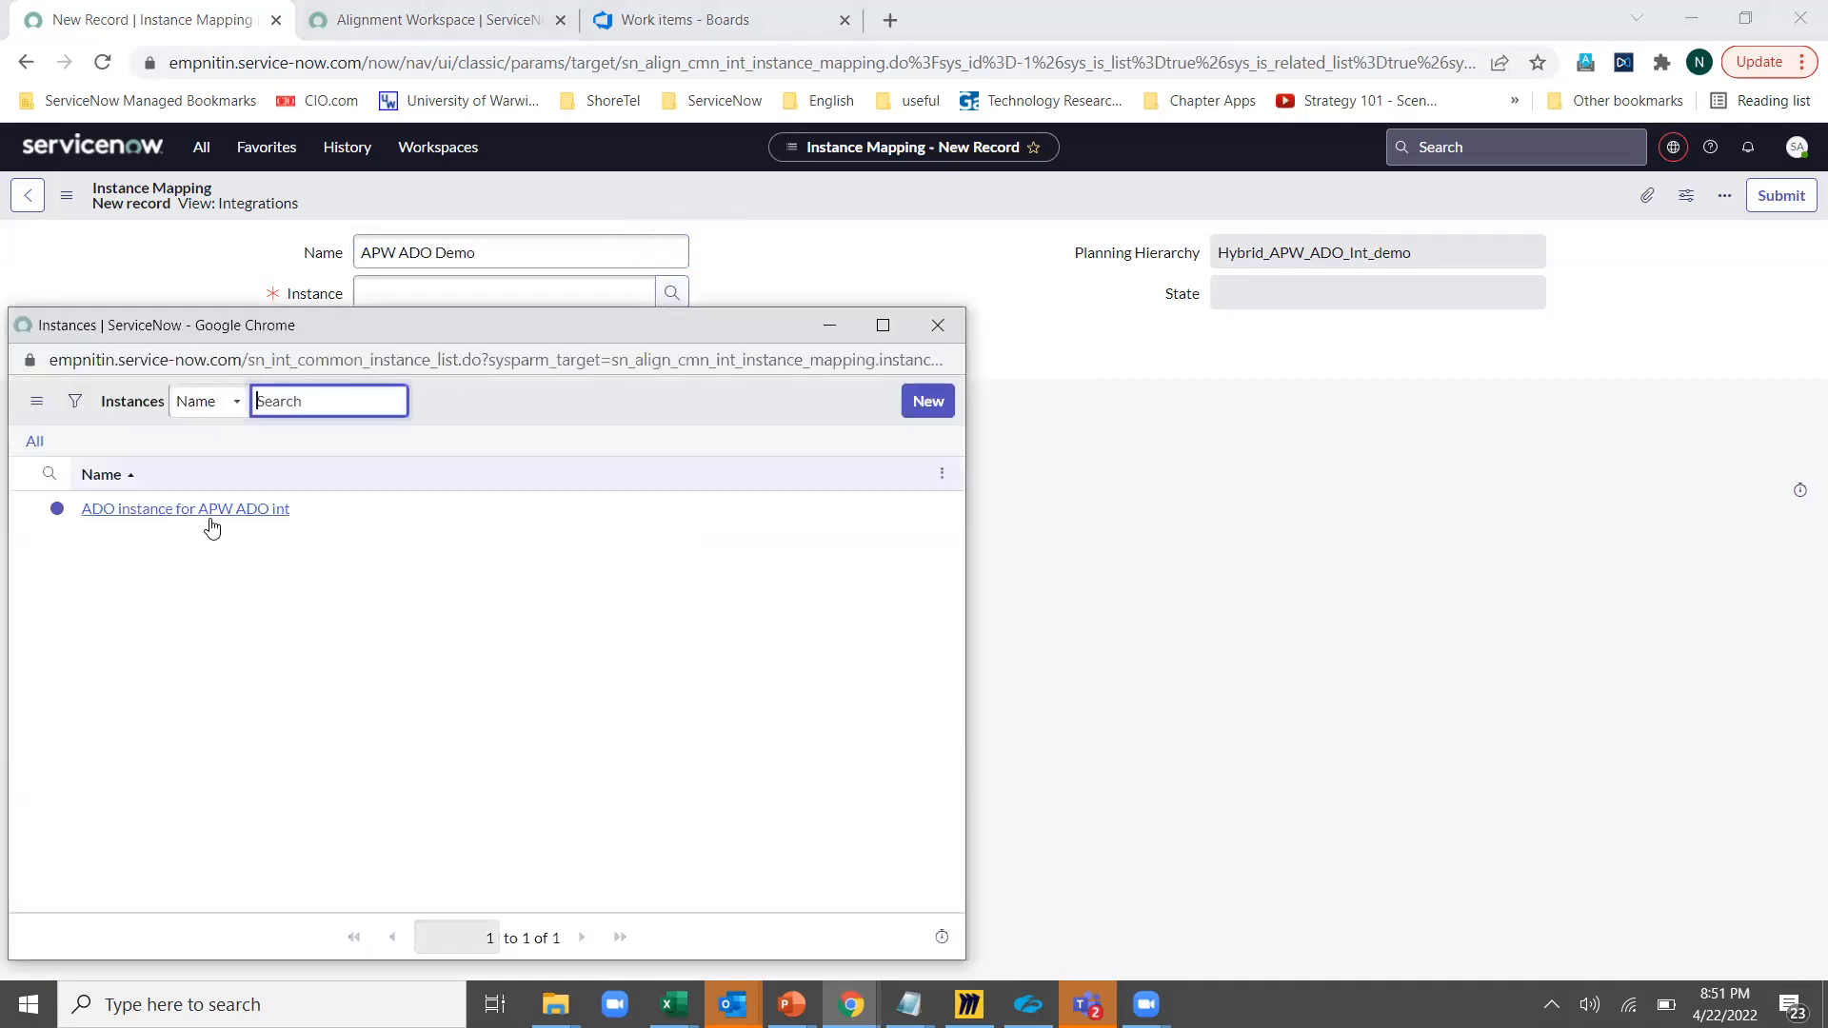
{"action": "left_click", "coordinate": [187, 510]}
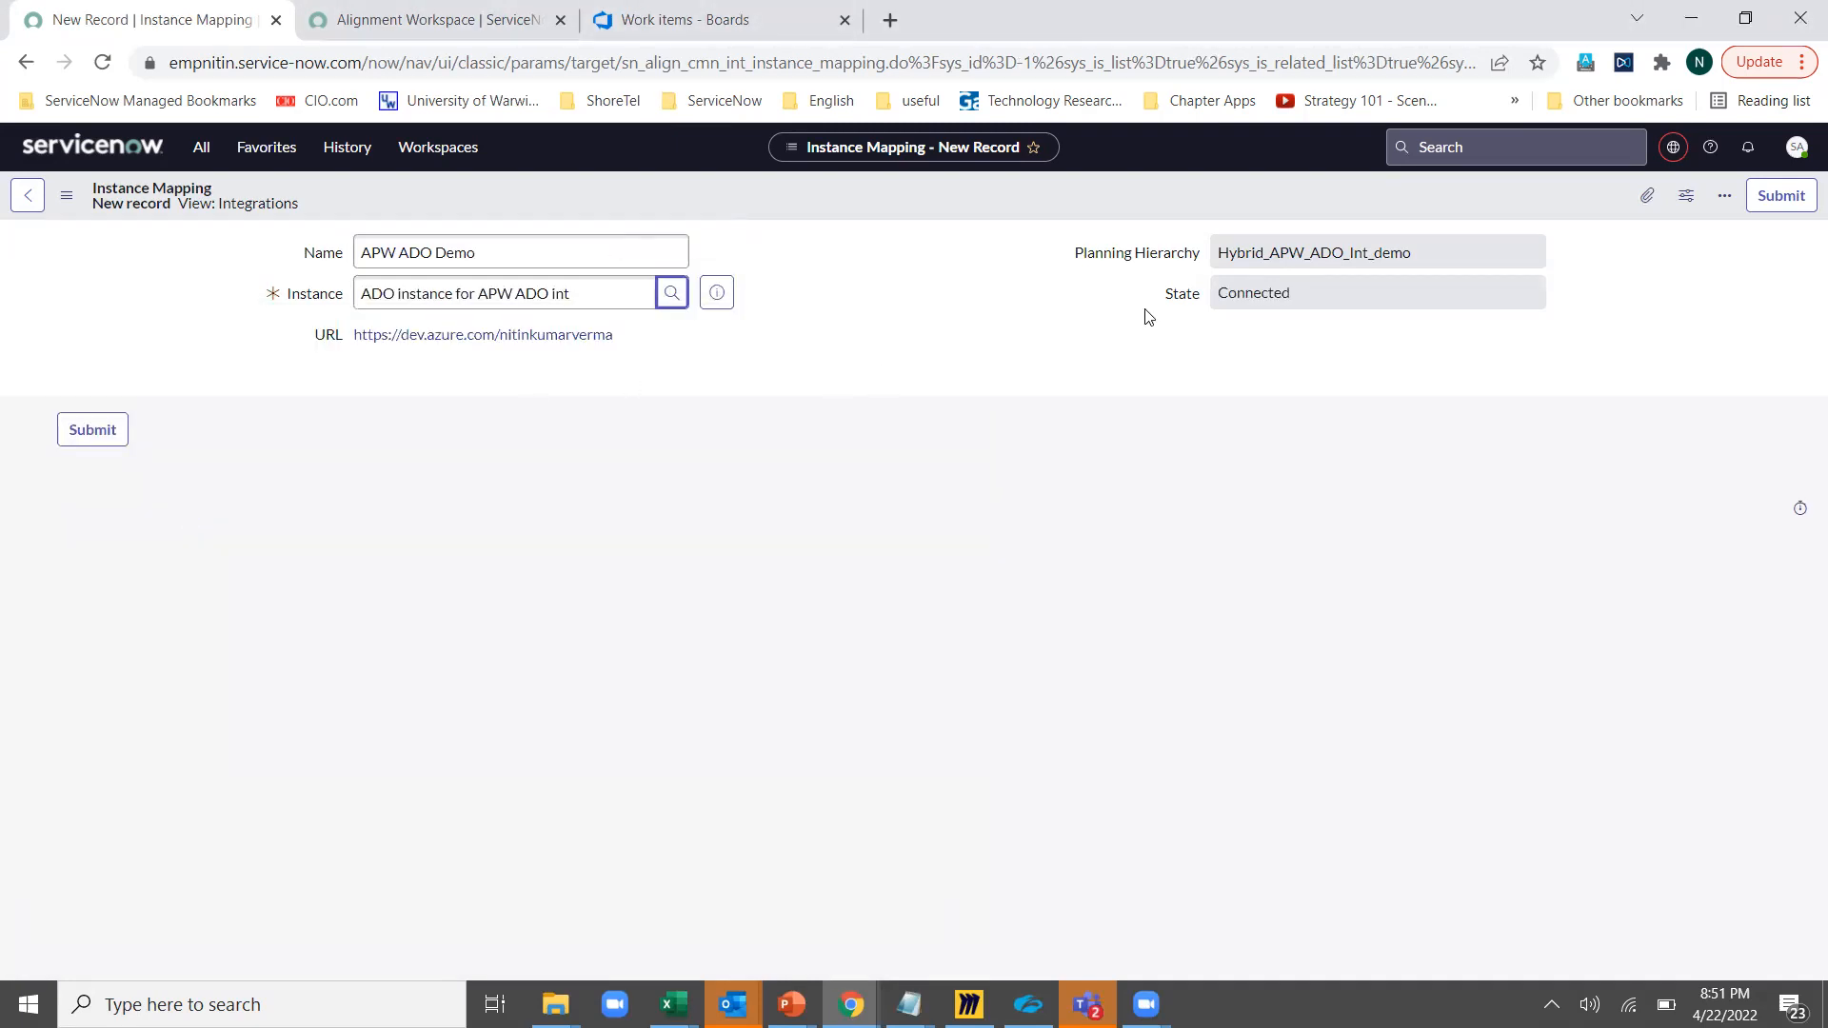
{"action": "left_click", "coordinate": [93, 432]}
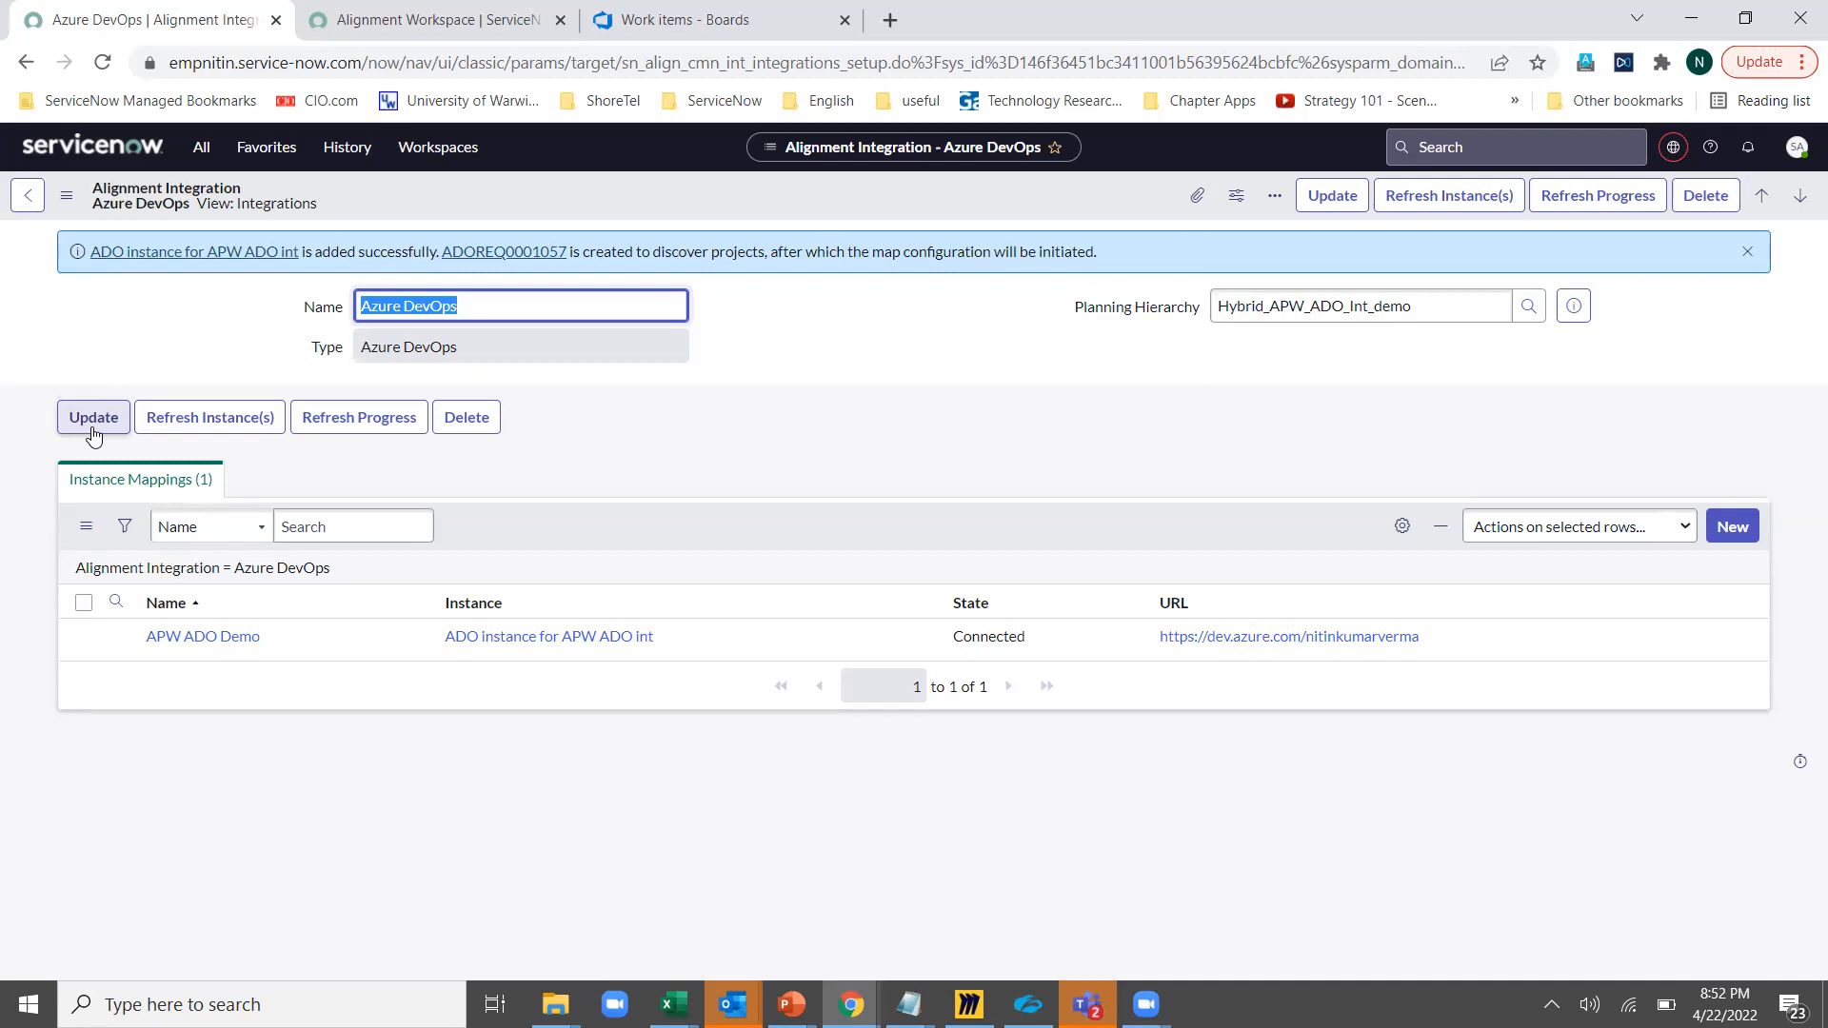
Open the APW ADO Demo instance mapping and examine the Epic field maps of its Basic process
{"action": "left_click", "coordinate": [206, 636]}
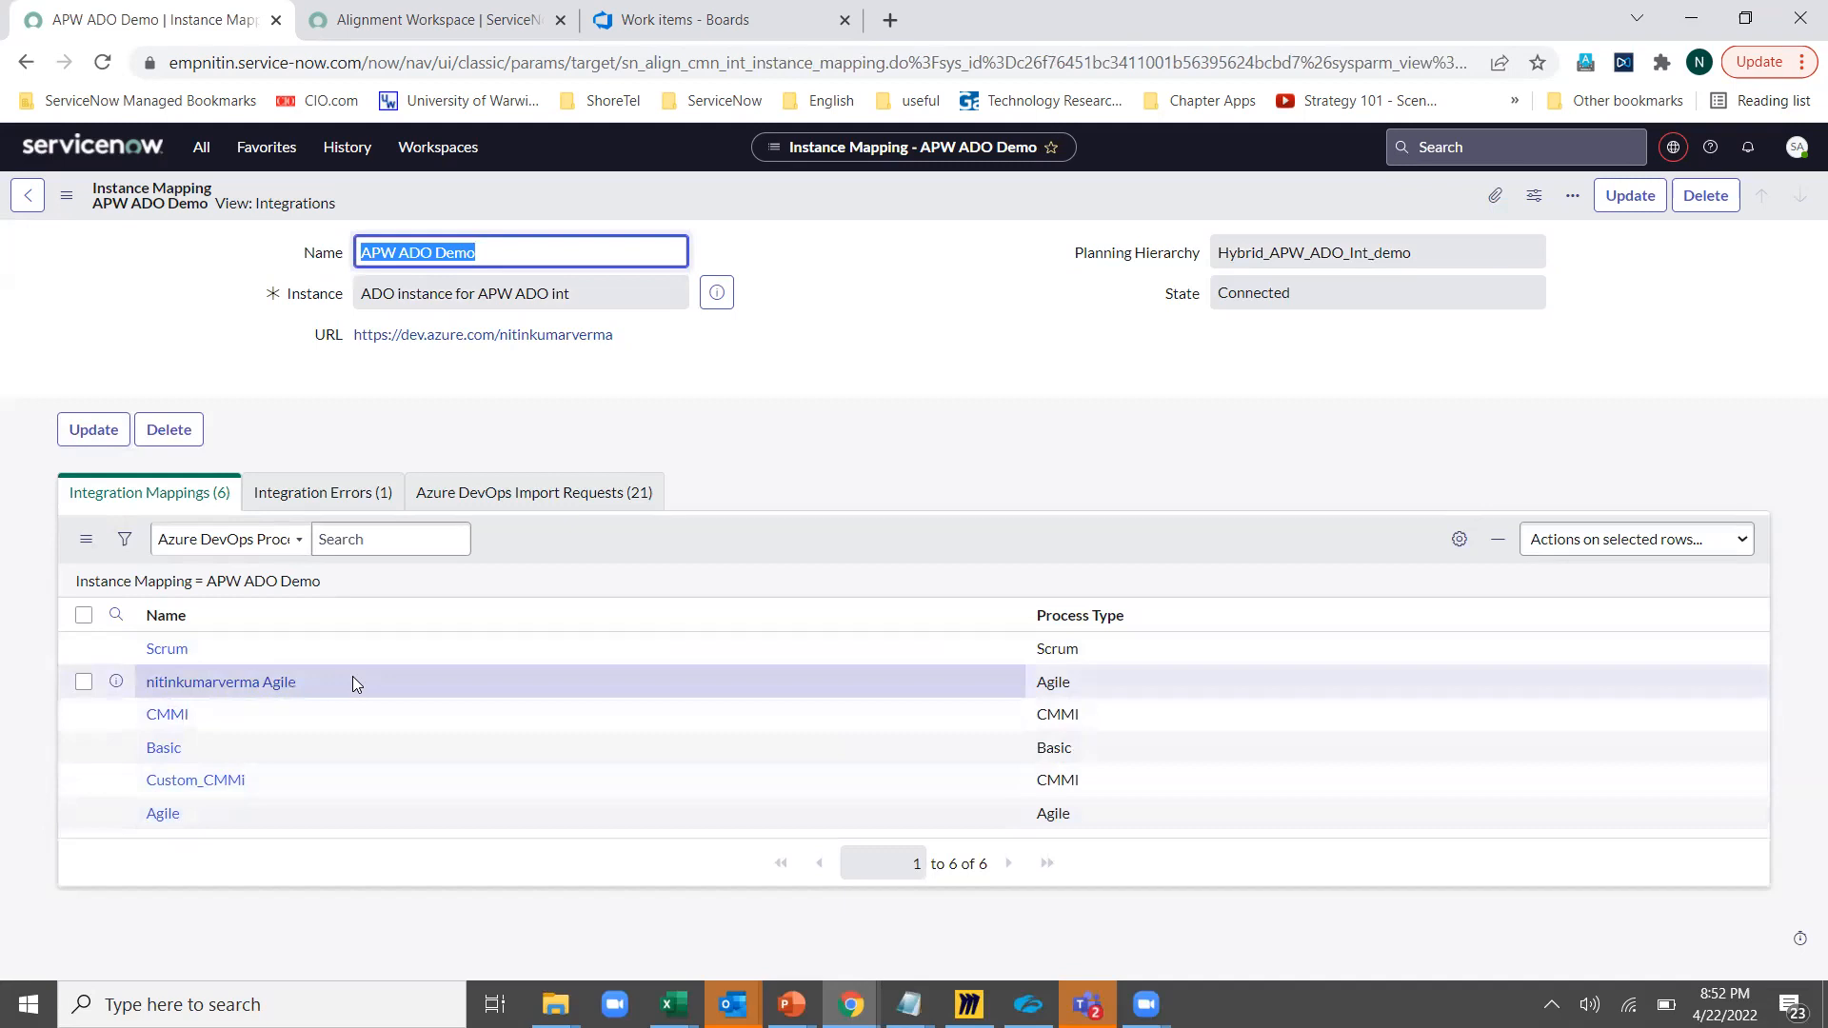
{"action": "left_click", "coordinate": [162, 749]}
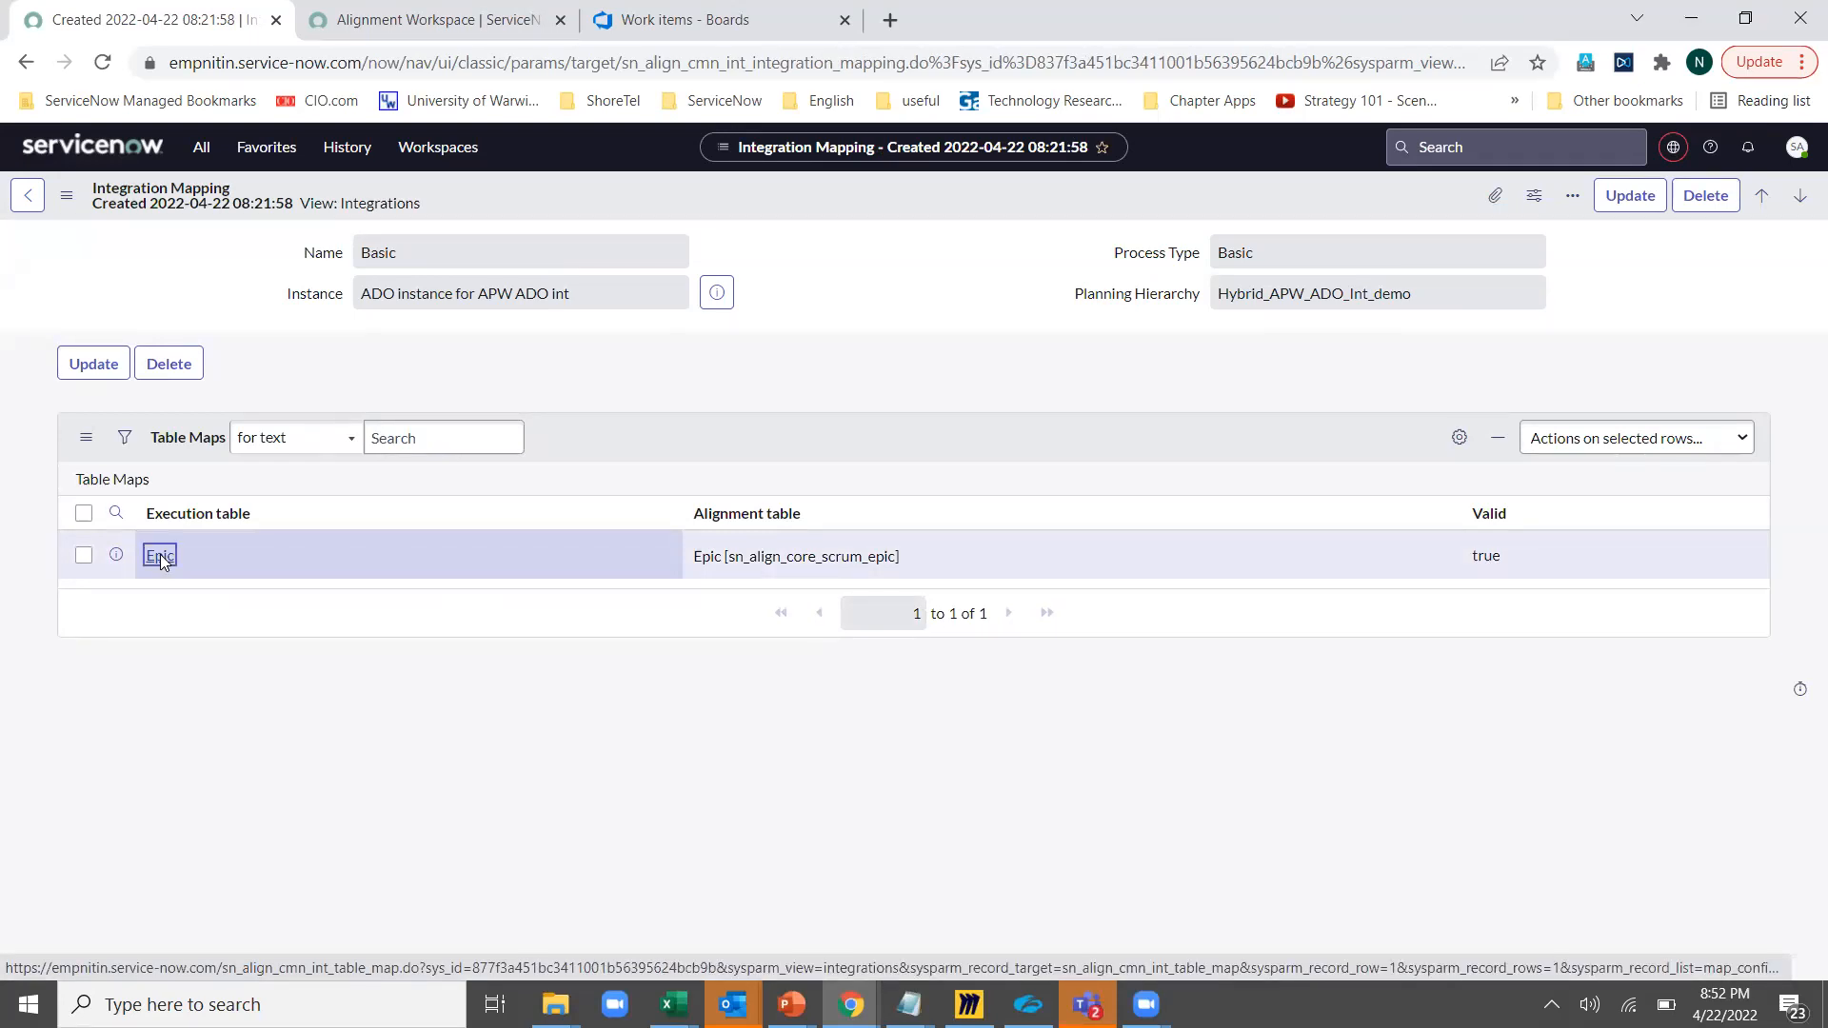
{"action": "left_click", "coordinate": [160, 555]}
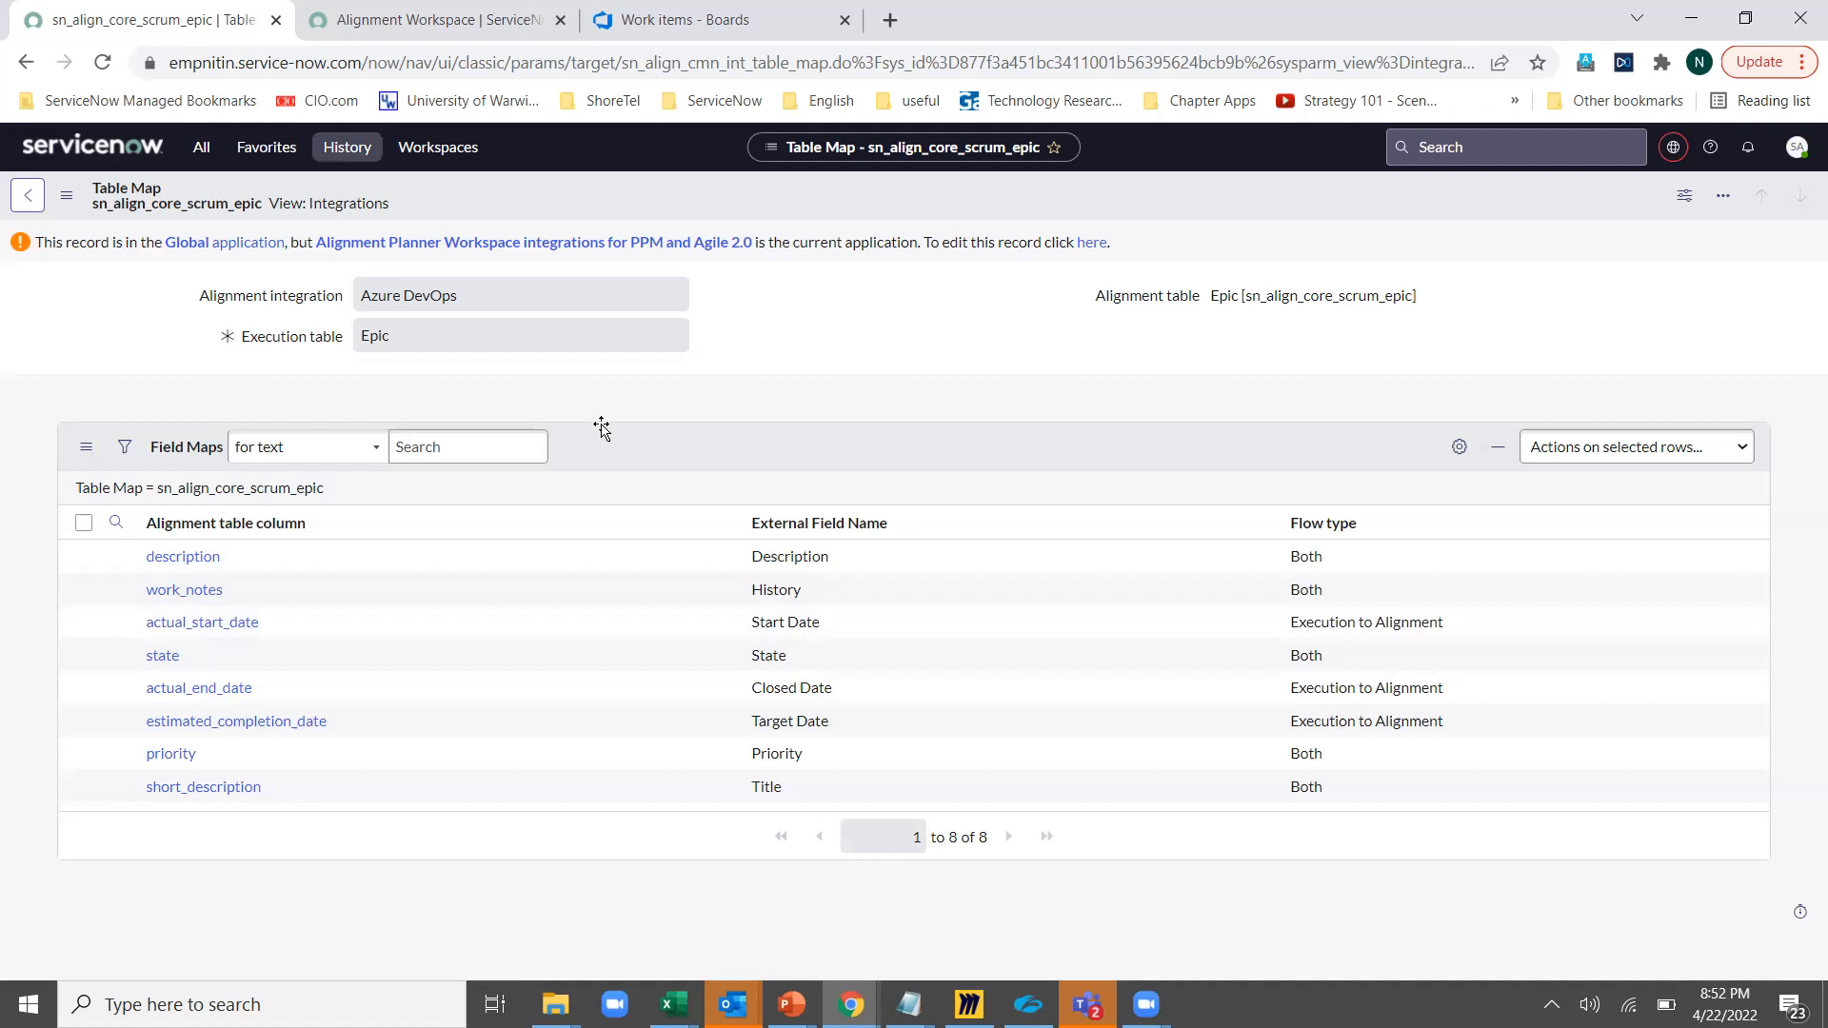
Switch to PowerPoint and review the Configuration step 3 slides on adding ADO projects to a planning organization
{"action": "key", "text": "alt+Tab"}
{"action": "left_click", "coordinate": [158, 778]}
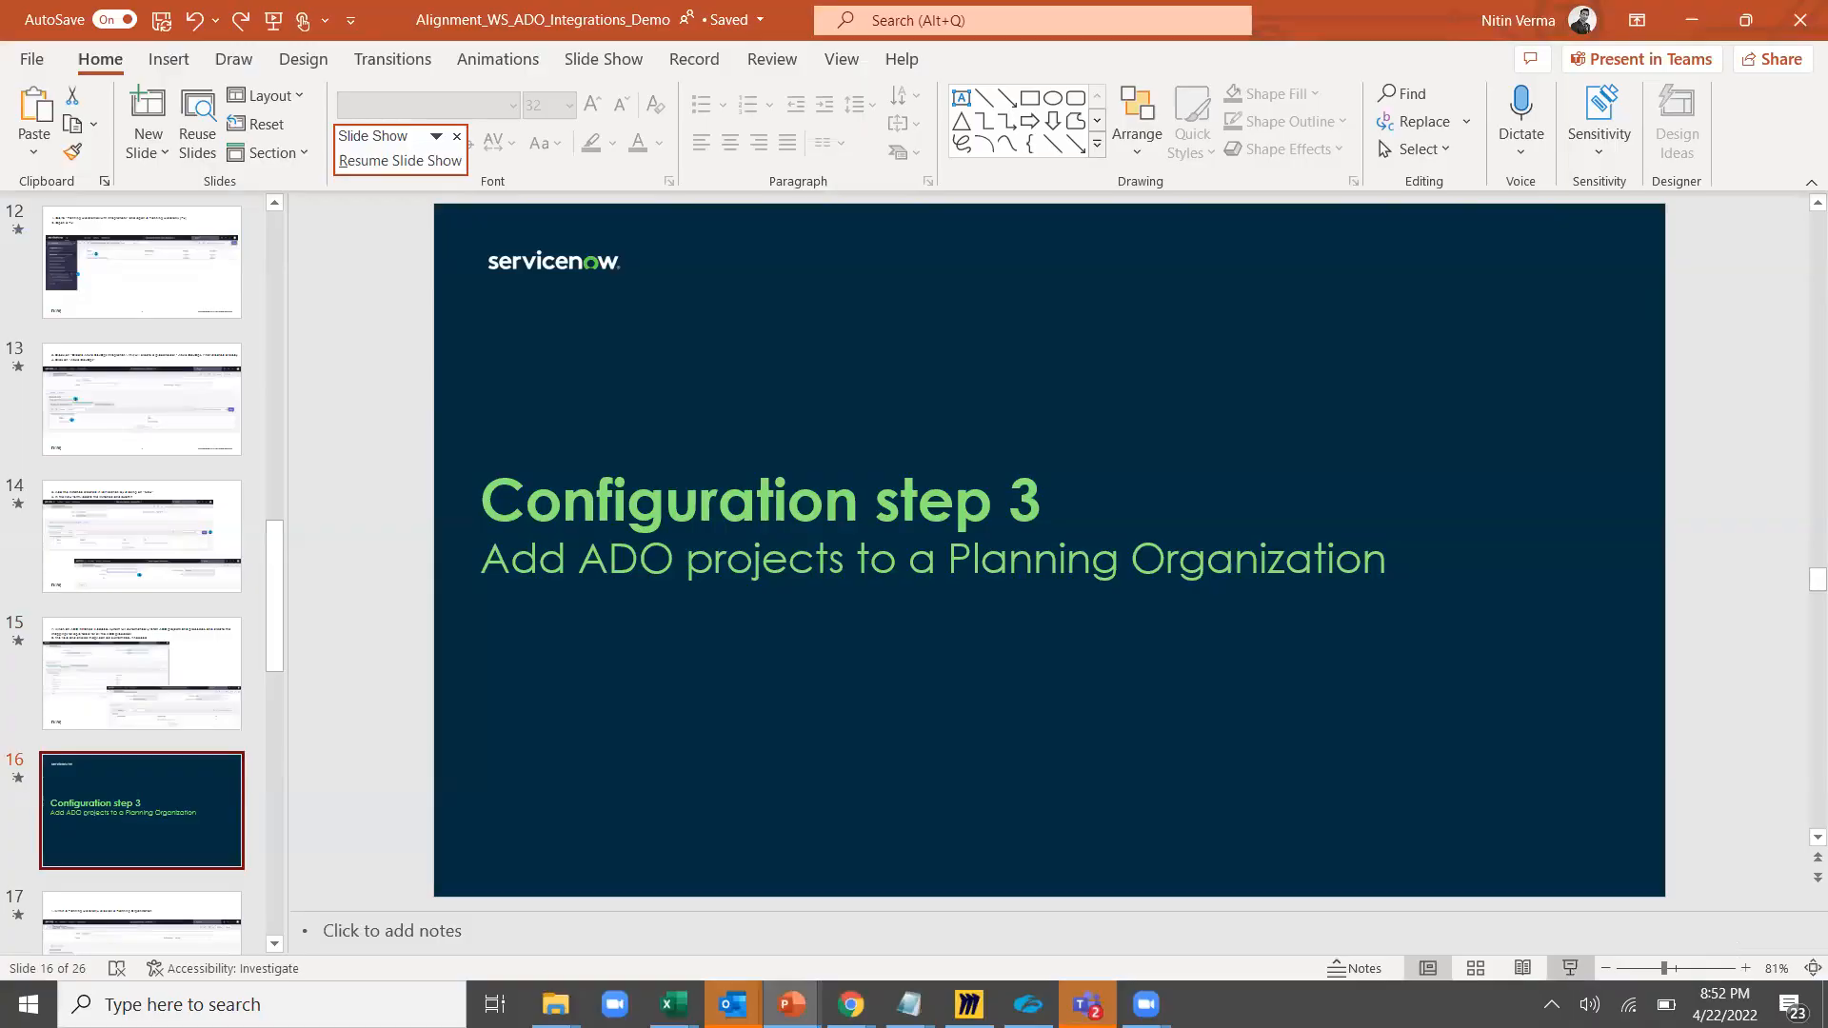
{"action": "left_click", "coordinate": [1571, 969]}
{"action": "left_click", "coordinate": [1287, 790]}
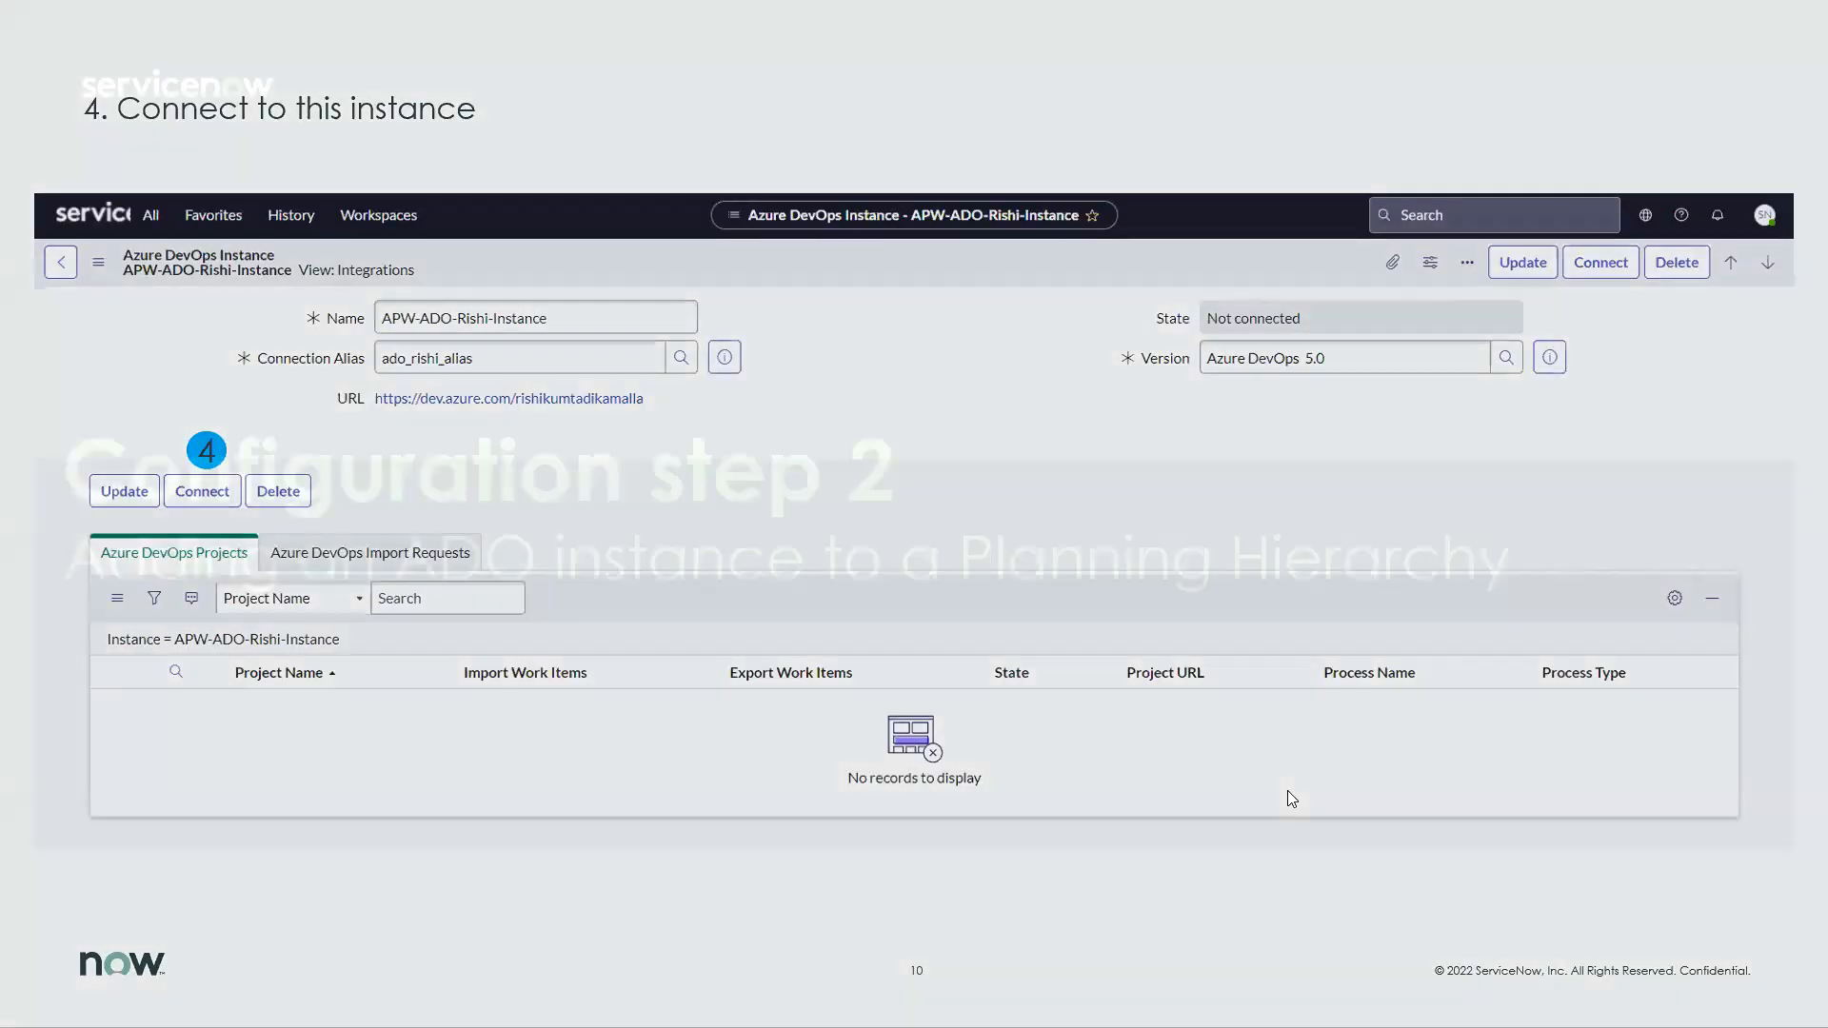
{"action": "left_click", "coordinate": [1287, 790]}
{"action": "left_click", "coordinate": [1288, 790]}
{"action": "left_click", "coordinate": [1287, 790]}
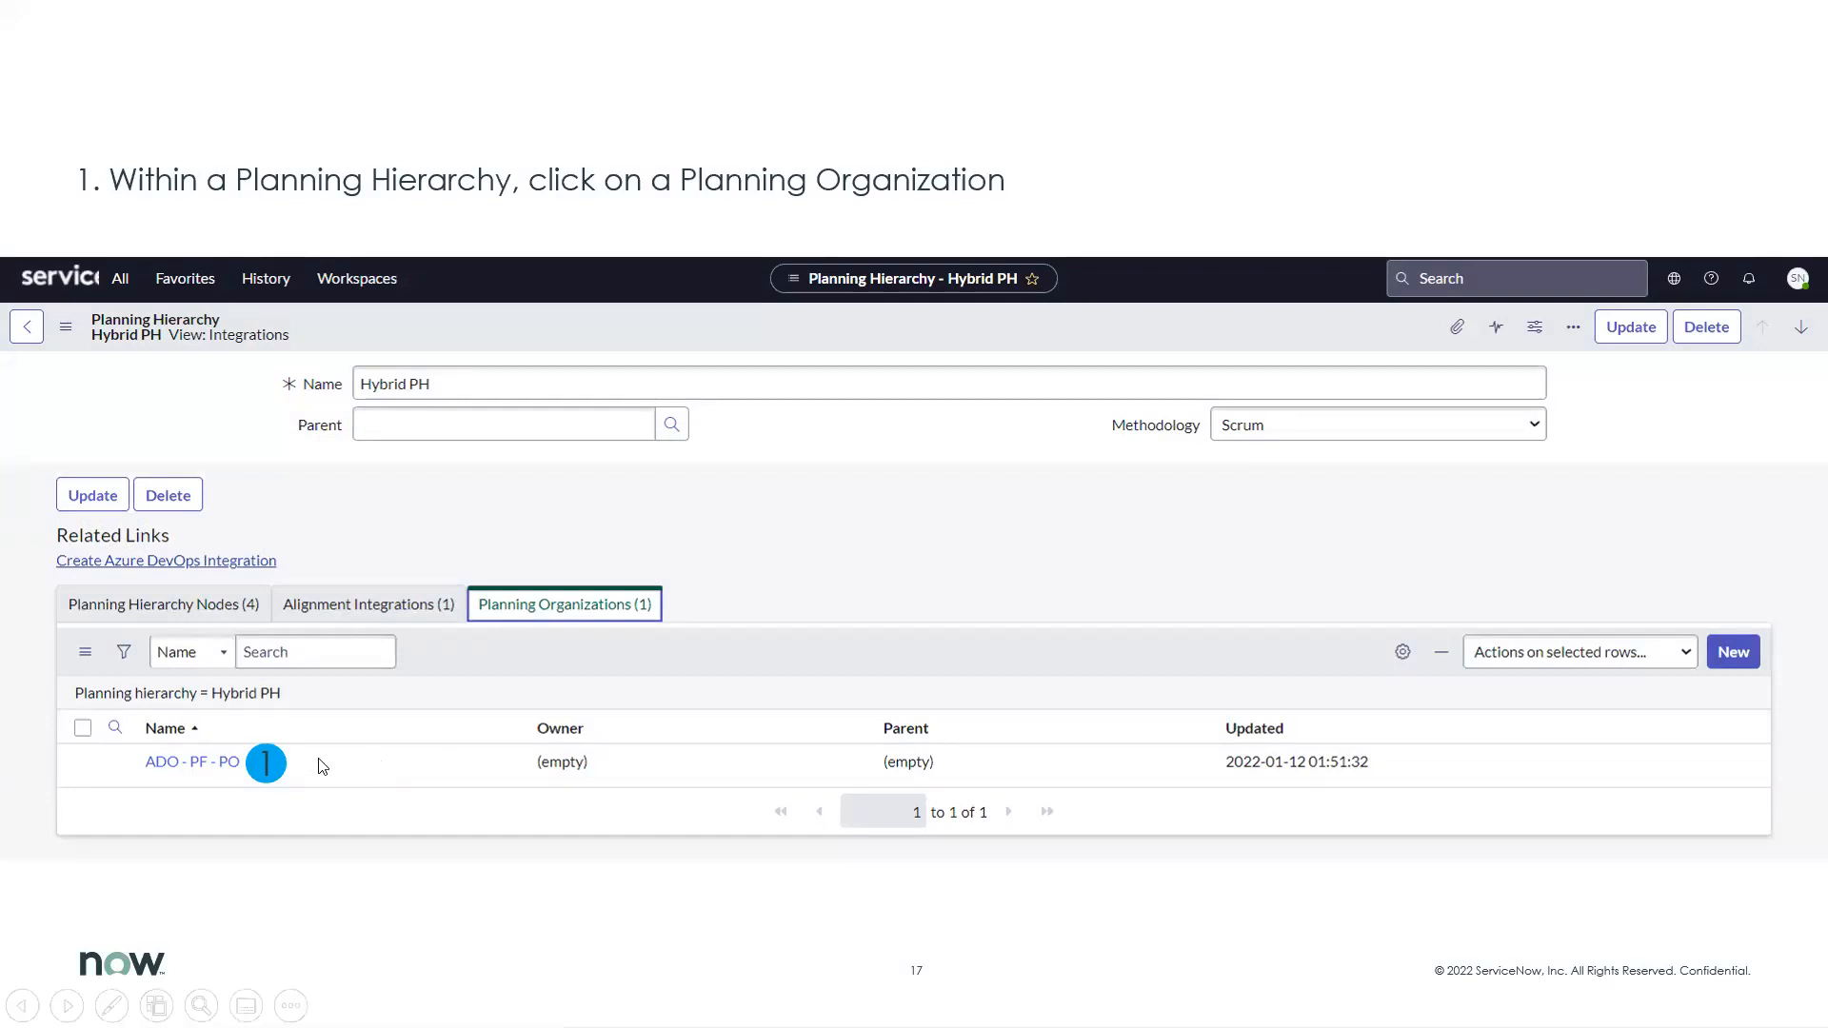
{"action": "left_click", "coordinate": [255, 794]}
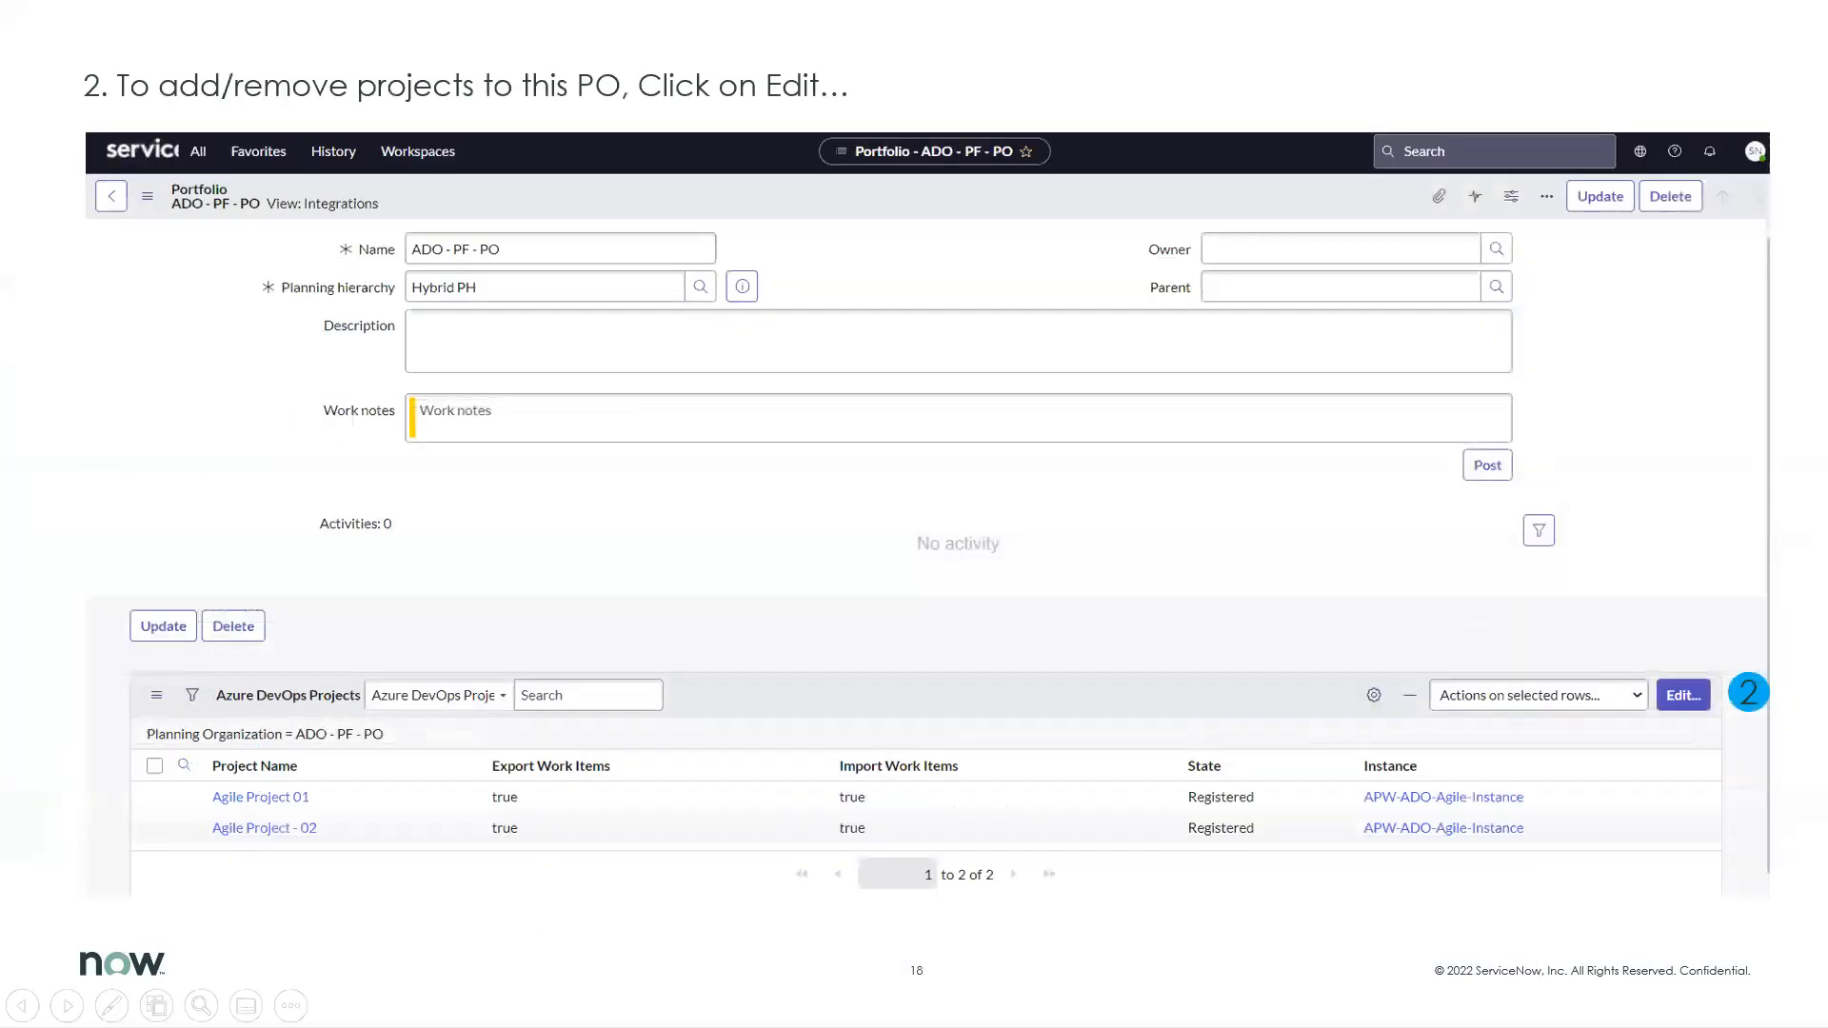
{"action": "left_click", "coordinate": [1495, 692]}
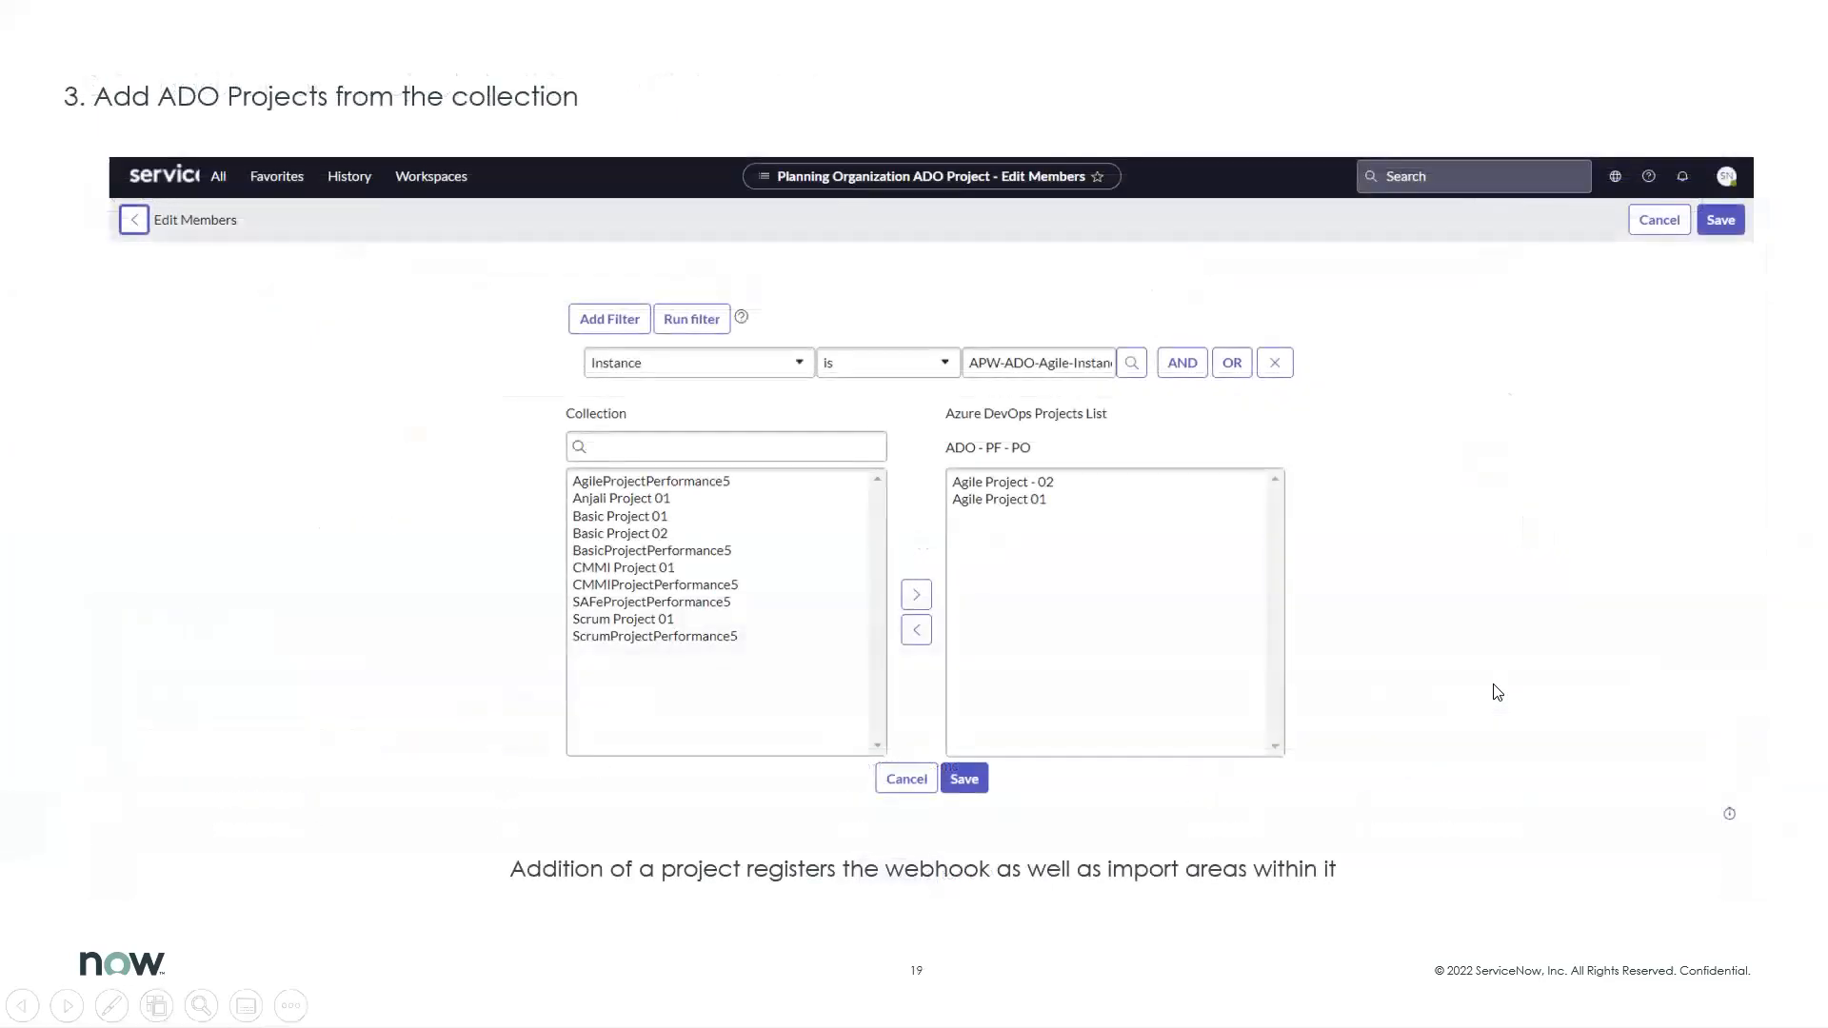
{"action": "key", "text": "Right"}
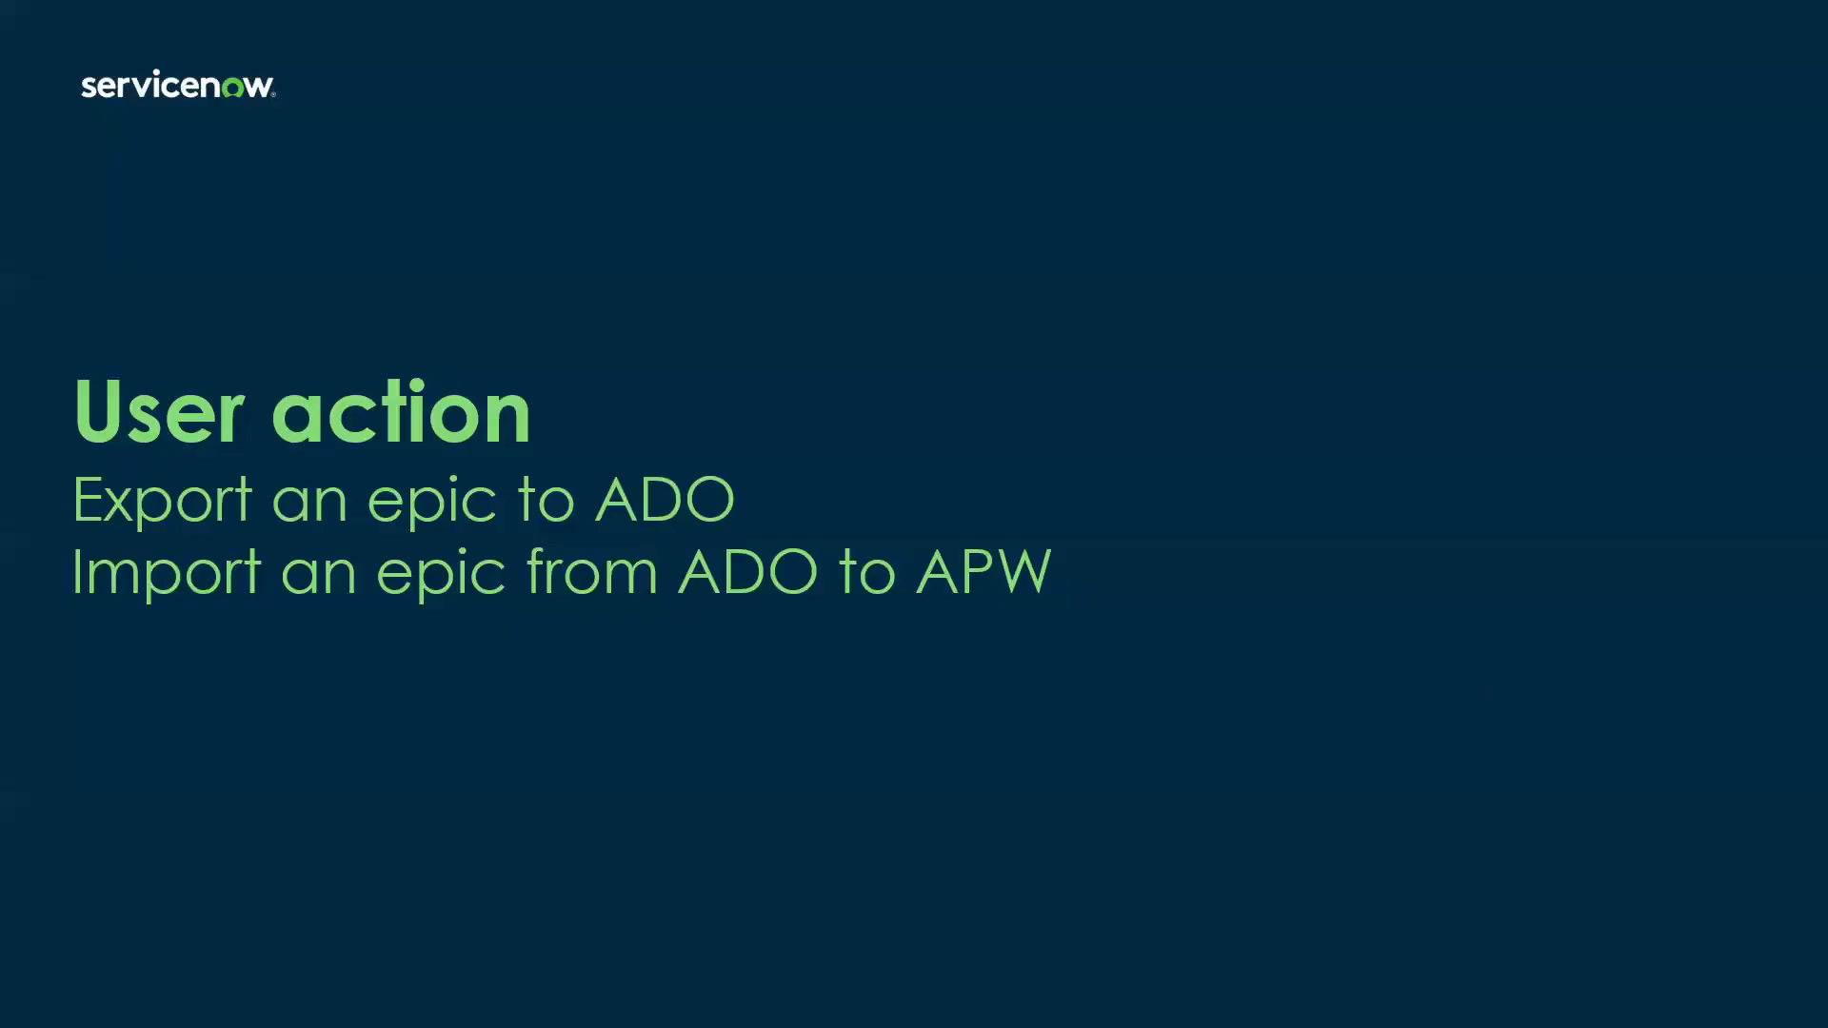
Switch back to ServiceNow in Chrome and open Planning Org A from the Hybrid_APW_ADO_Int_demo hierarchy's planning organizations
{"action": "key", "text": "alt+Tab"}
{"action": "key", "text": "alt+Tab"}
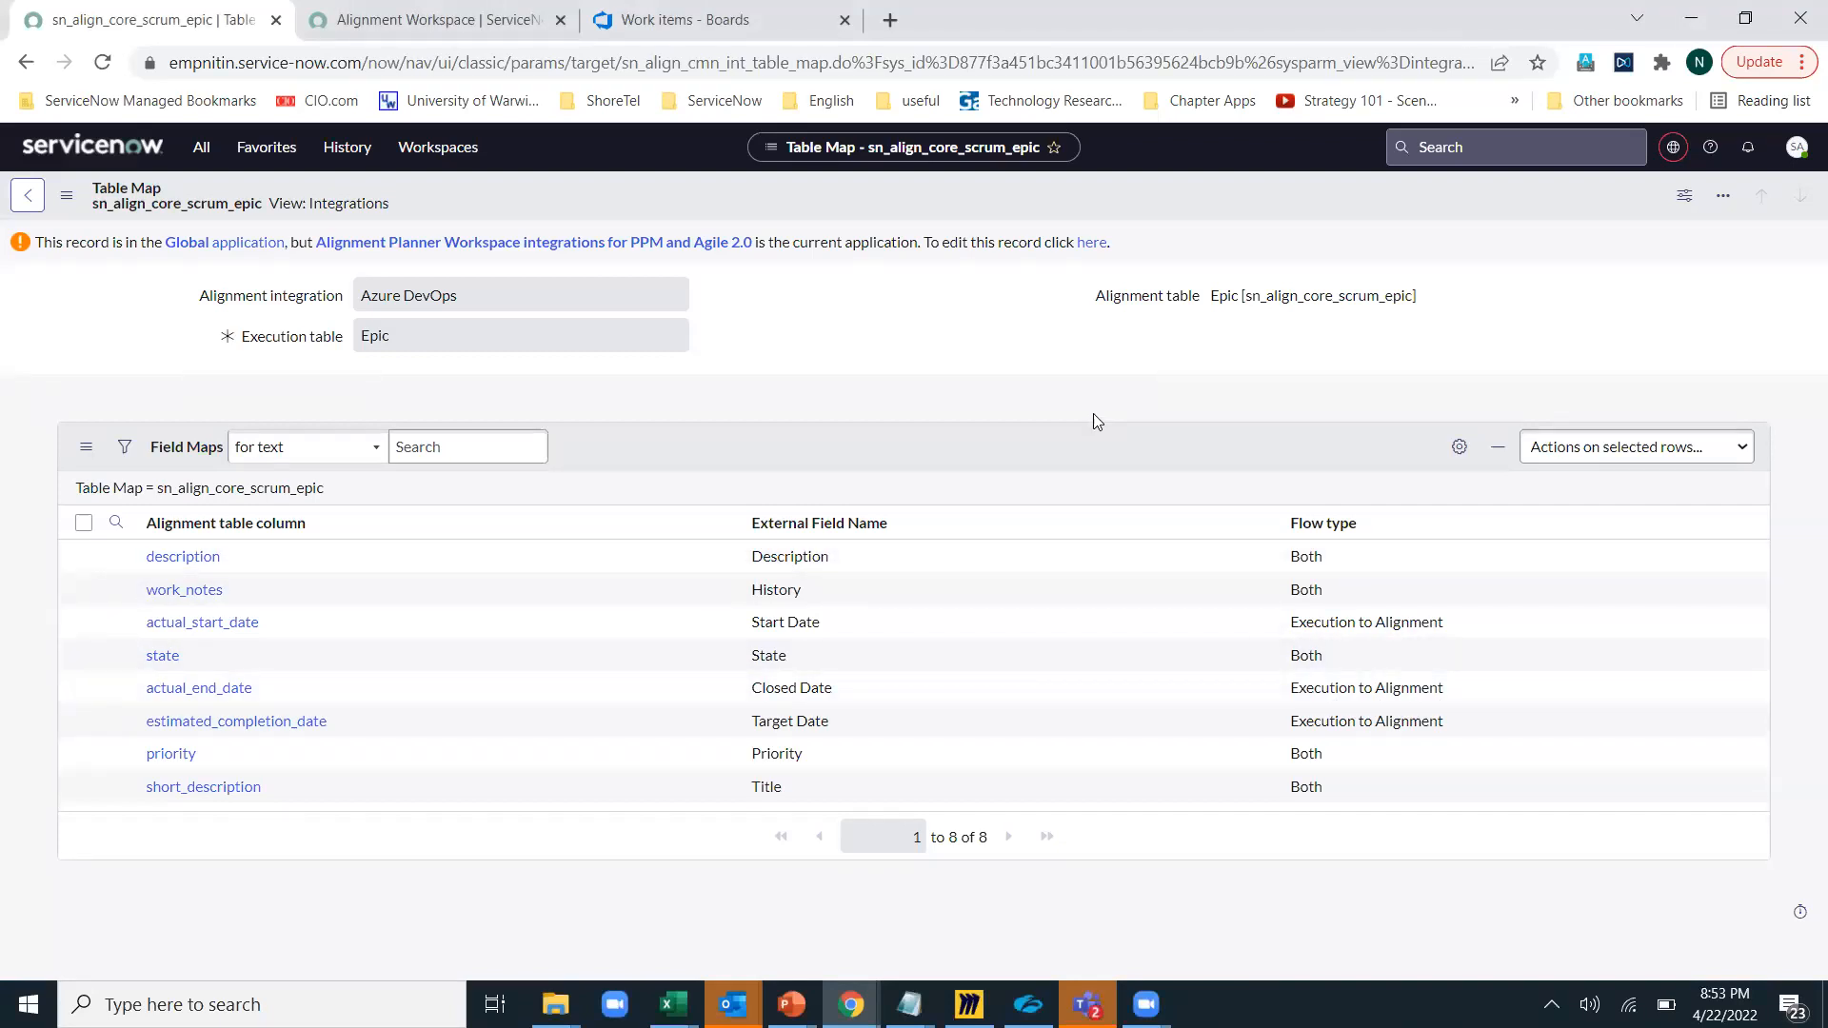
{"action": "left_click", "coordinate": [202, 150]}
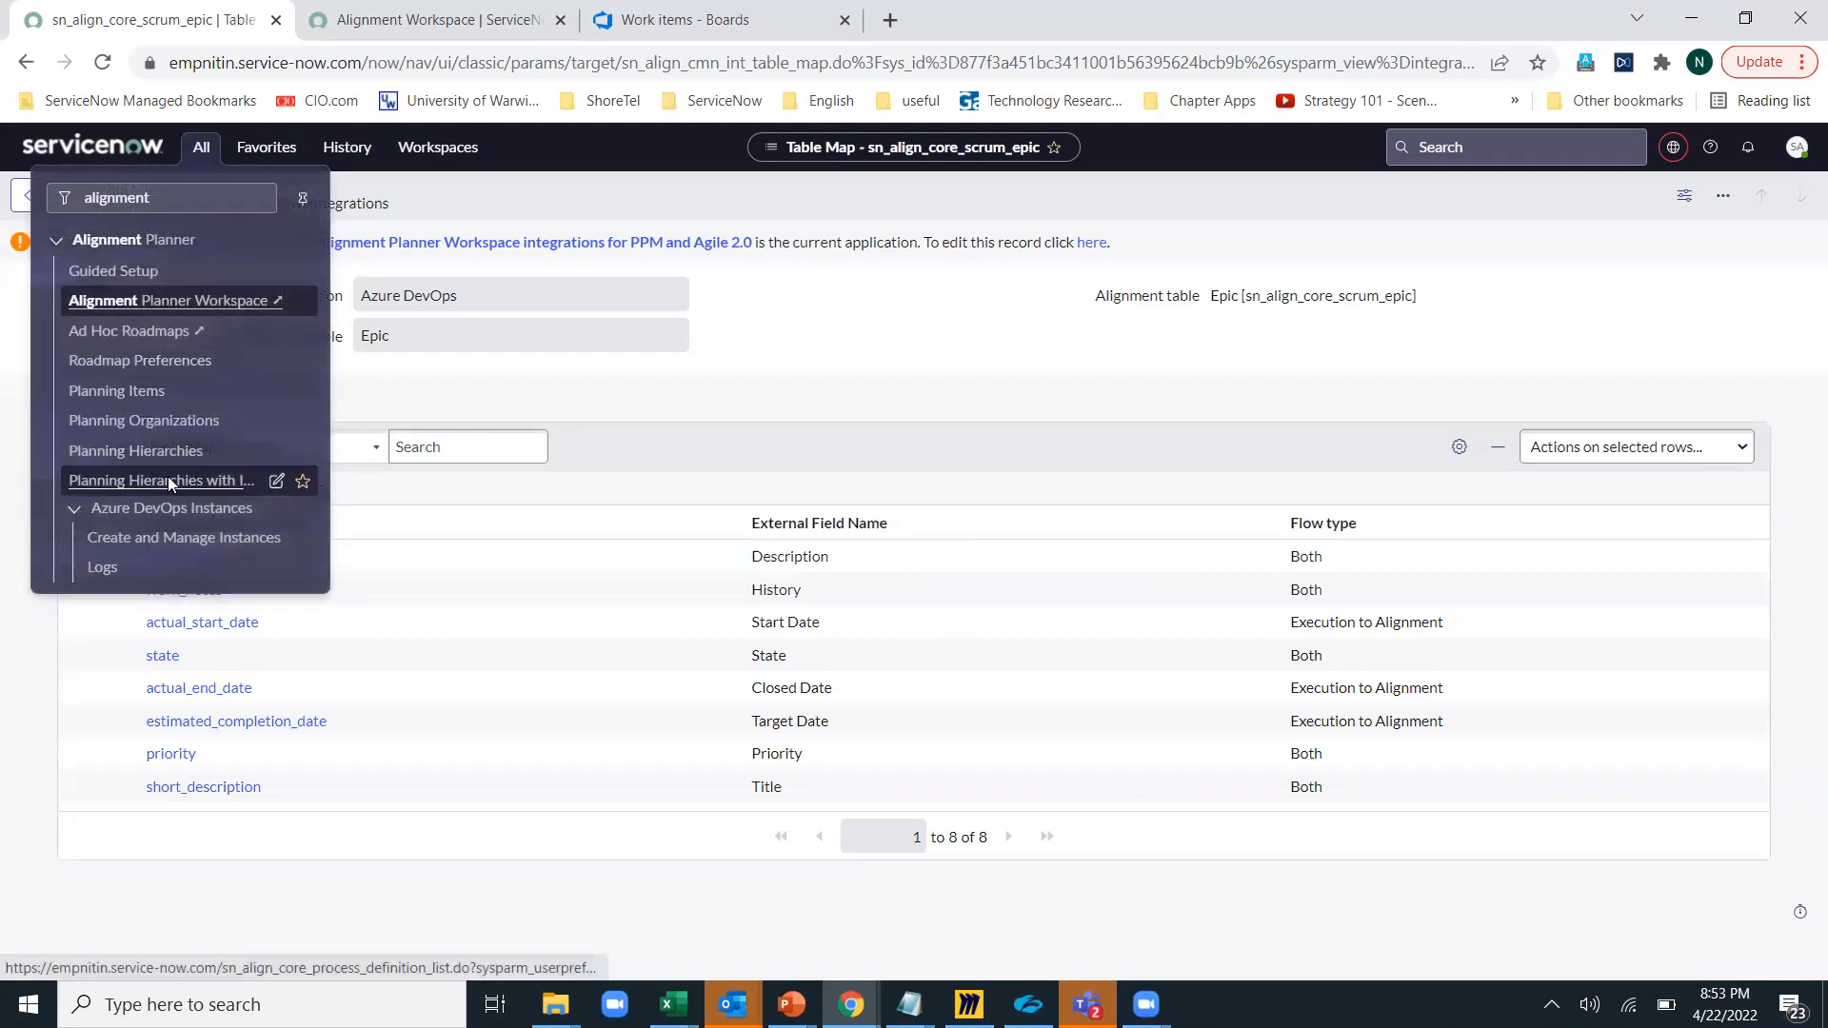
{"action": "left_click", "coordinate": [168, 481]}
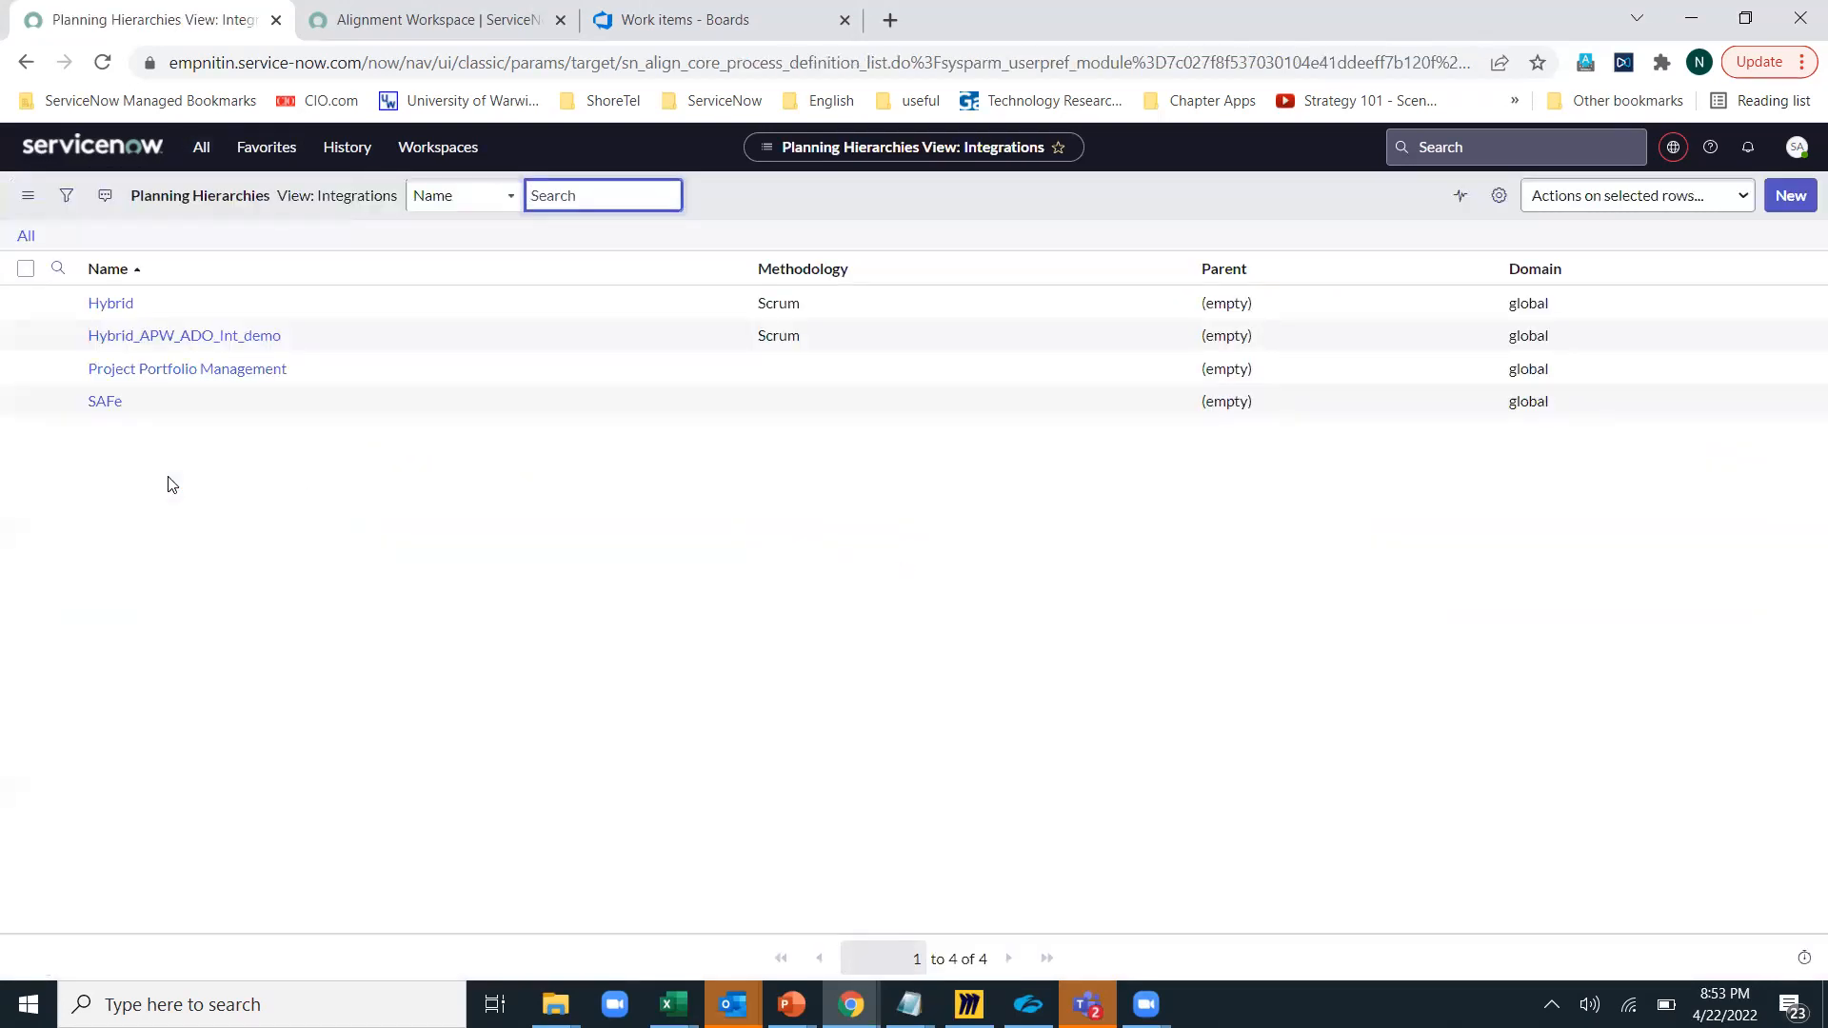
{"action": "left_click", "coordinate": [152, 339]}
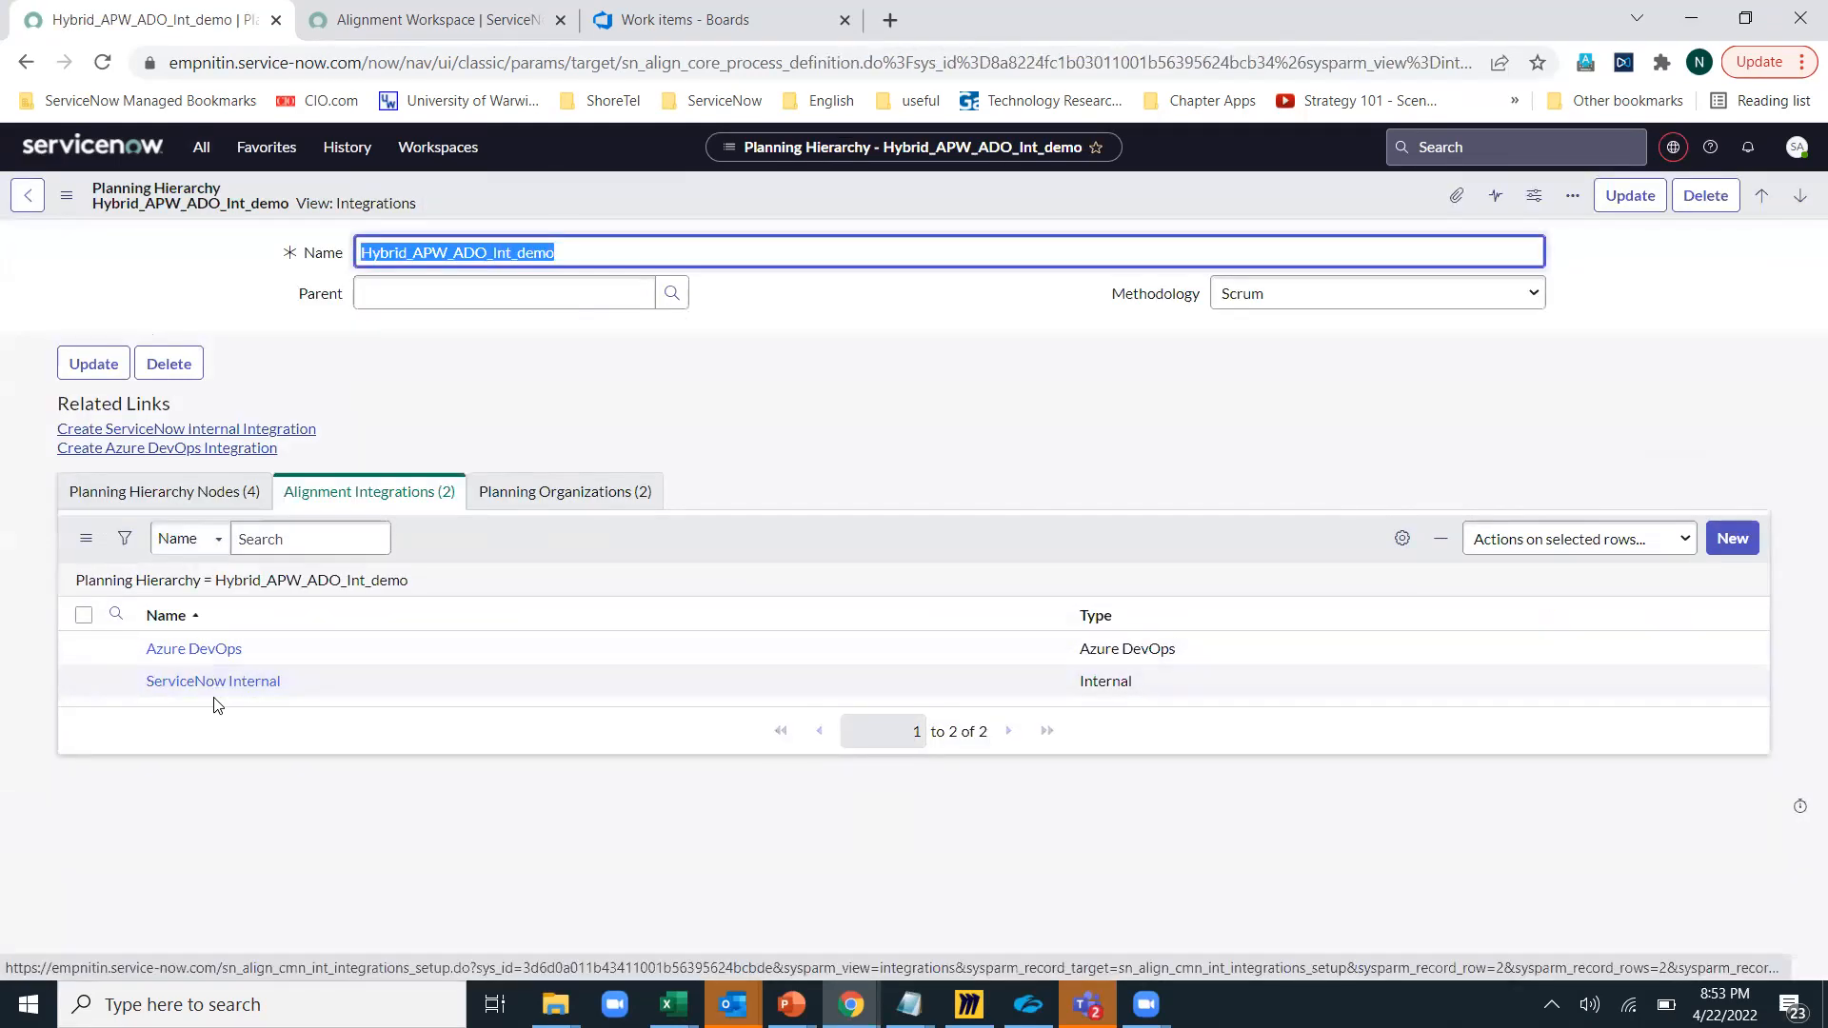
{"action": "left_click", "coordinate": [582, 492]}
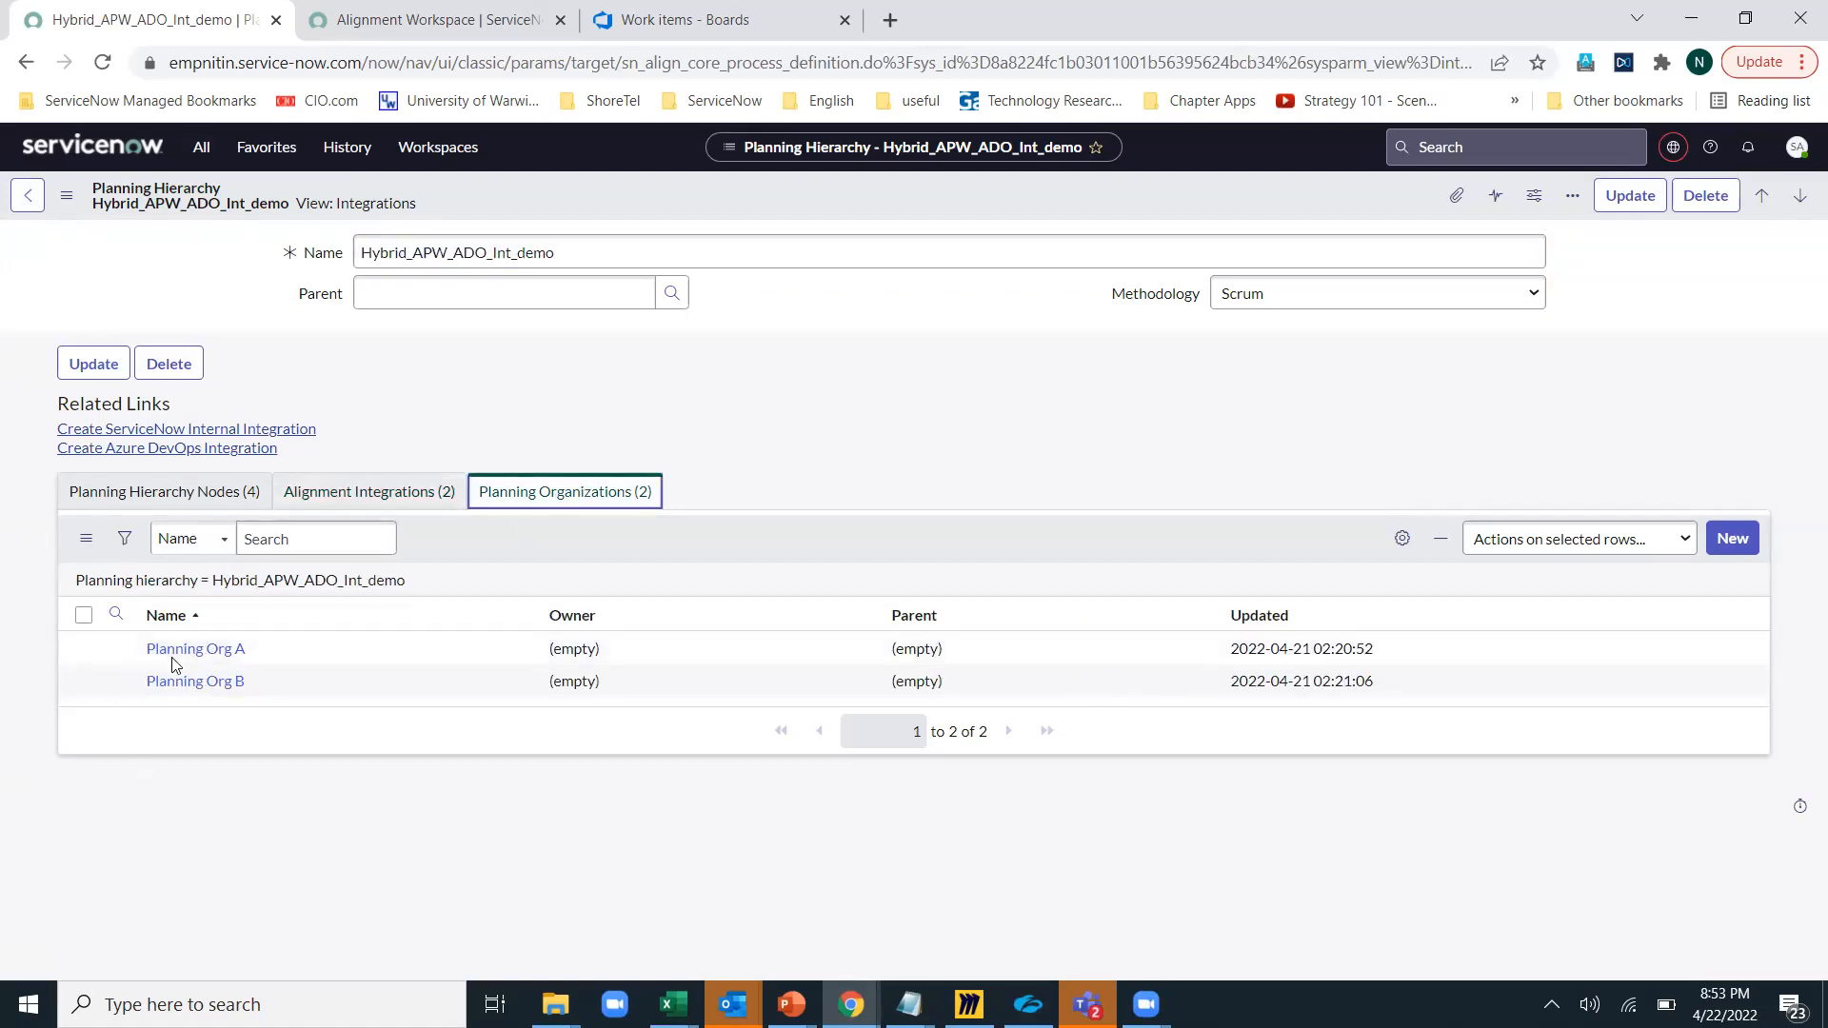
{"action": "left_click", "coordinate": [227, 648]}
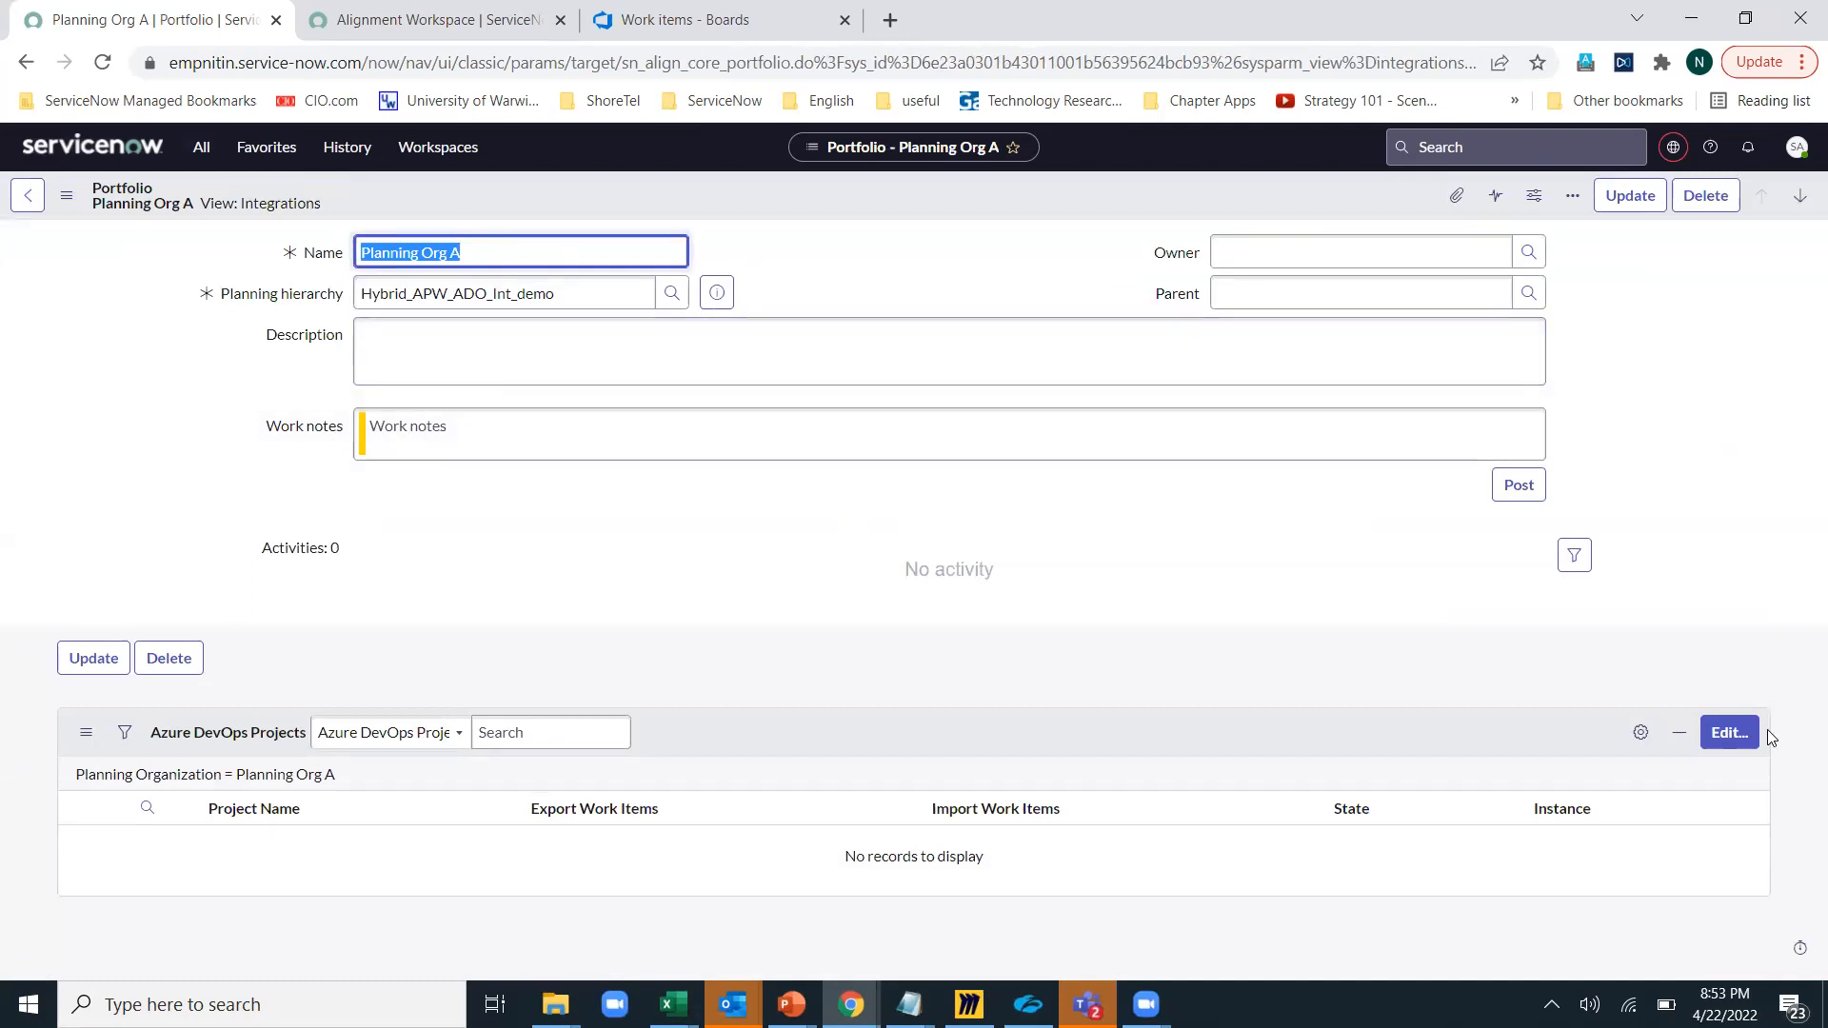
Add "A Test Project" and "Agile project" to Planning Org A's Azure DevOps projects and save
{"action": "left_click", "coordinate": [1727, 734]}
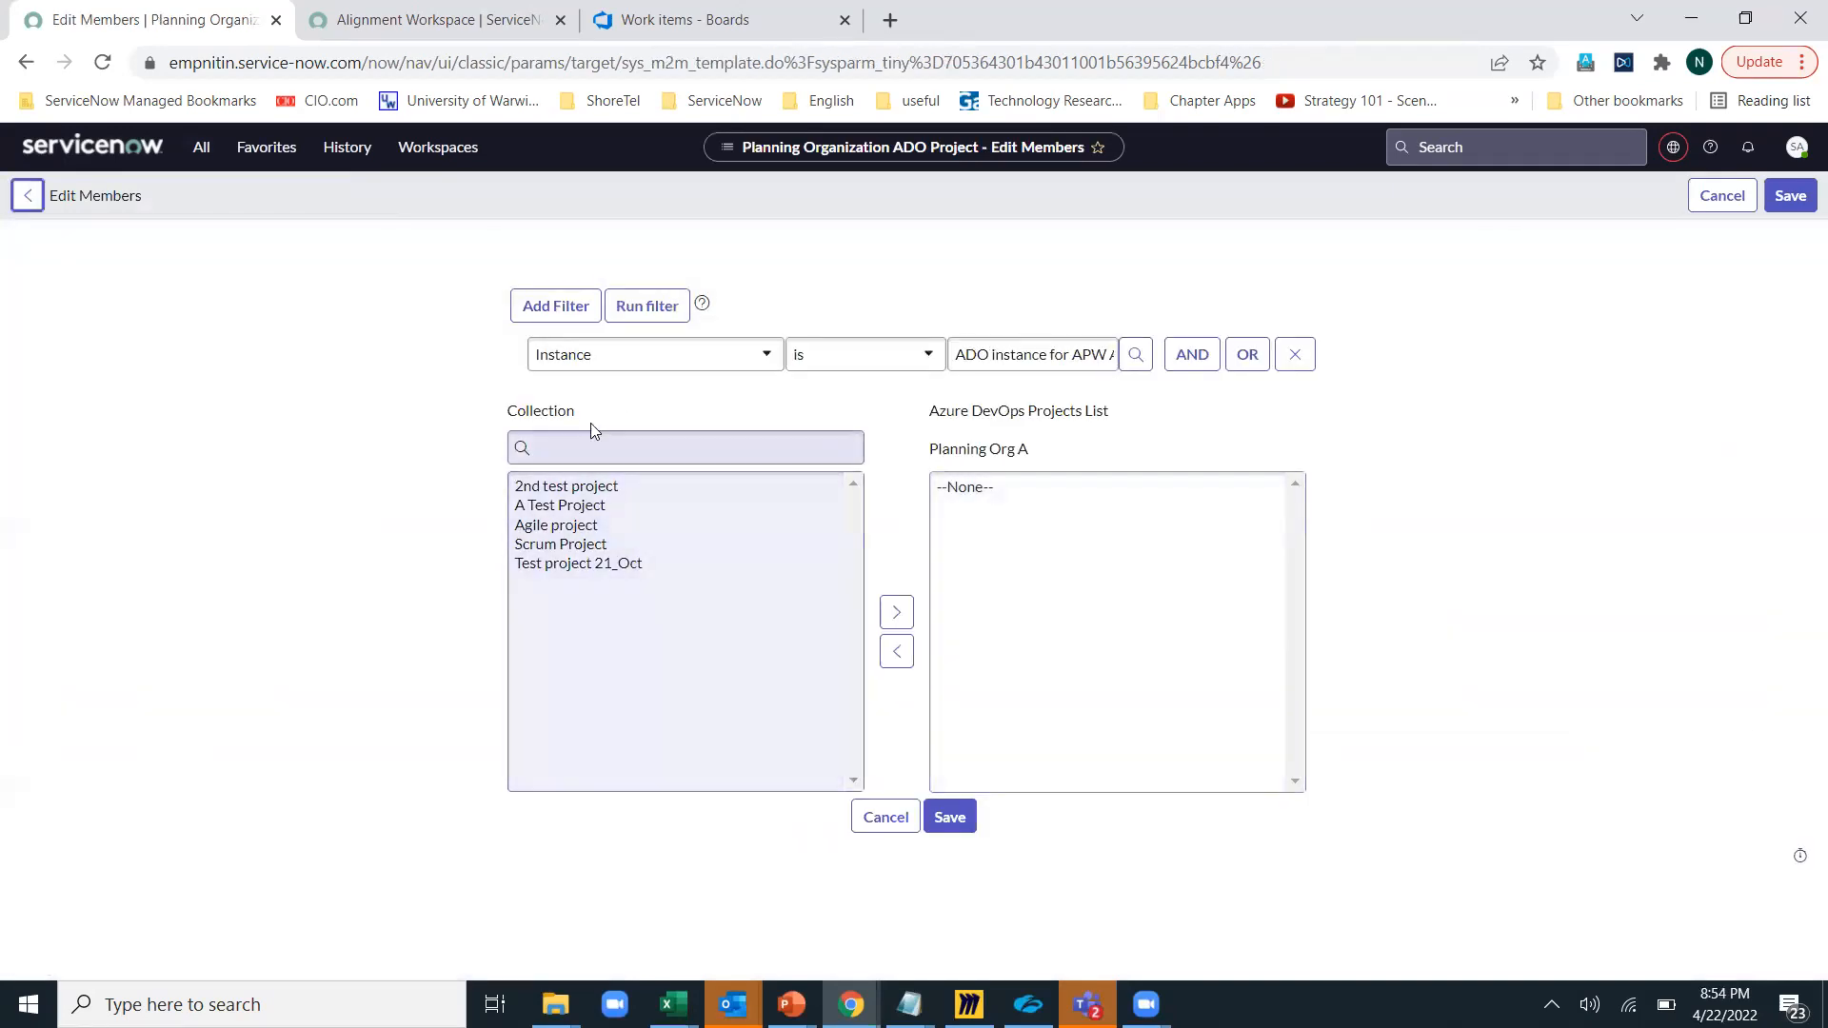
{"action": "left_click", "coordinate": [597, 506]}
{"action": "left_click", "coordinate": [596, 533], "text": "ctrl"}
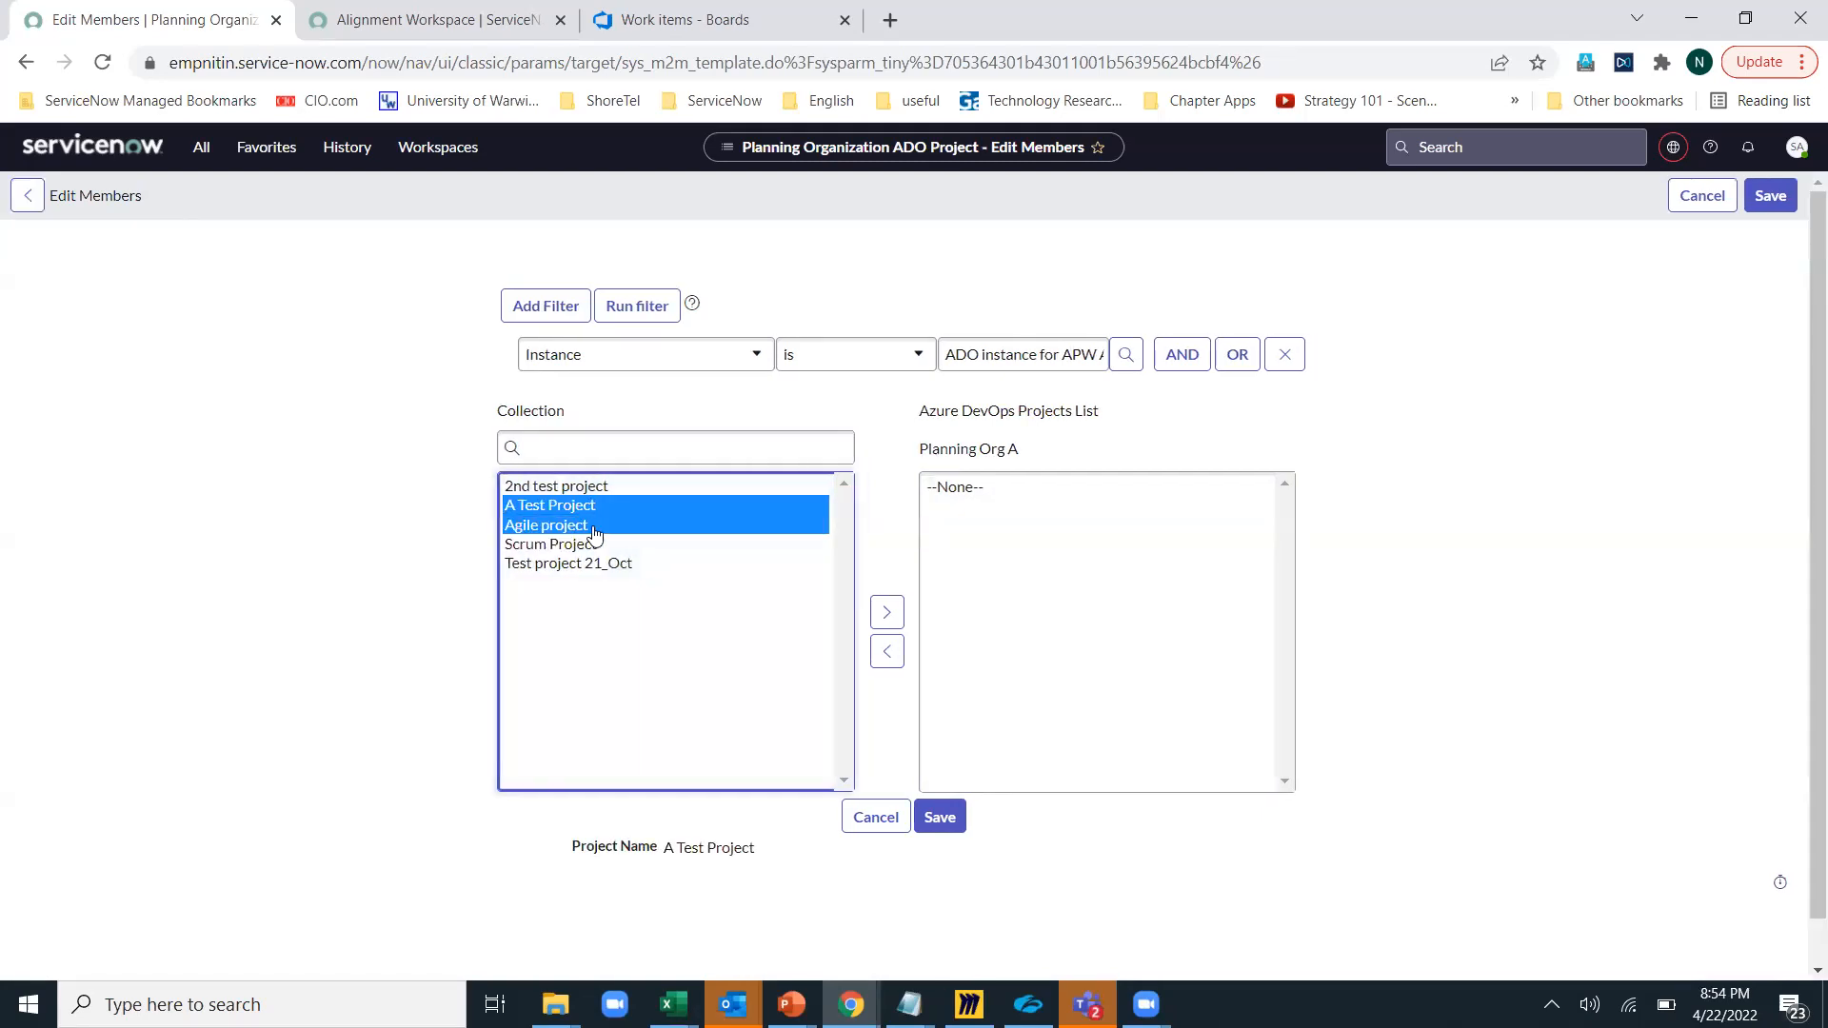
{"action": "left_click", "coordinate": [887, 617]}
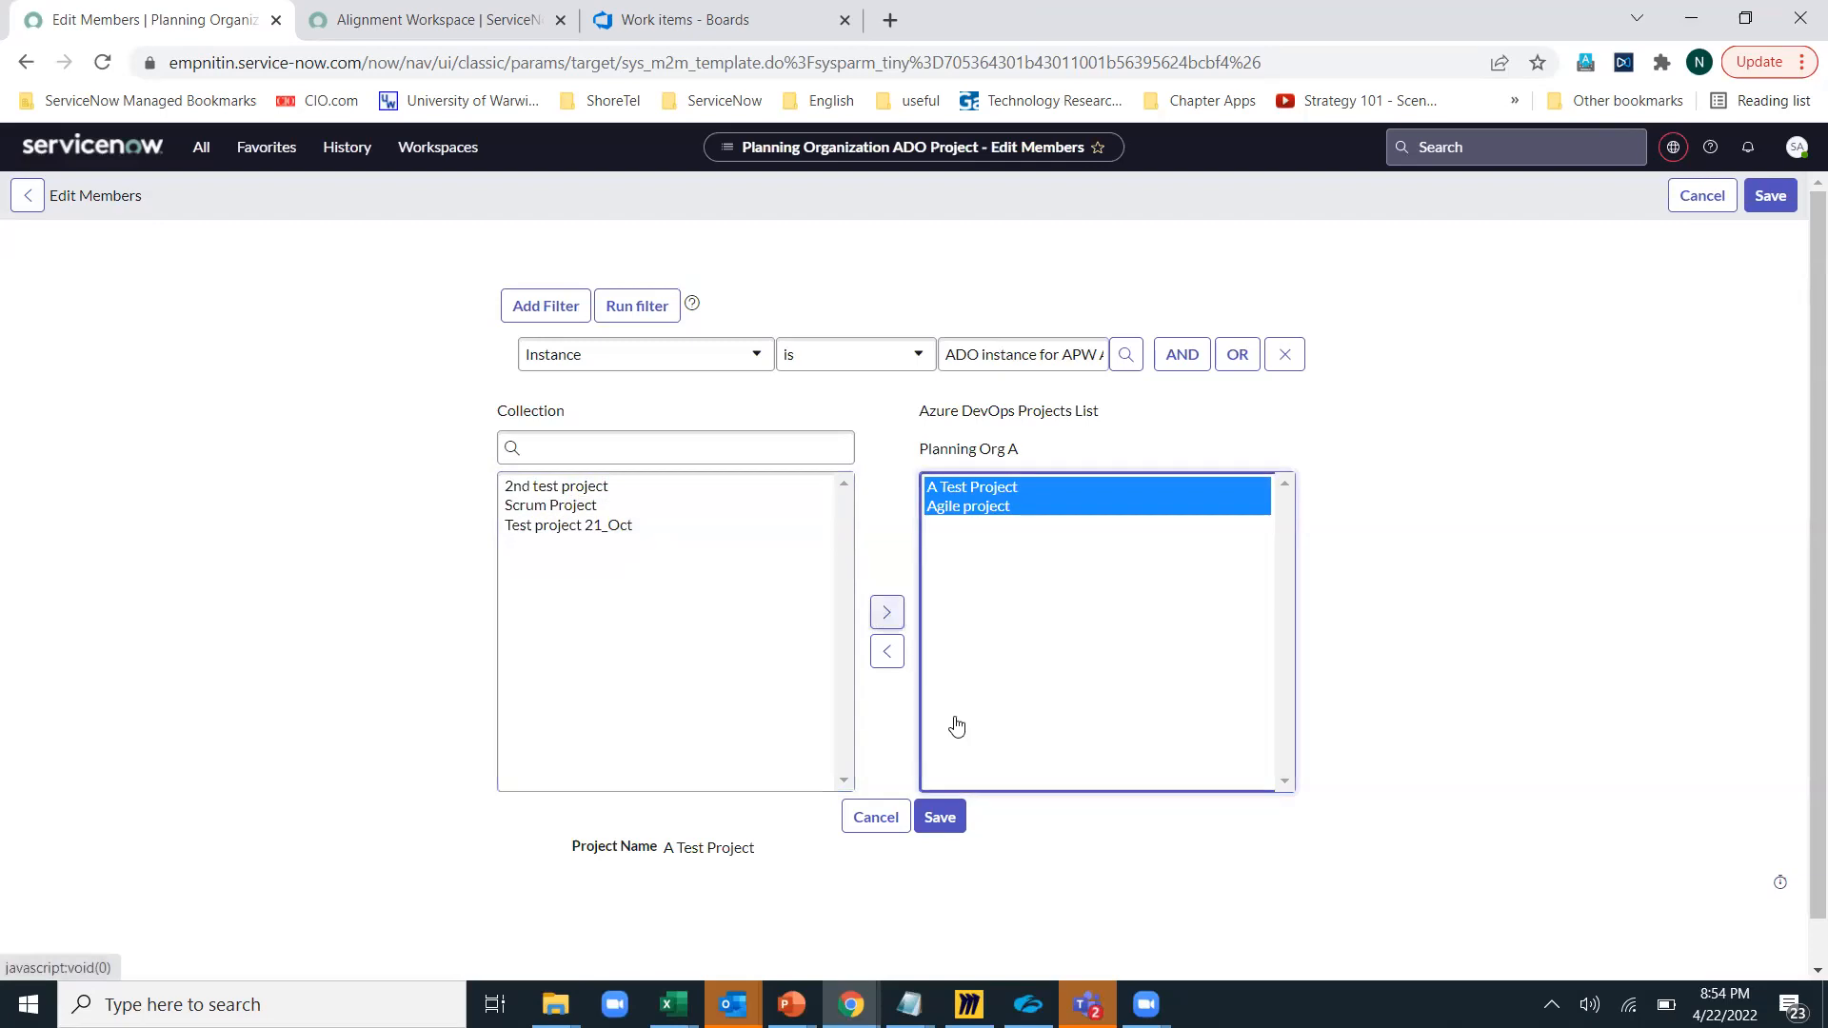
{"action": "left_click", "coordinate": [943, 819]}
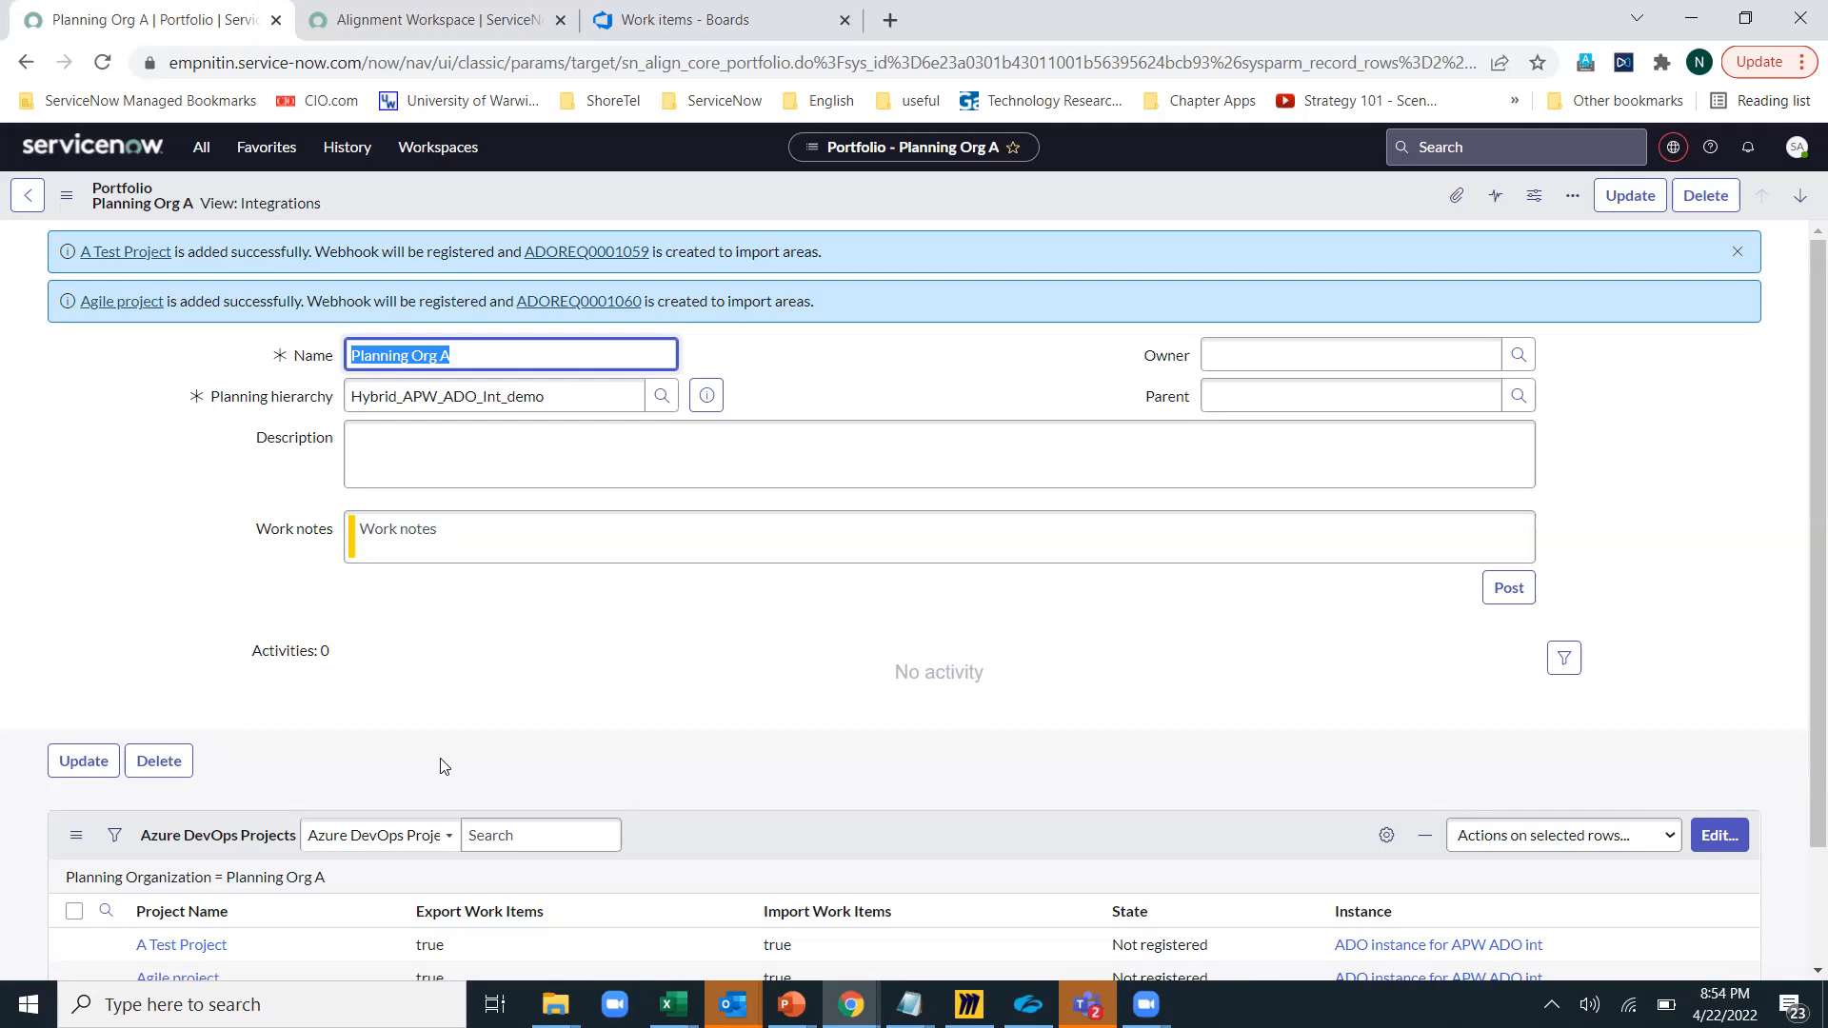
Reopen the Hybrid_APW_ADO_Int_demo hierarchy and check its Azure DevOps integration's instance mappings and its planning organizations
{"action": "left_click", "coordinate": [163, 567]}
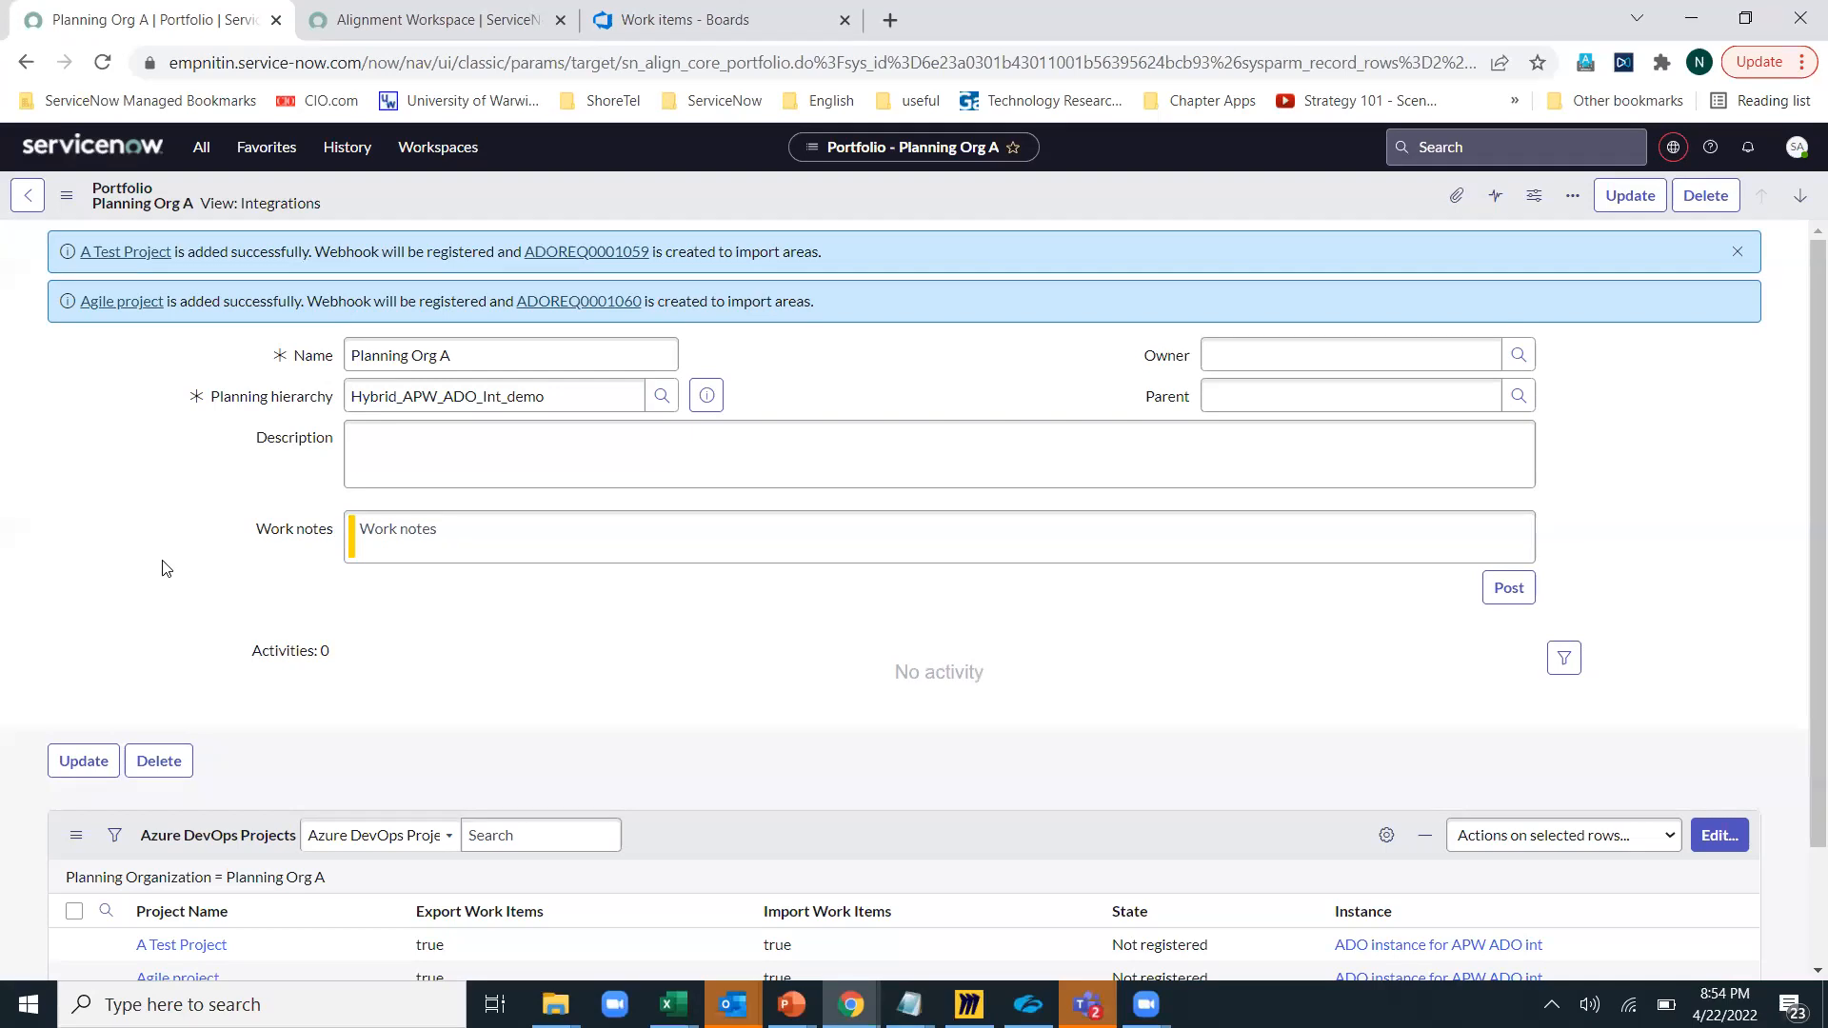
{"action": "left_click", "coordinate": [201, 146]}
{"action": "left_click", "coordinate": [163, 480]}
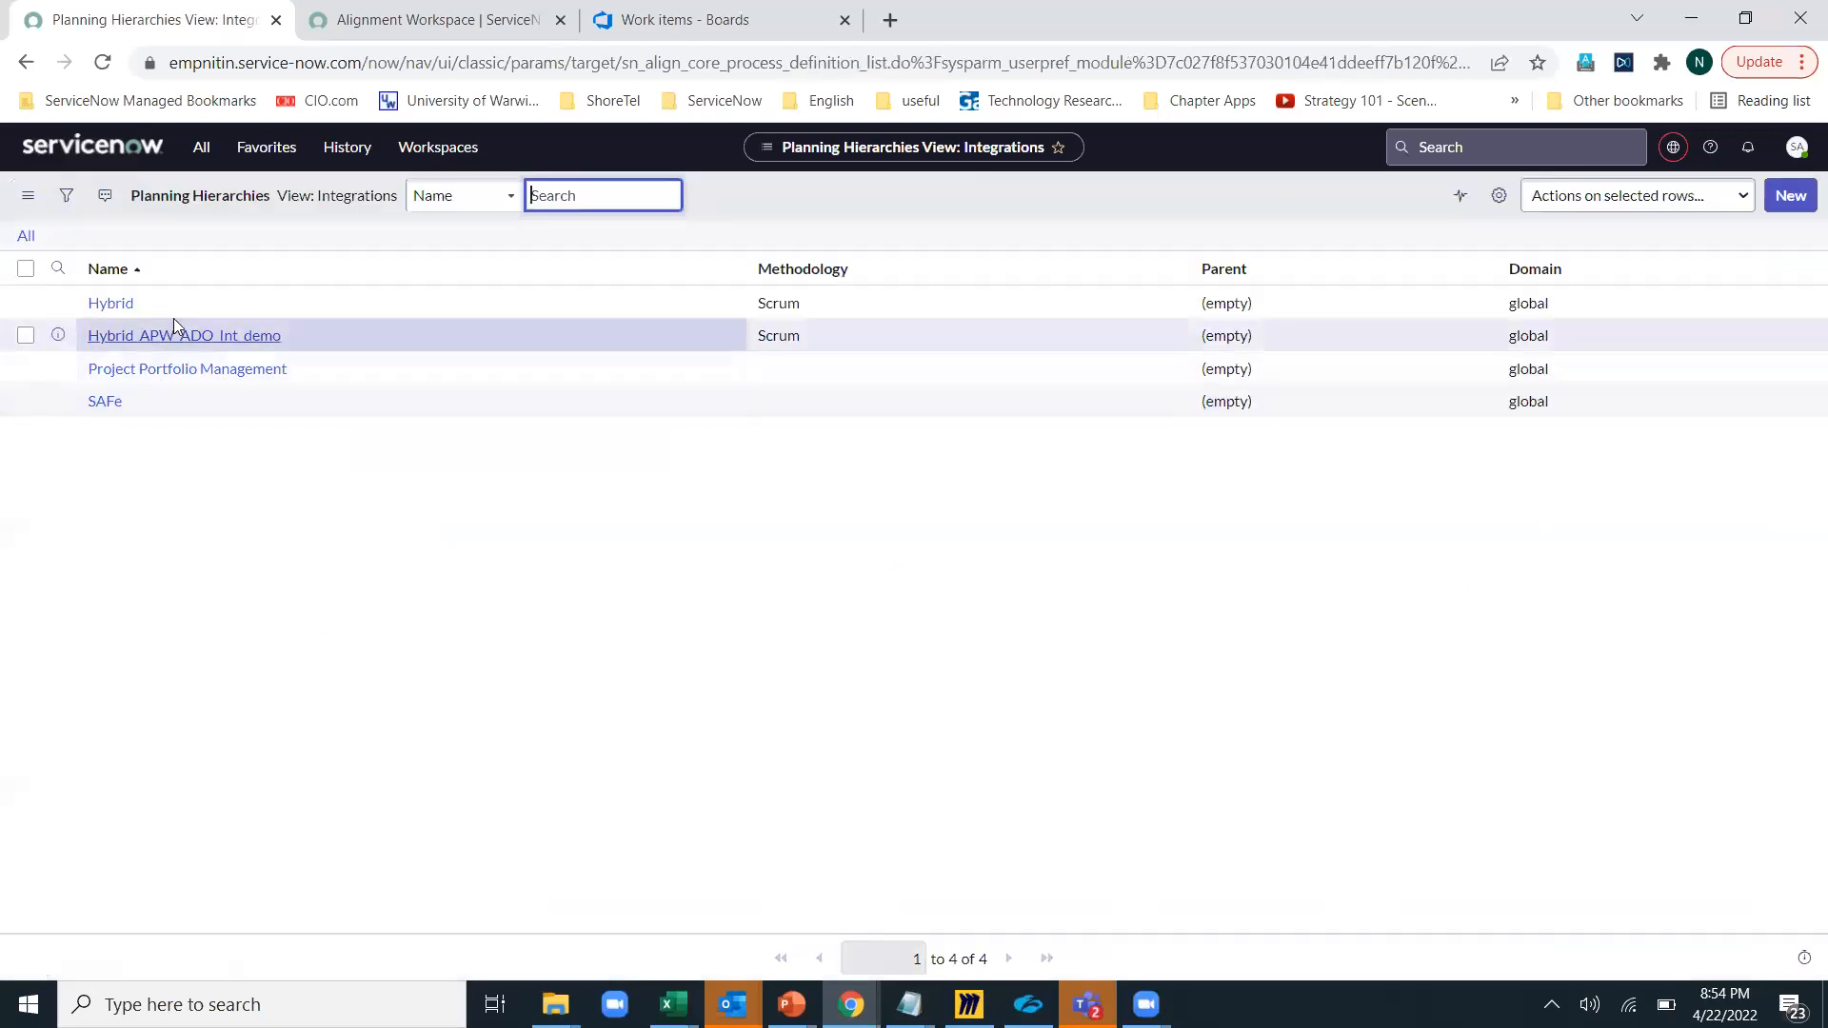
{"action": "left_click", "coordinate": [178, 343]}
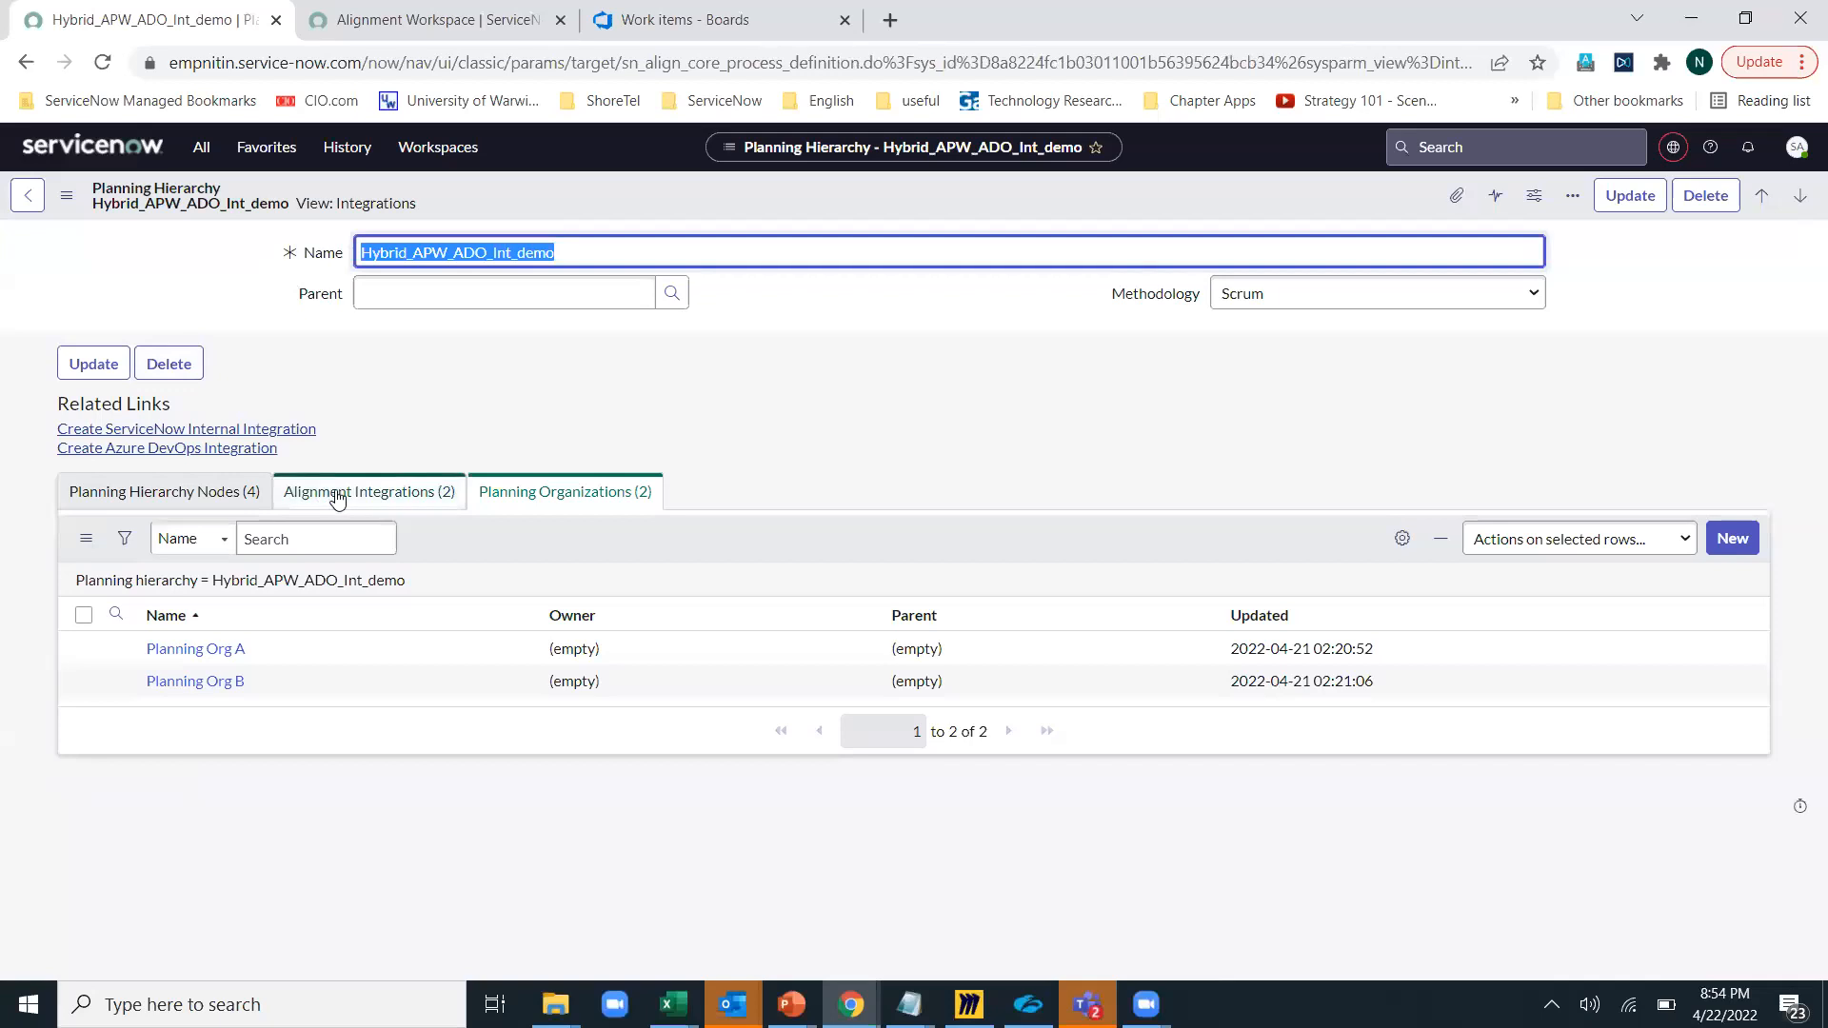
{"action": "left_click", "coordinate": [336, 493]}
{"action": "left_click", "coordinate": [224, 652]}
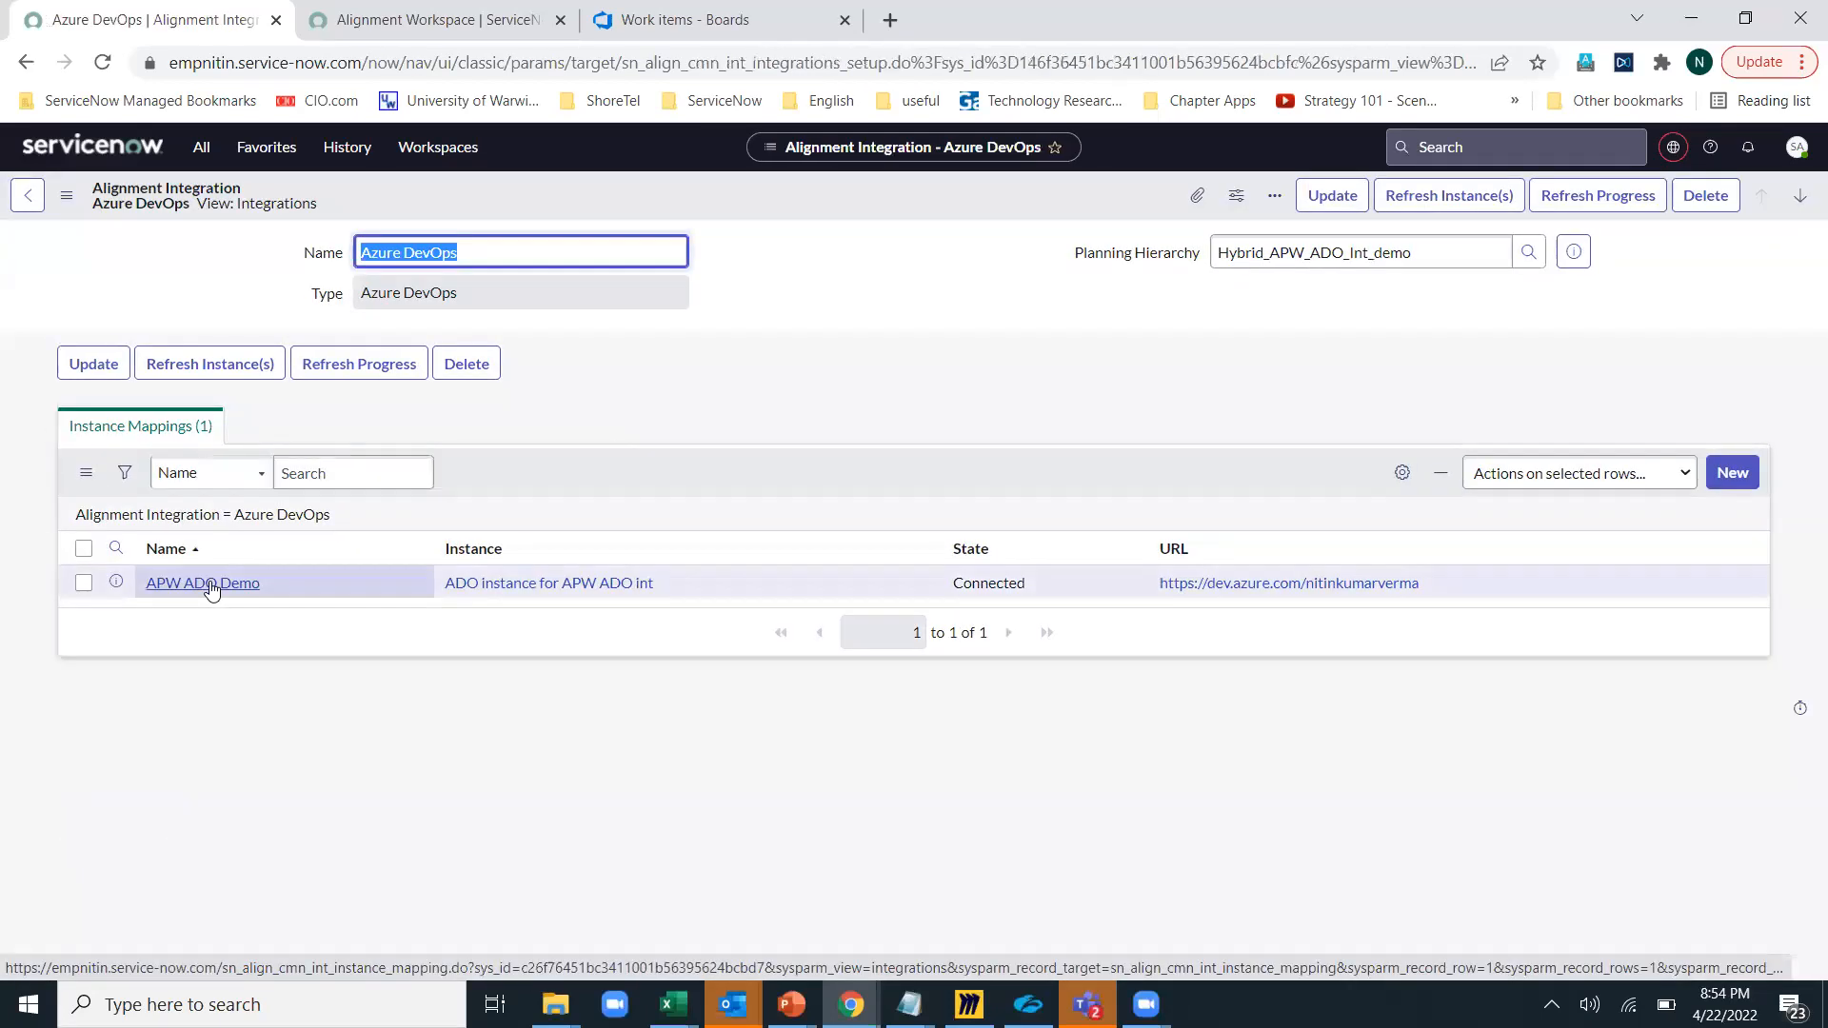
{"action": "key", "text": "alt+Left"}
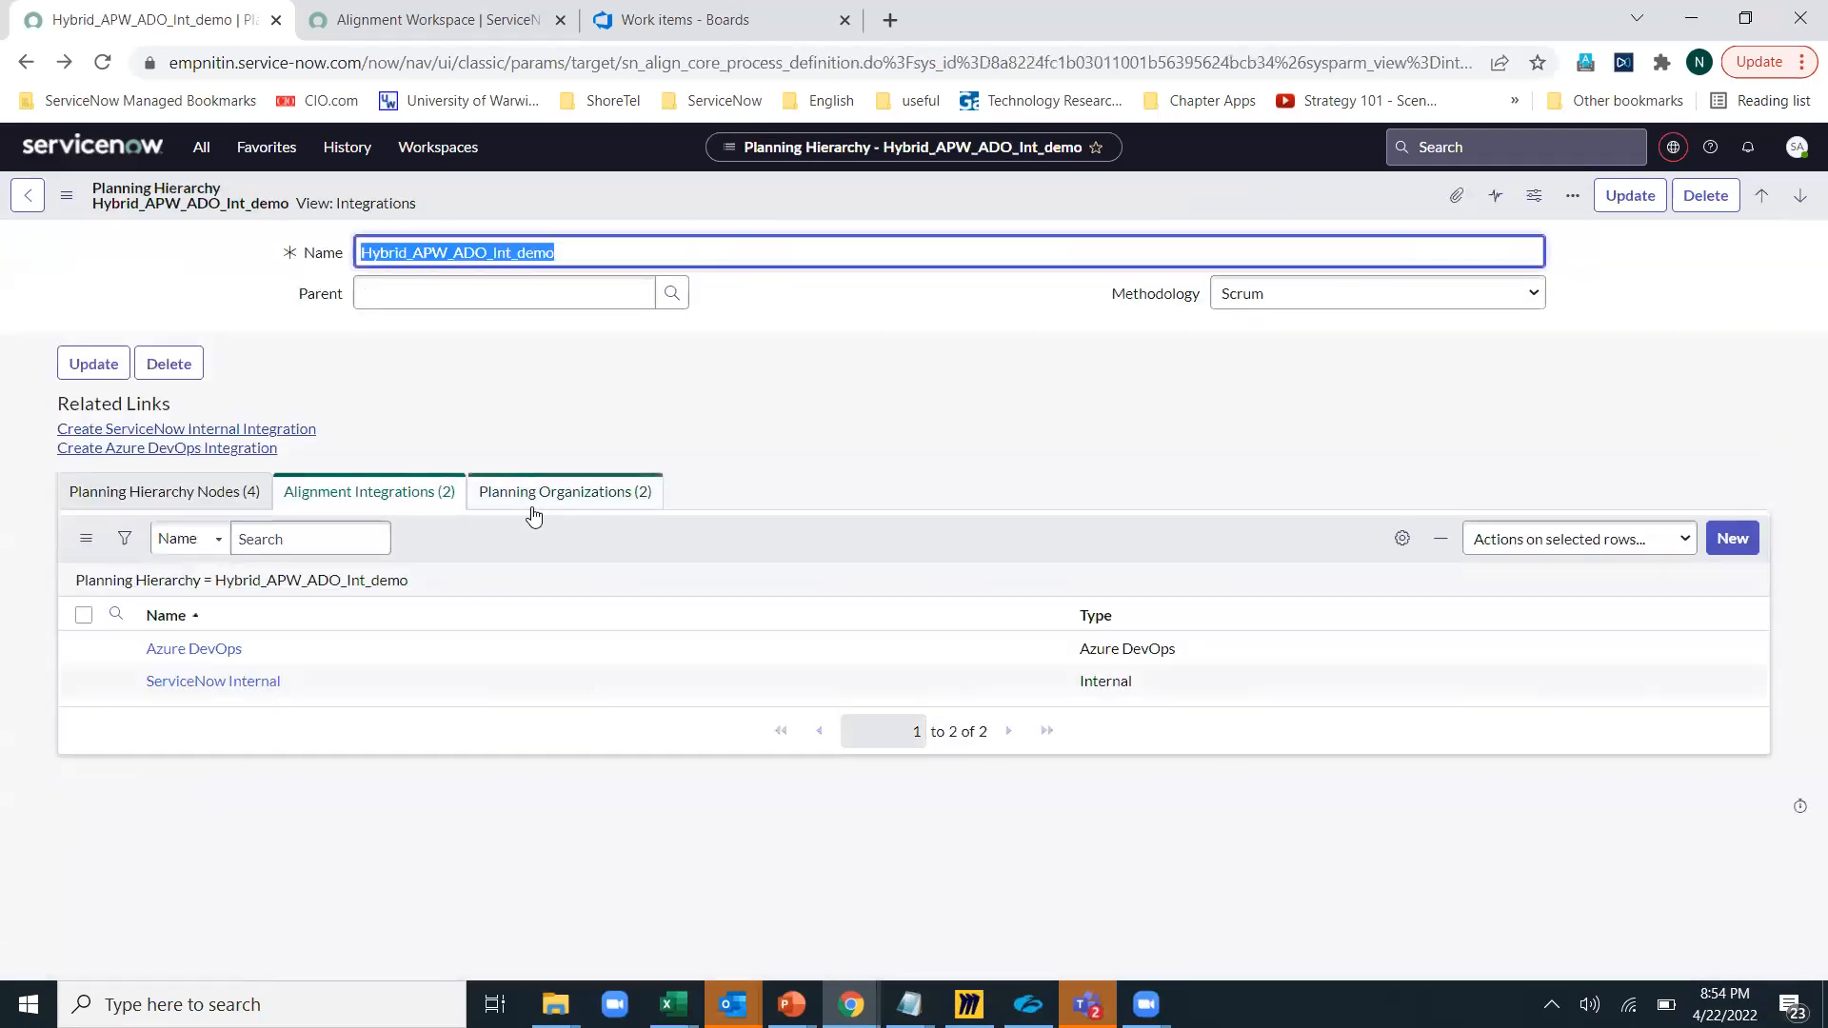
{"action": "left_click", "coordinate": [563, 493]}
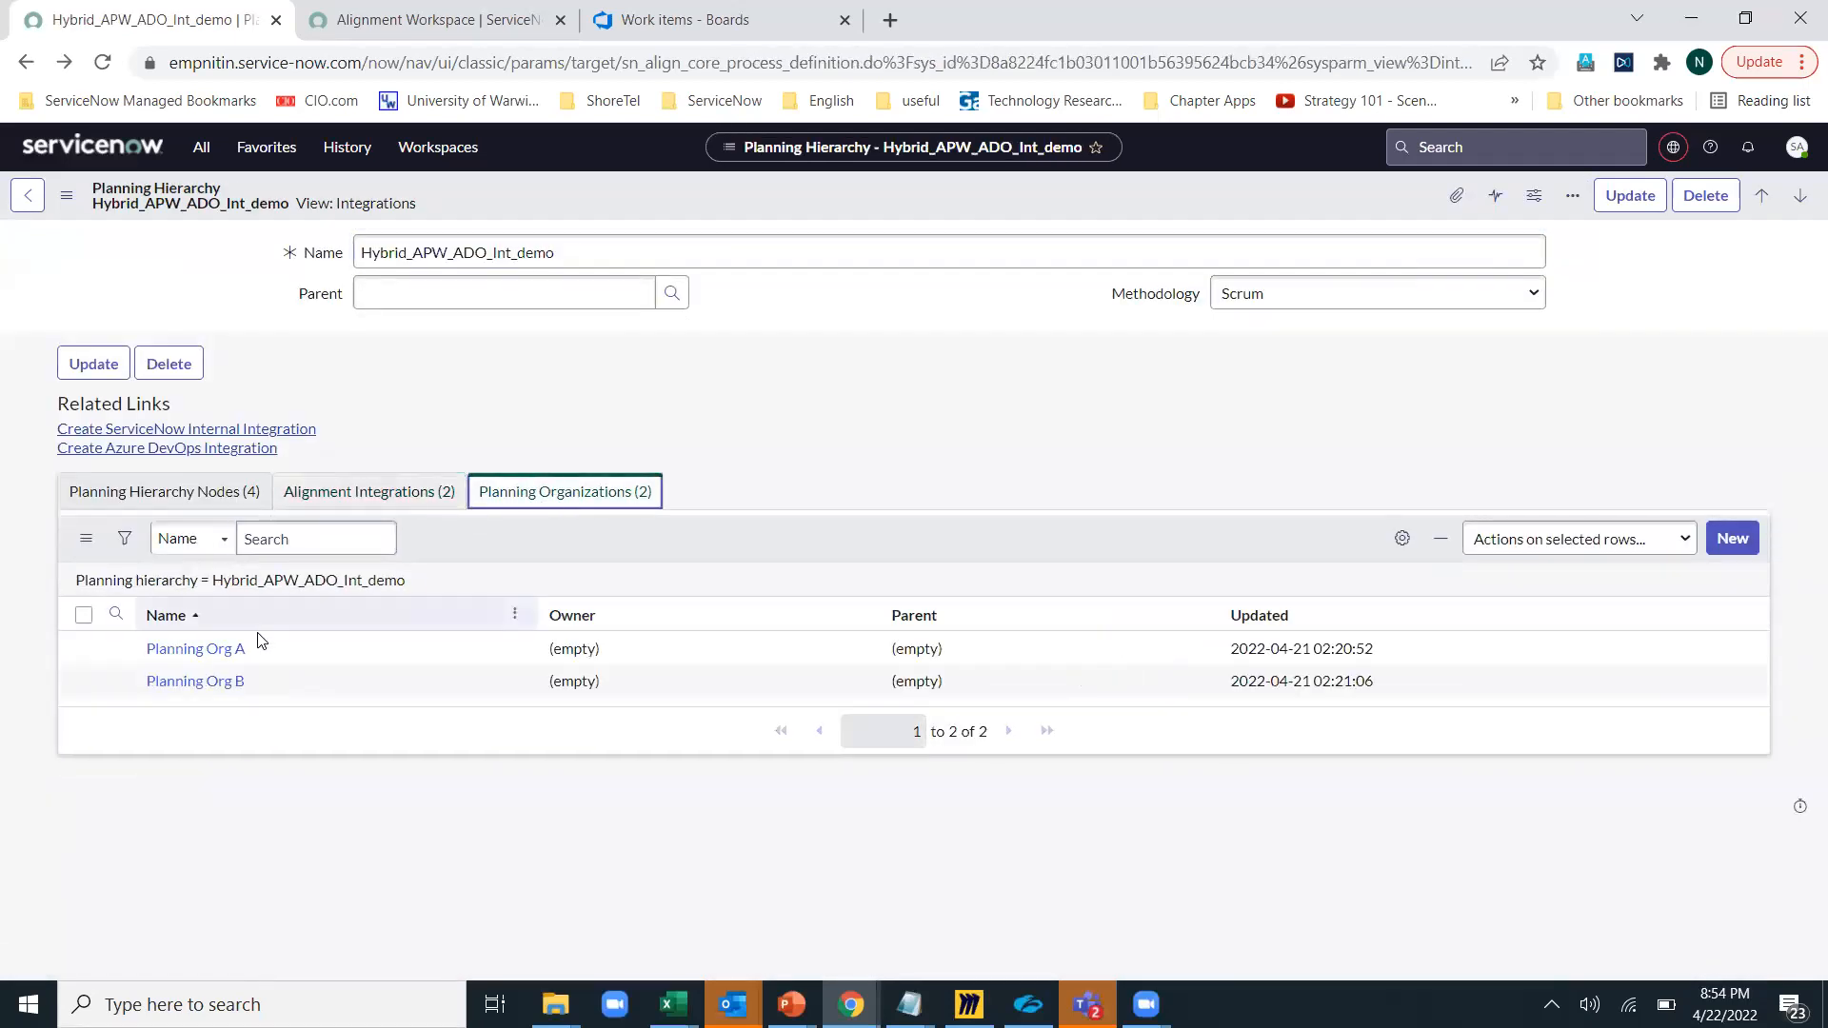
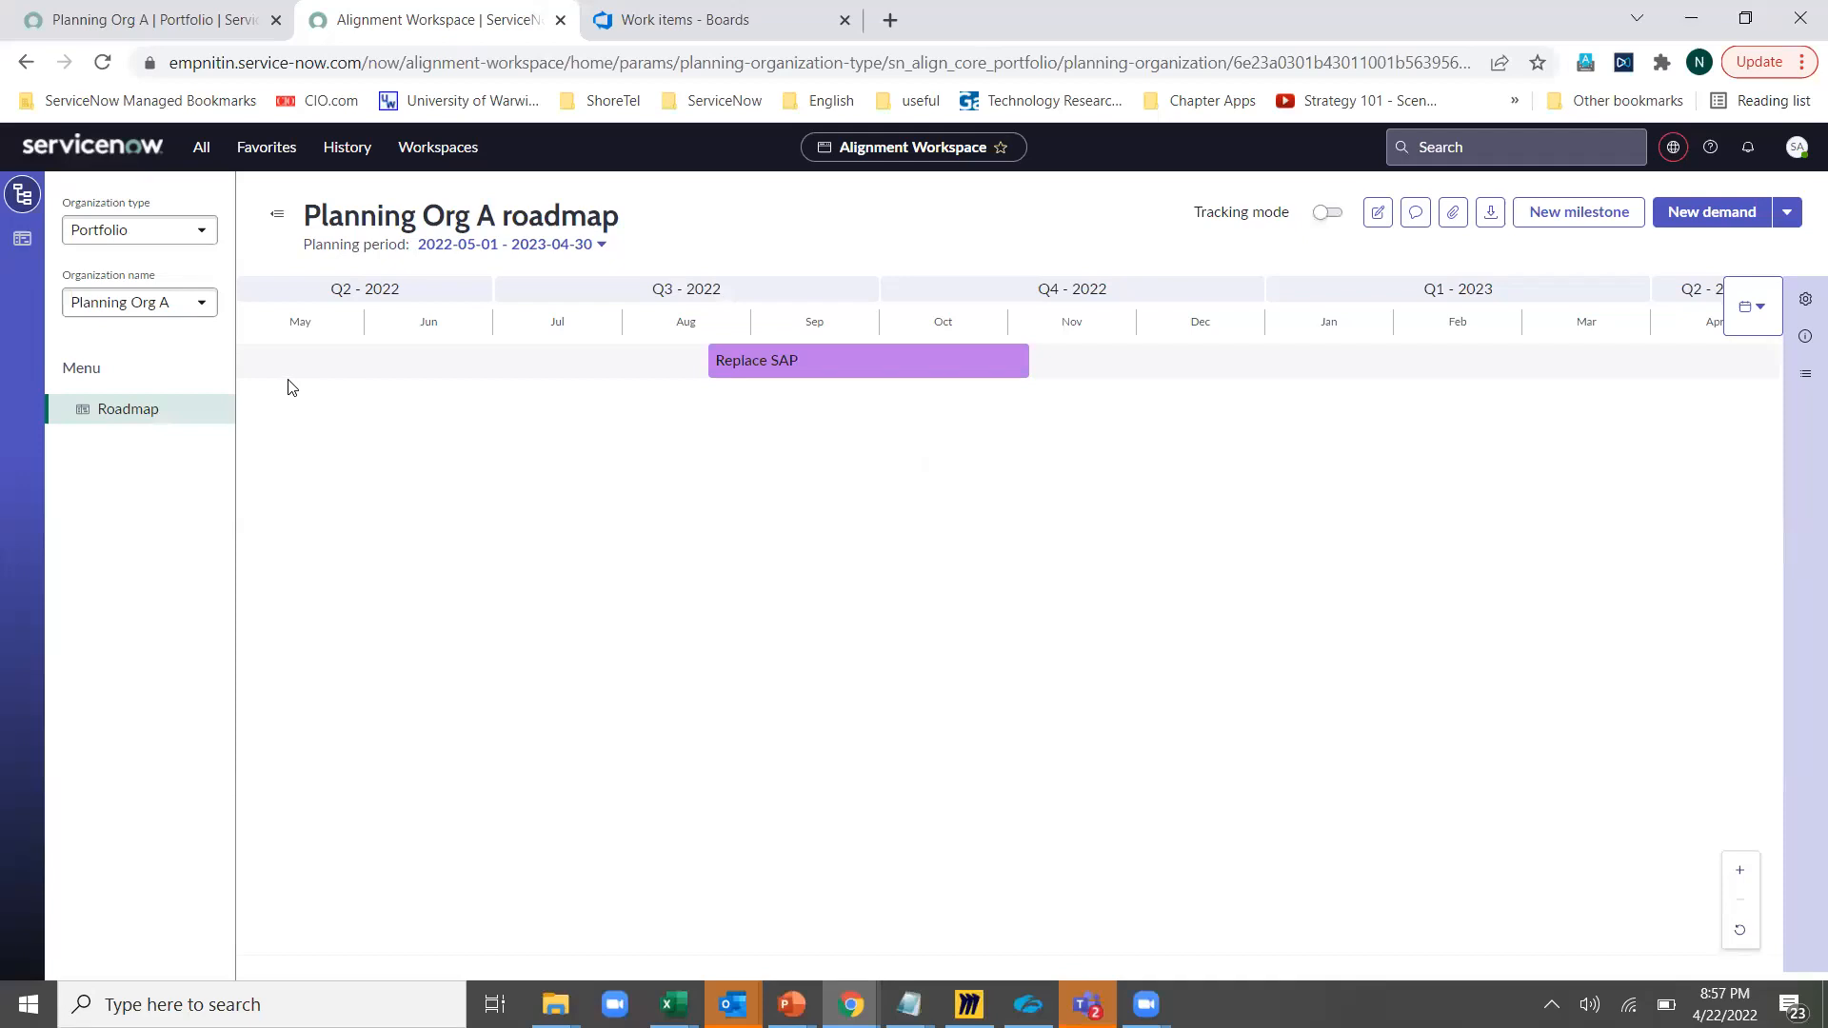
Create an epic named "APW ADO int demo office hours" on the Planning Org A roadmap
{"action": "mouse_move", "coordinate": [874, 363]}
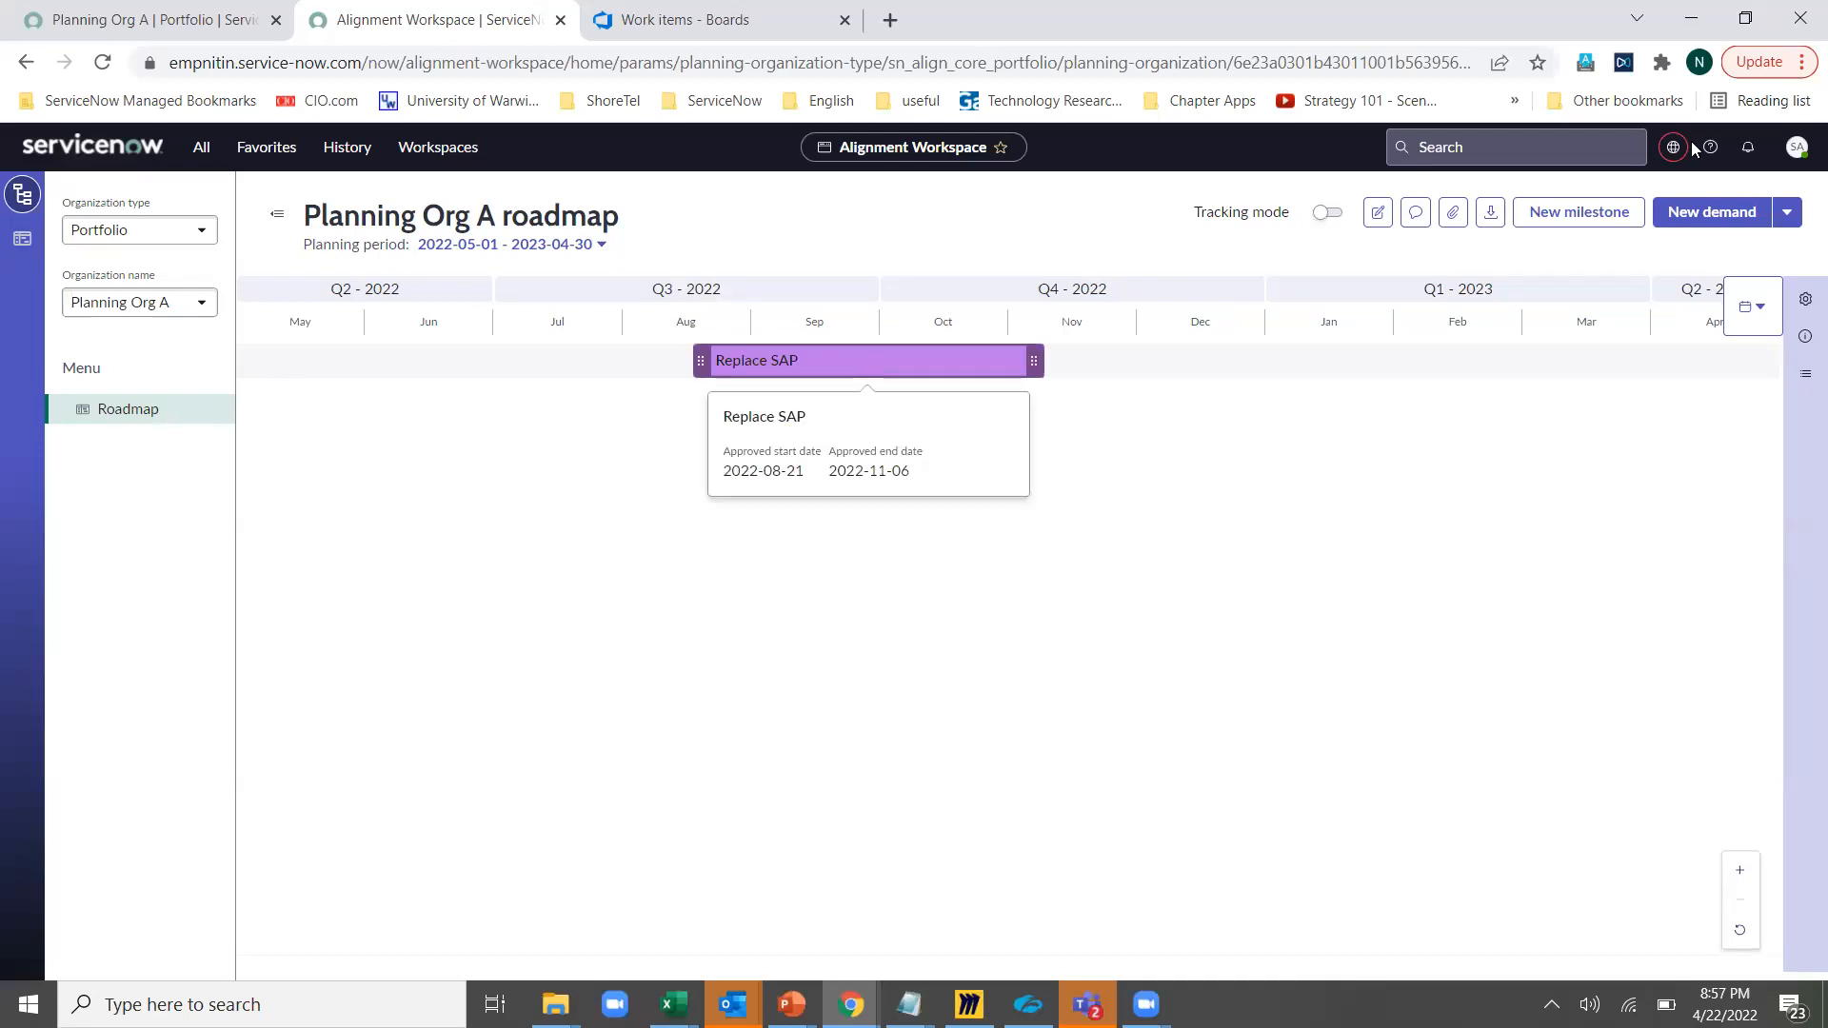
{"action": "left_click", "coordinate": [1777, 225]}
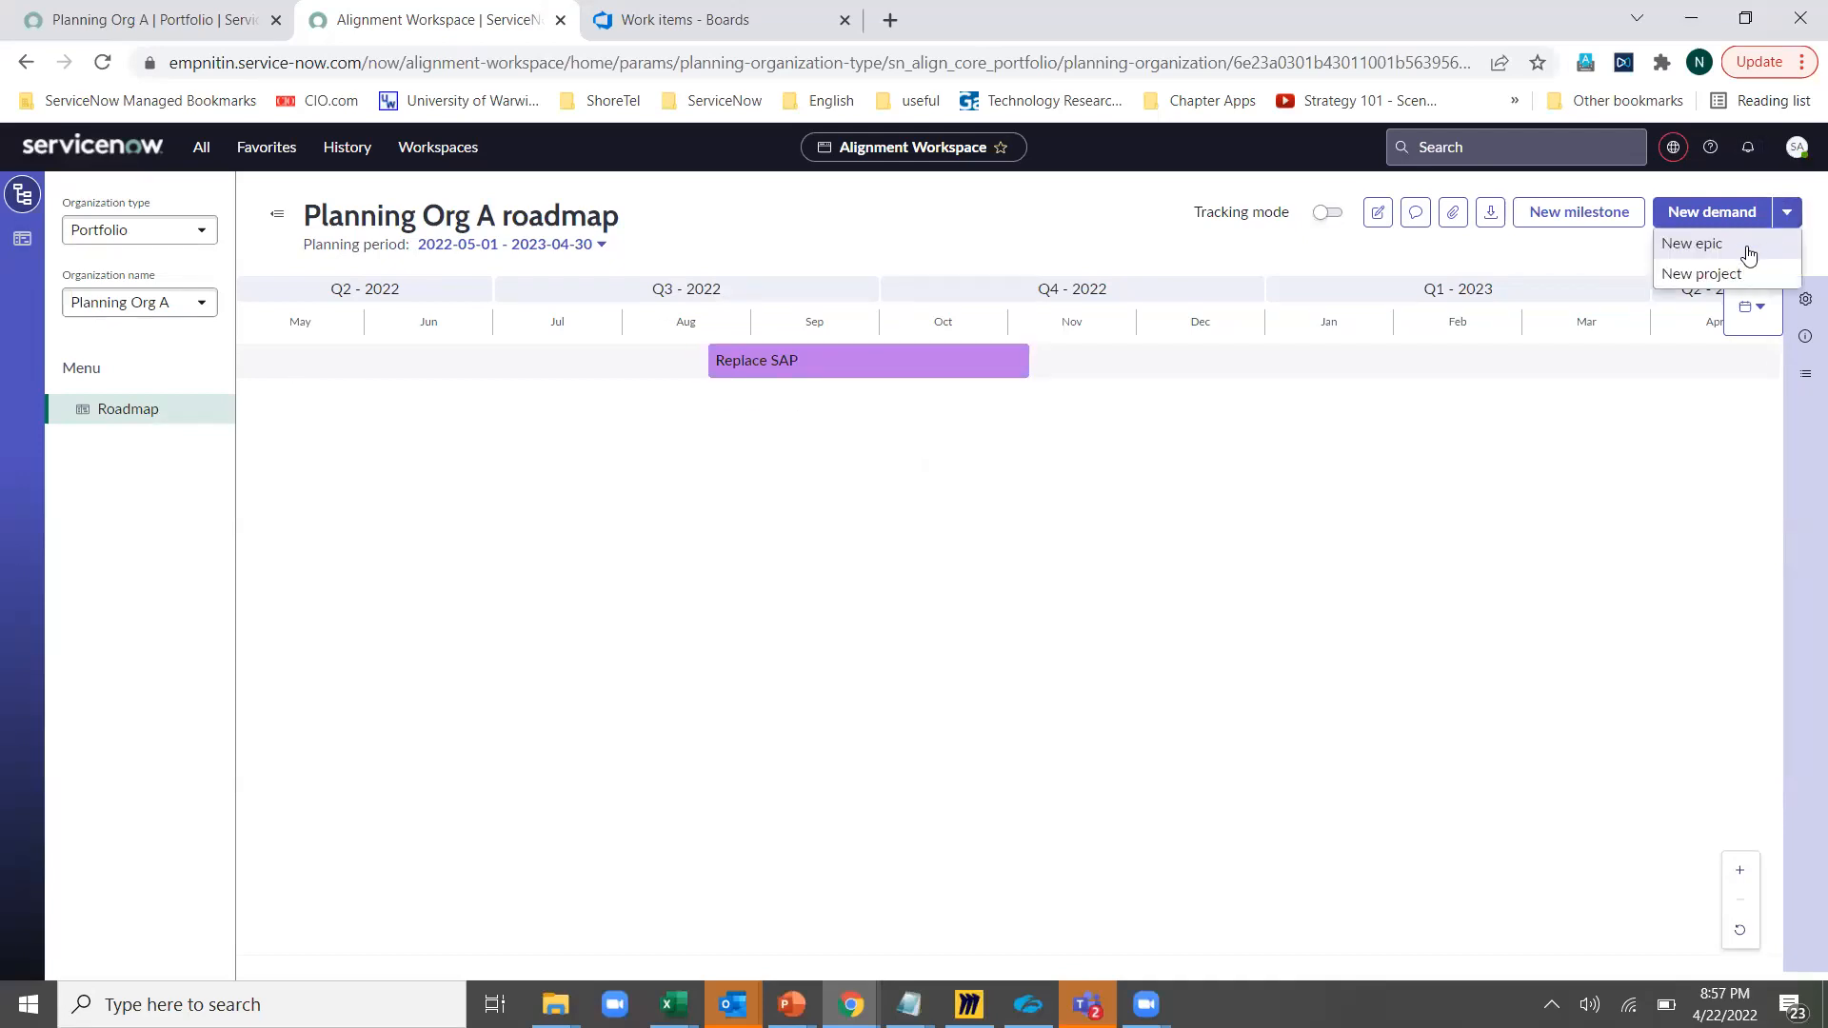
{"action": "left_click", "coordinate": [1747, 246]}
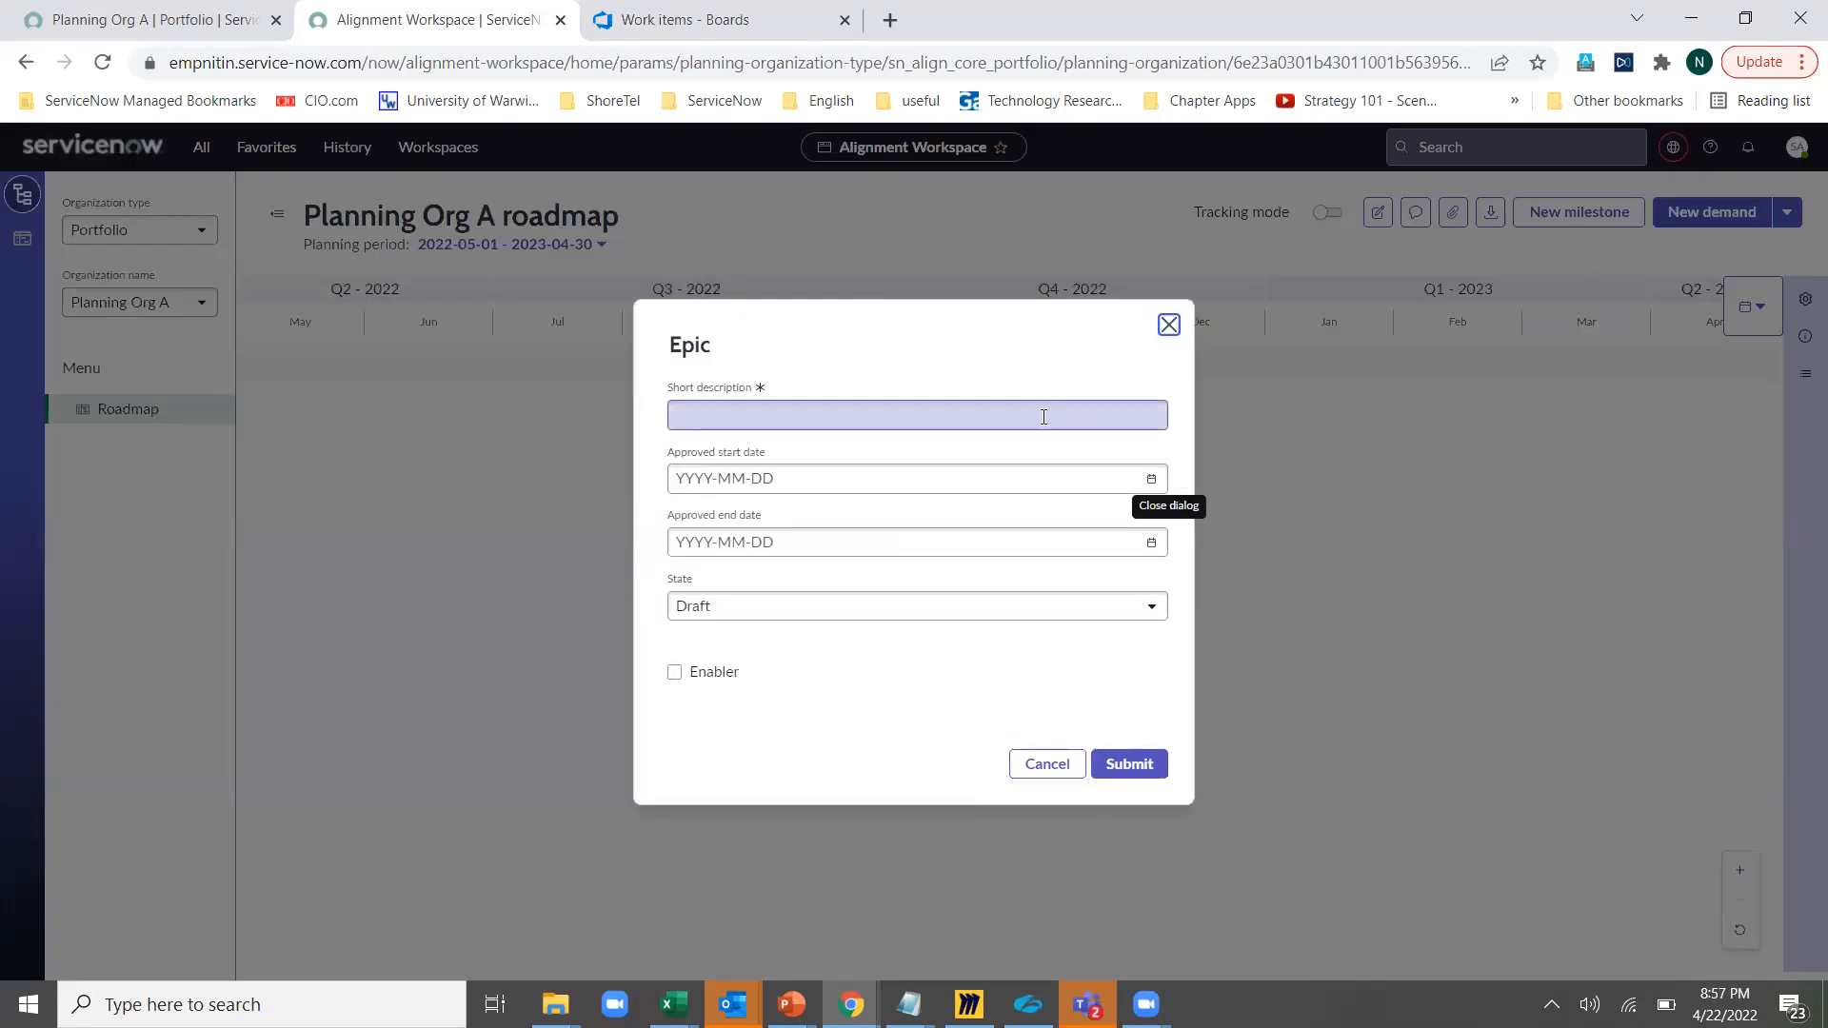
{"action": "left_click", "coordinate": [1044, 417]}
{"action": "type", "text": "APW "}
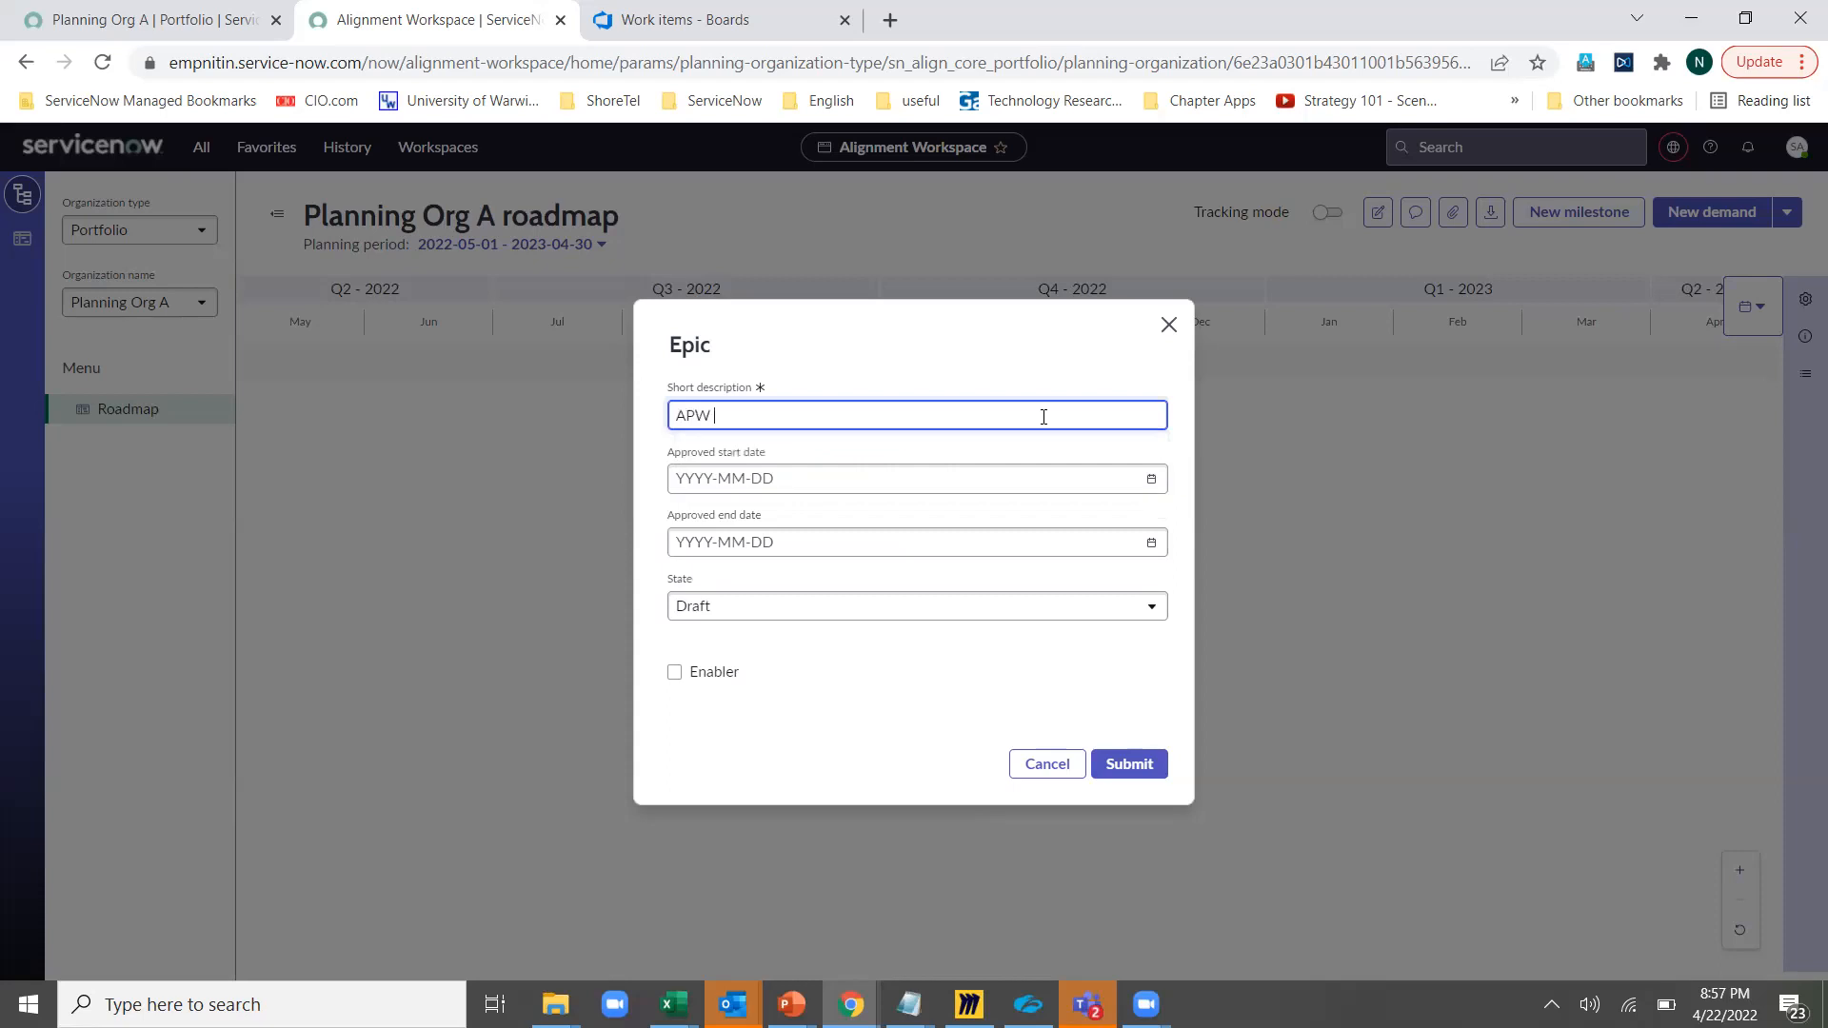
{"action": "type", "text": "ADO int demo office hours"}
{"action": "left_click", "coordinate": [1122, 761]}
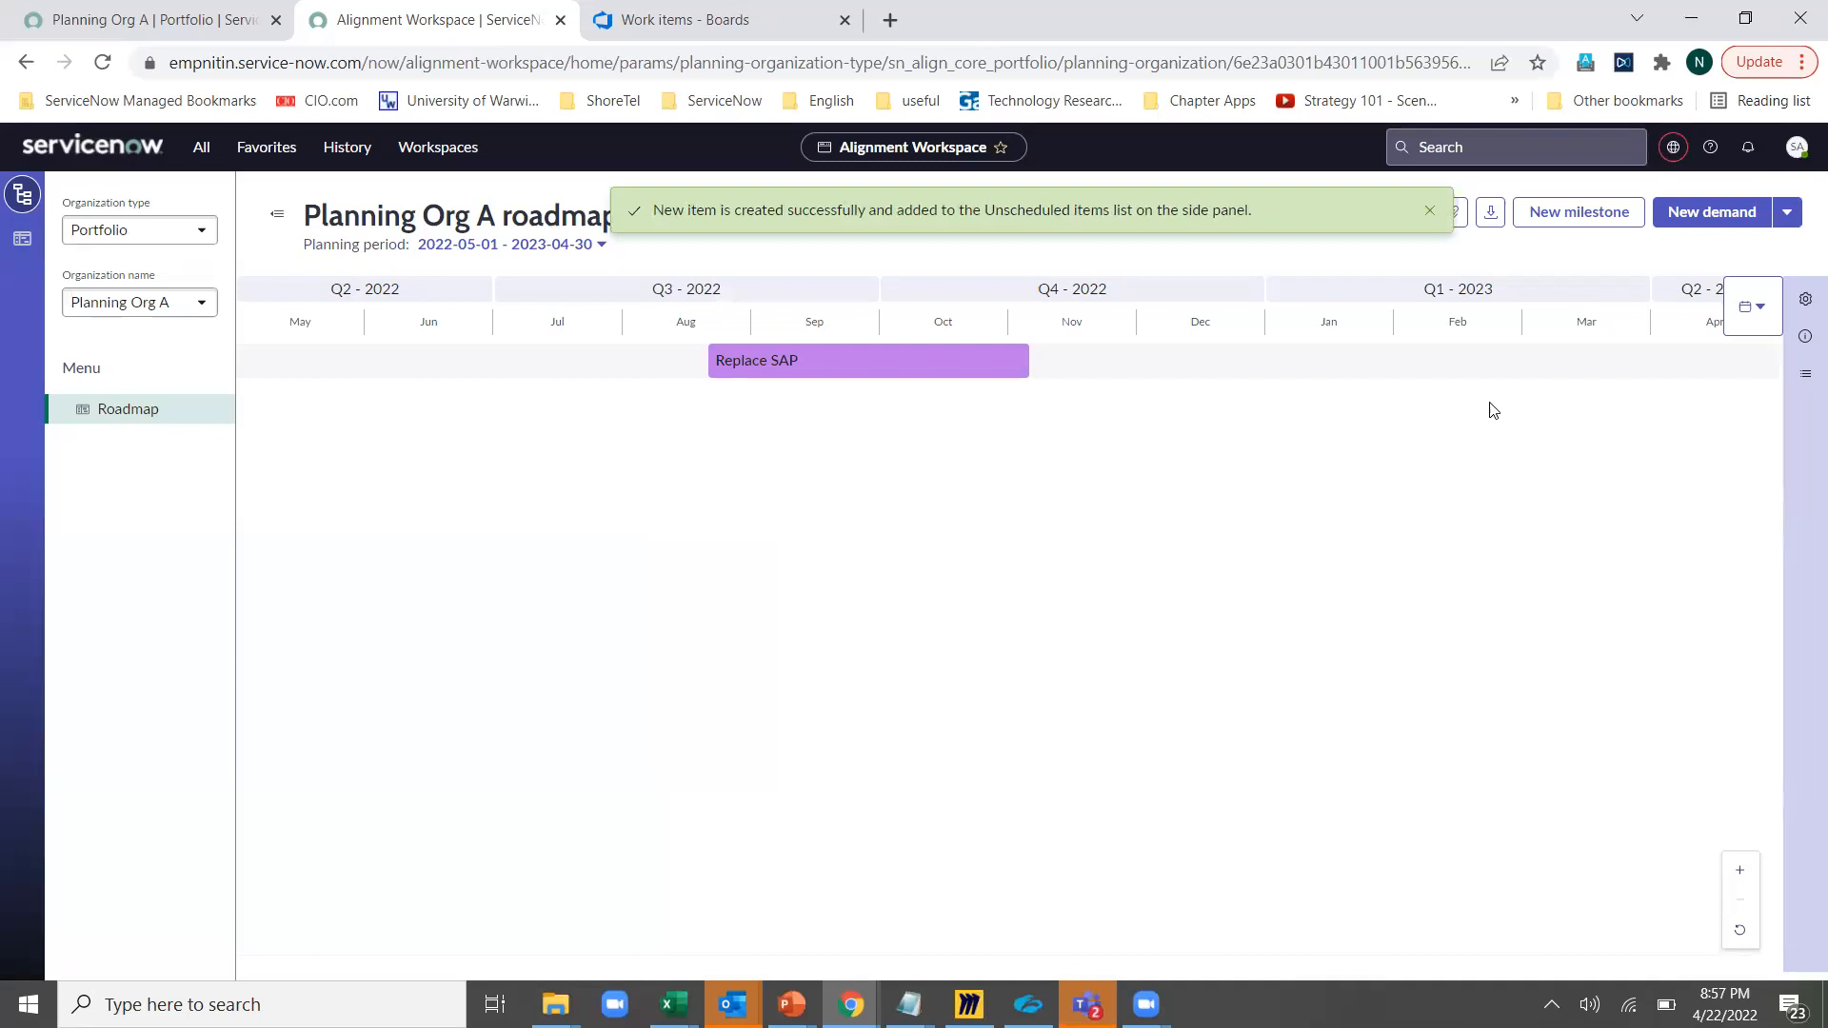
Schedule the unscheduled "APW ADO int demo office hours" epic on the roadmap from 2022-06-17 and extend its end to about early August 2022
{"action": "left_click", "coordinate": [1806, 378]}
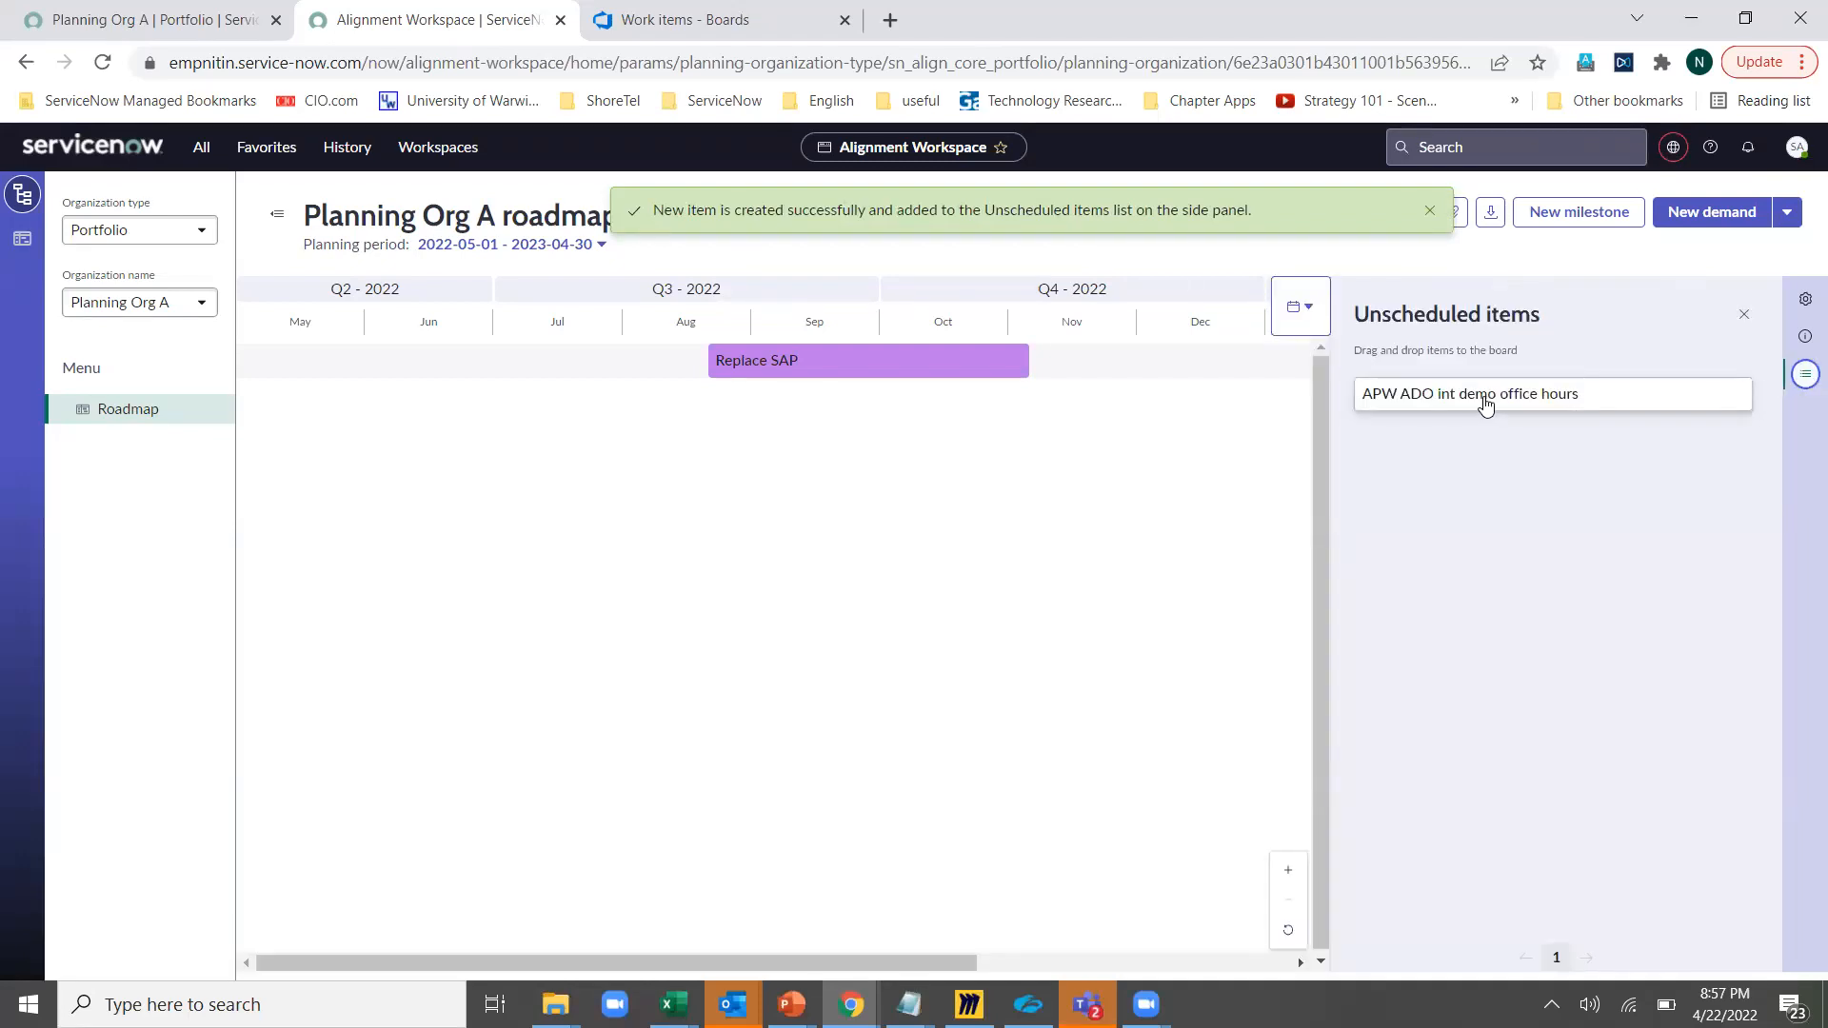
{"action": "left_click_drag", "start_coordinate": [1485, 404], "coordinate": [730, 413]}
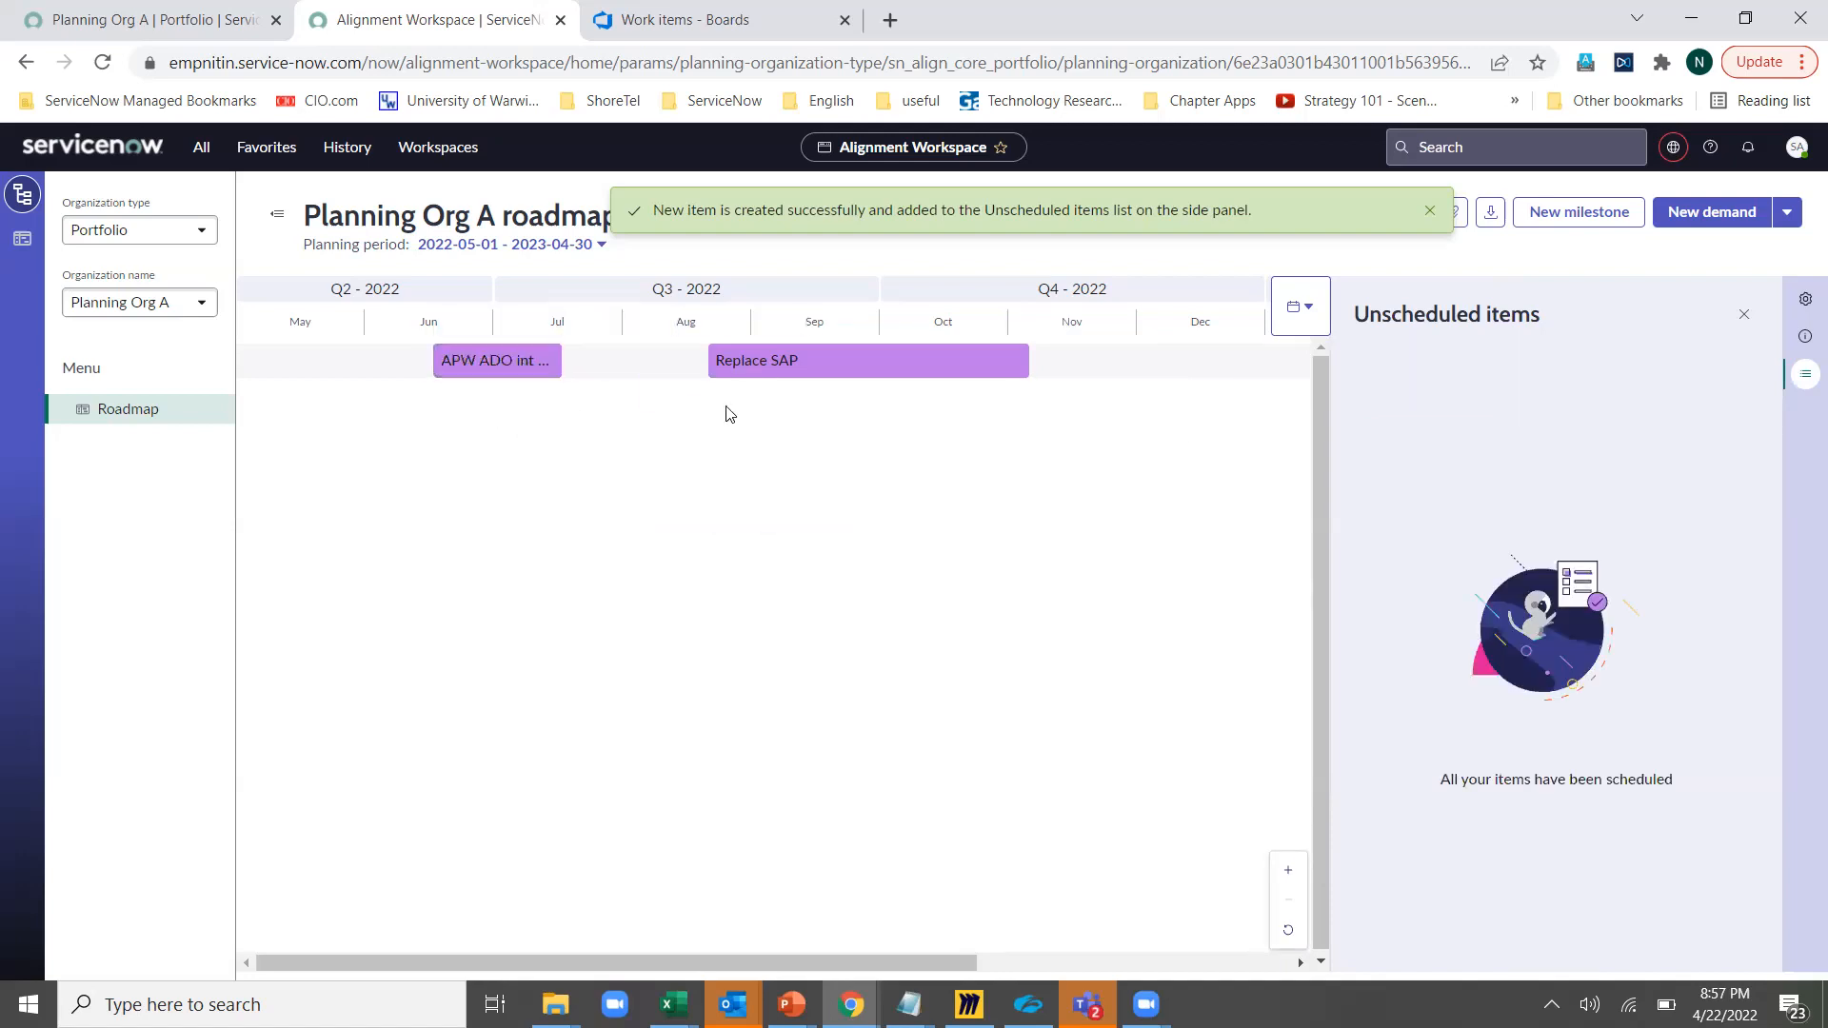
{"action": "left_click", "coordinate": [560, 371]}
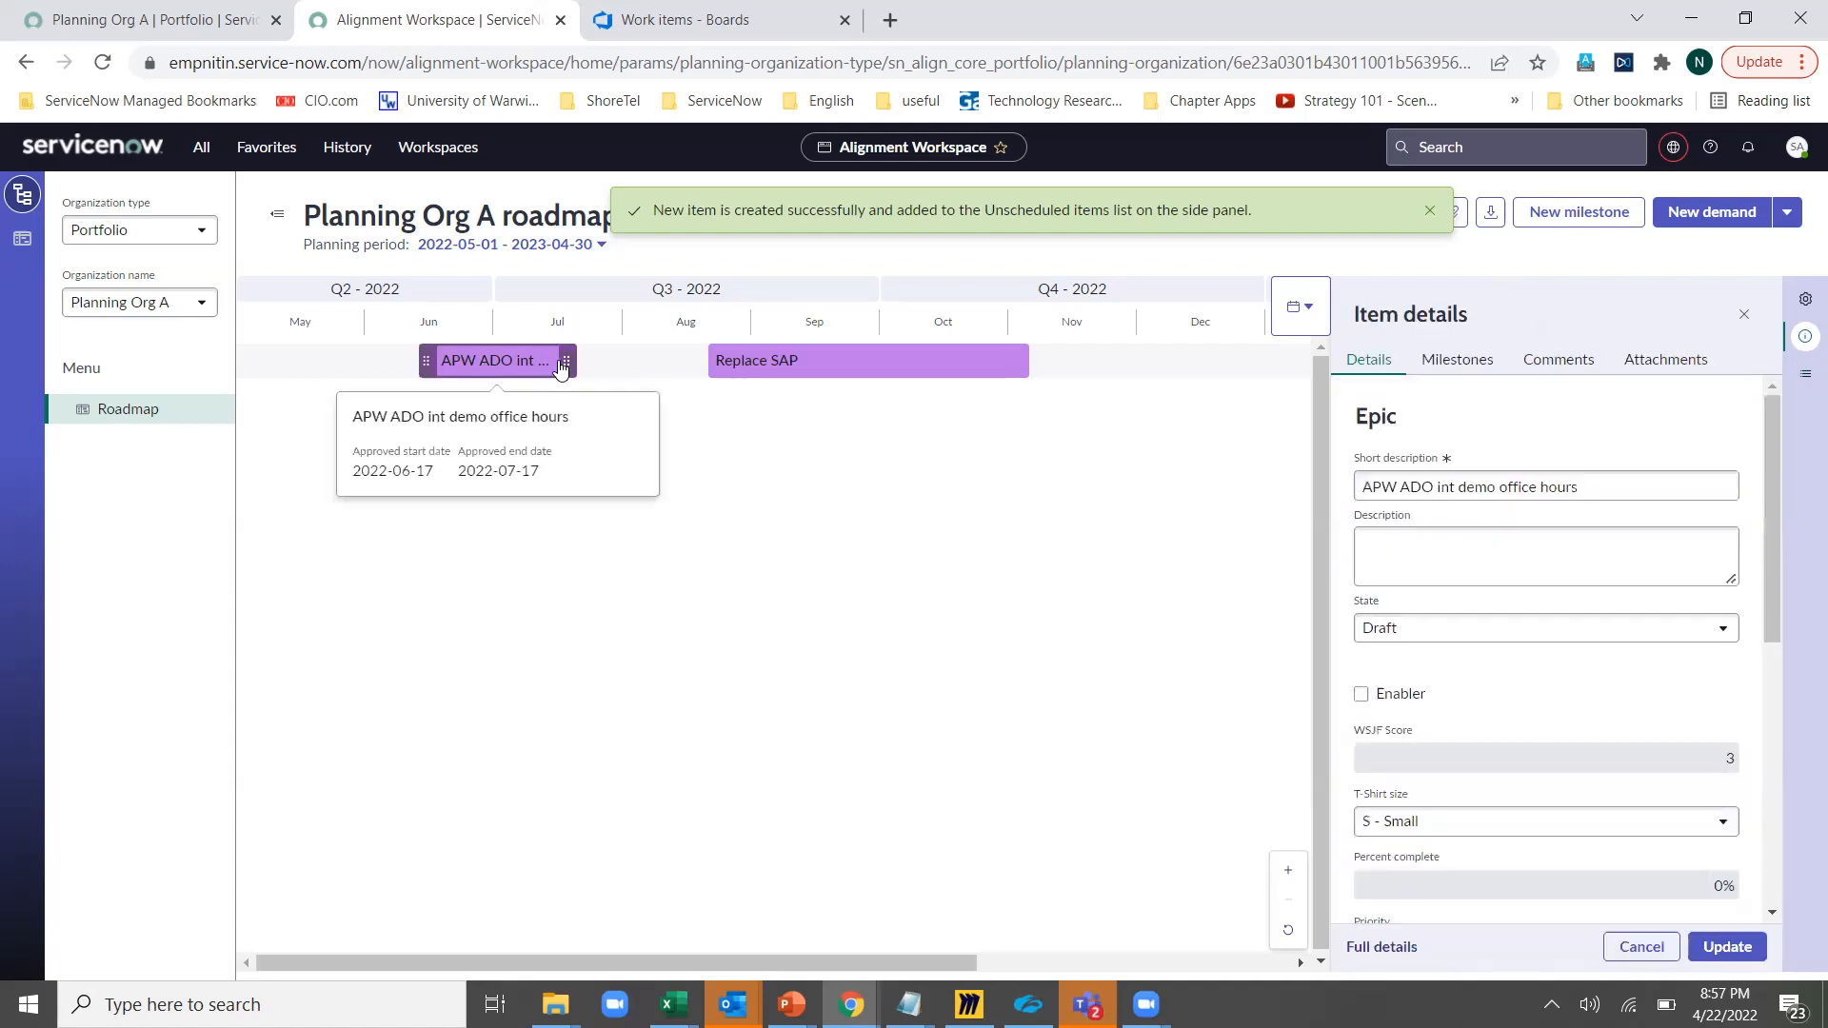
{"action": "left_click_drag", "start_coordinate": [562, 370], "coordinate": [739, 333]}
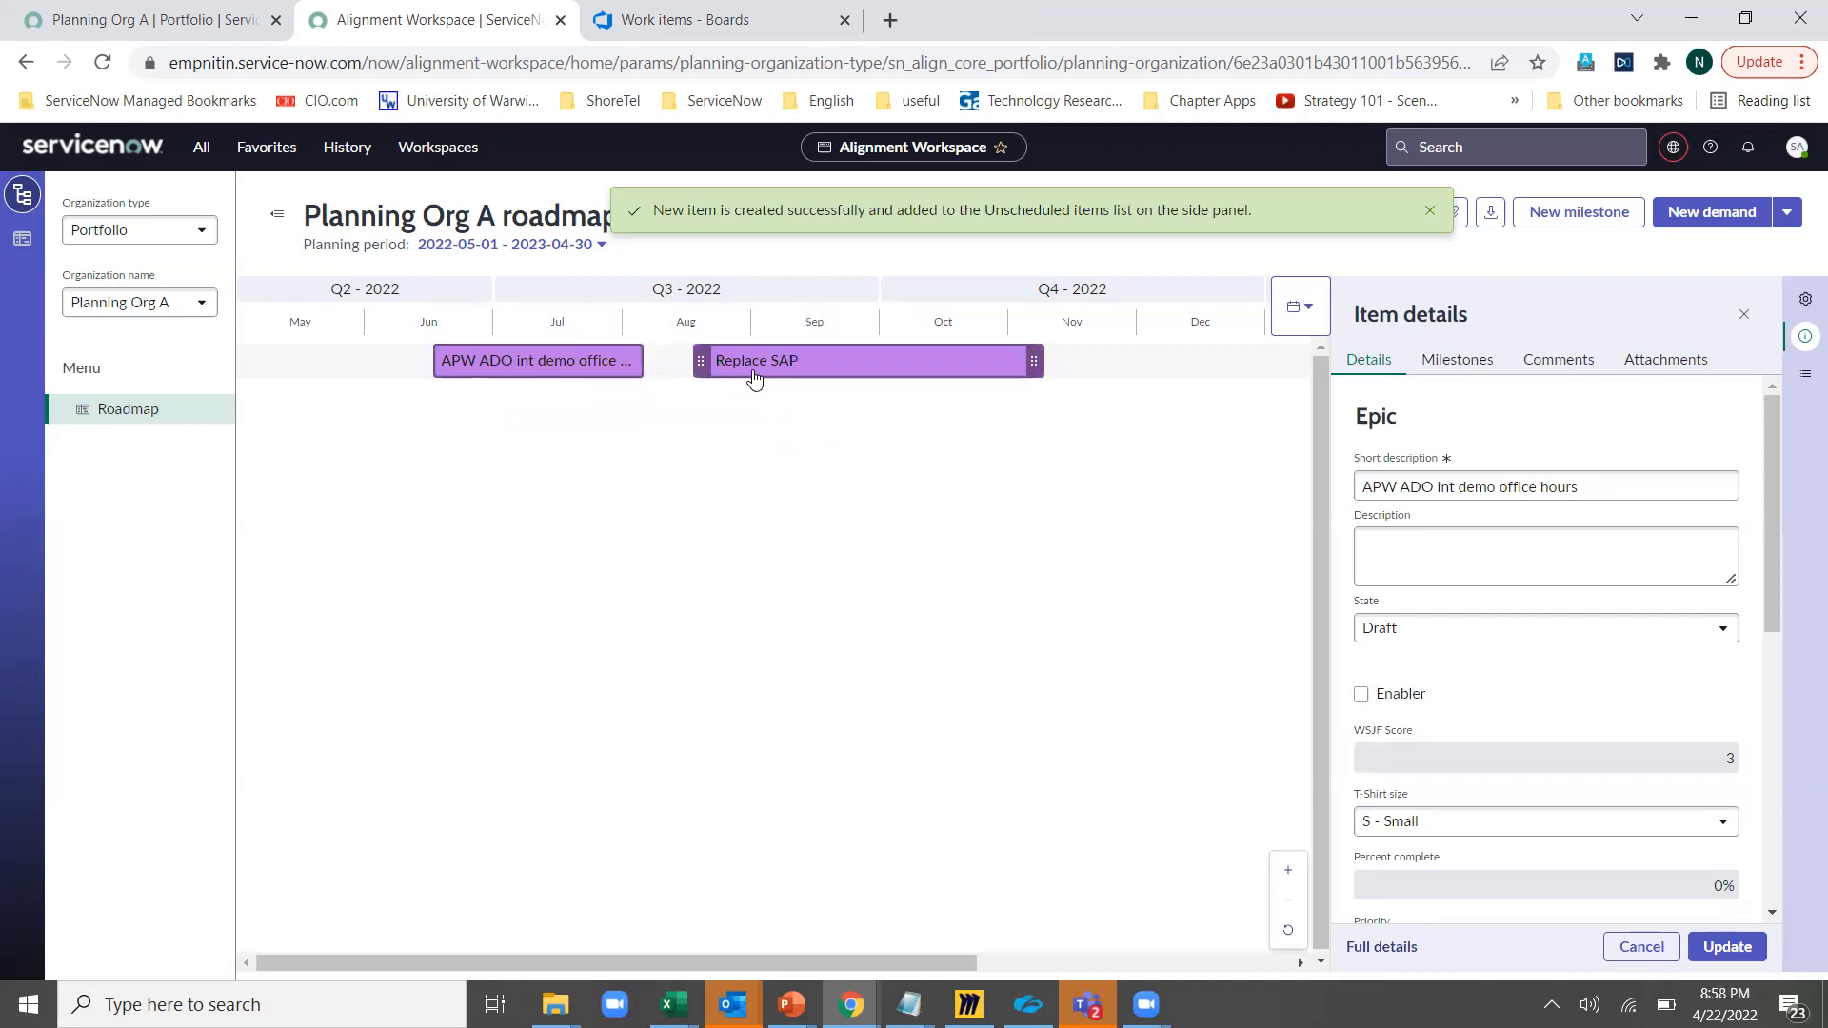
Move the "APW ADO int demo office hours" epic on the roadmap to 2022-09-22 through 2022-11-11 and open its full details
{"action": "left_click_drag", "start_coordinate": [600, 369], "coordinate": [1011, 404]}
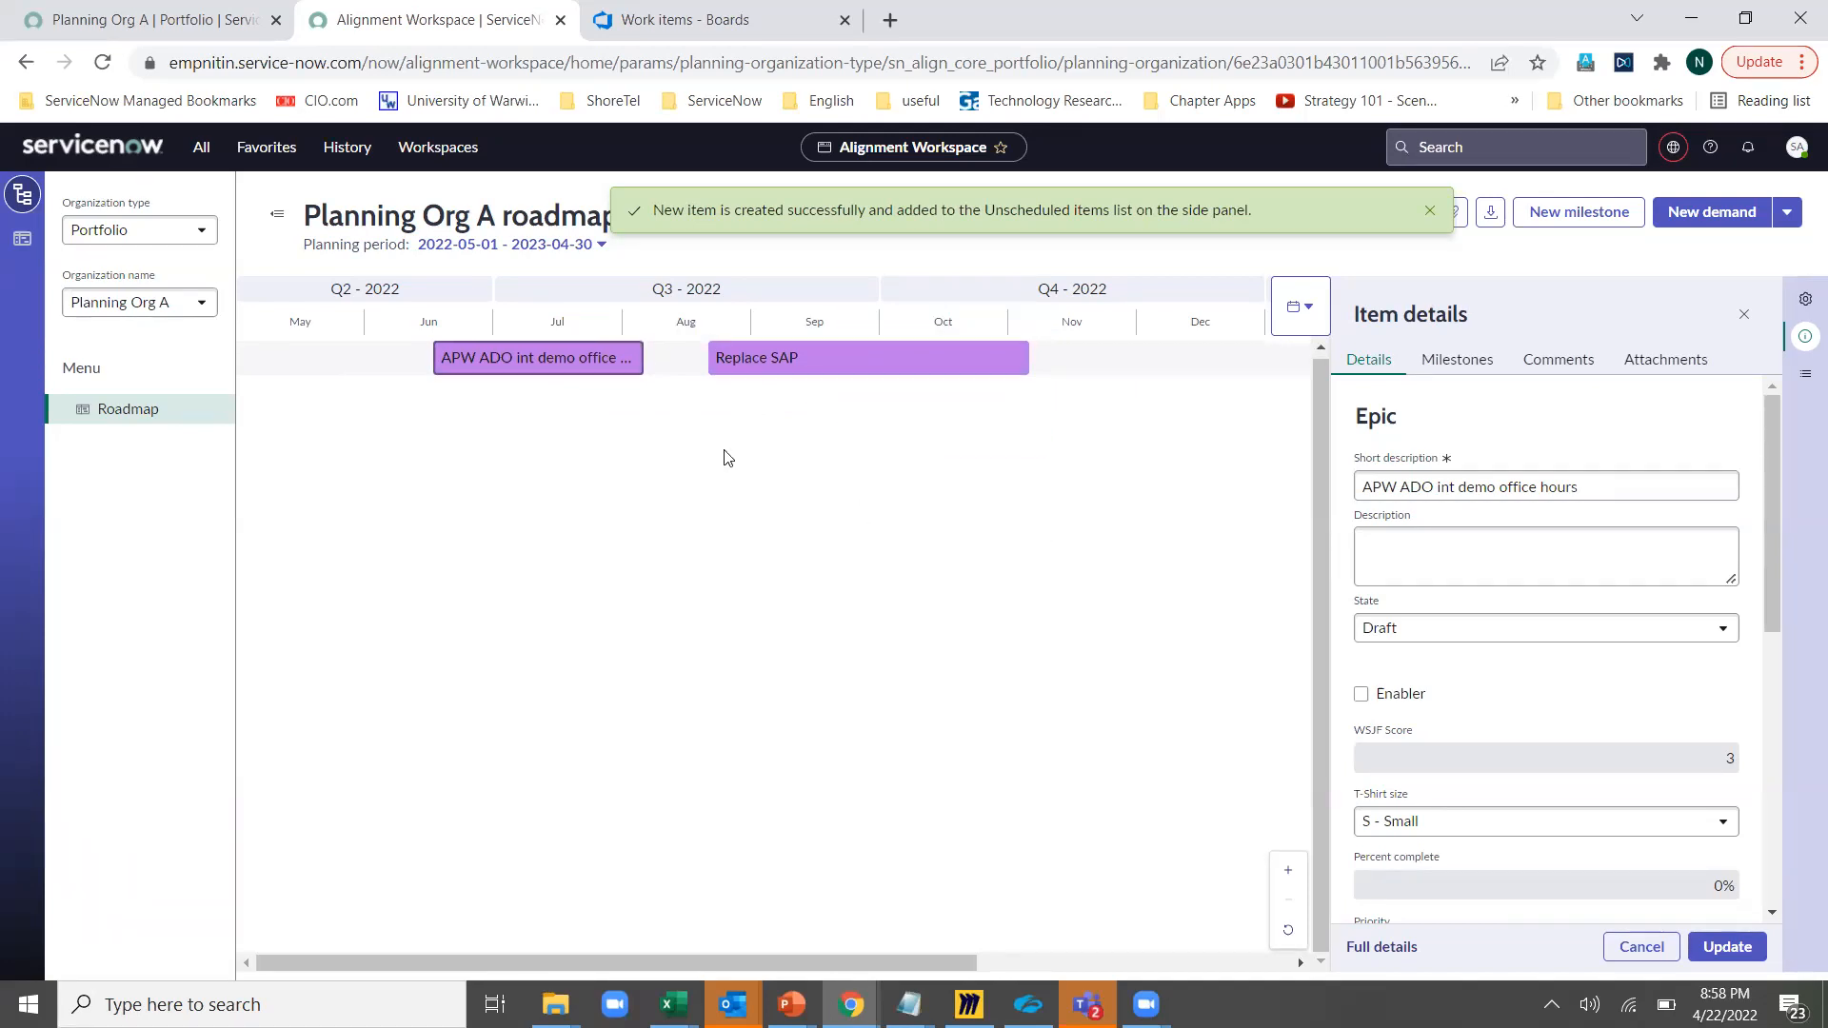
{"action": "left_click", "coordinate": [553, 360]}
{"action": "left_click", "coordinate": [1393, 948]}
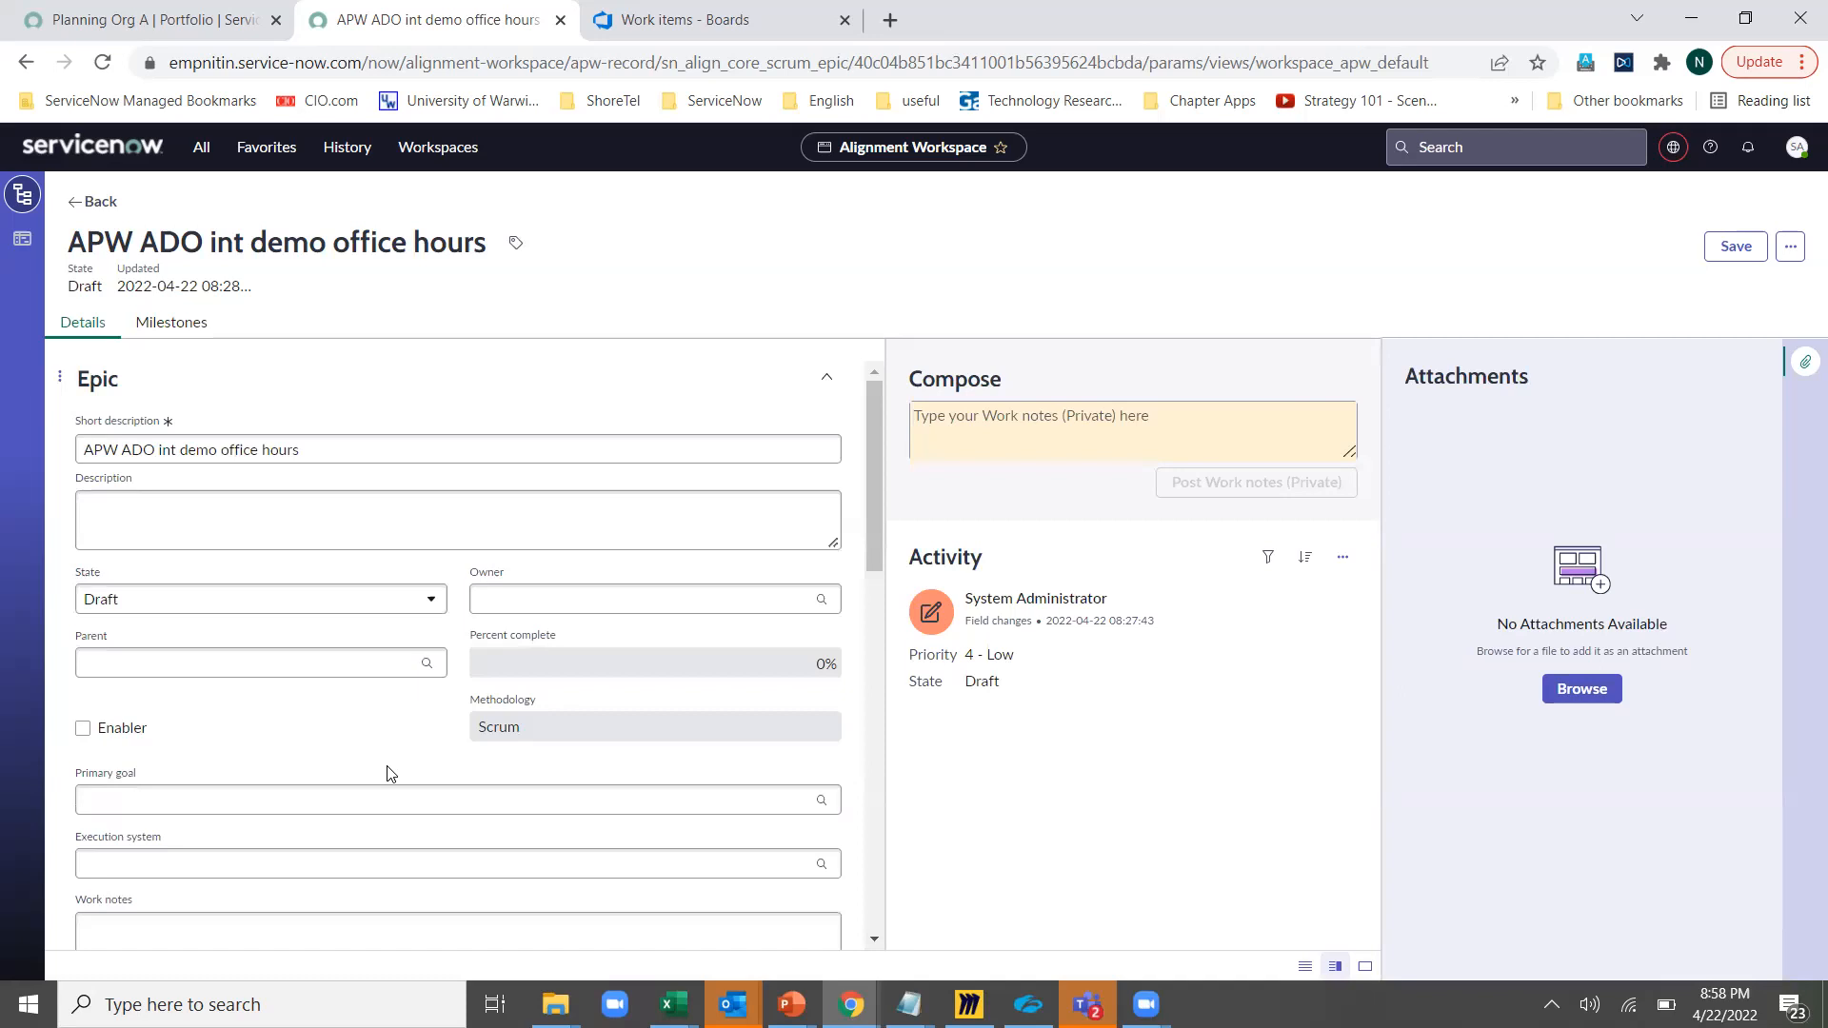
Review the epic's available states without changing the state and set its execution system to Azure DevOps
{"action": "scroll", "coordinate": [386, 773], "scroll_direction": "down", "scroll_amount": 3}
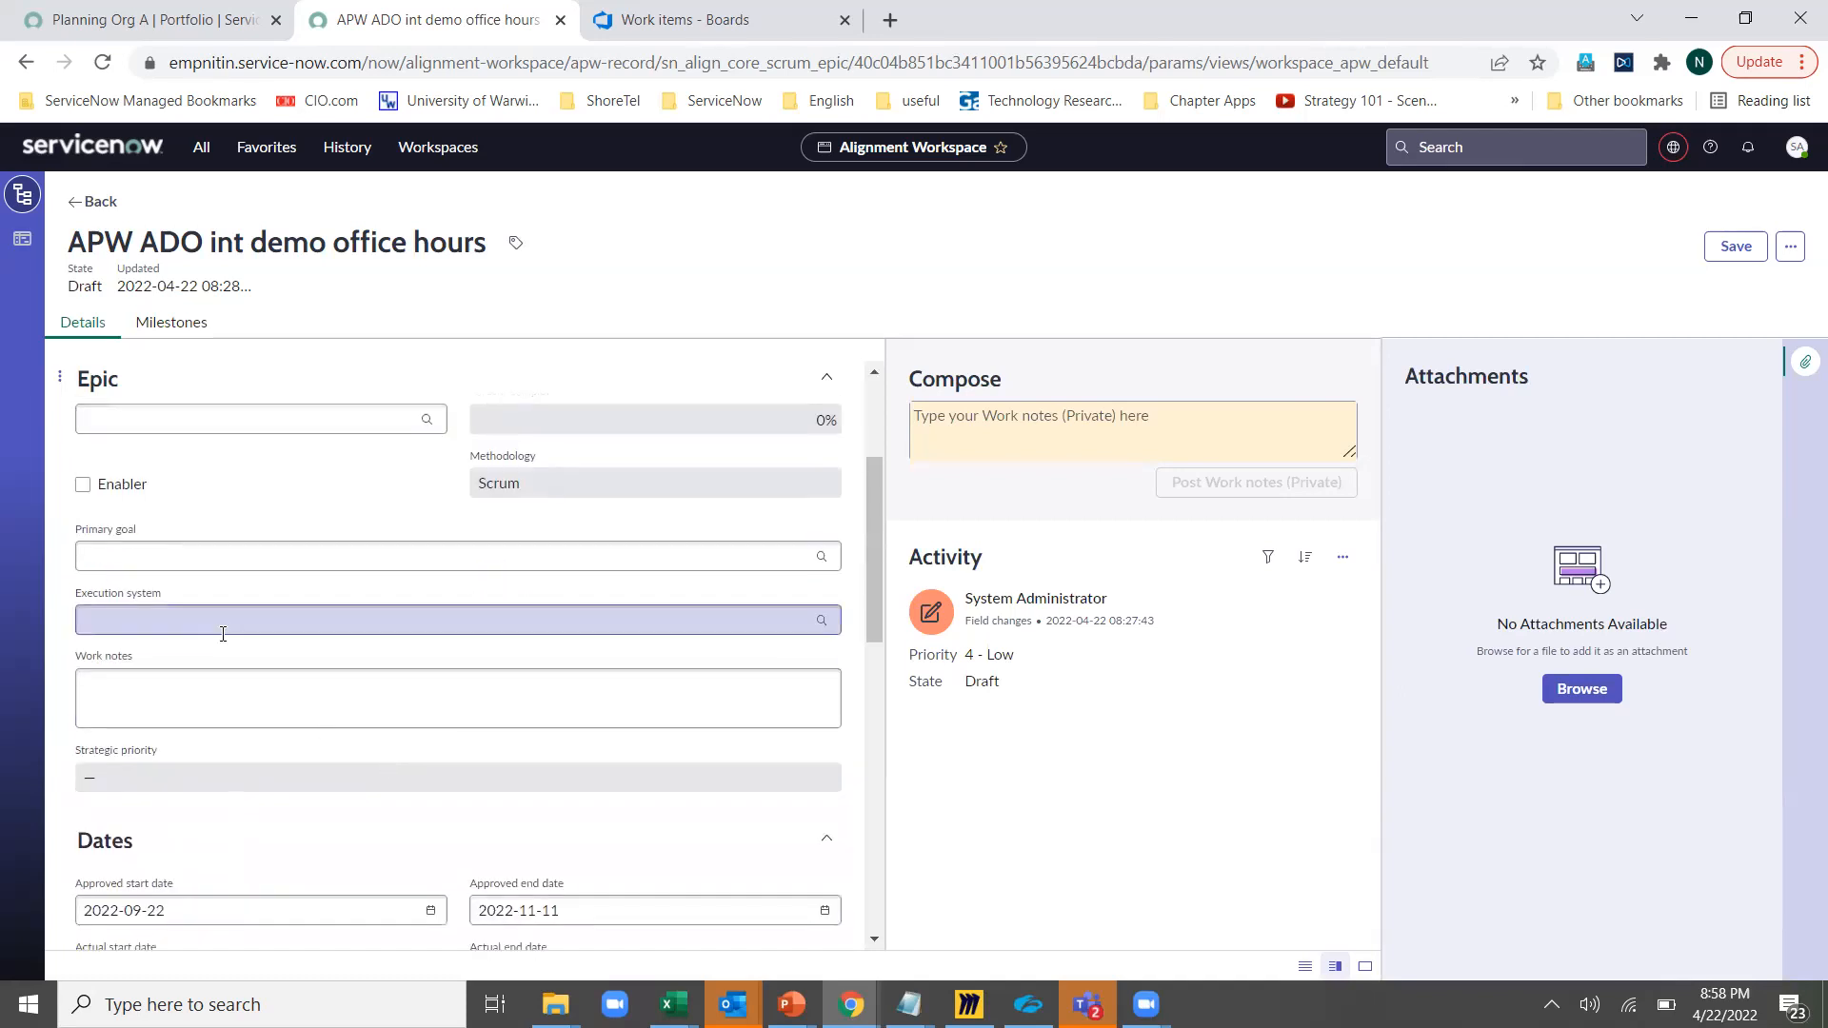
{"action": "scroll", "coordinate": [219, 620], "scroll_direction": "up", "scroll_amount": 3}
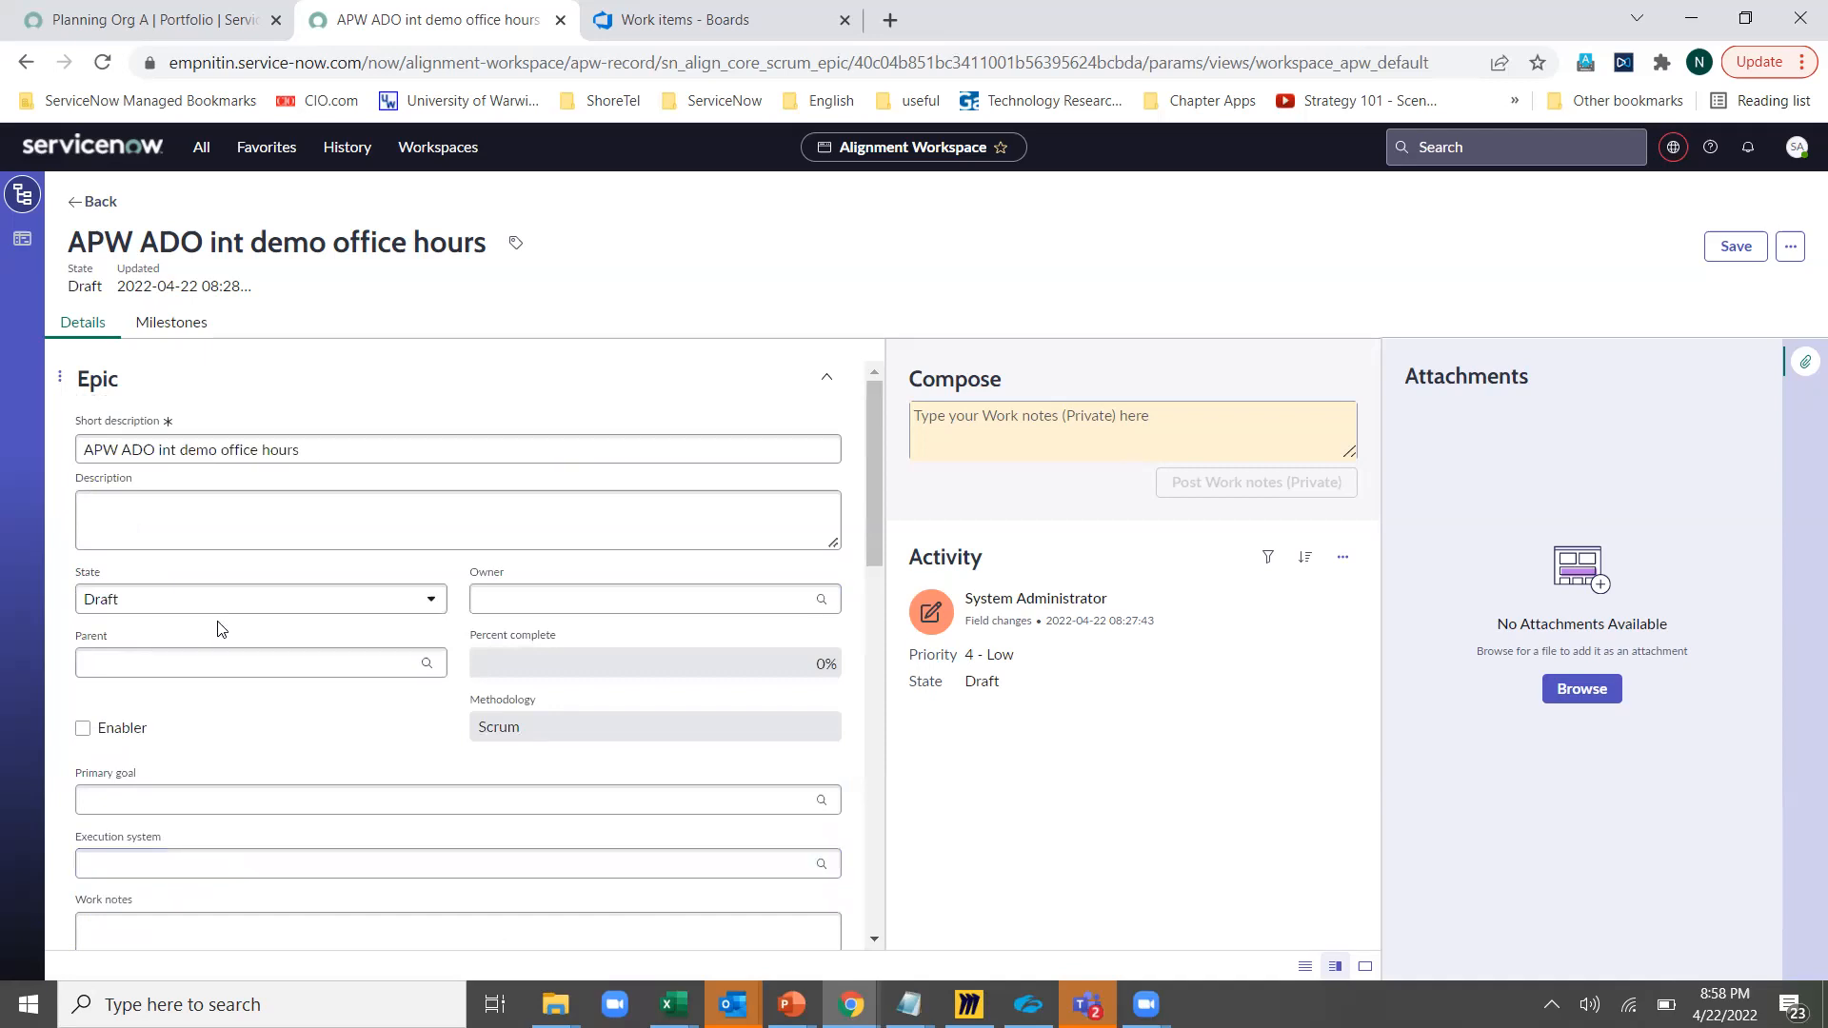
{"action": "left_click", "coordinate": [375, 610]}
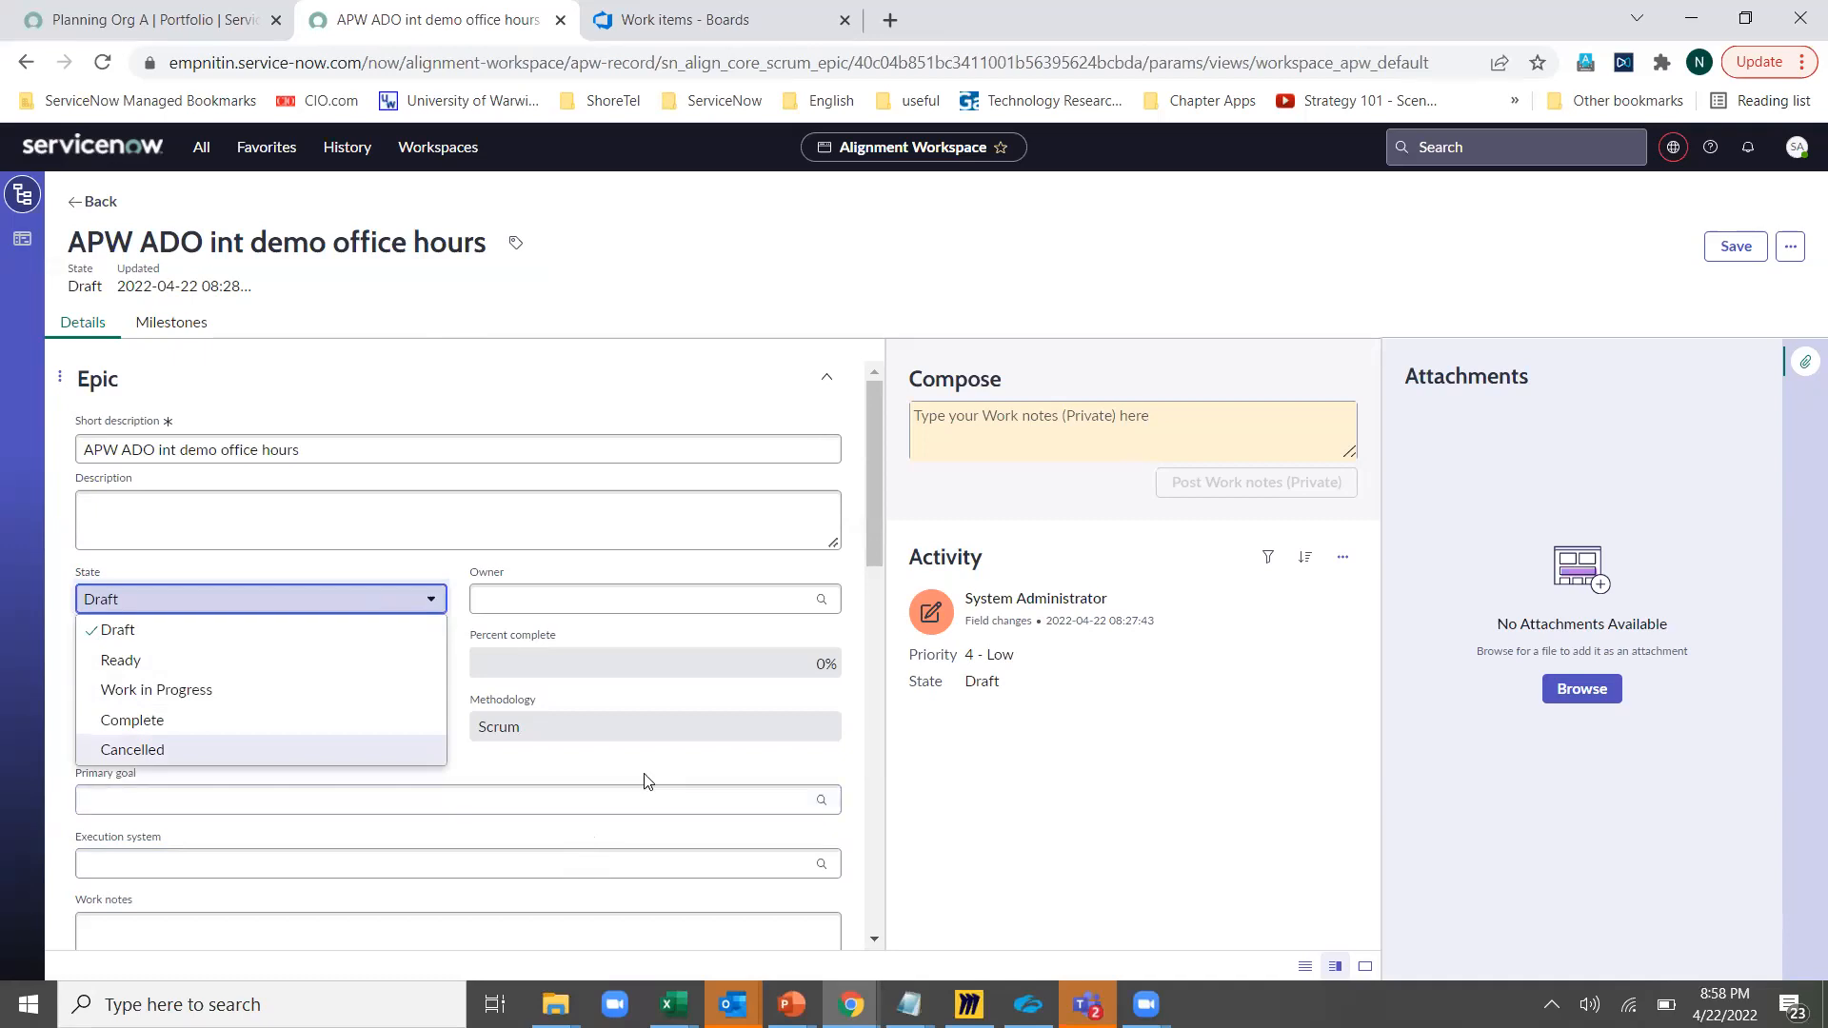
{"action": "left_click", "coordinate": [335, 835]}
{"action": "scroll", "coordinate": [314, 827], "scroll_direction": "down", "scroll_amount": 3}
{"action": "left_click", "coordinate": [261, 634]}
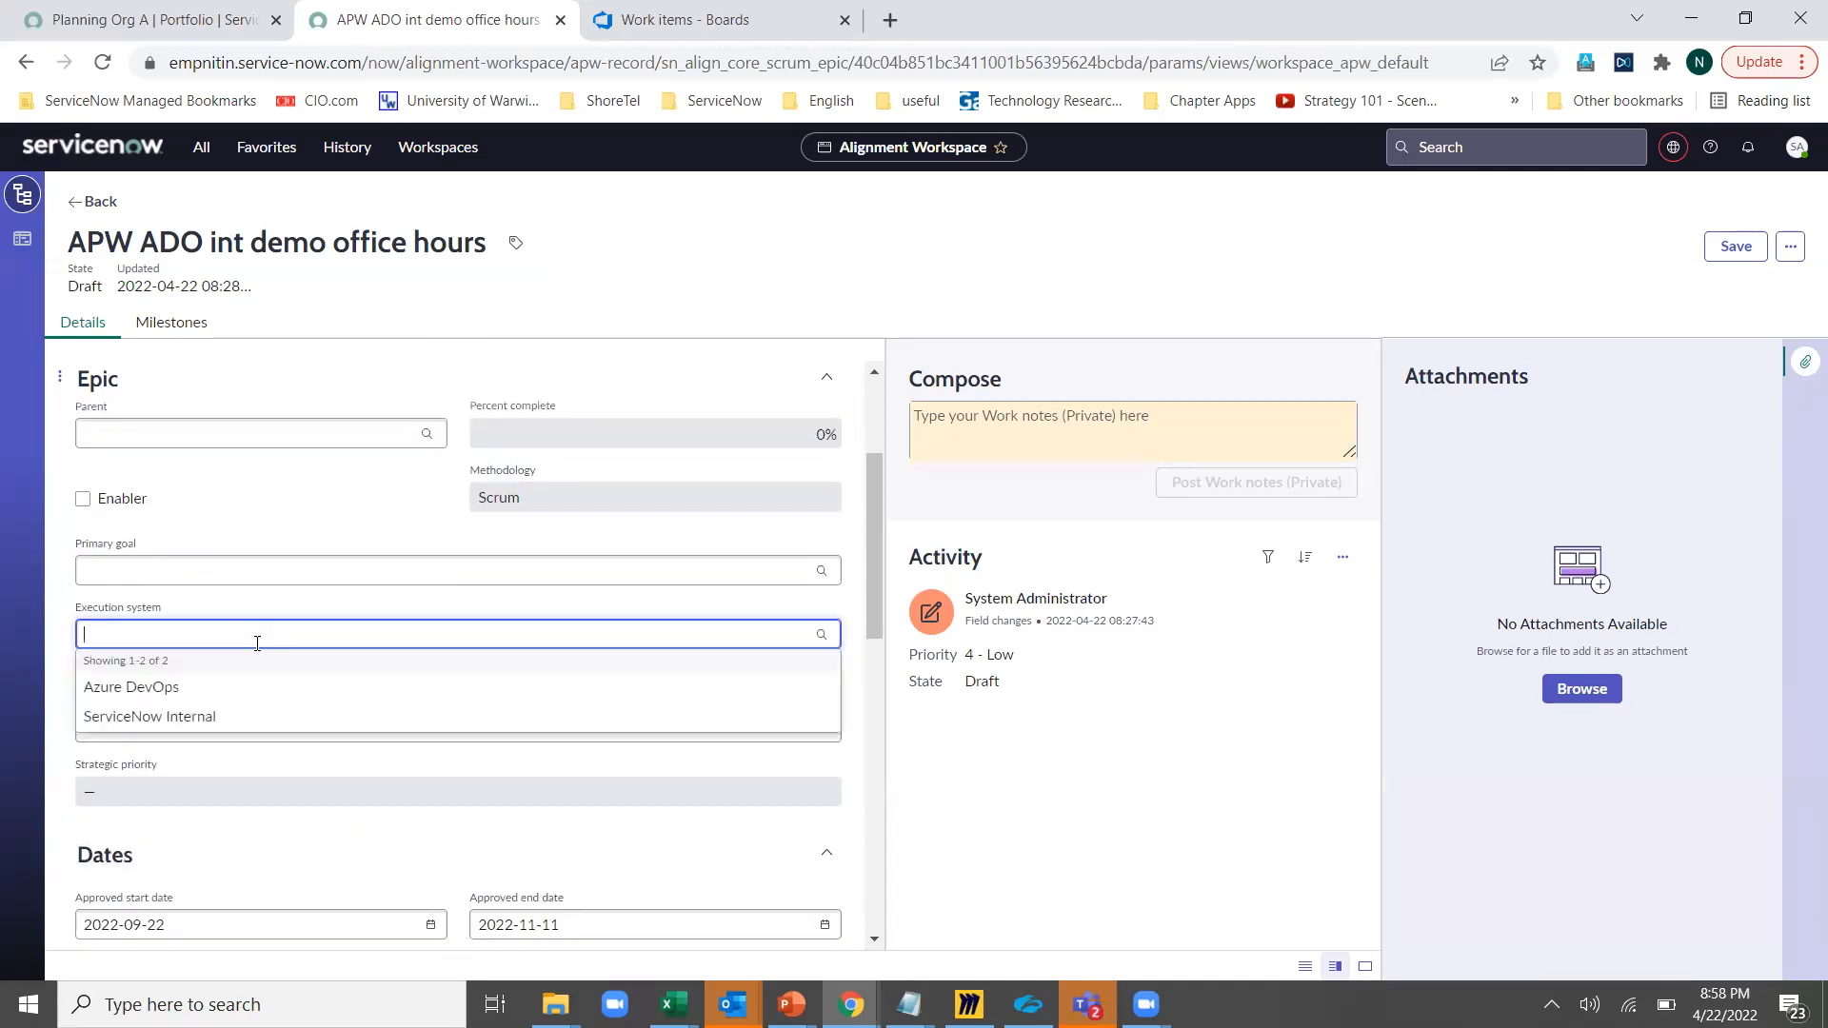
{"action": "left_click", "coordinate": [189, 688]}
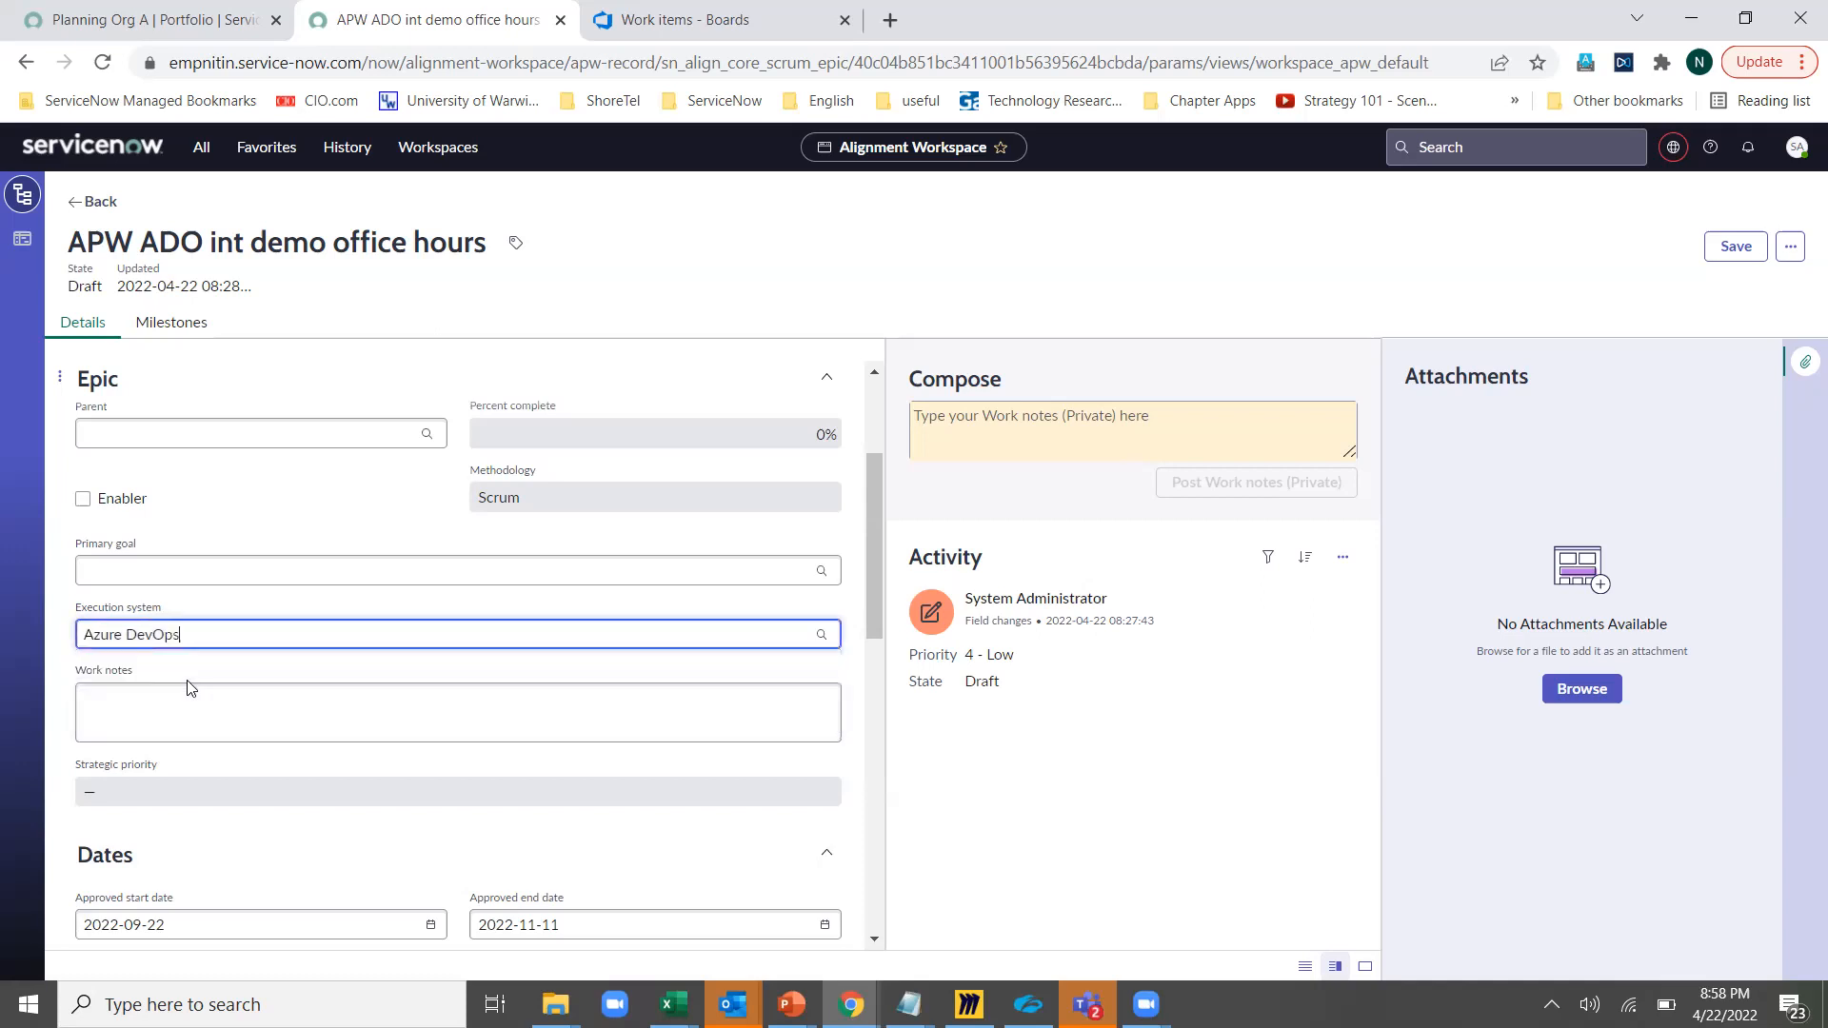
Set the epic's Azure DevOps project to "A Test Project", keep "A Test Project" as its area, and save the record
{"action": "scroll", "coordinate": [189, 689], "scroll_direction": "down", "scroll_amount": 12}
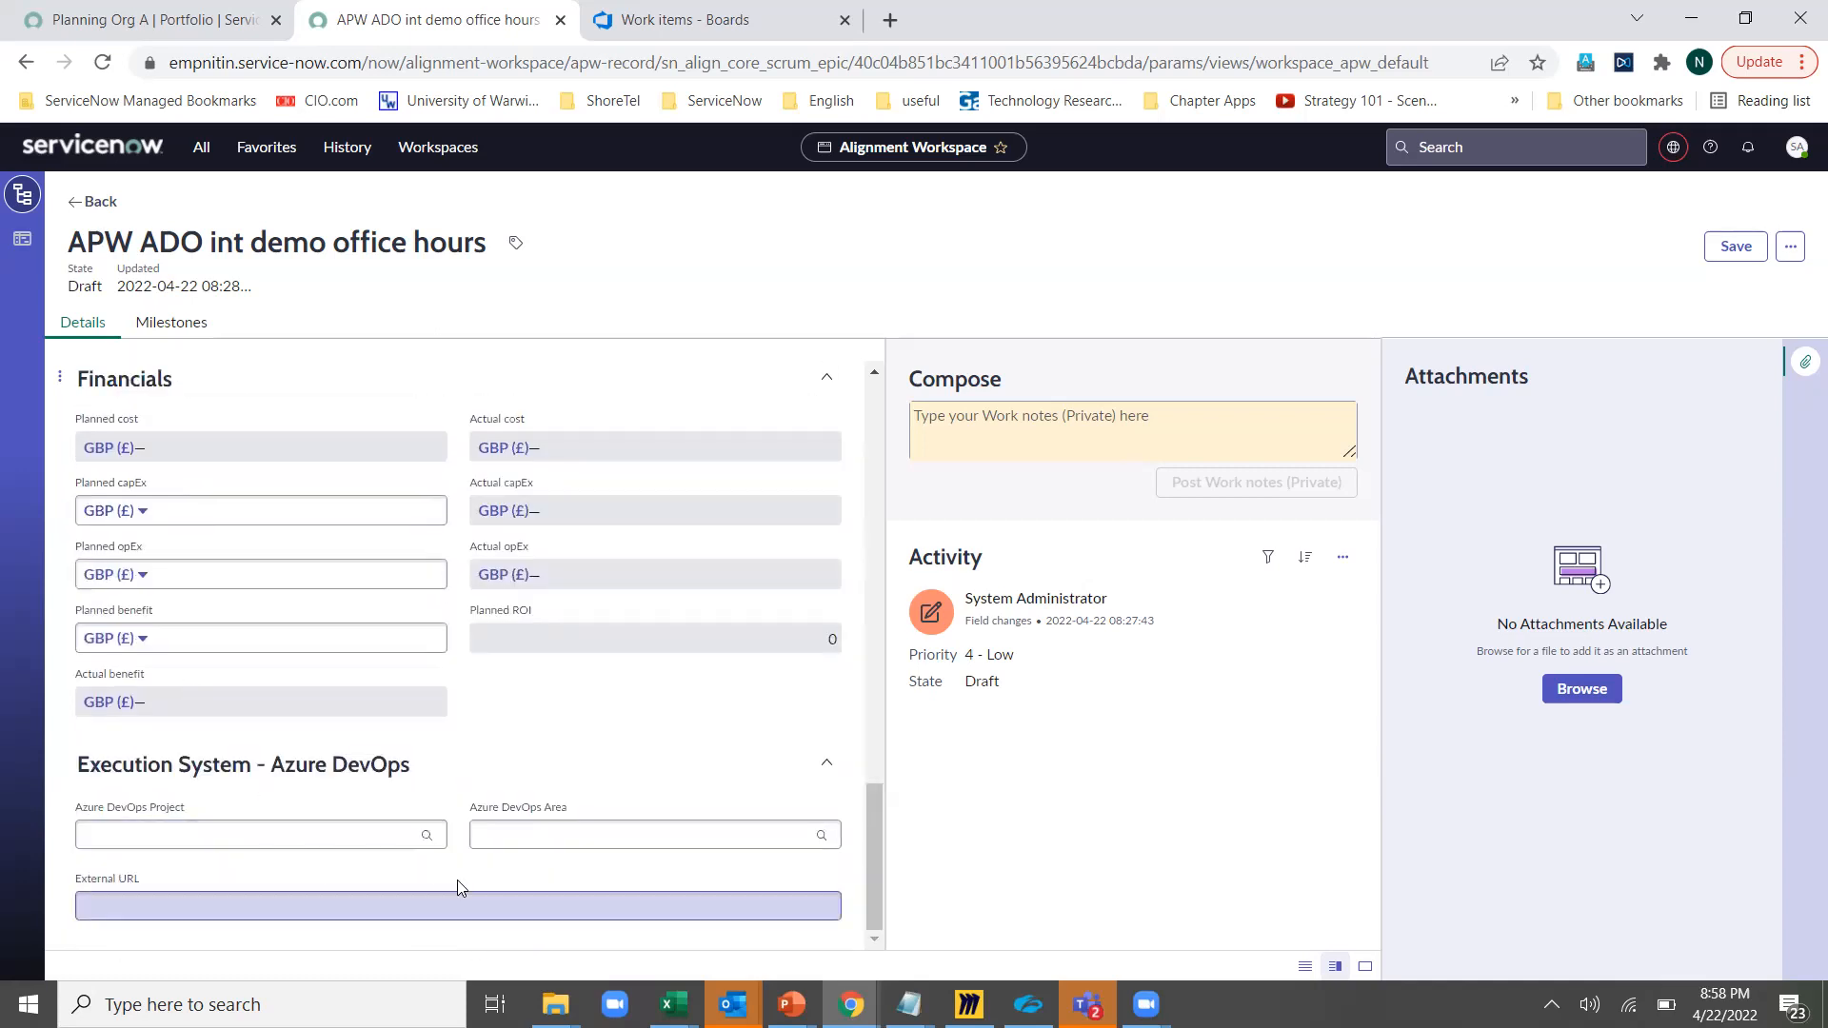
{"action": "left_click", "coordinate": [425, 837]}
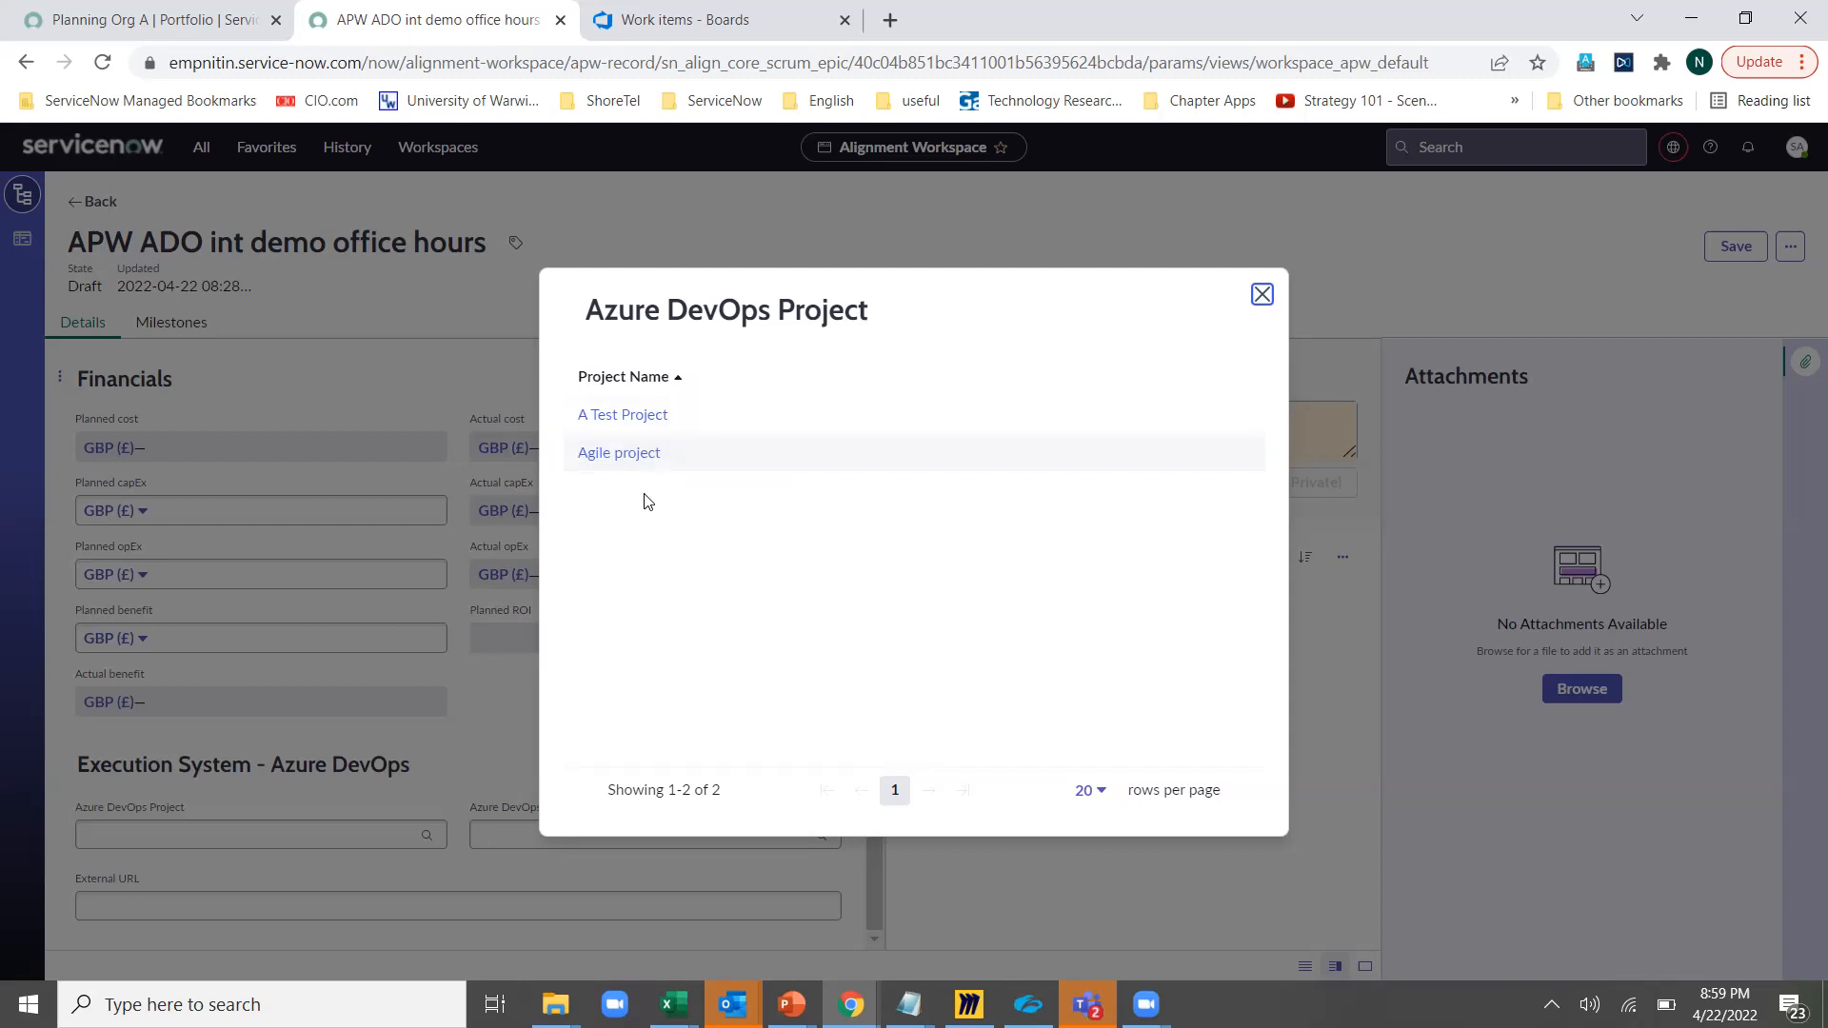
{"action": "left_click", "coordinate": [638, 416]}
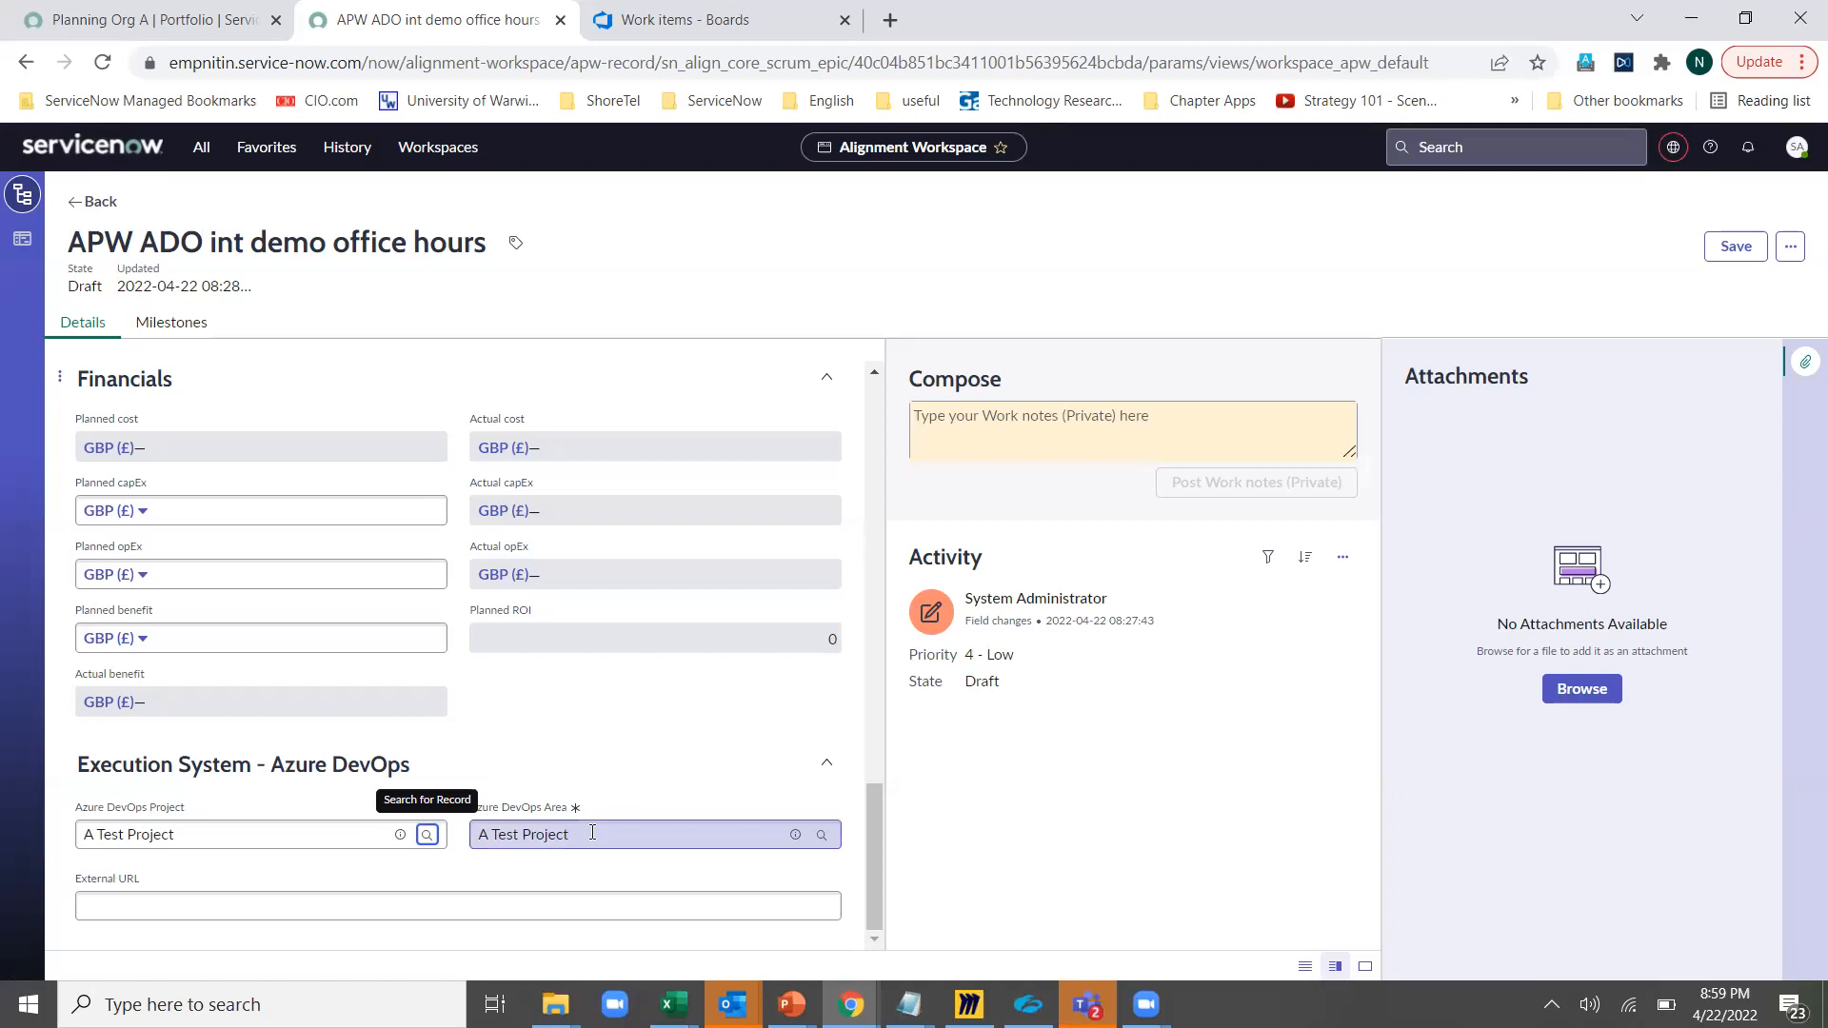
{"action": "left_click", "coordinate": [592, 832]}
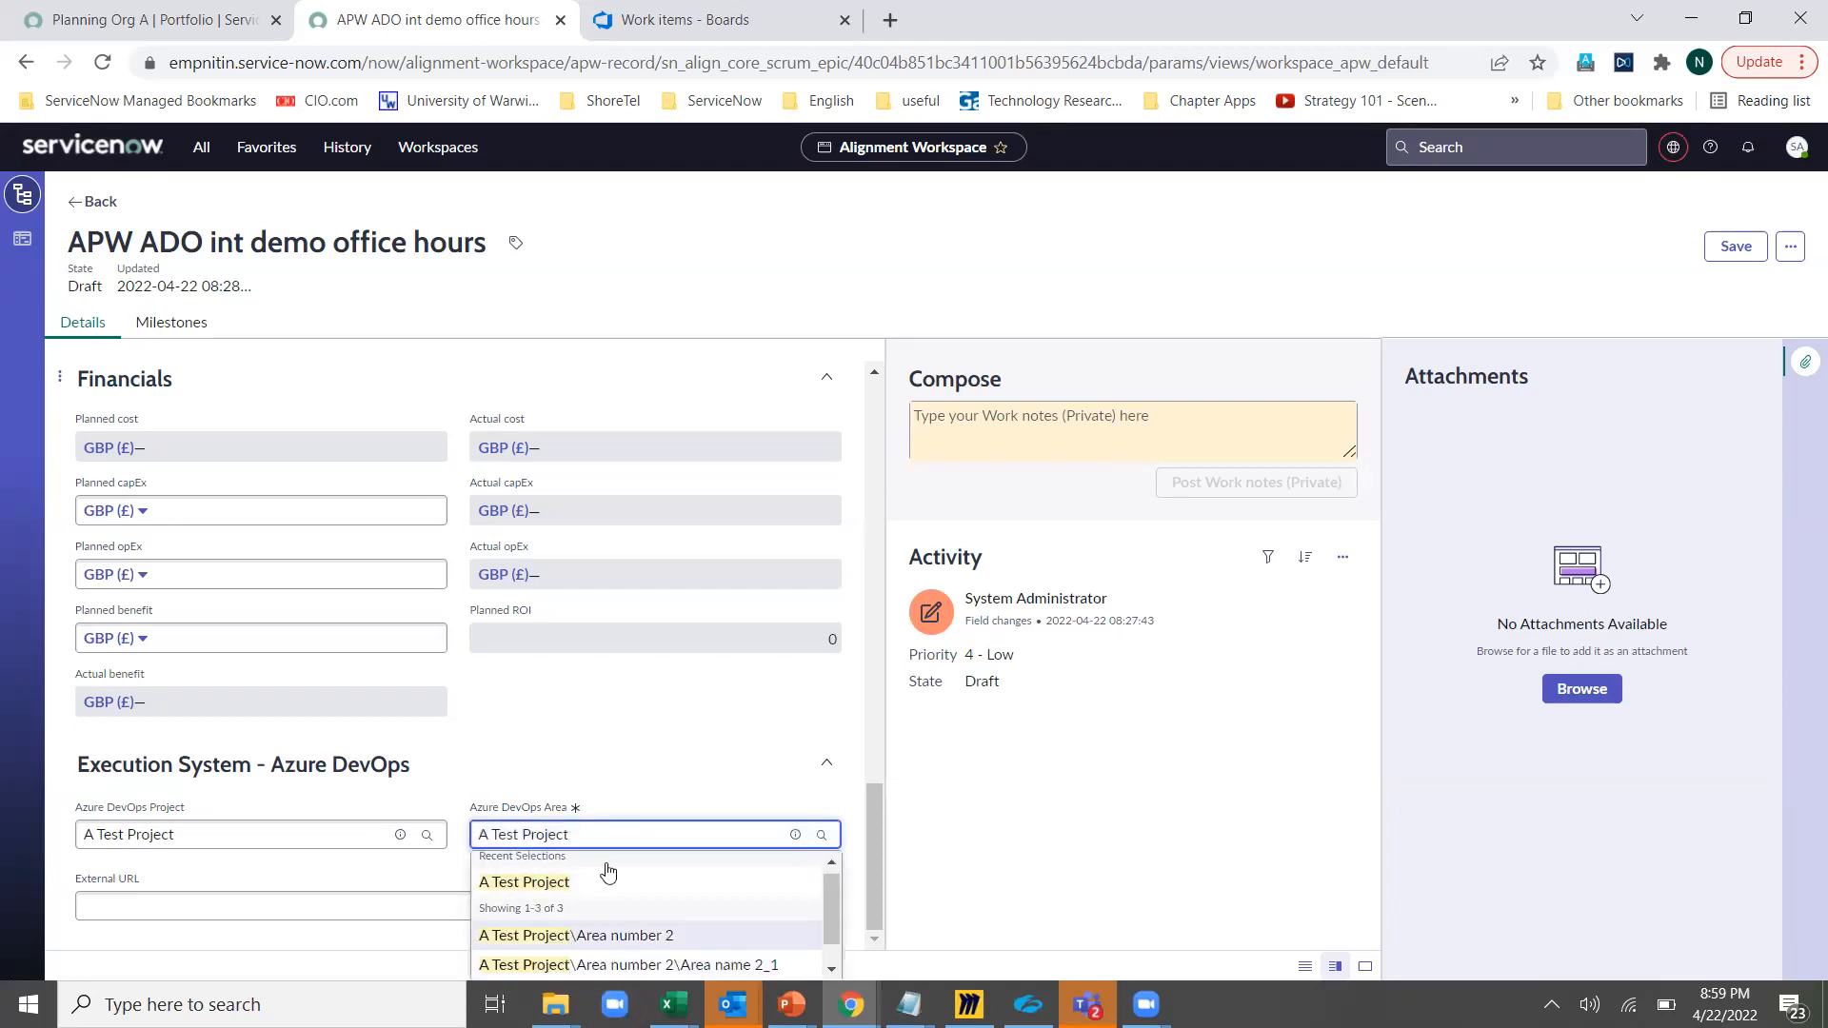
{"action": "left_click", "coordinate": [574, 728]}
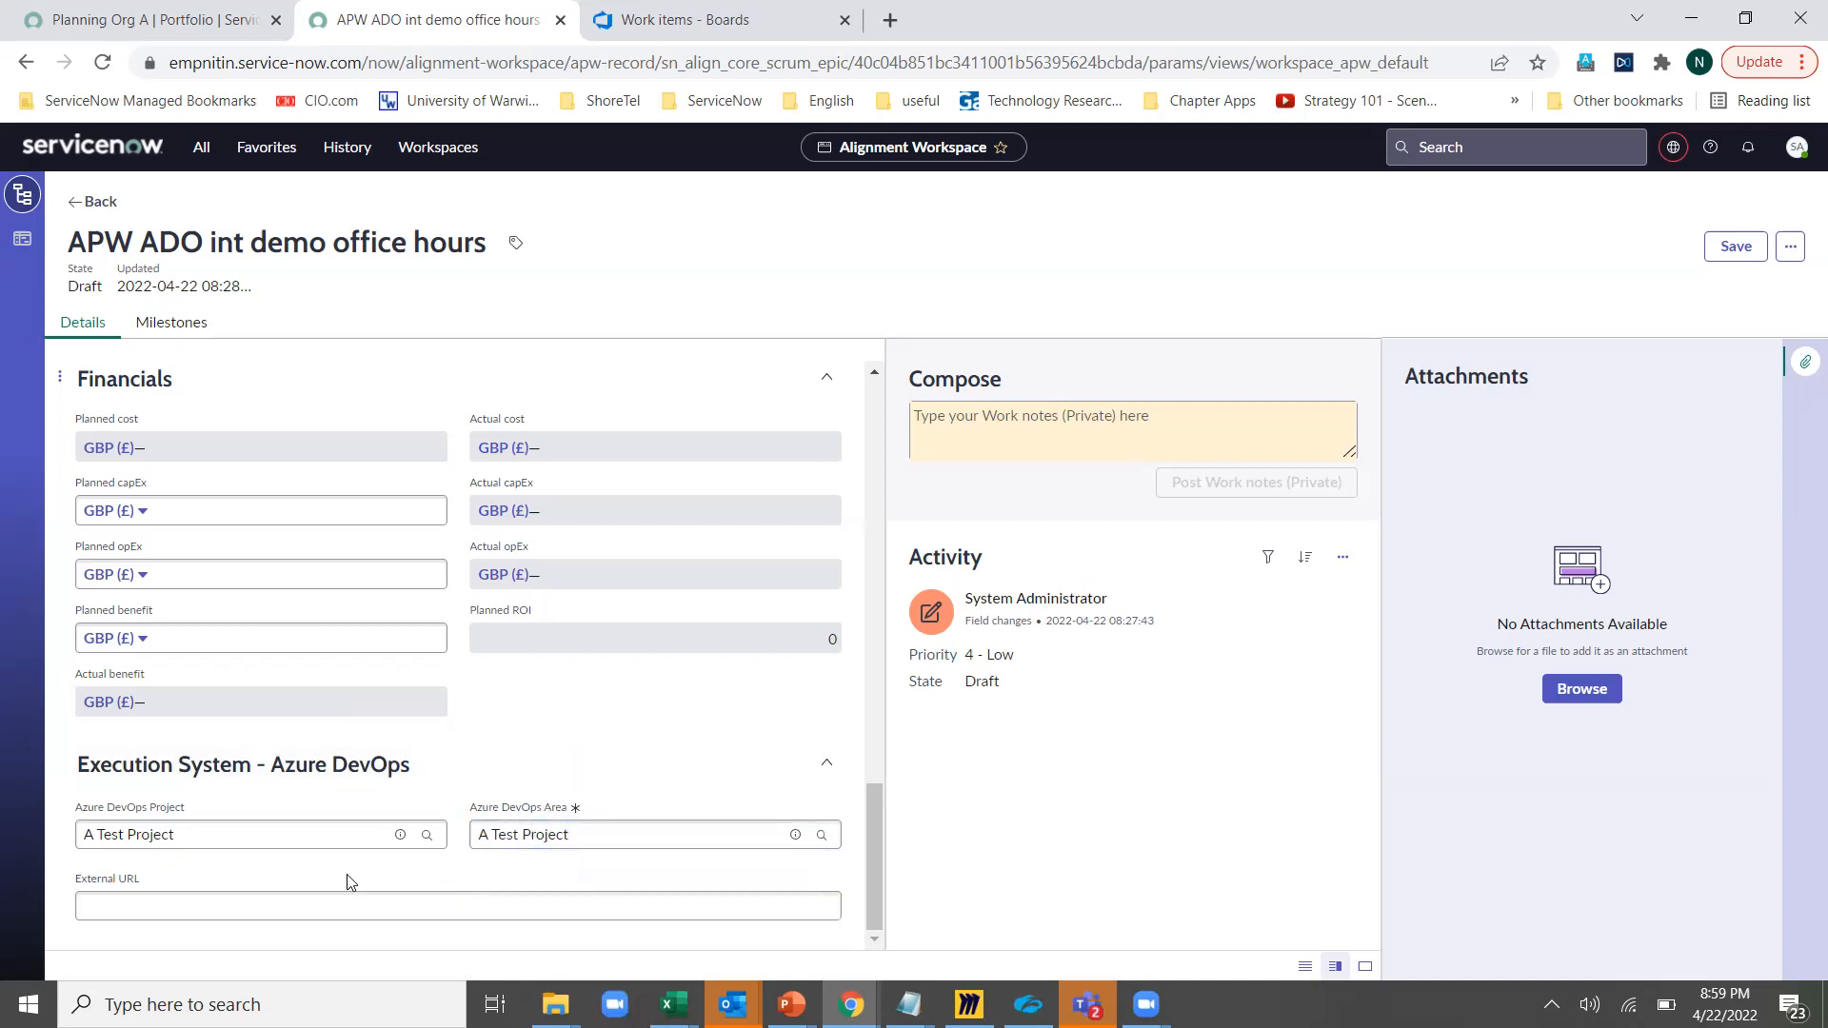
{"action": "left_click", "coordinate": [1736, 247]}
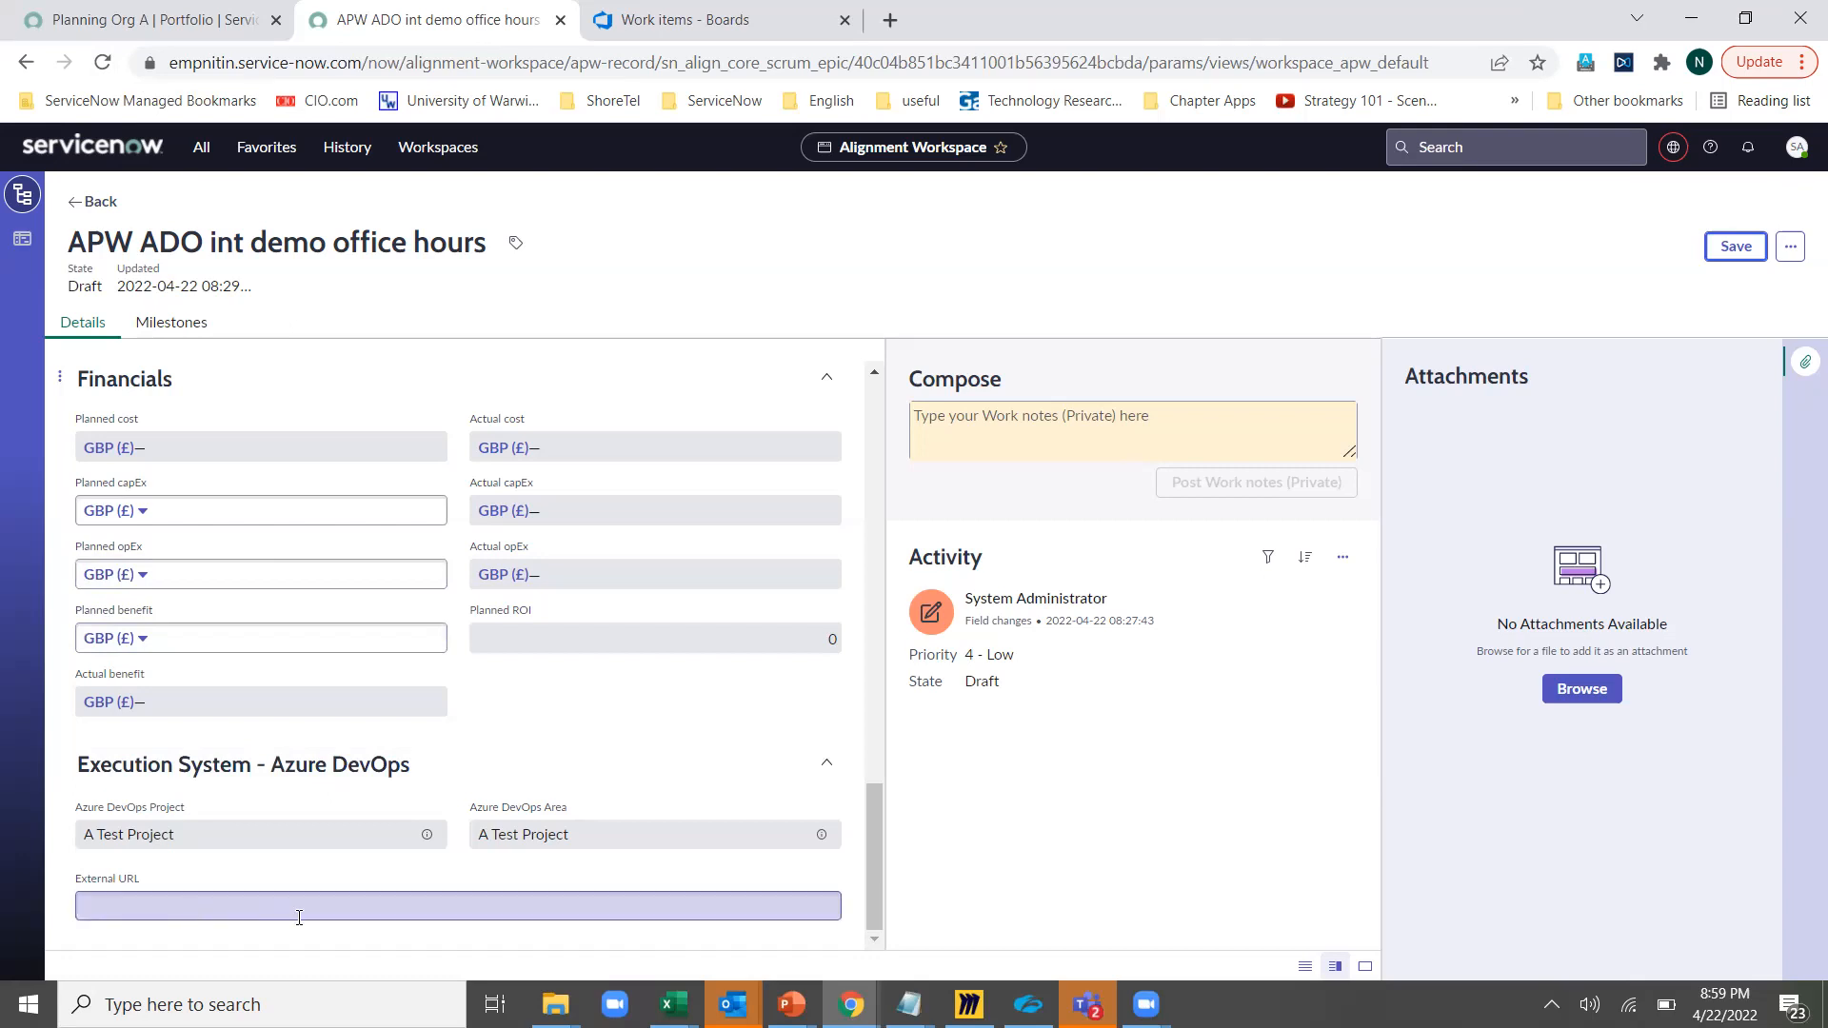
Reload the epic, follow its external URL to Azure DevOps, and open the same epic from the project's work items list
{"action": "left_click", "coordinate": [104, 65]}
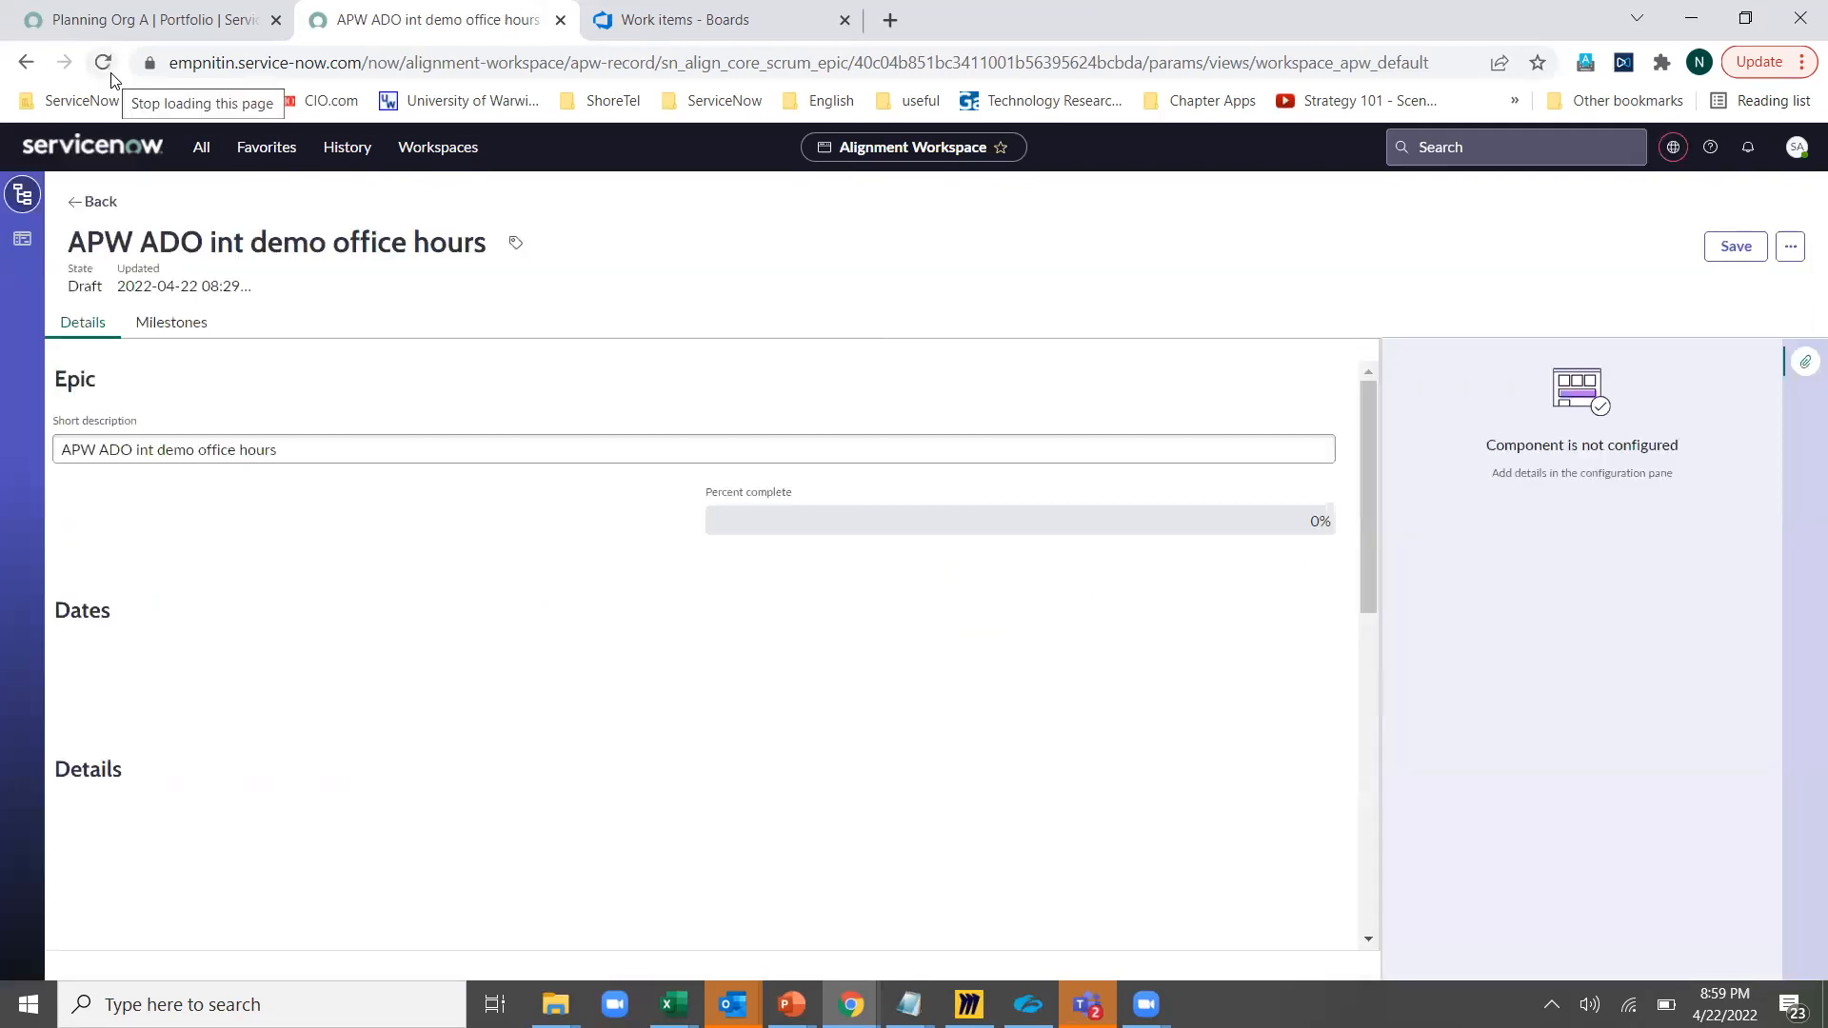
{"action": "scroll", "coordinate": [188, 420], "scroll_direction": "down", "scroll_amount": 15}
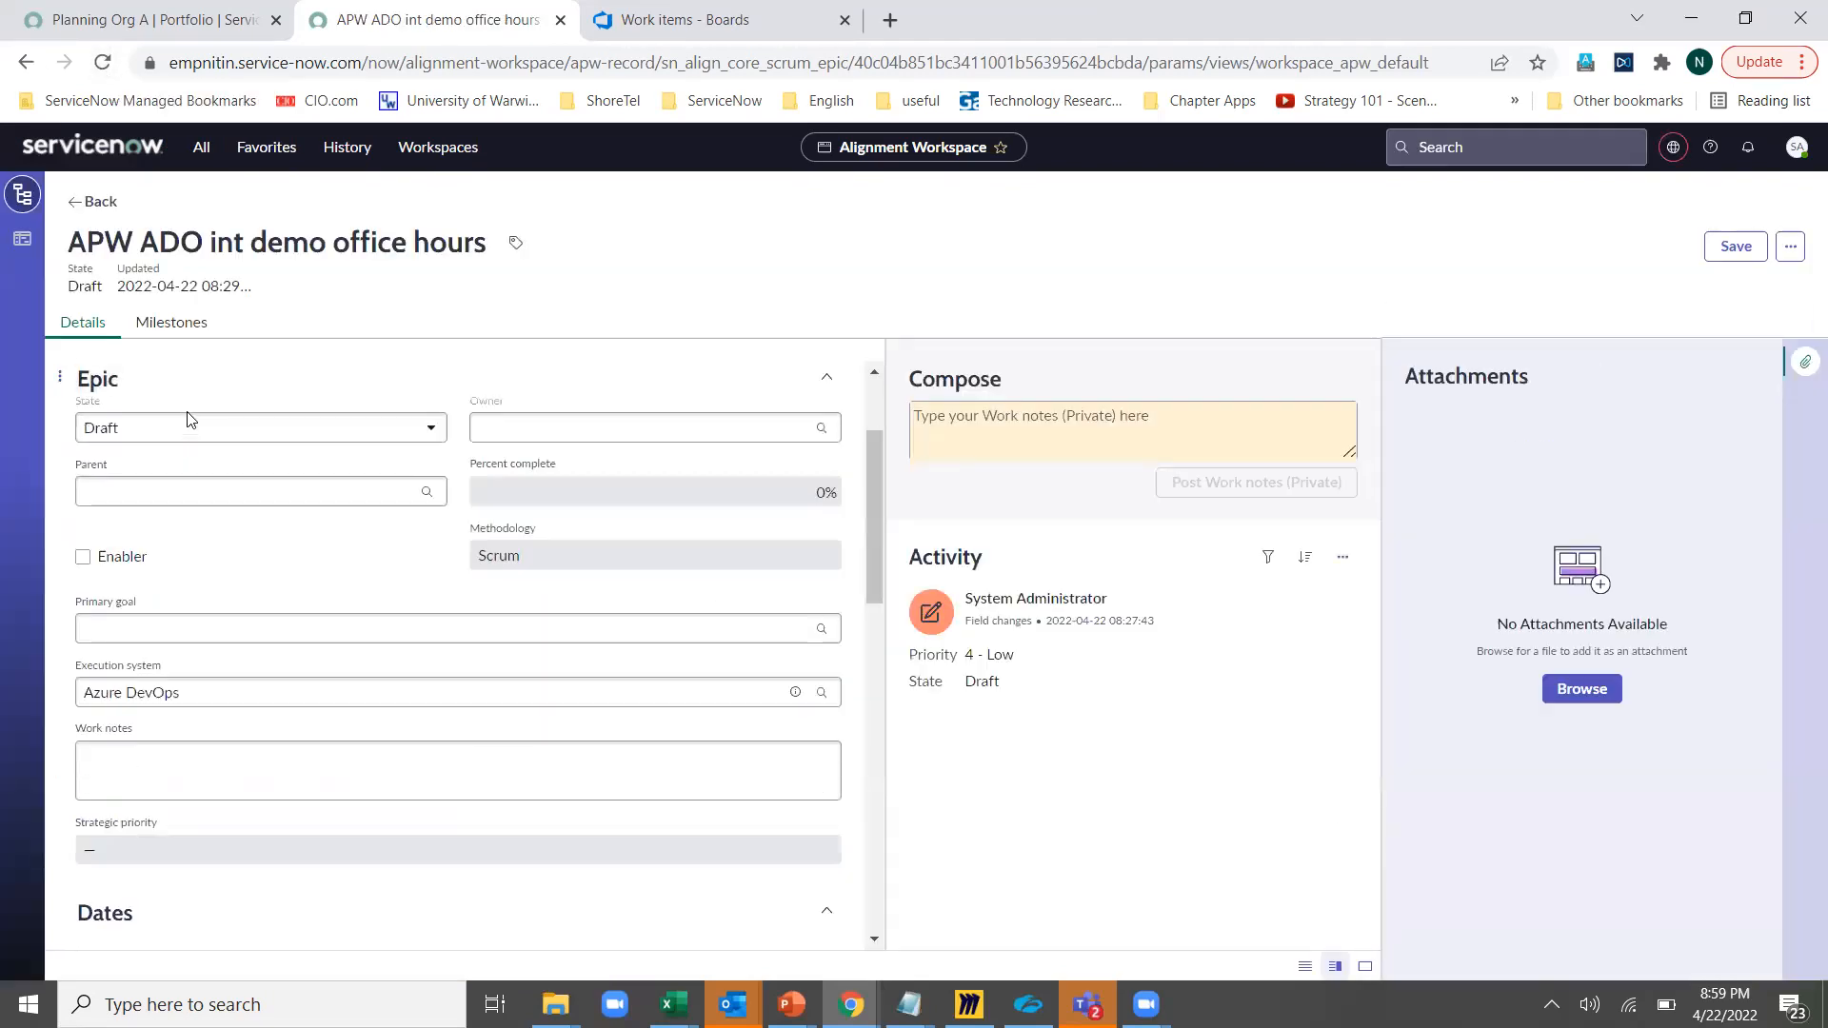
{"action": "scroll", "coordinate": [188, 420], "scroll_direction": "down", "scroll_amount": 1}
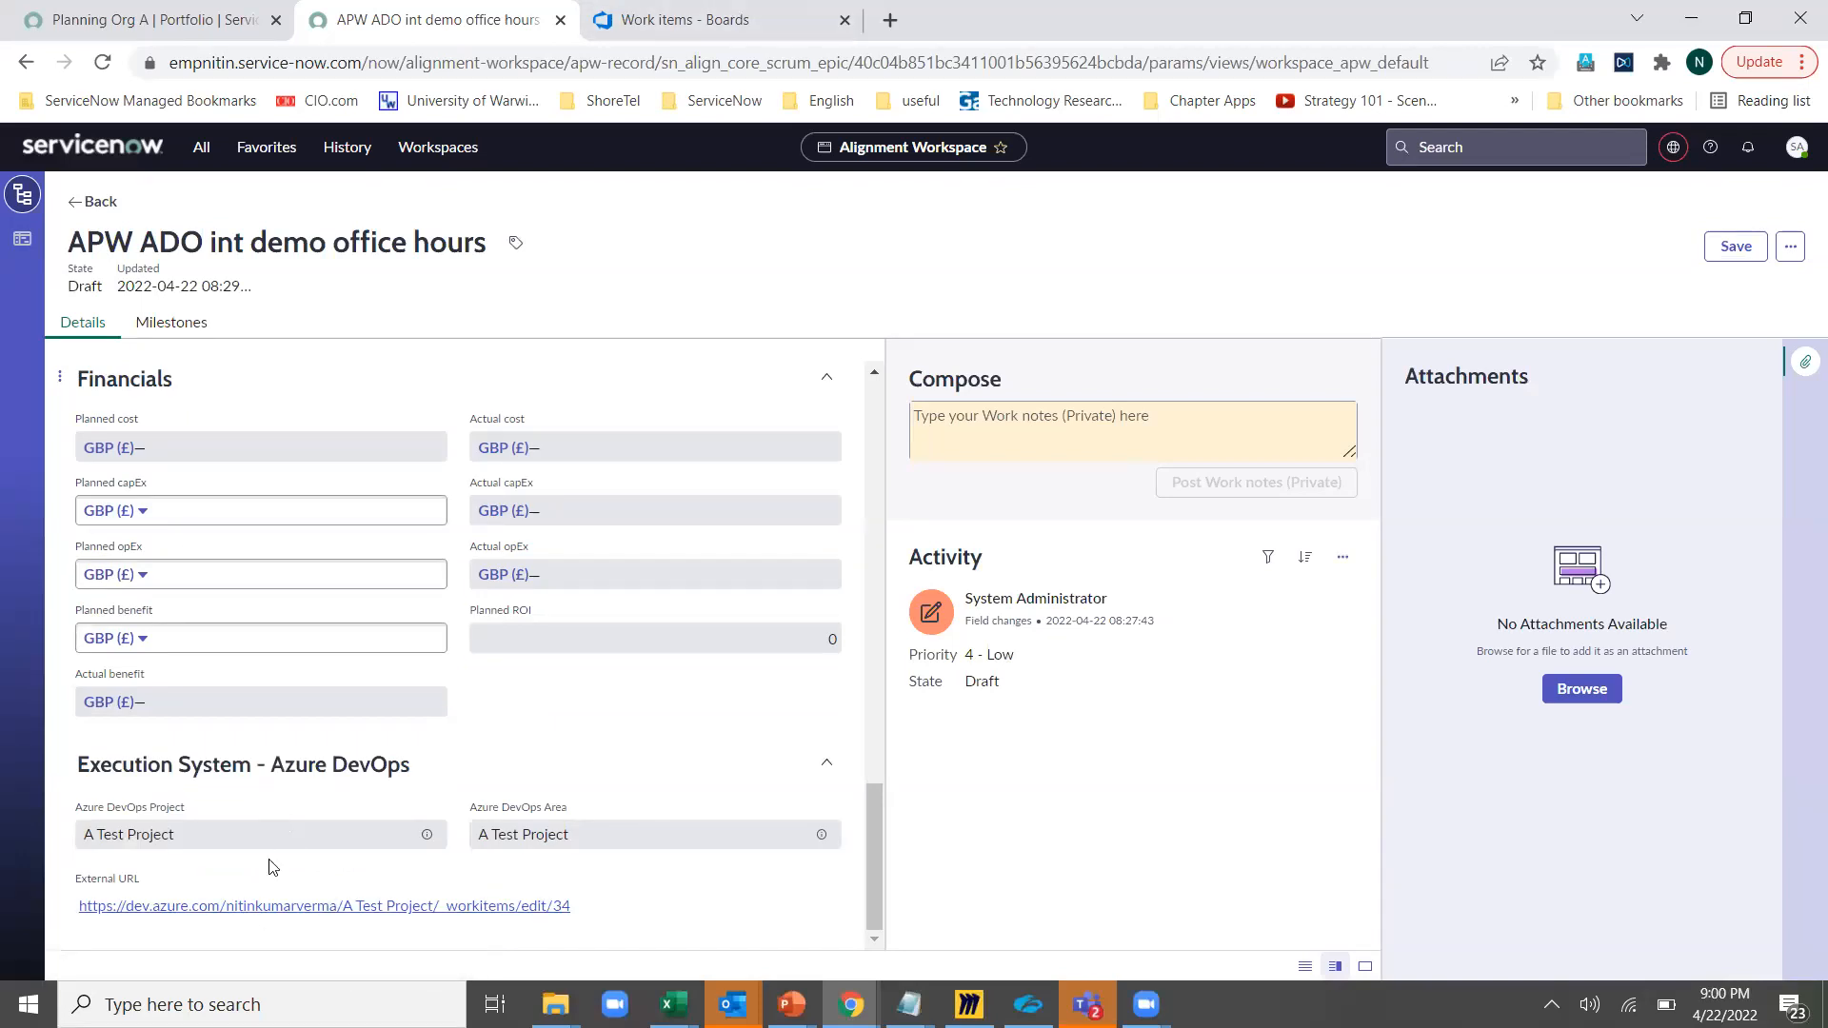
{"action": "left_click", "coordinate": [286, 910]}
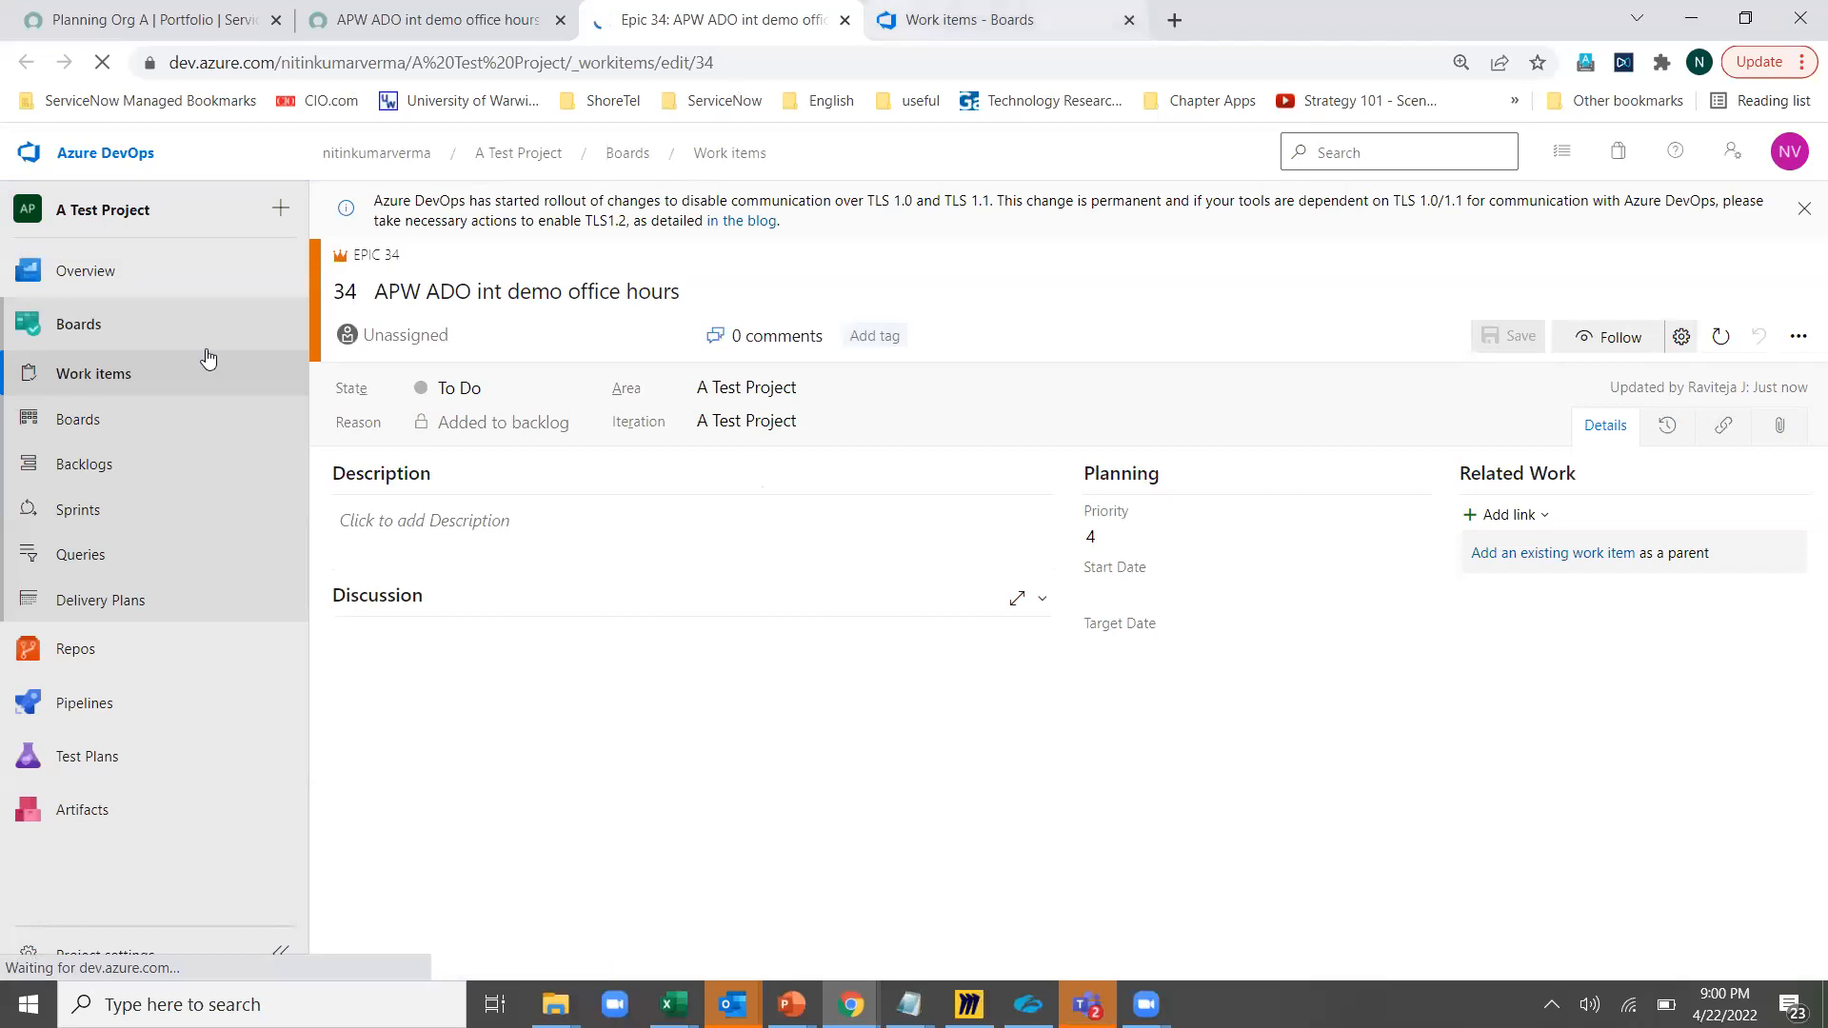
{"action": "left_click", "coordinate": [130, 372]}
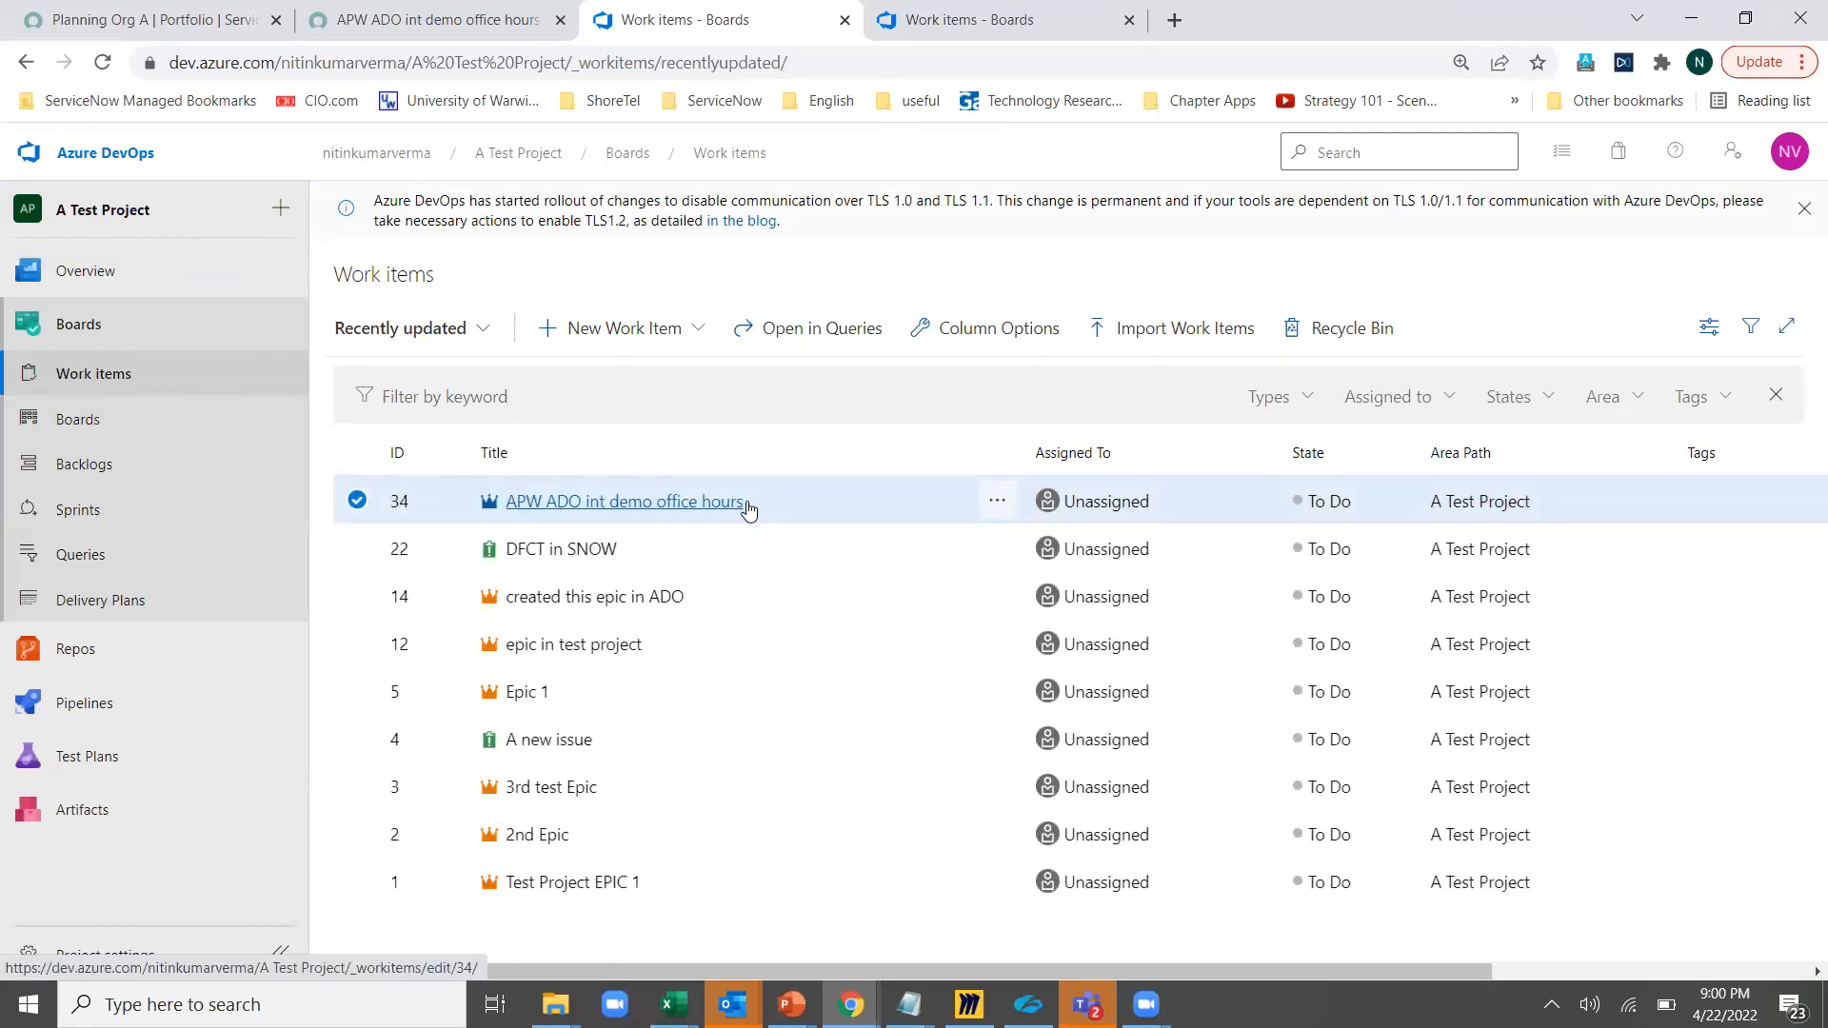
{"action": "left_click", "coordinate": [704, 506]}
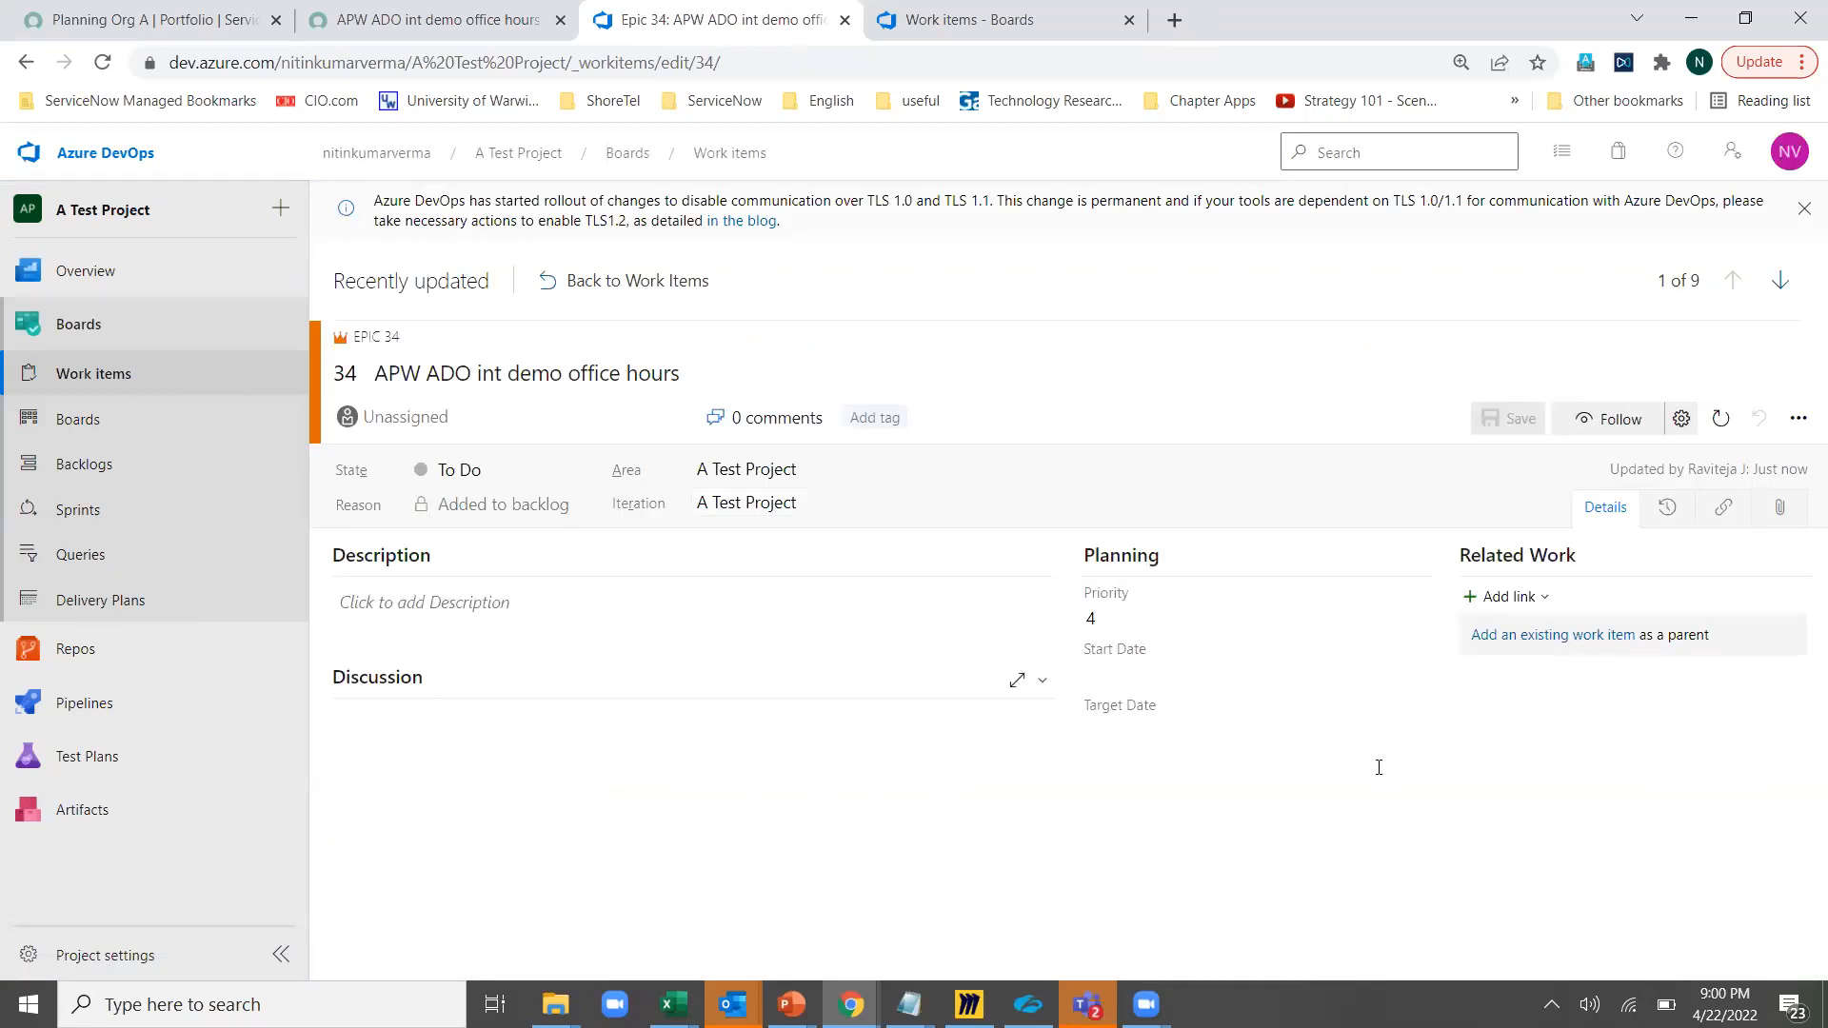
Set the Azure DevOps epic's priority to 2 and its start date to 22/04/2022, and save it
{"action": "left_click", "coordinate": [1175, 612]}
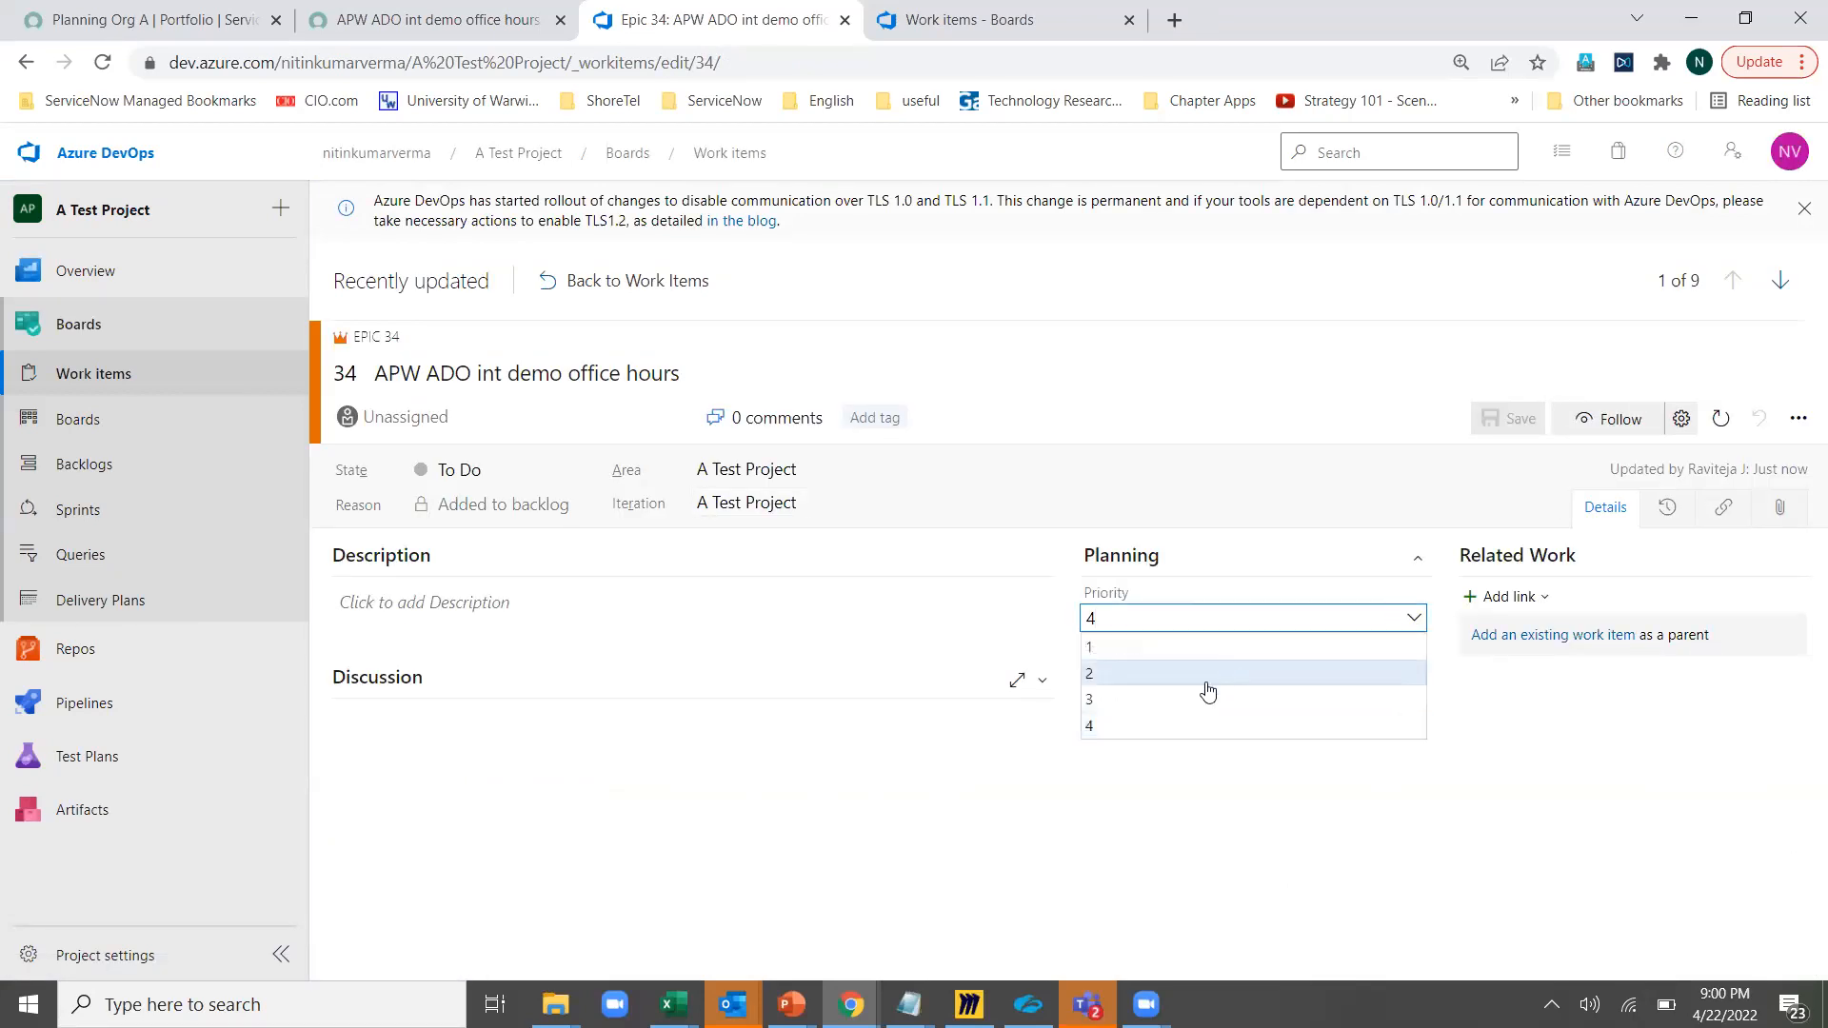
{"action": "left_click", "coordinate": [1207, 673]}
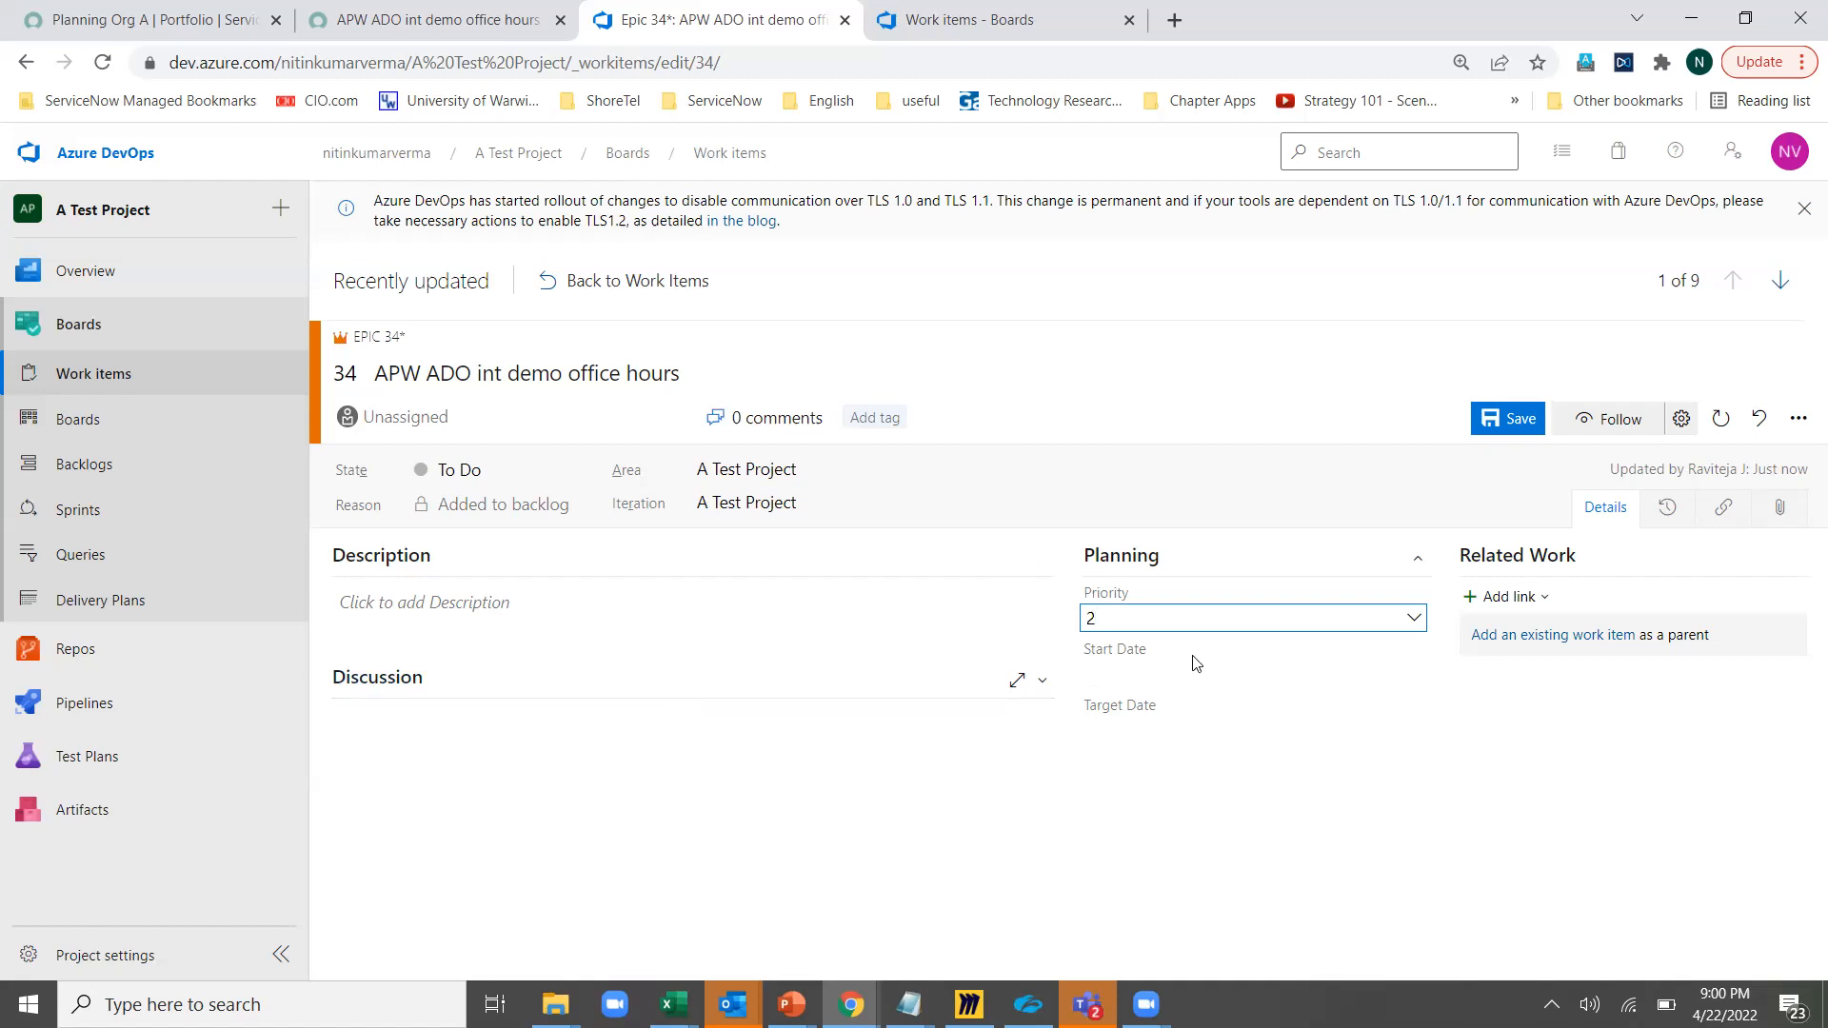
{"action": "left_click", "coordinate": [1204, 679]}
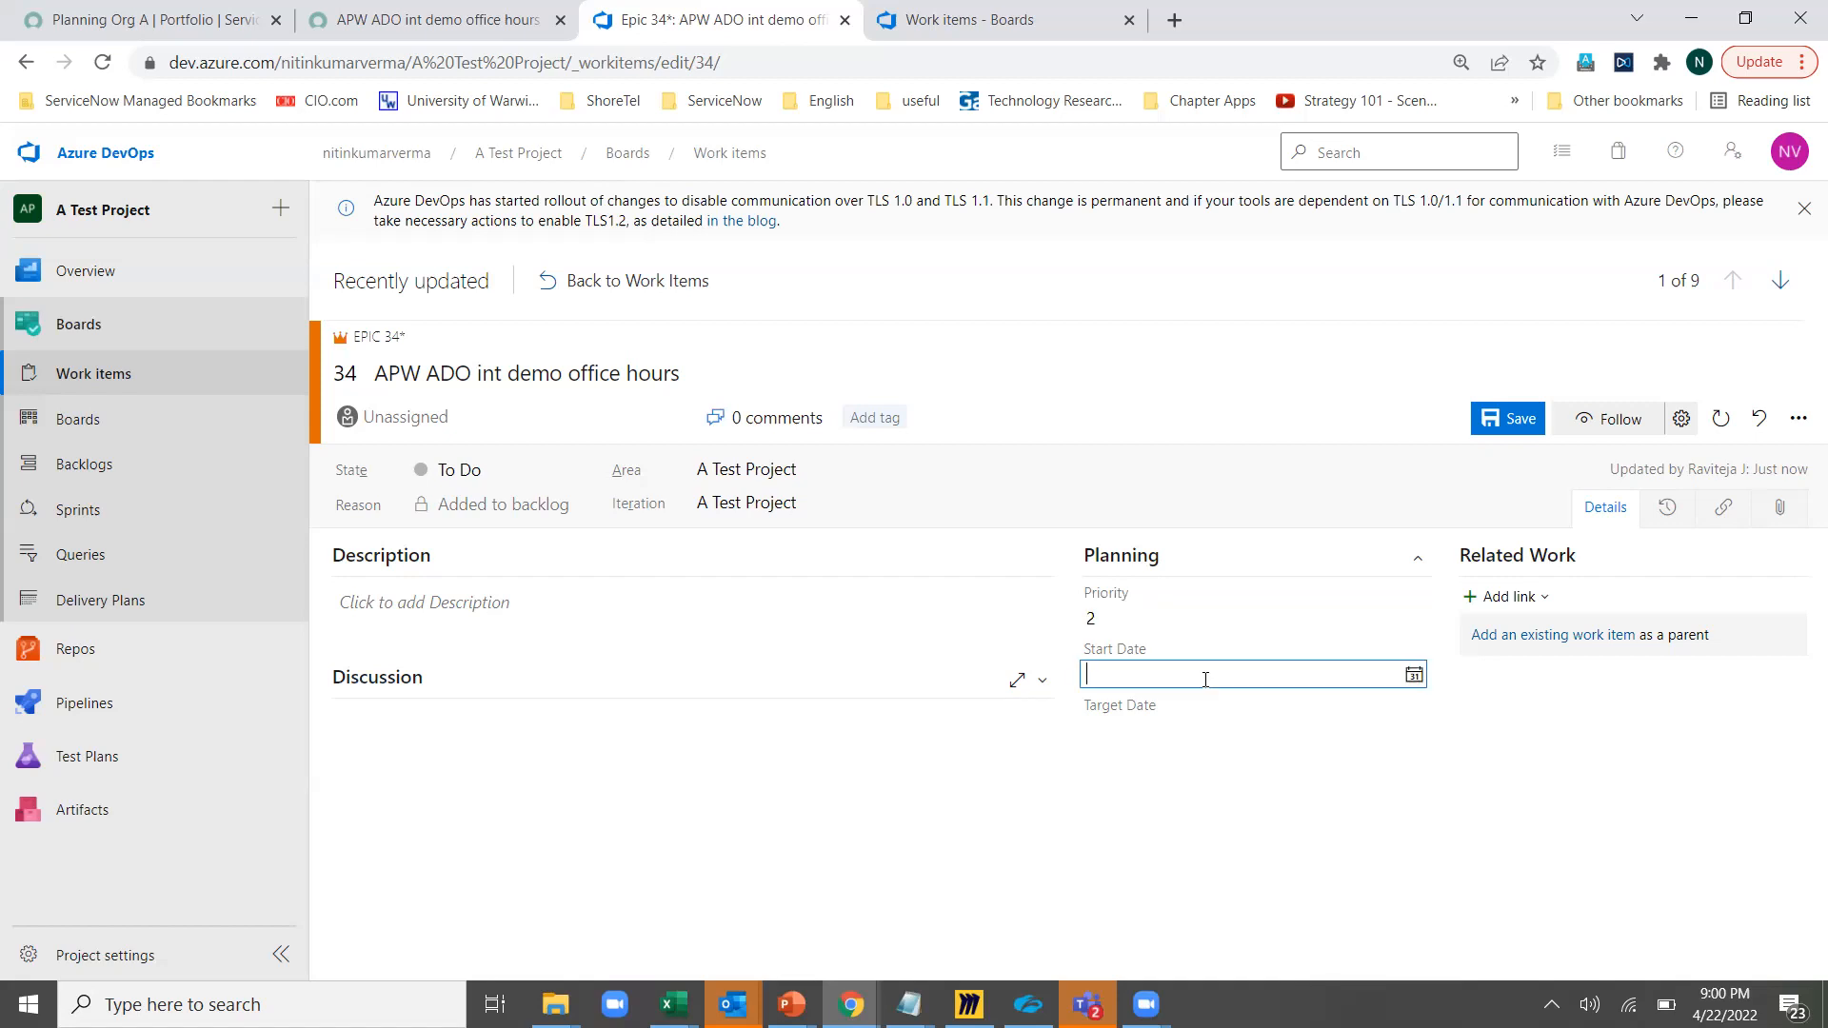
{"action": "left_click", "coordinate": [1415, 676]}
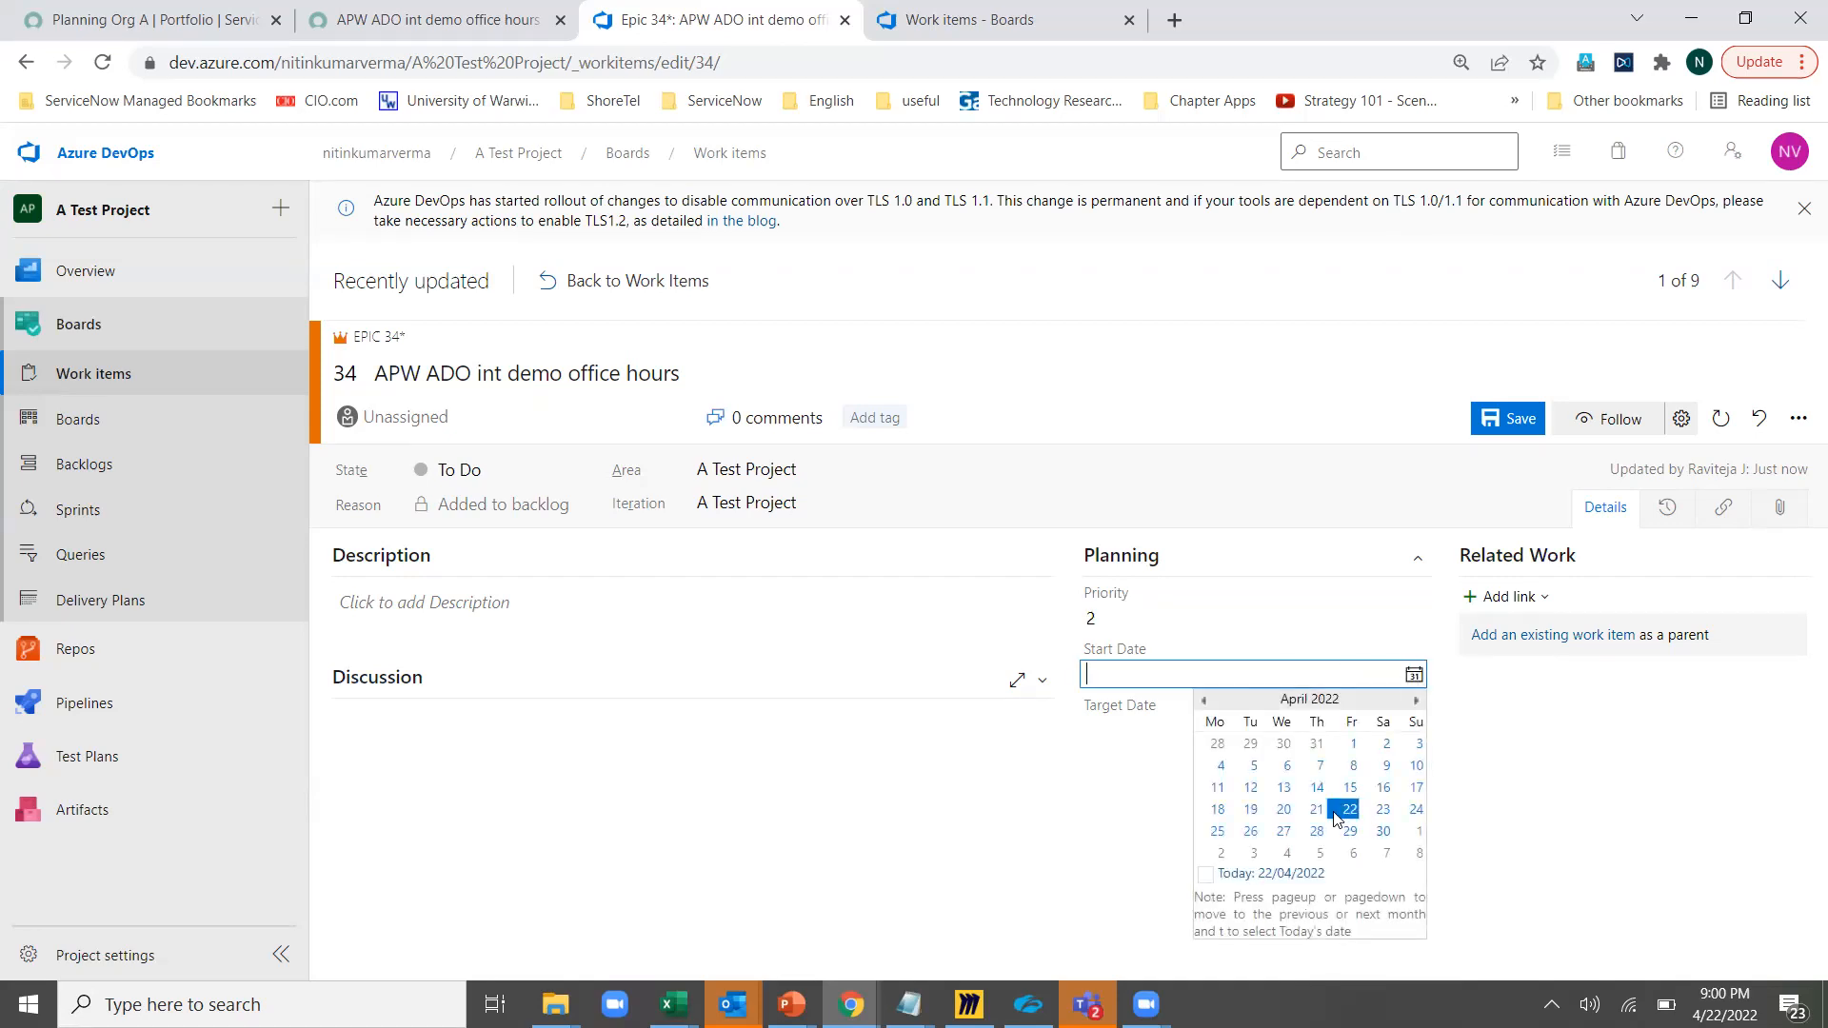
{"action": "left_click", "coordinate": [1343, 817]}
{"action": "left_click", "coordinate": [1520, 422]}
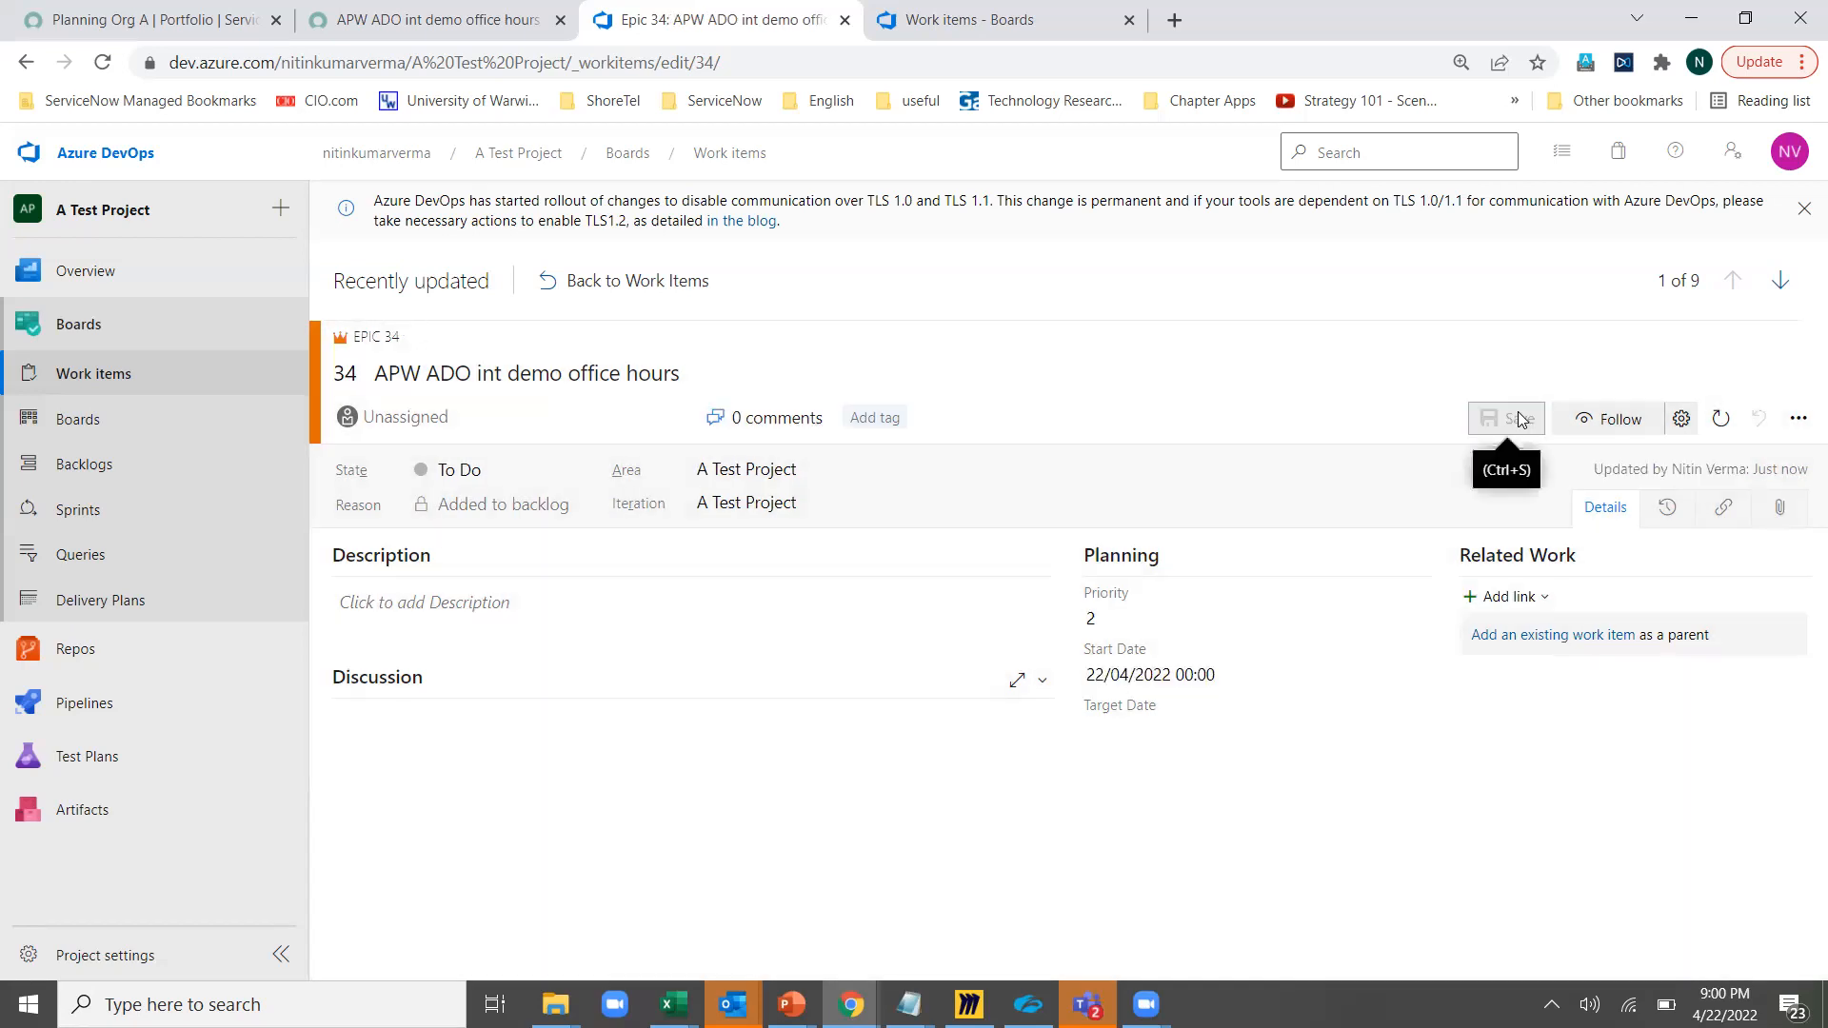
Switch to the ServiceNow epic, reload it, and check its activity, actual start date and priority for the Azure DevOps changes
{"action": "left_click", "coordinate": [470, 7]}
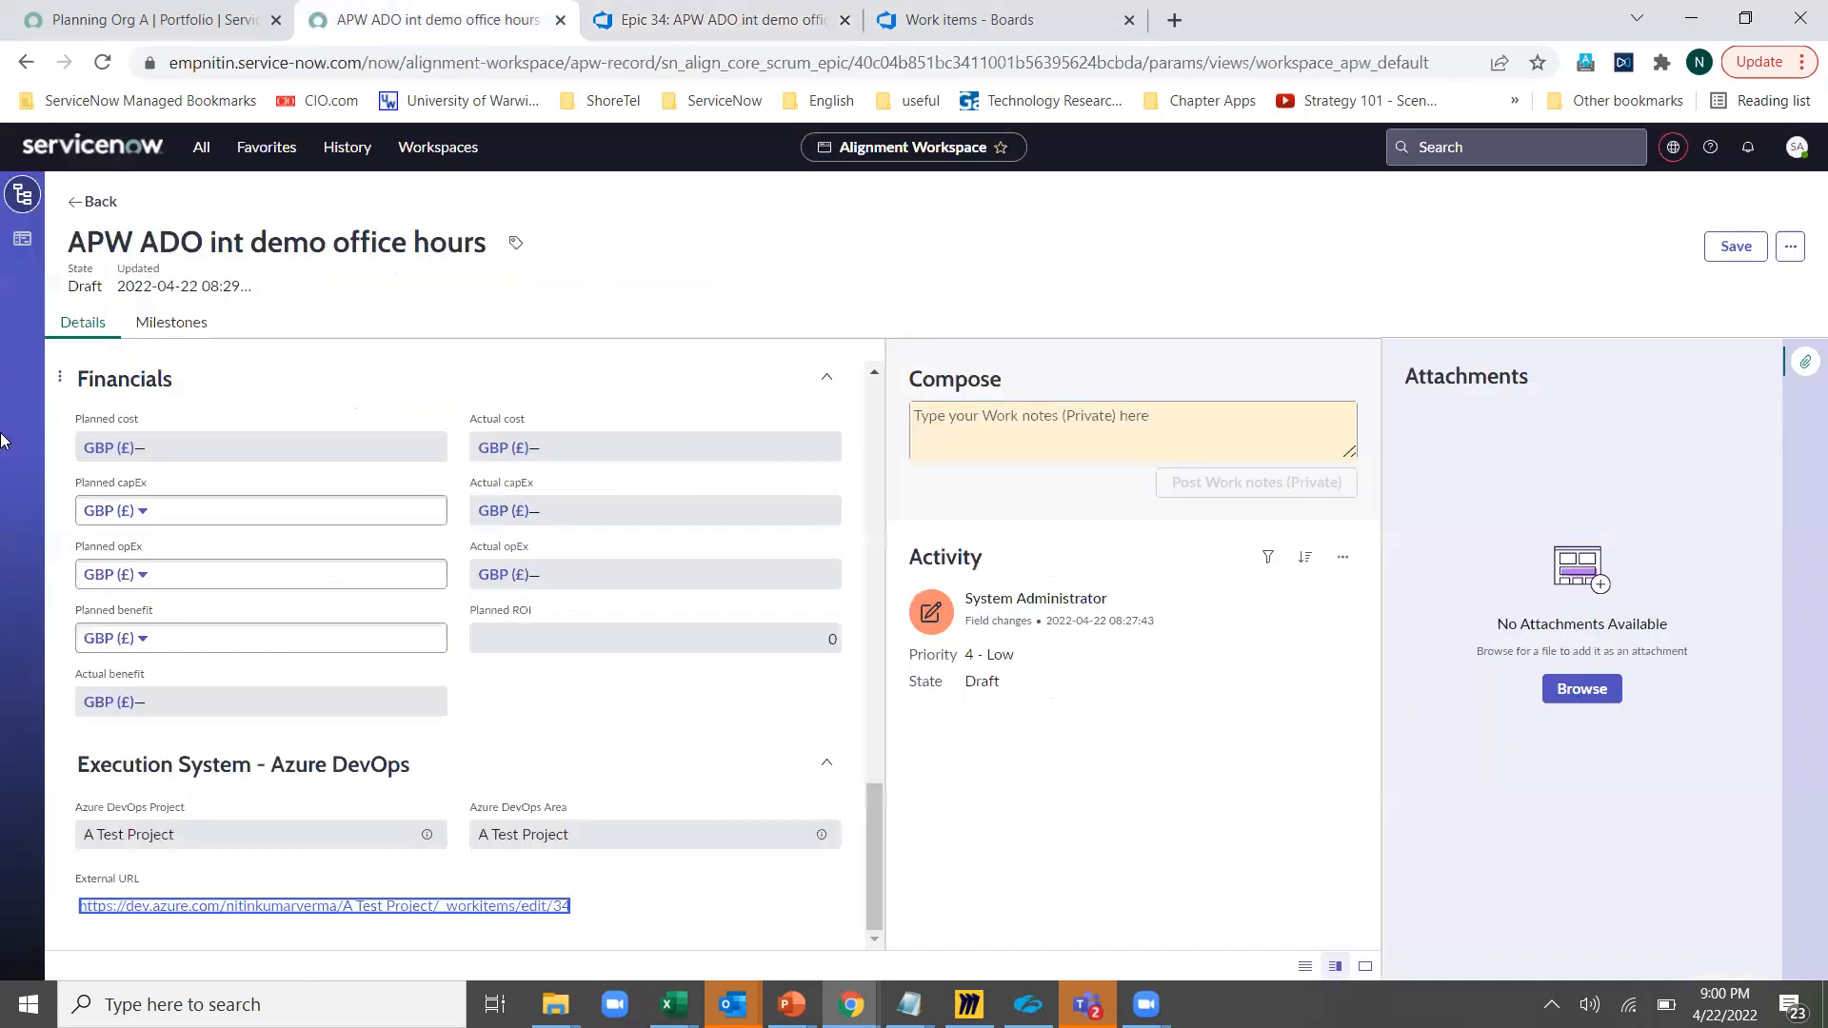
{"action": "scroll", "coordinate": [286, 505], "scroll_direction": "up", "scroll_amount": 10}
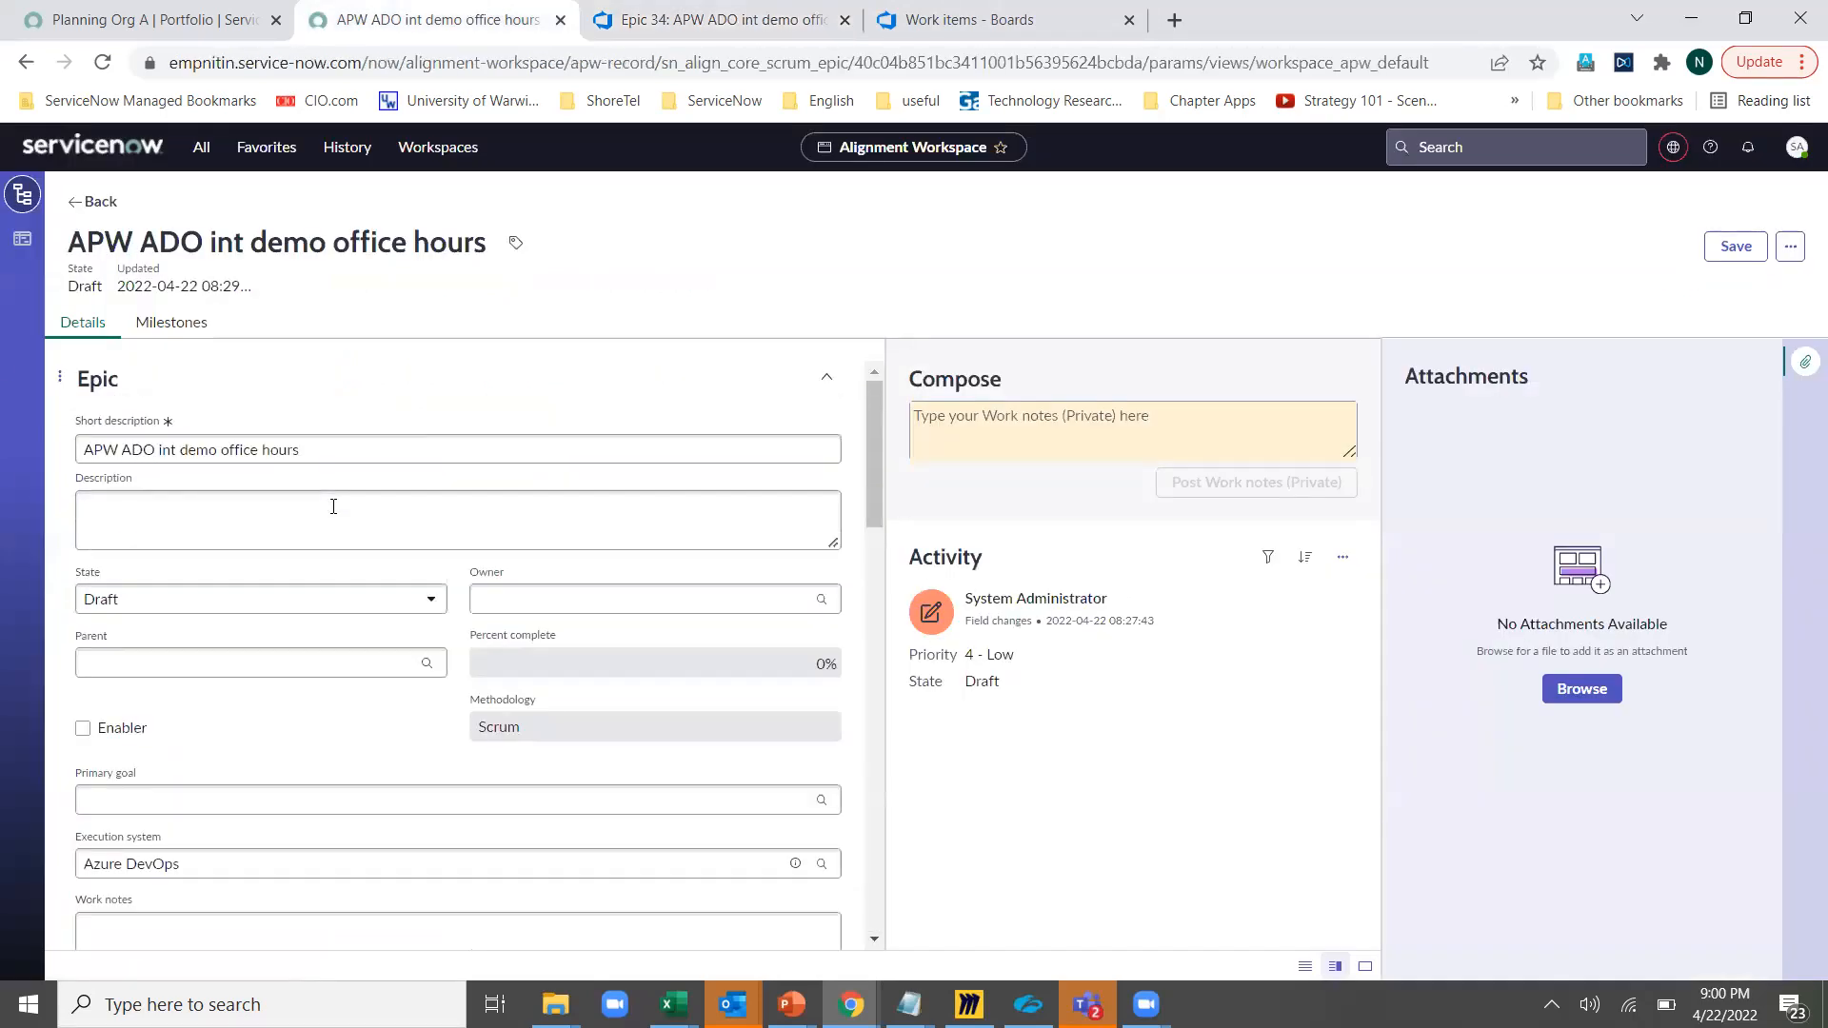
{"action": "left_click", "coordinate": [103, 63]}
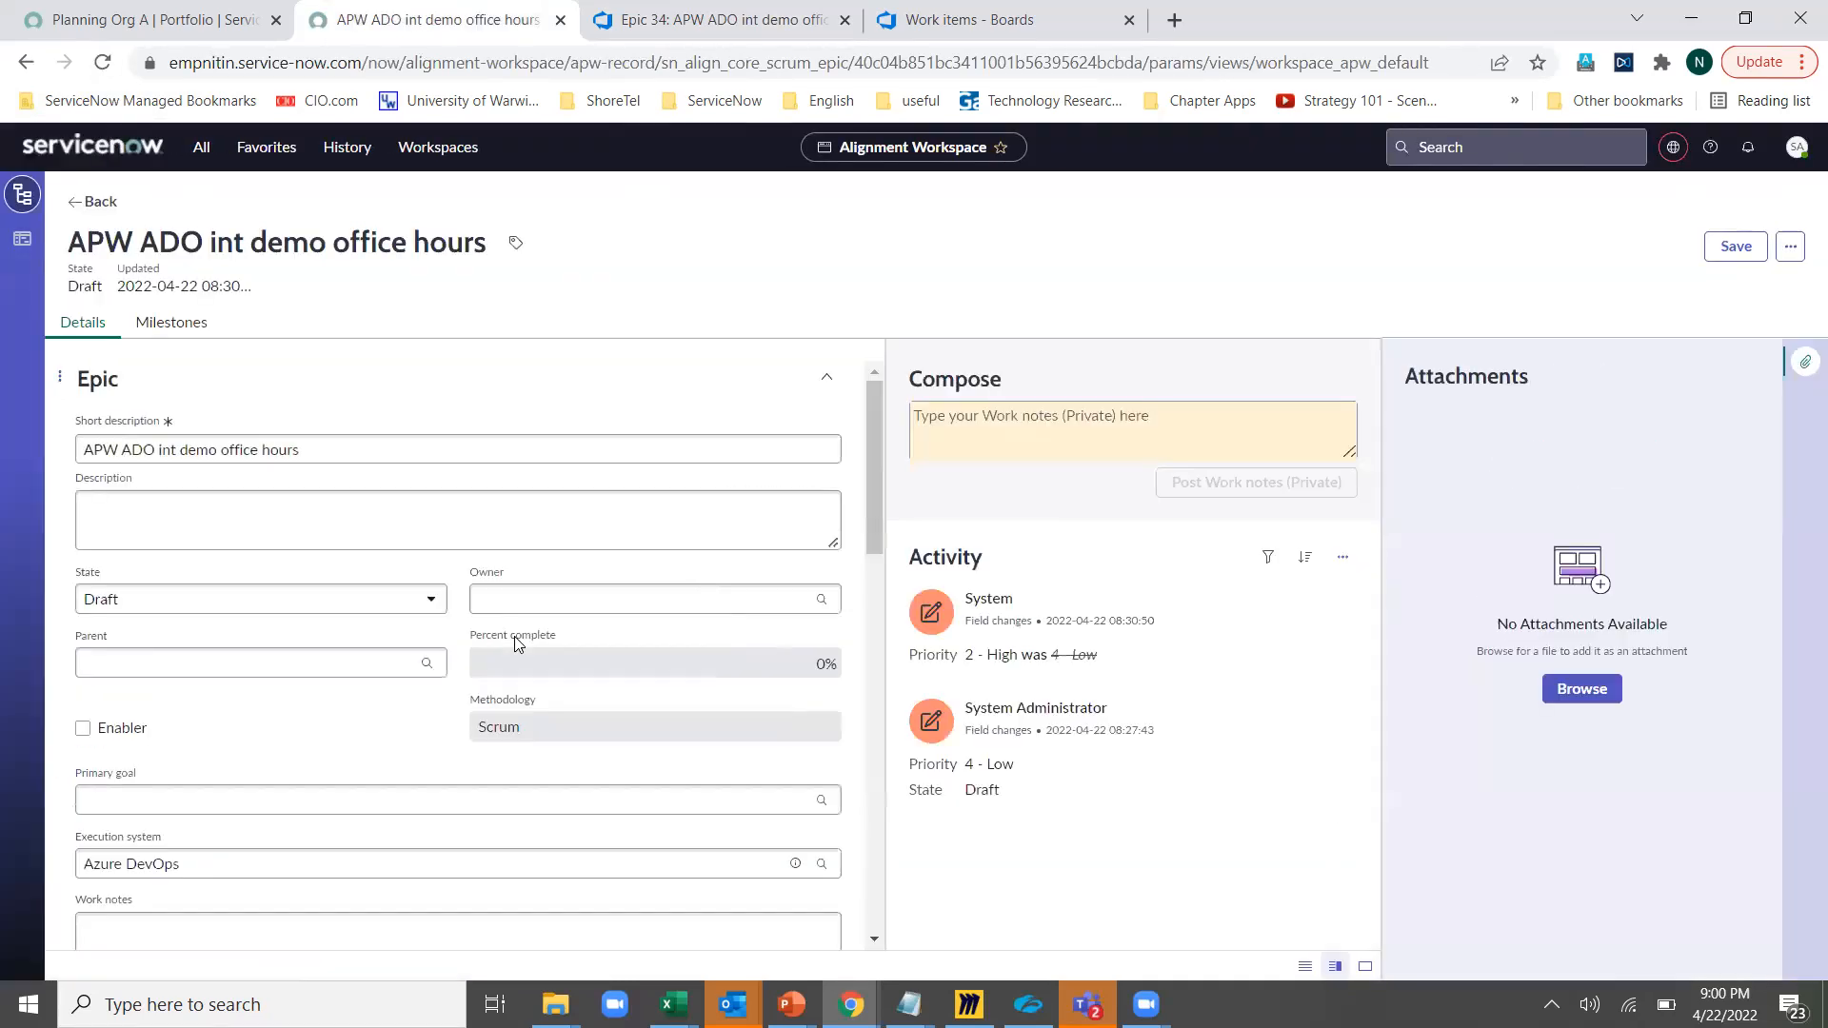
{"action": "scroll", "coordinate": [332, 744], "scroll_direction": "down", "scroll_amount": 3}
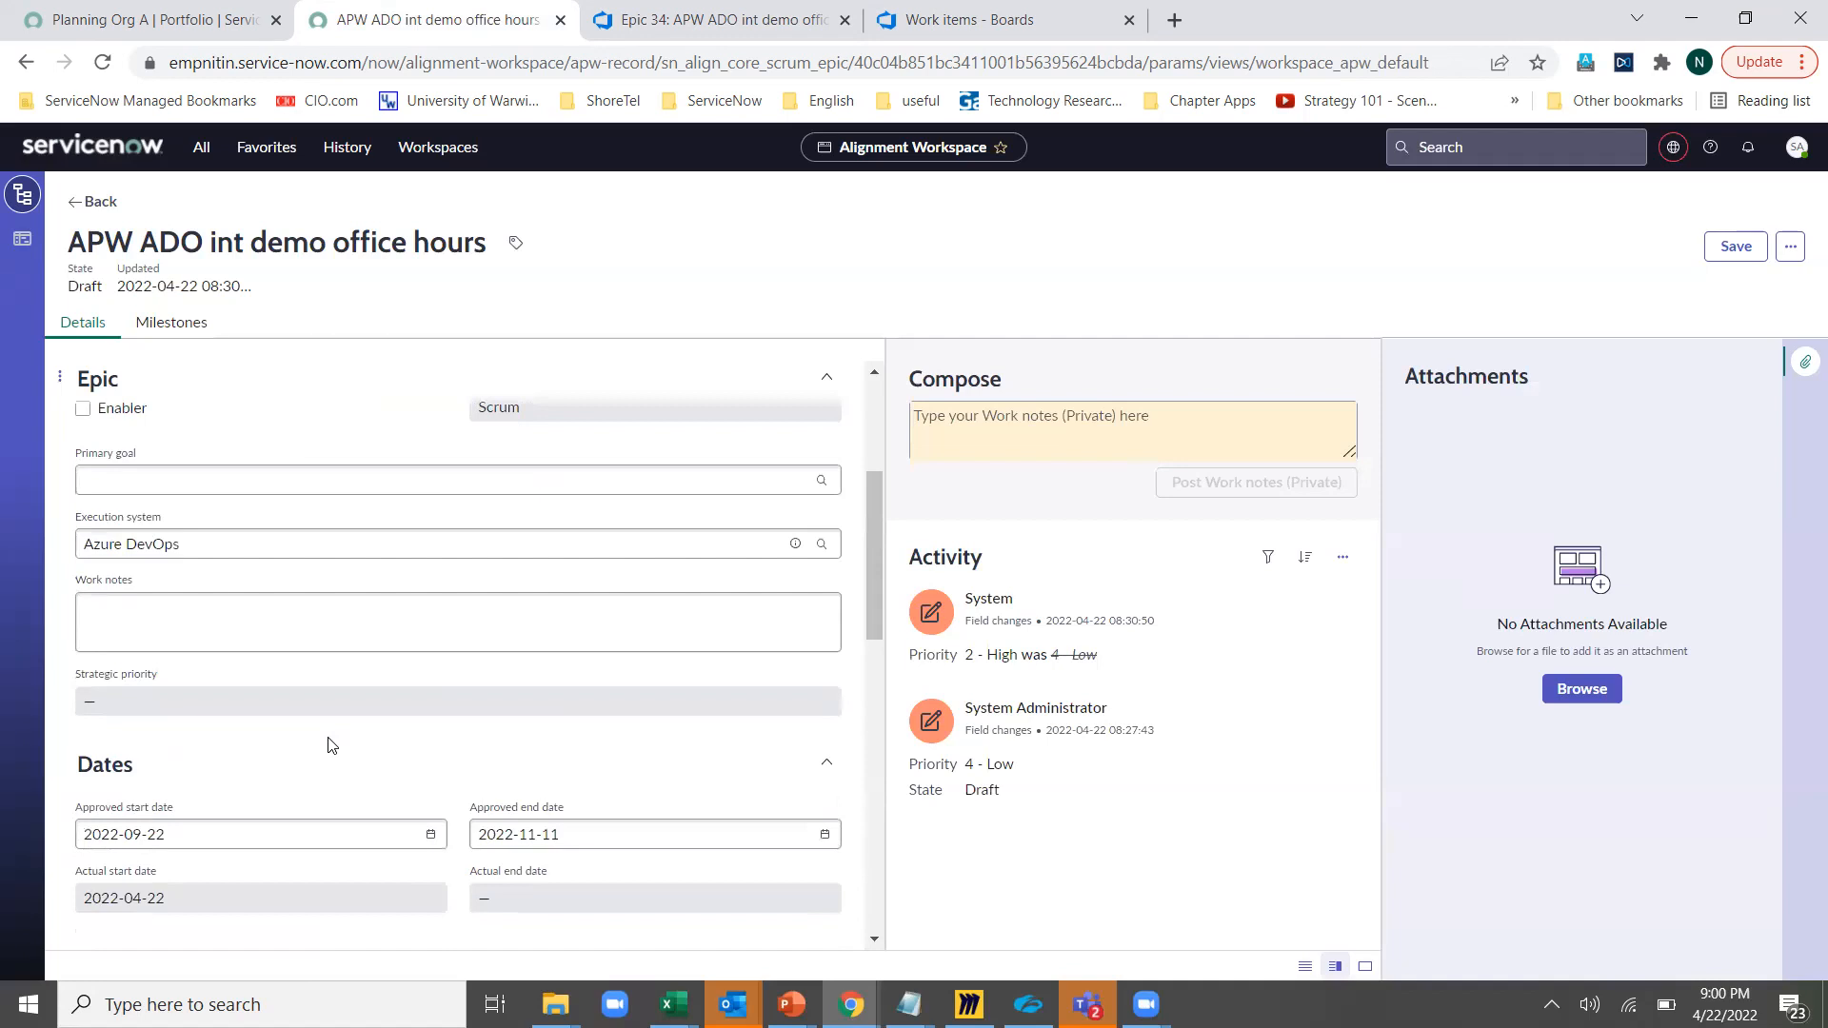
{"action": "scroll", "coordinate": [332, 745], "scroll_direction": "down", "scroll_amount": 1}
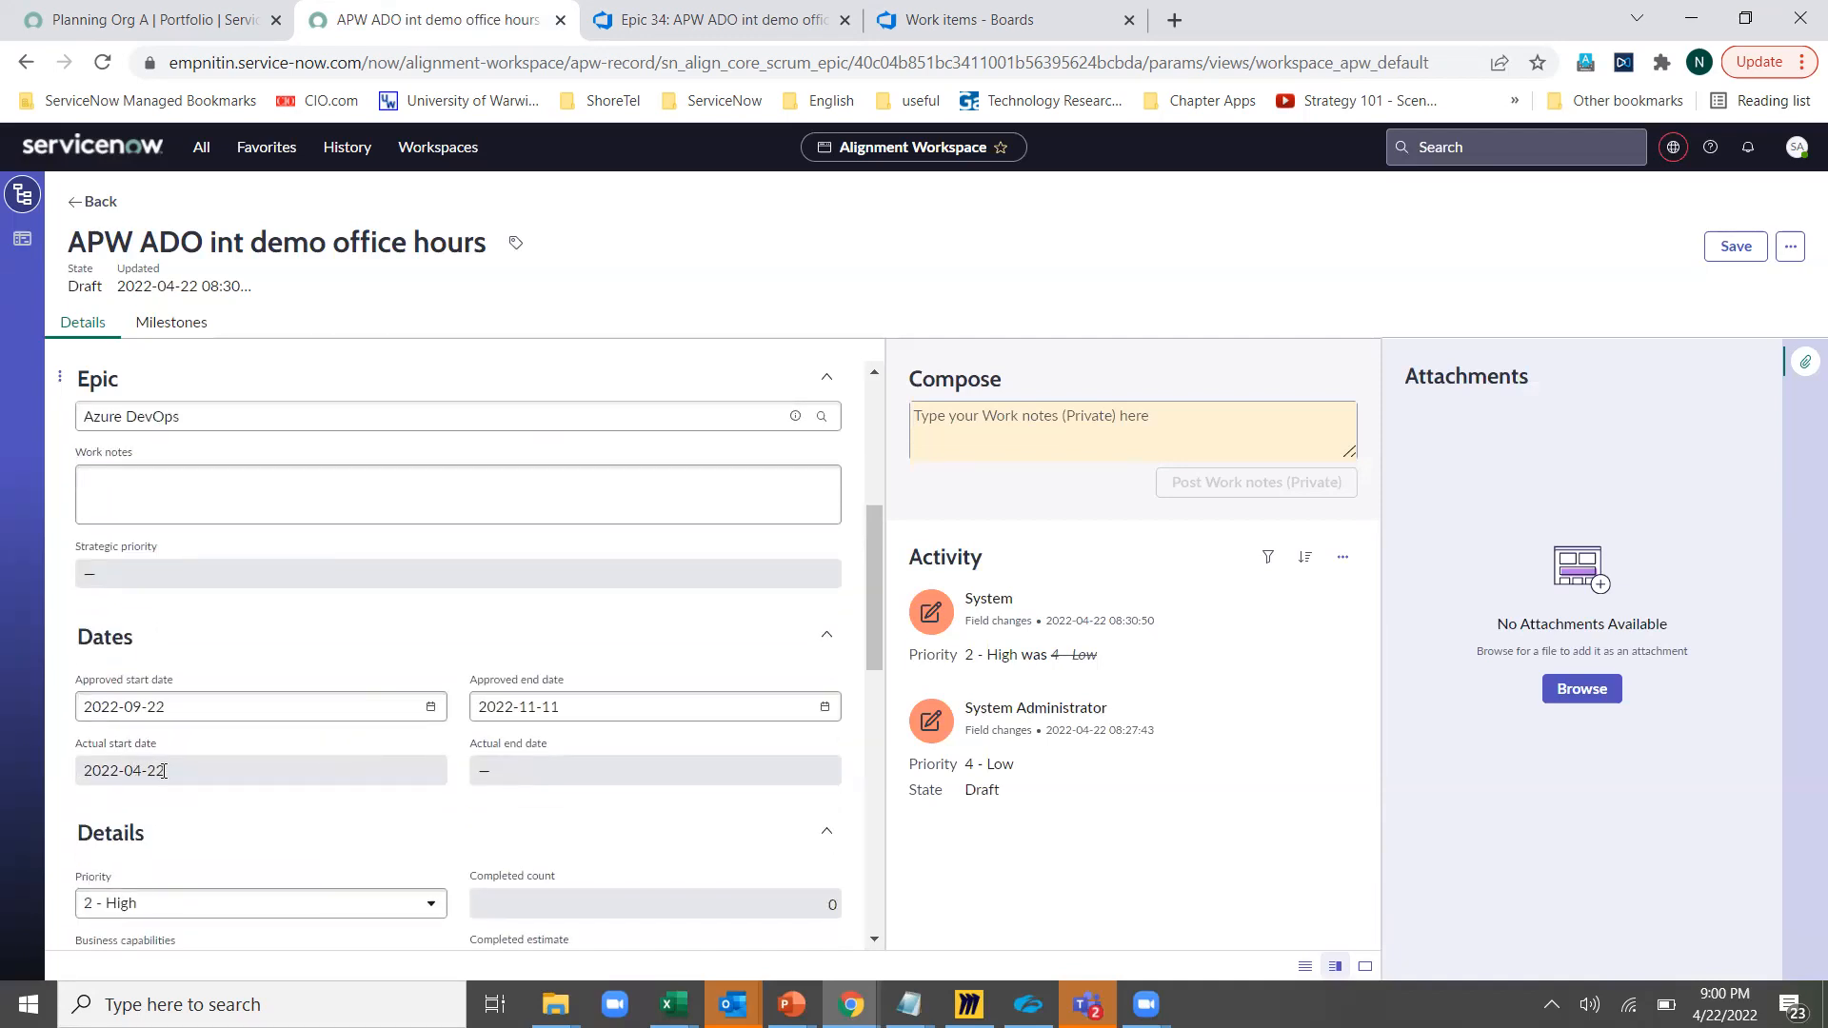
{"action": "left_click_drag", "start_coordinate": [84, 771], "coordinate": [166, 771]}
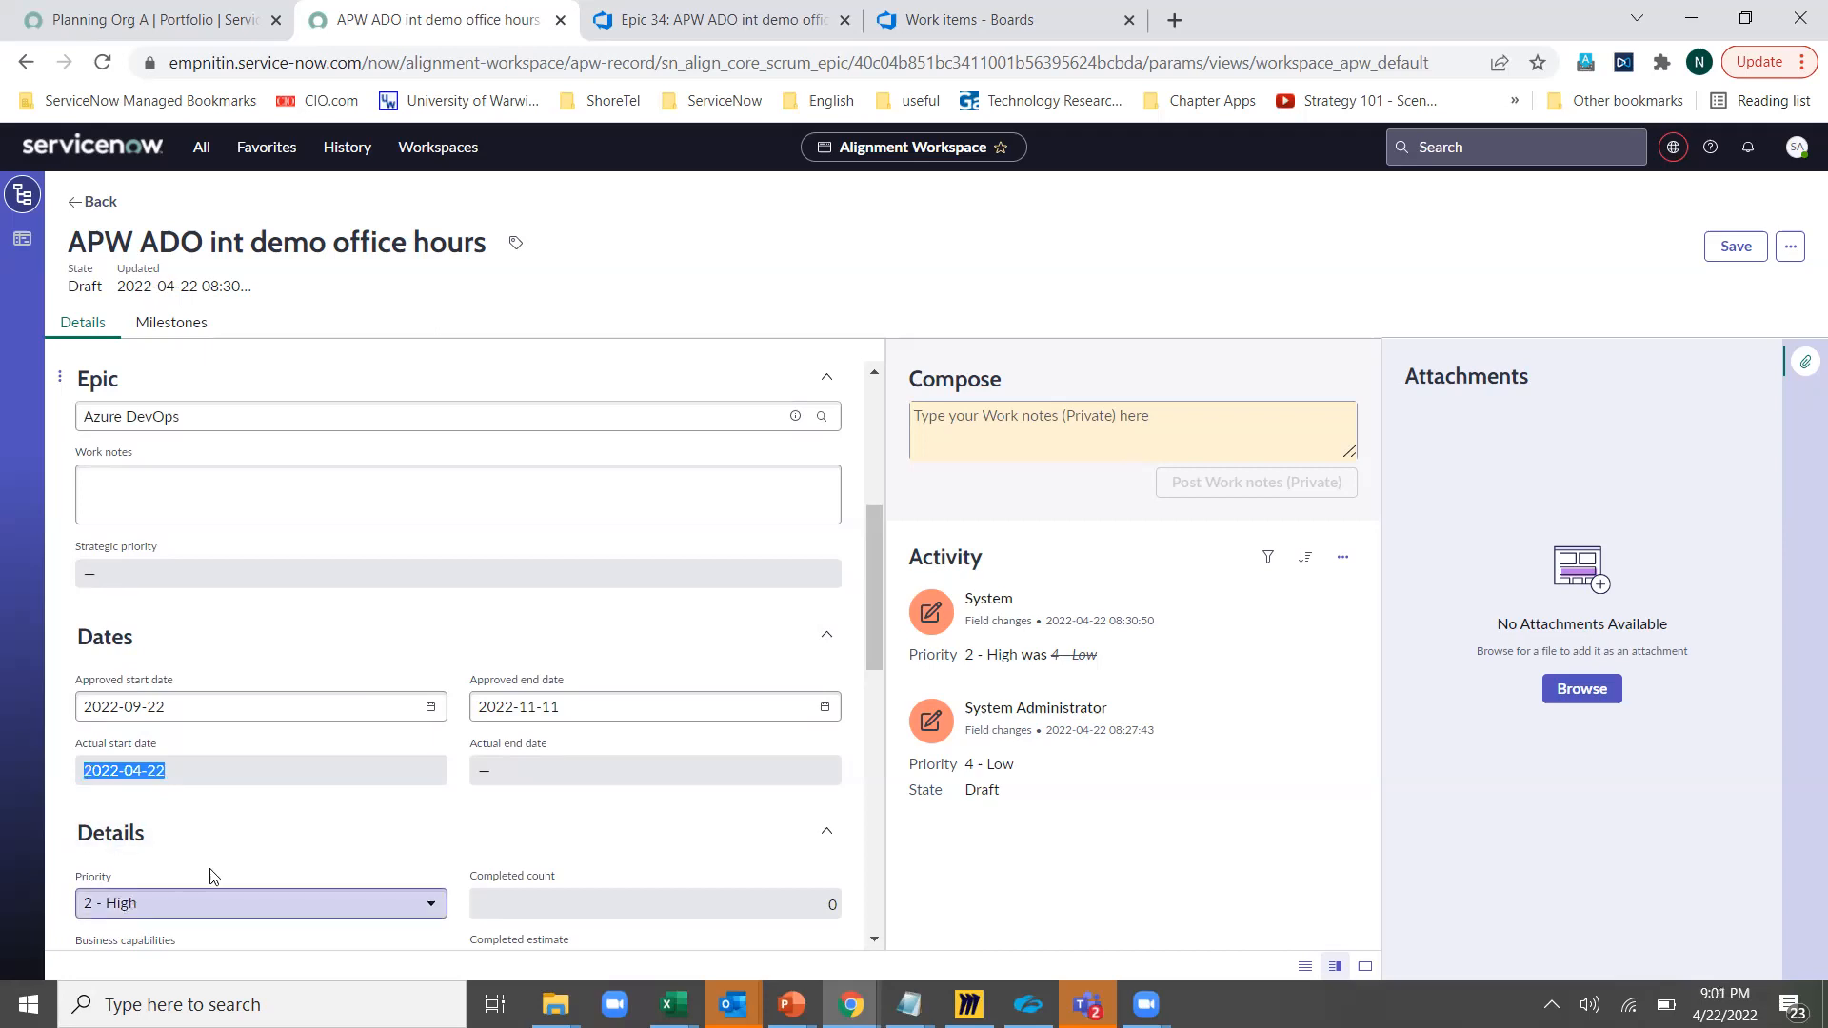
{"action": "left_click", "coordinate": [245, 857]}
Enter "Desc in SN" as the ServiceNow epic's description and save the record
{"action": "scroll", "coordinate": [257, 838], "scroll_direction": "up", "scroll_amount": 1}
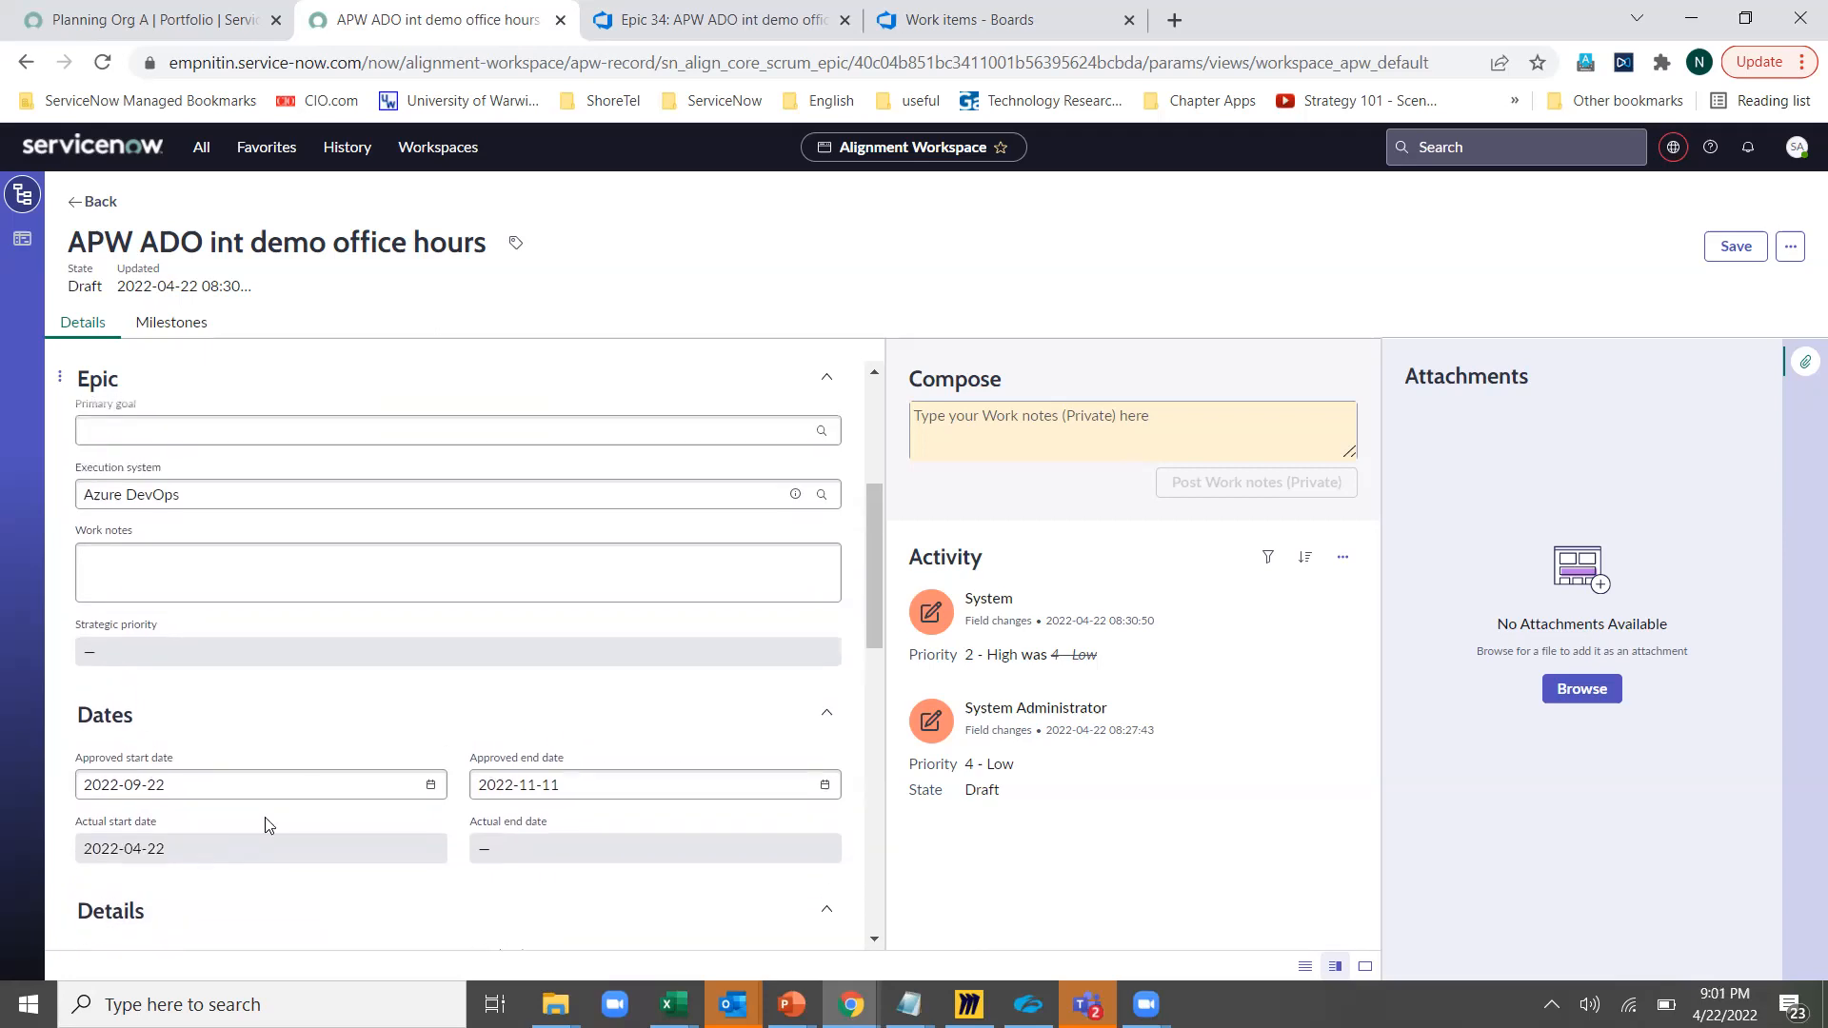
{"action": "scroll", "coordinate": [266, 825], "scroll_direction": "up", "scroll_amount": 3}
{"action": "left_click", "coordinate": [261, 560]}
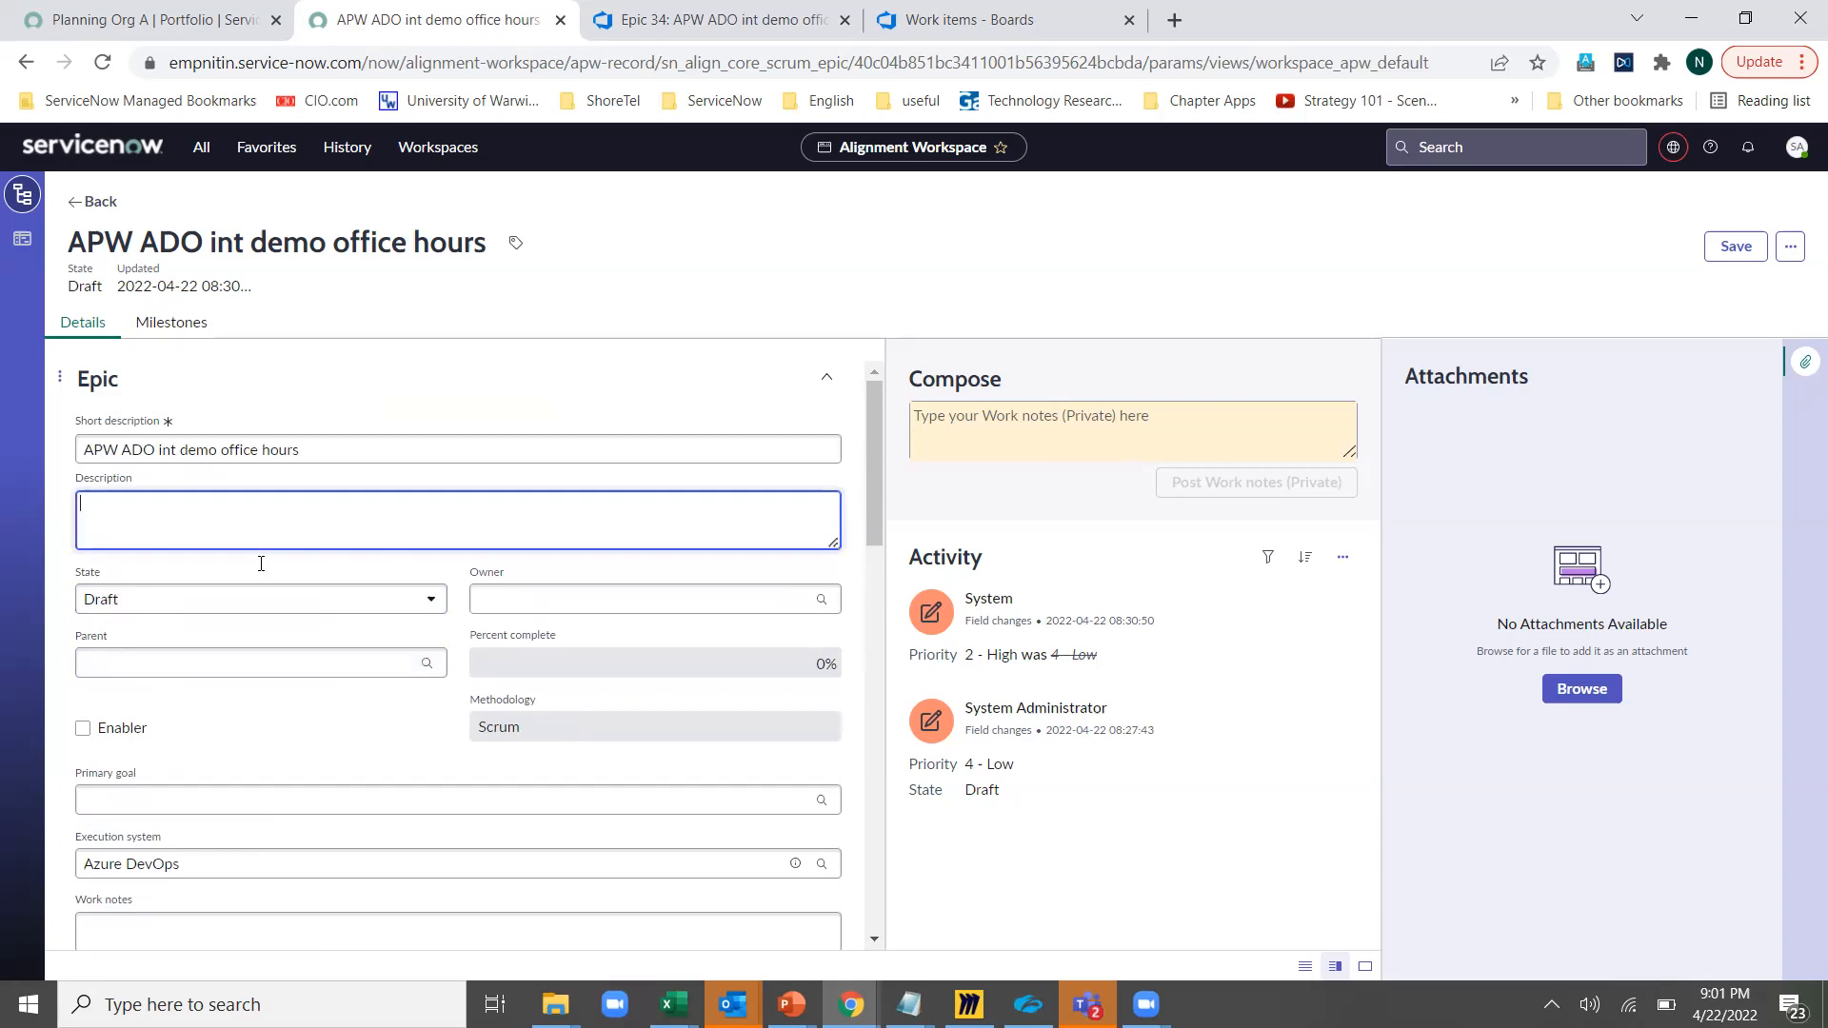
{"action": "type", "text": "Desc in SN"}
{"action": "left_click", "coordinate": [1724, 250]}
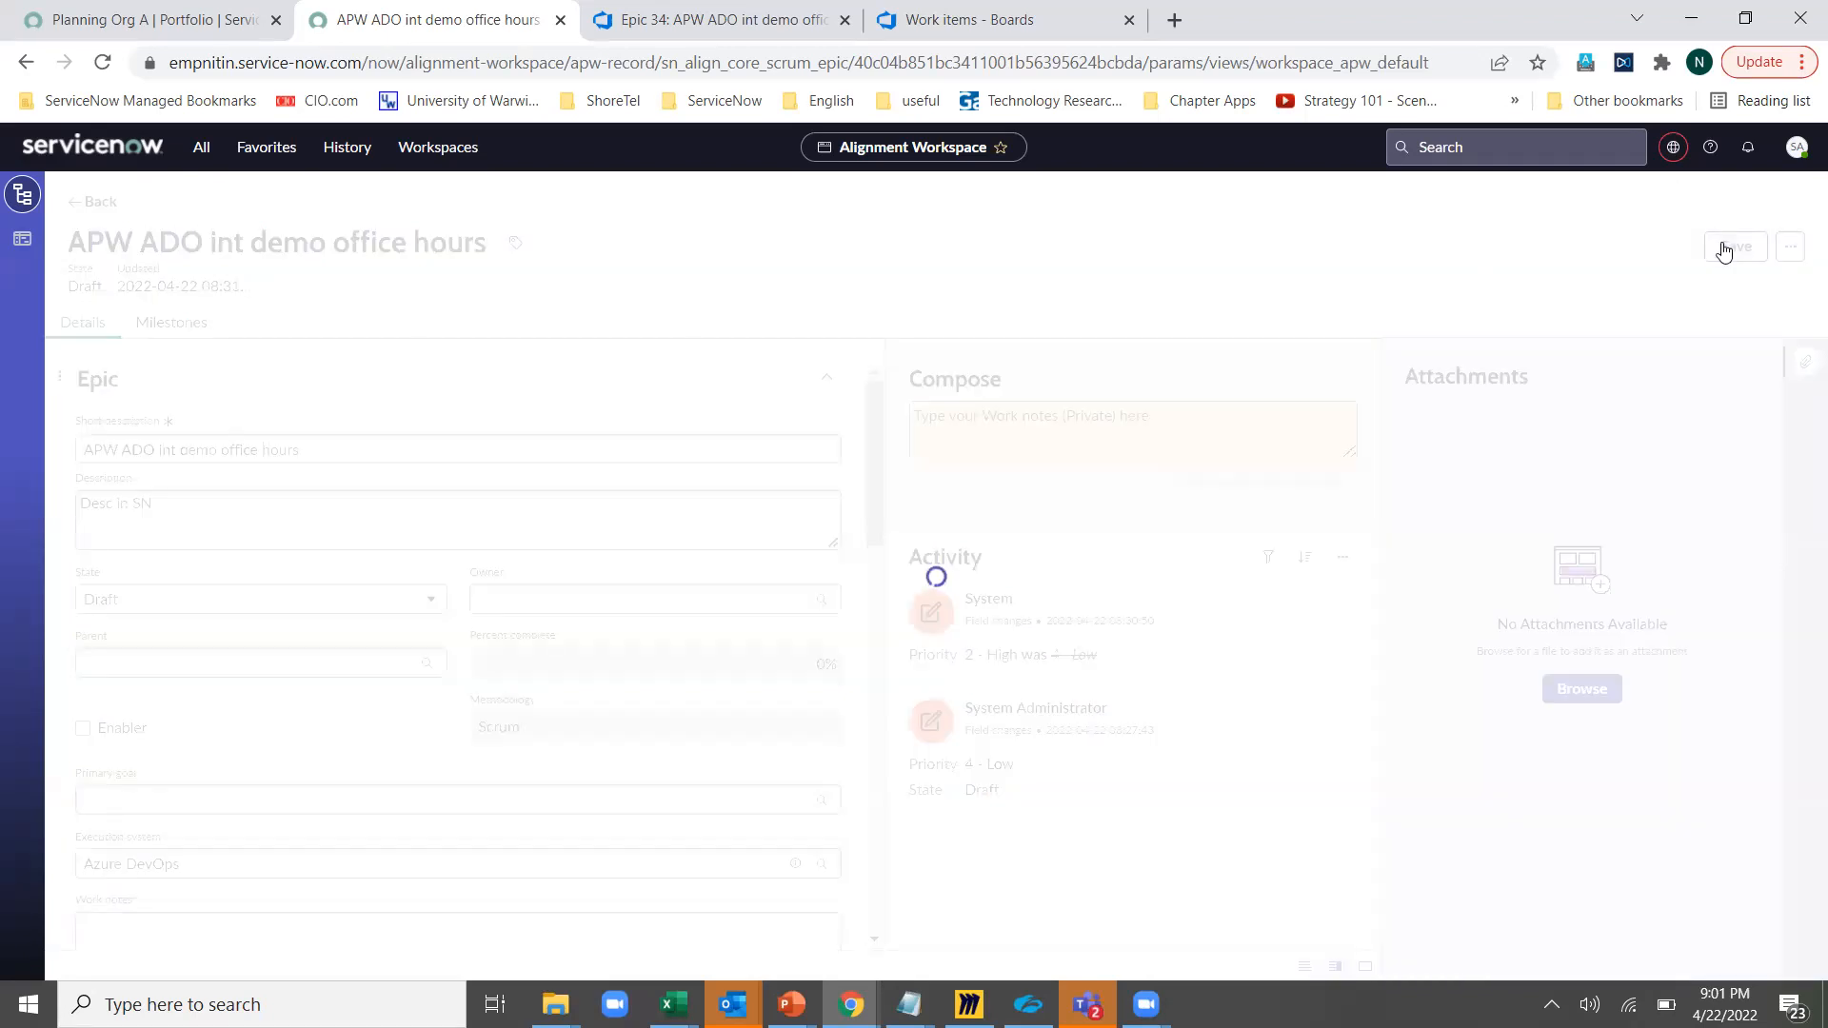
Check the epic's description in Azure DevOps, and return to the Planning Org A roadmap in ServiceNow
{"action": "left_click", "coordinate": [745, 12]}
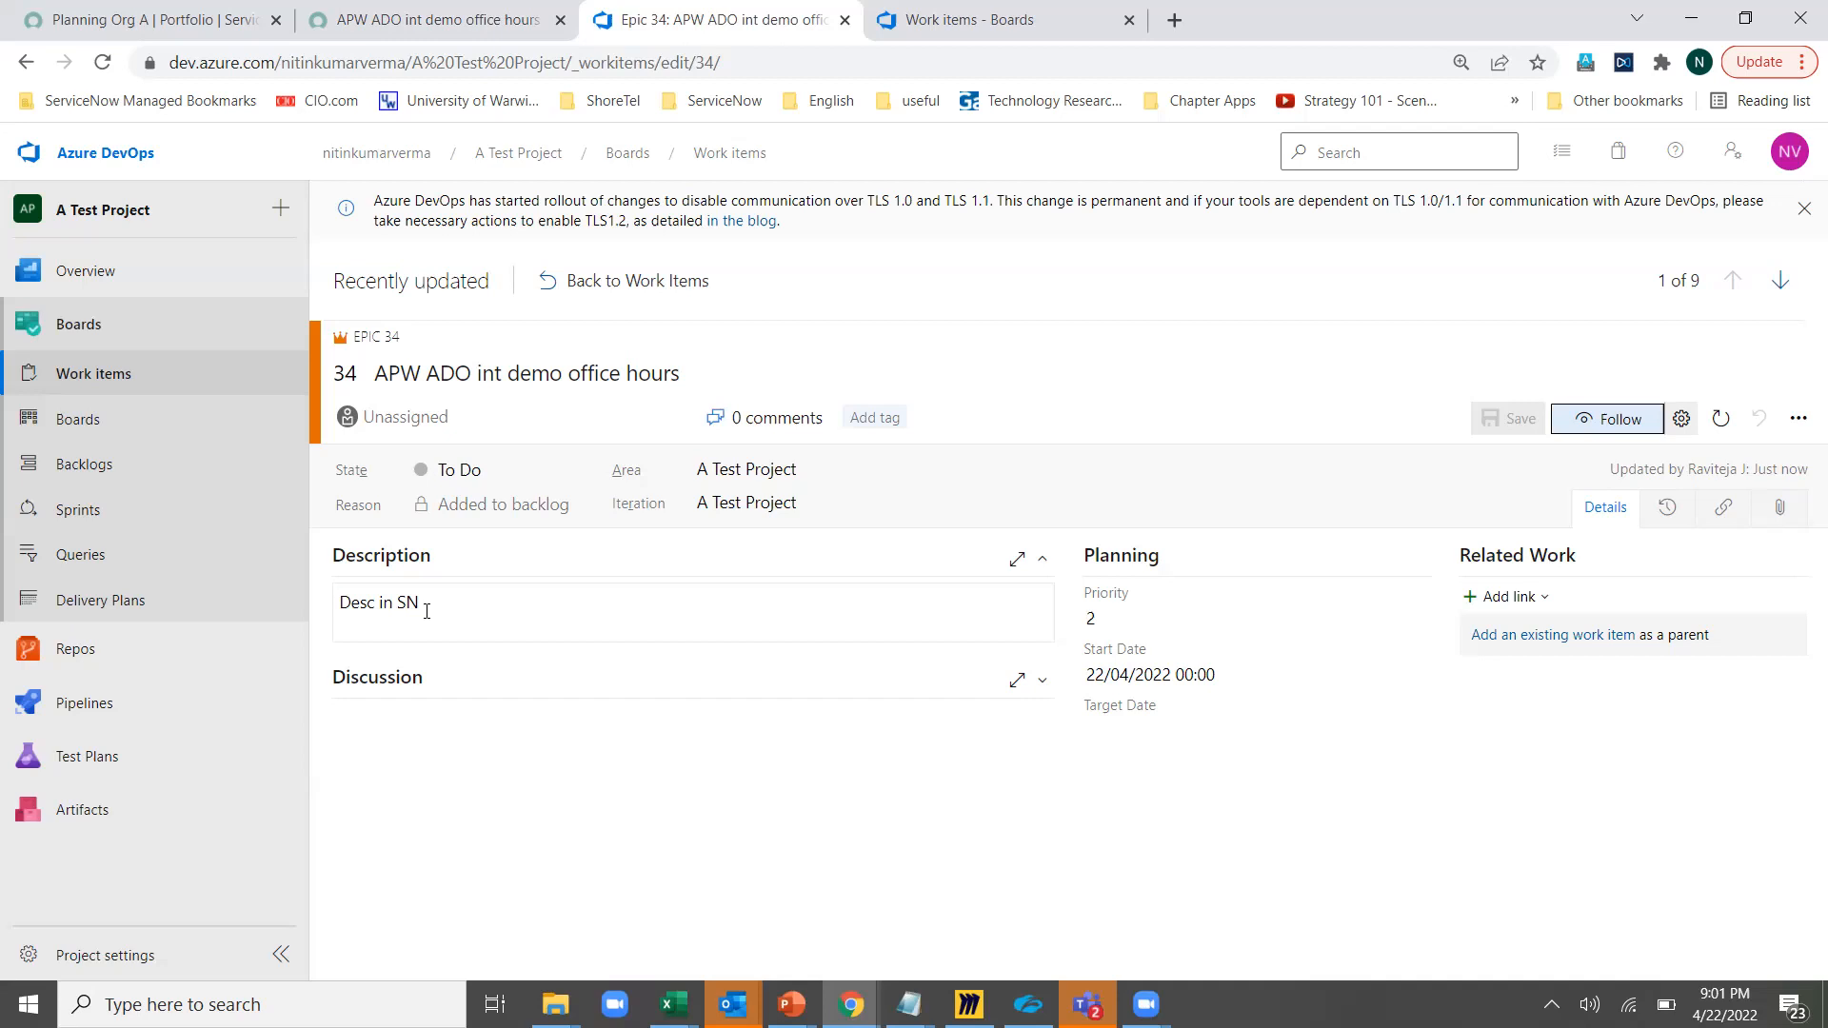
{"action": "left_click", "coordinate": [473, 15]}
{"action": "left_click", "coordinate": [99, 202]}
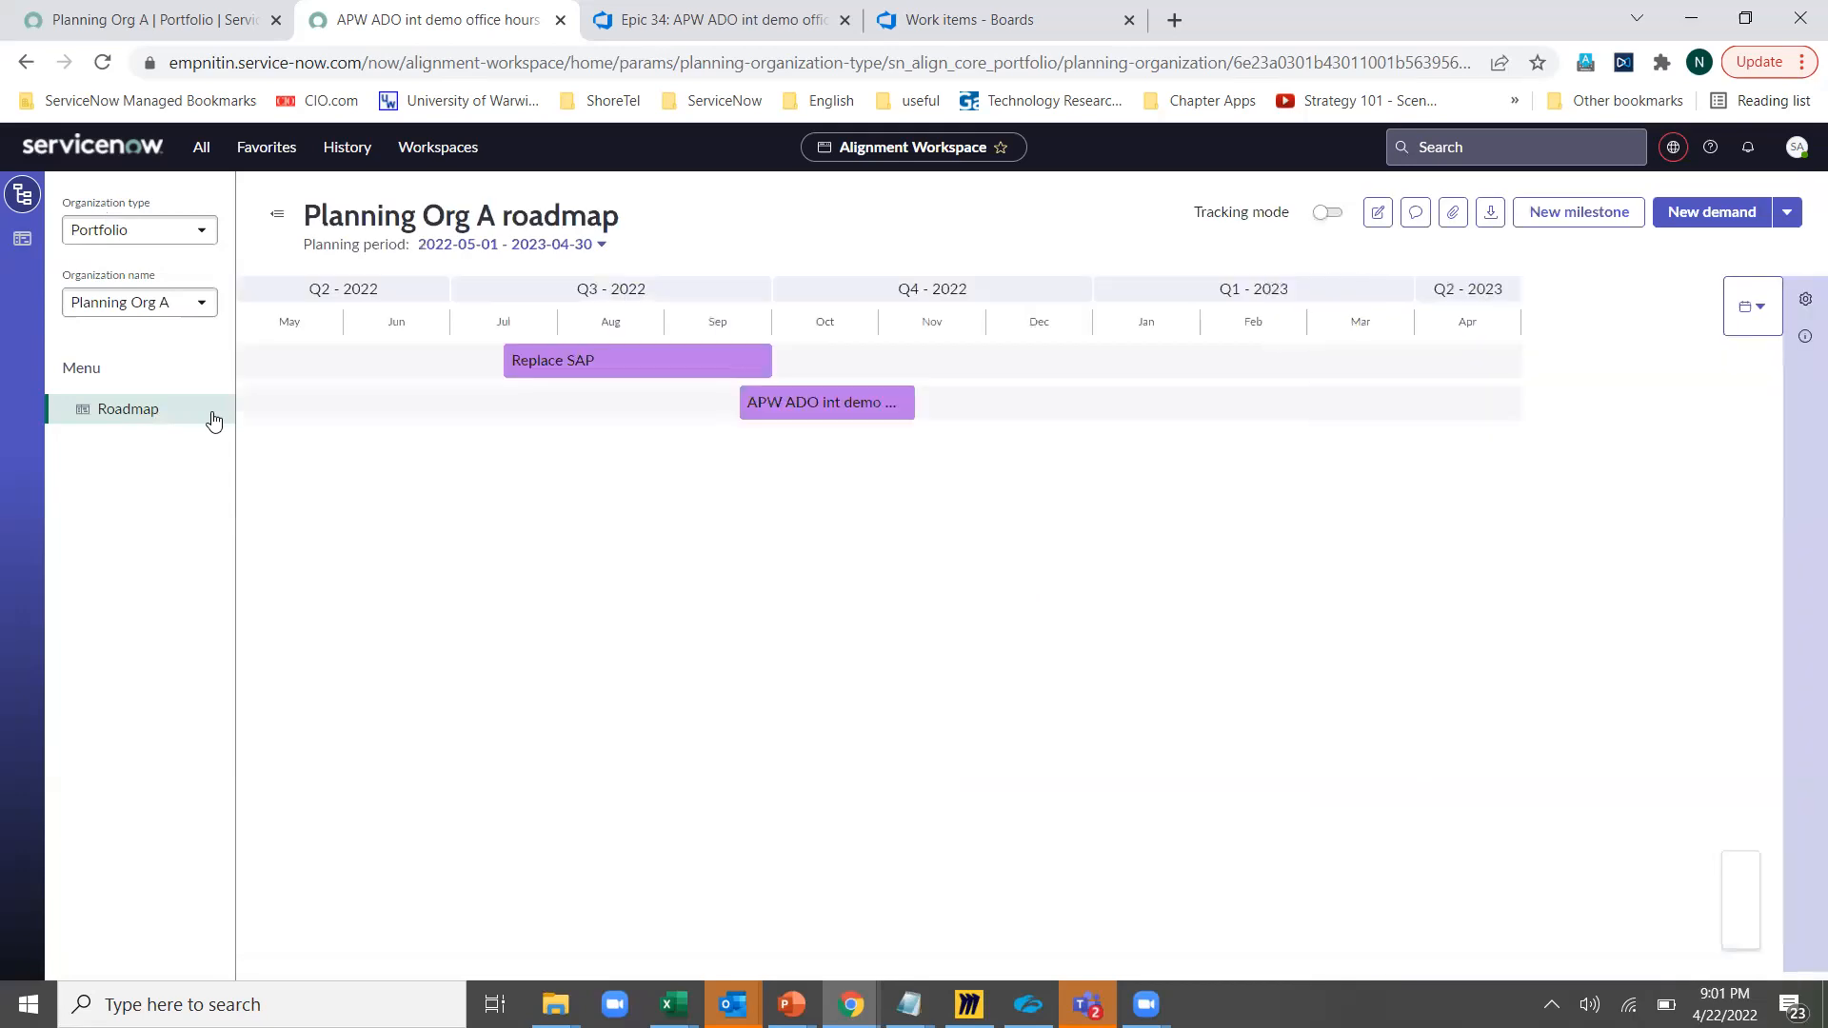
Start importing items from Azure DevOps into the roadmap, and look up the ID of the epic "created this epic in ADO" in Azure DevOps
{"action": "left_click", "coordinate": [1493, 212]}
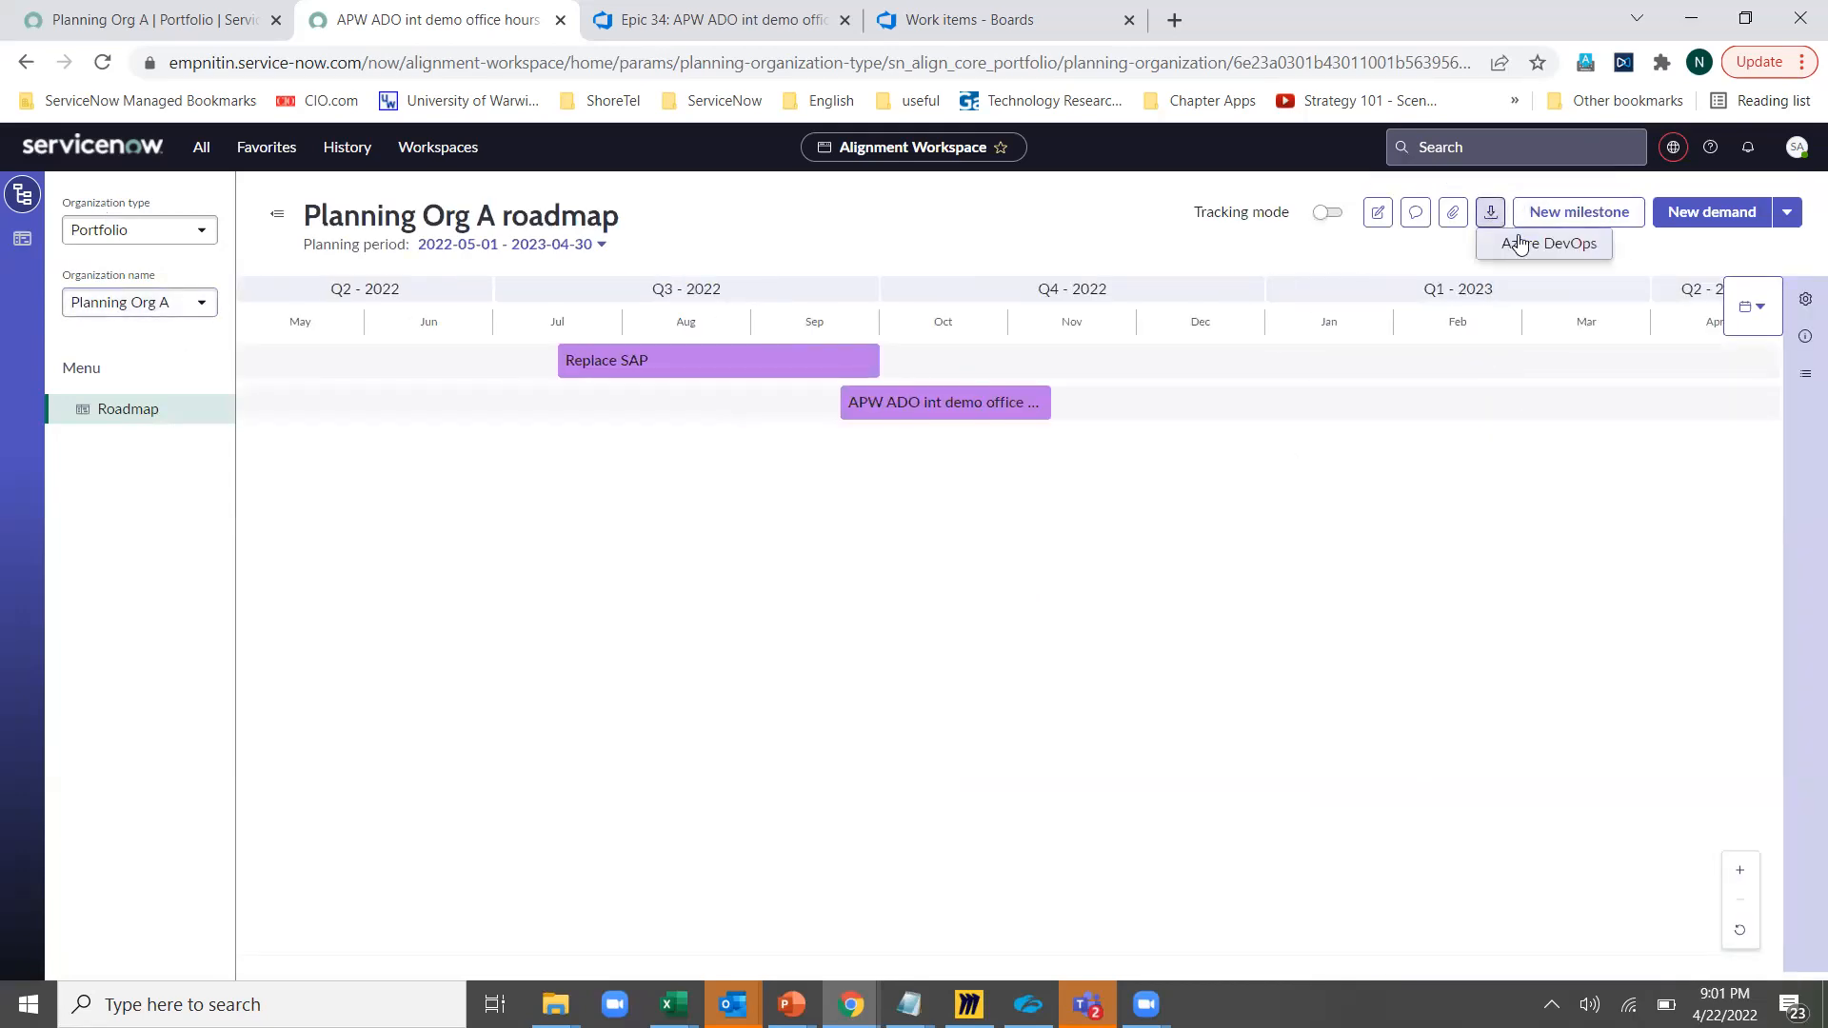
{"action": "left_click", "coordinate": [1517, 242]}
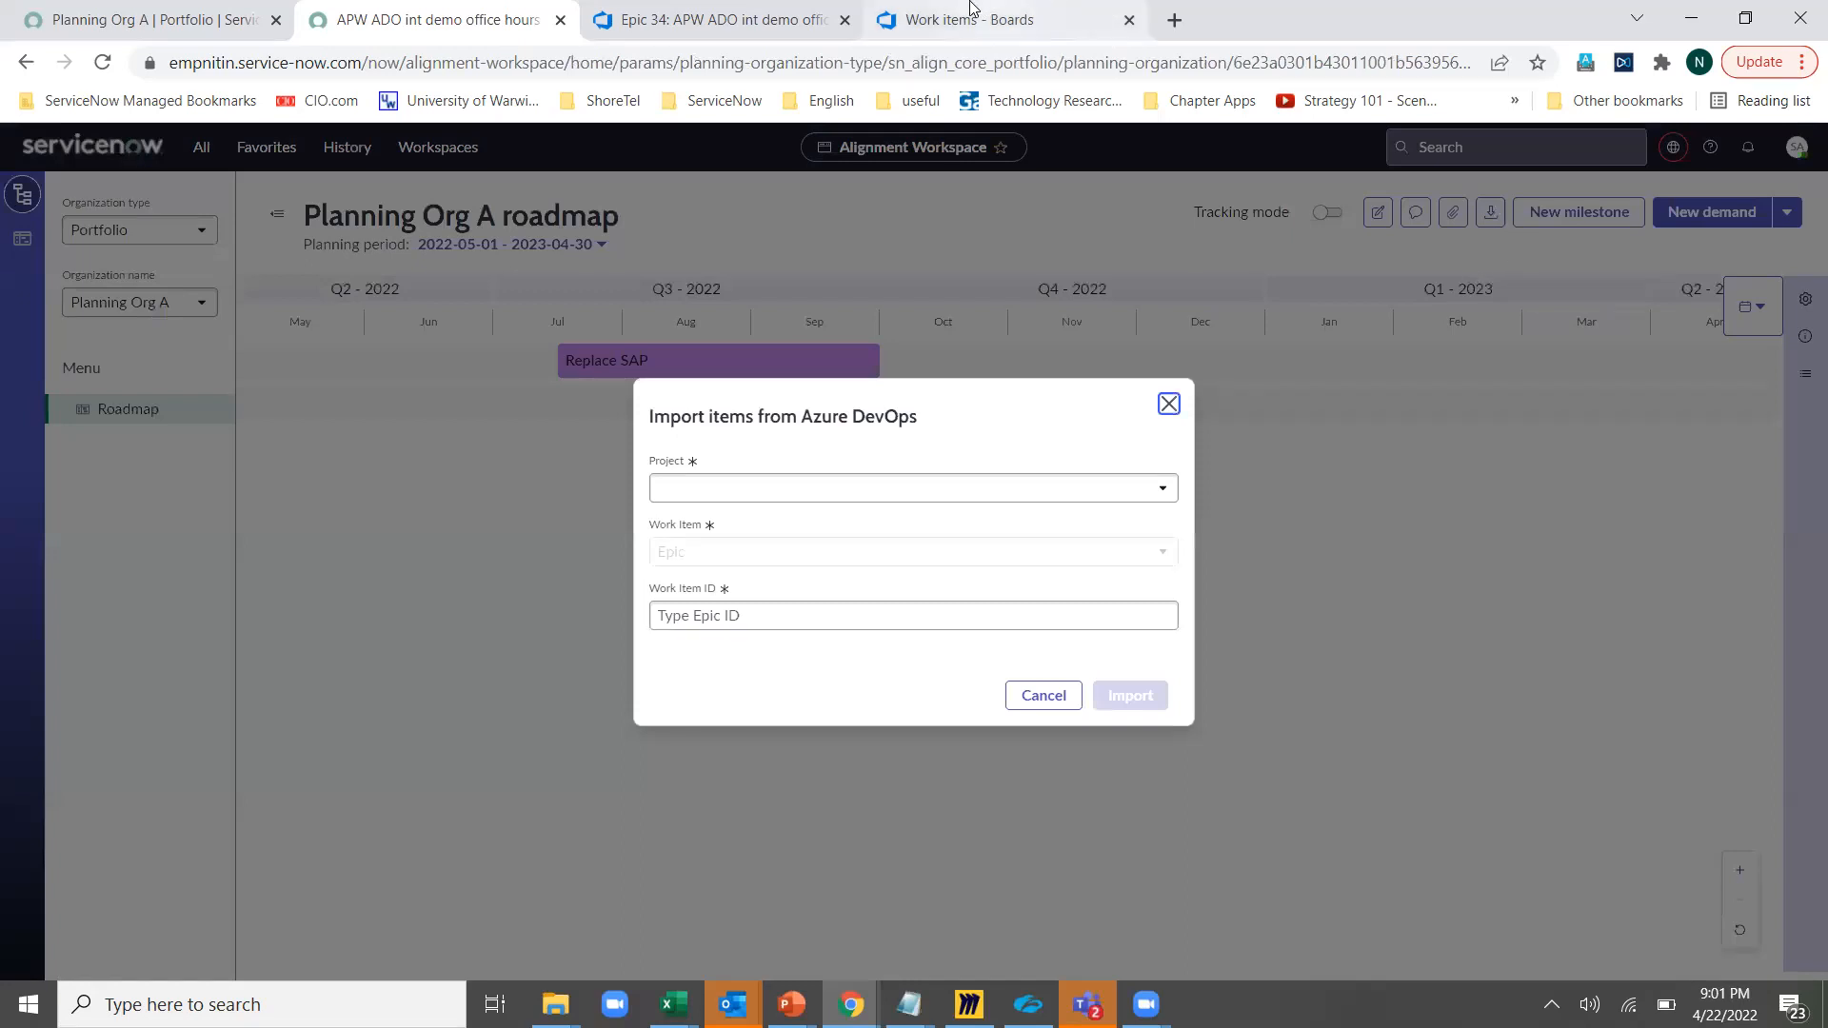
{"action": "left_click", "coordinate": [1025, 8]}
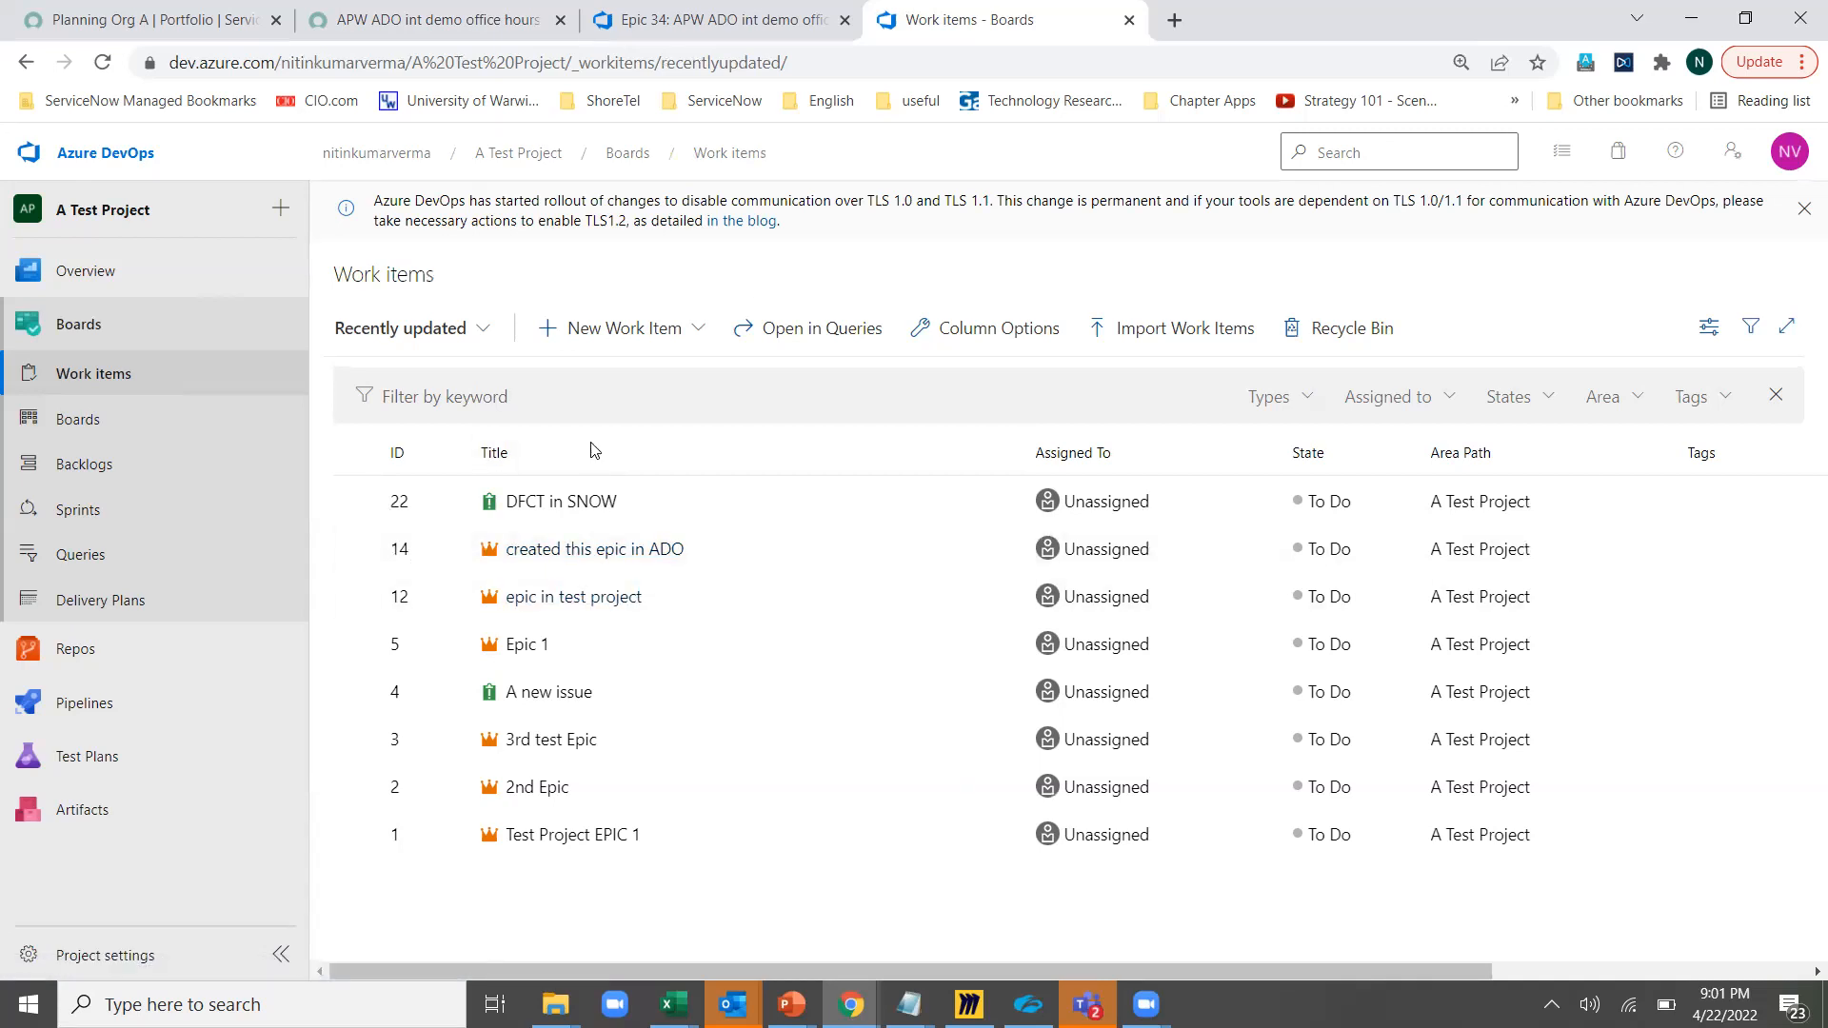
{"action": "left_click", "coordinate": [663, 17]}
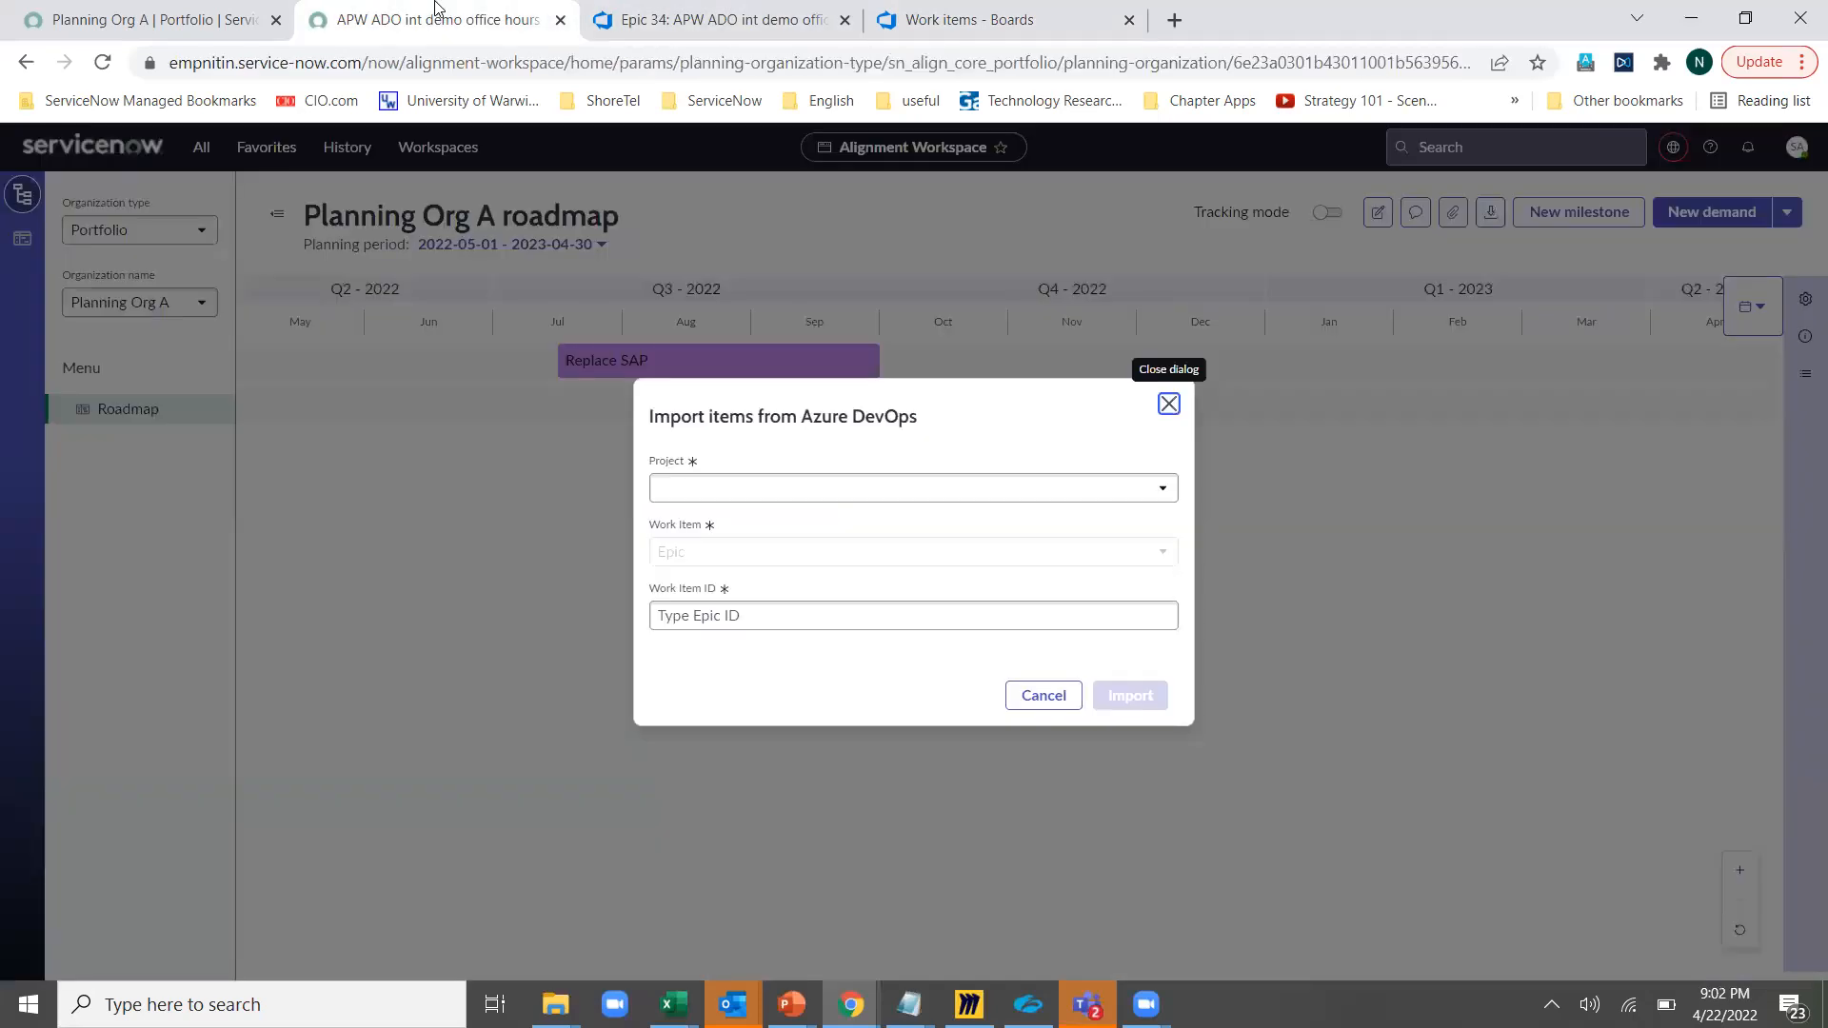
{"action": "left_click", "coordinate": [438, 17]}
Import the epic with work item ID 14 from A Test Project into the Planning Org A roadmap
{"action": "left_click", "coordinate": [1032, 491]}
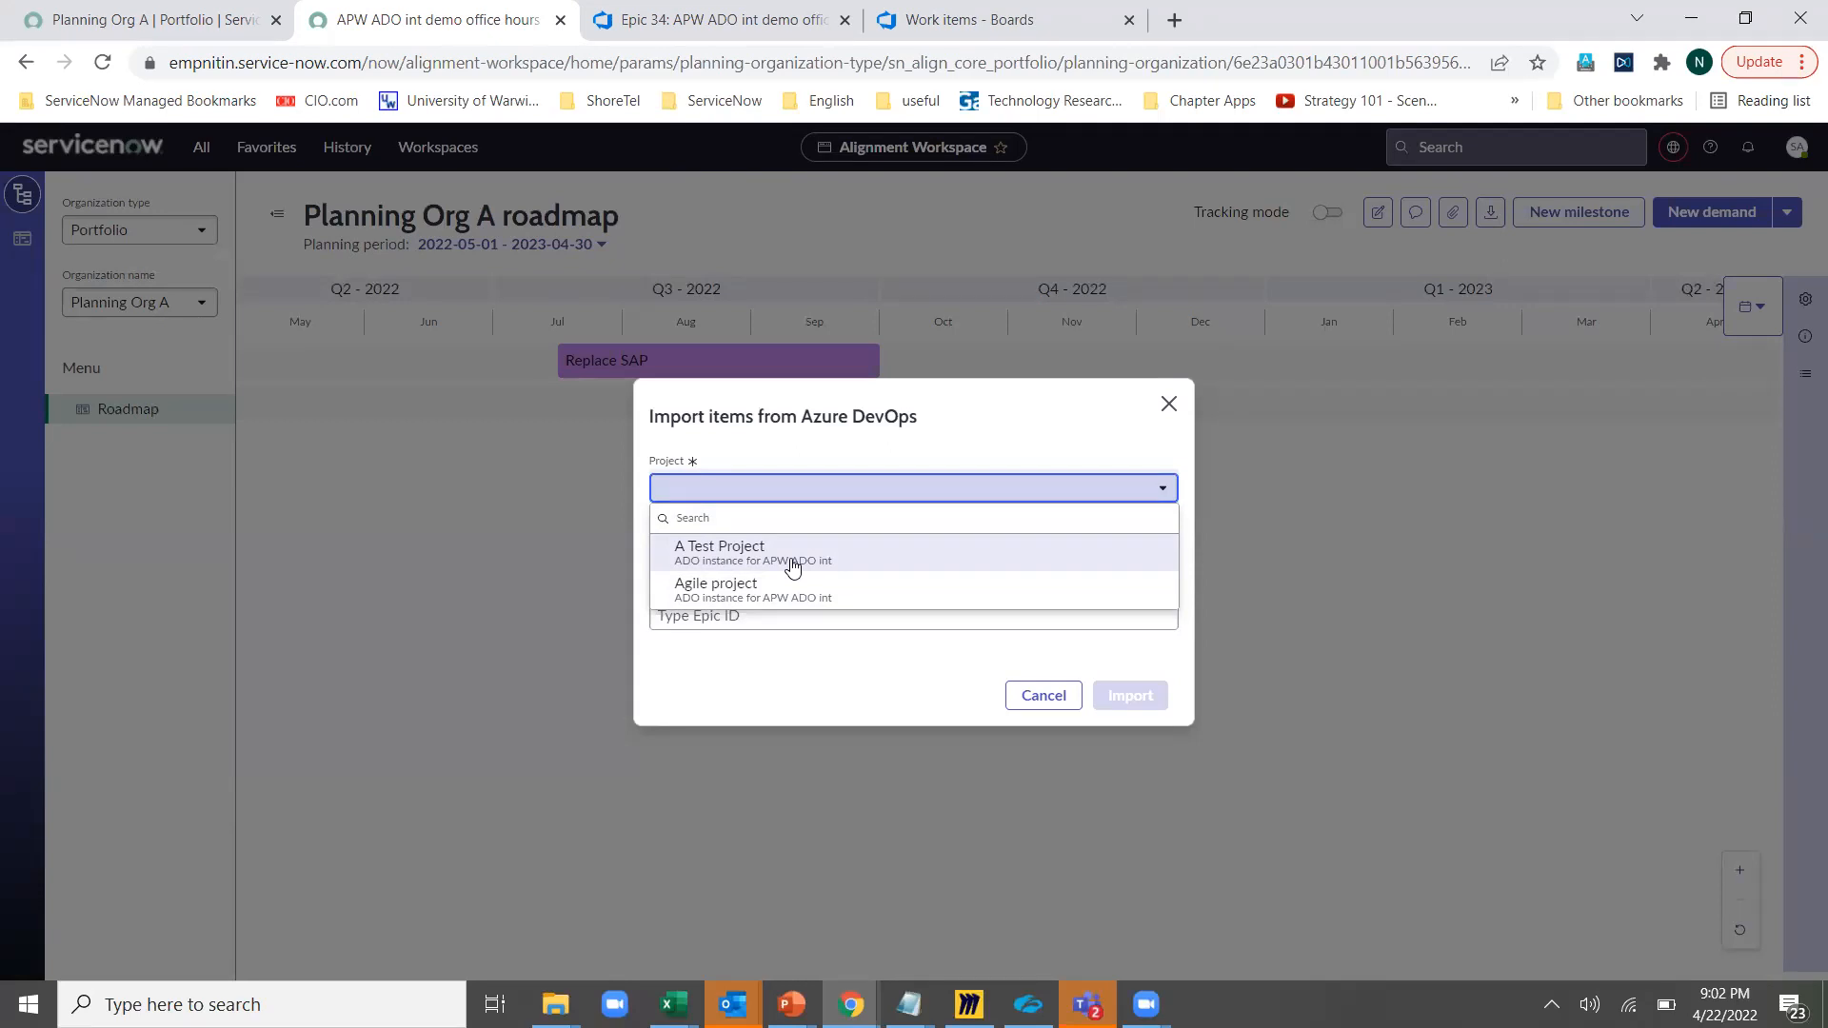
{"action": "left_click", "coordinate": [794, 568]}
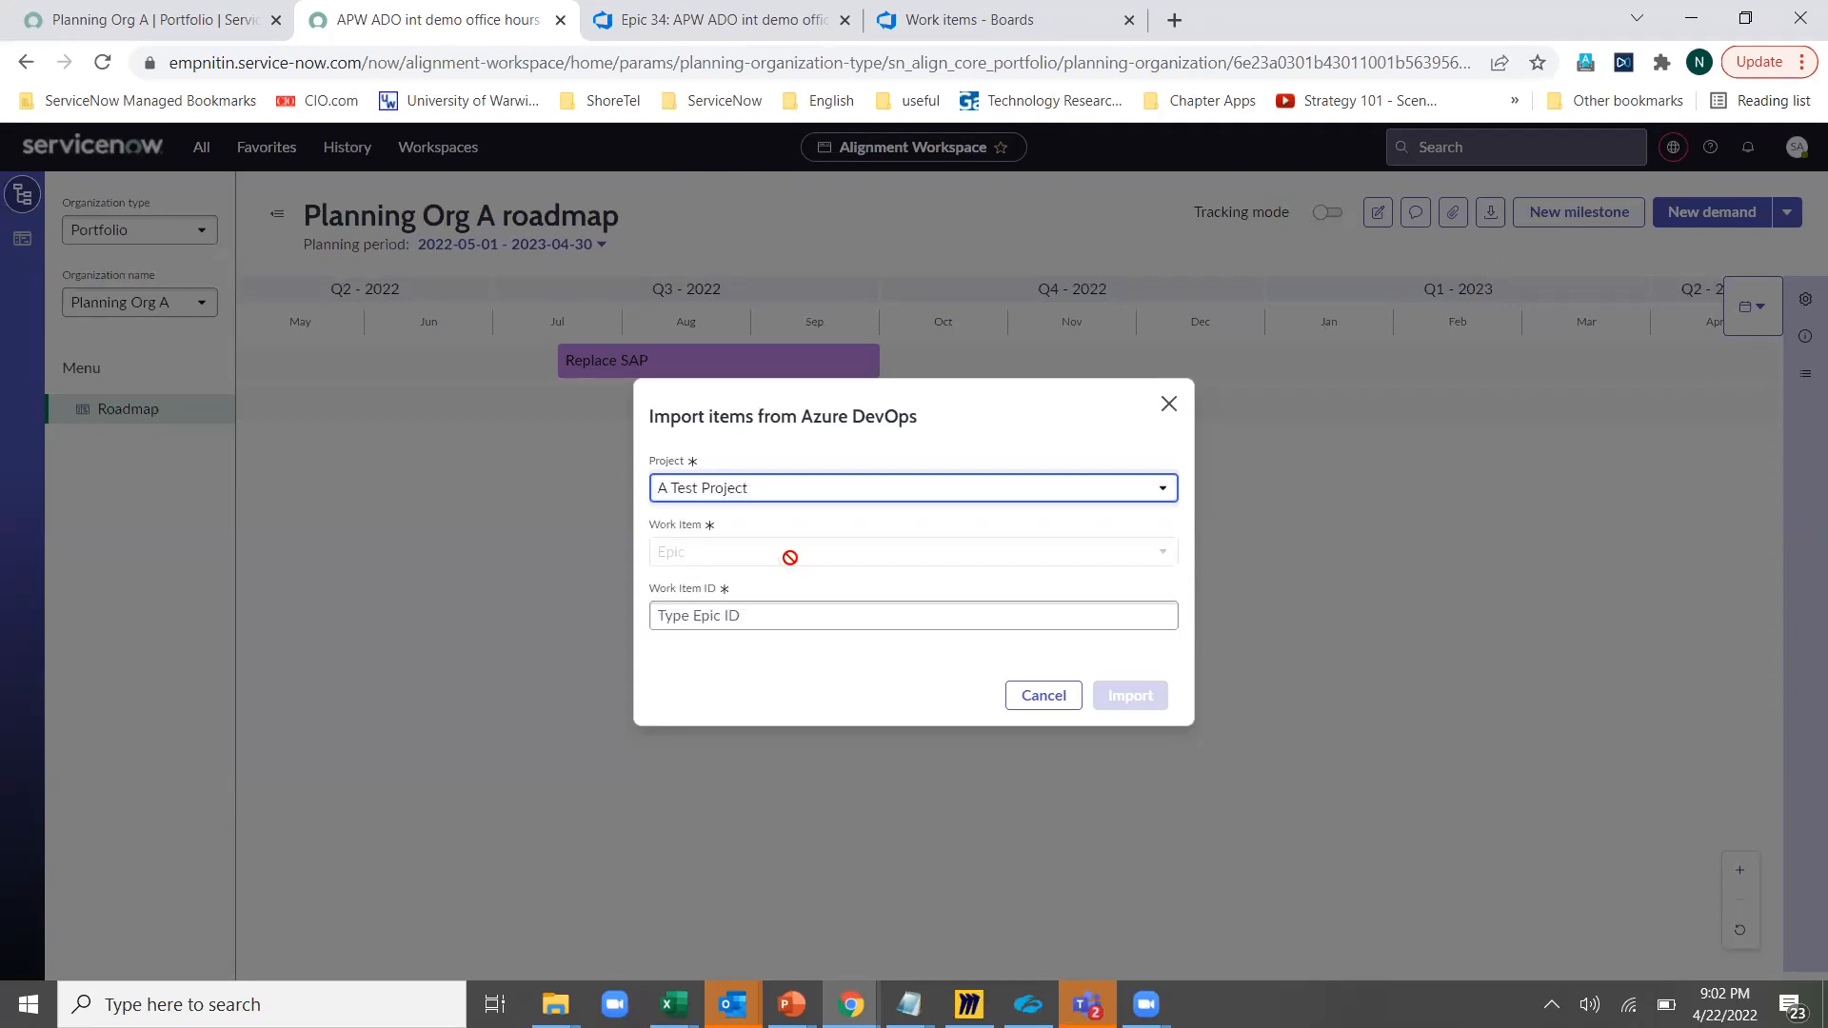
{"action": "left_click", "coordinate": [795, 613]}
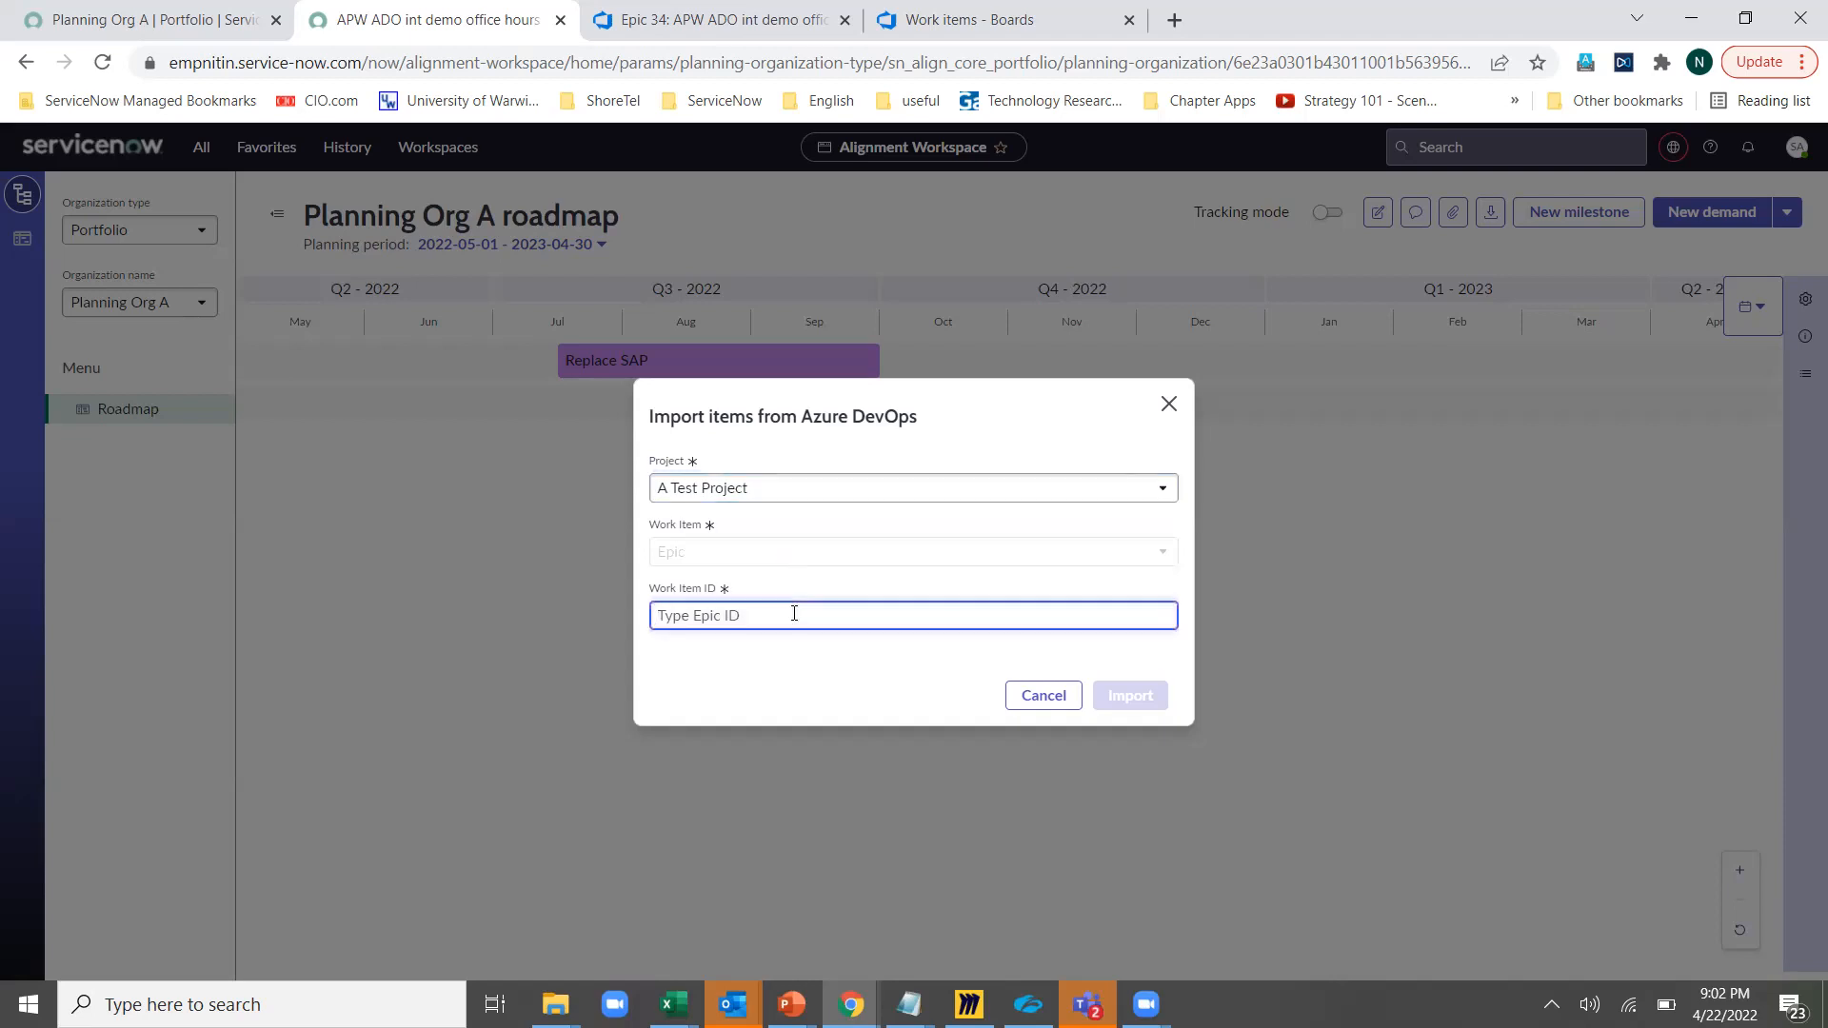
{"action": "type", "text": "14"}
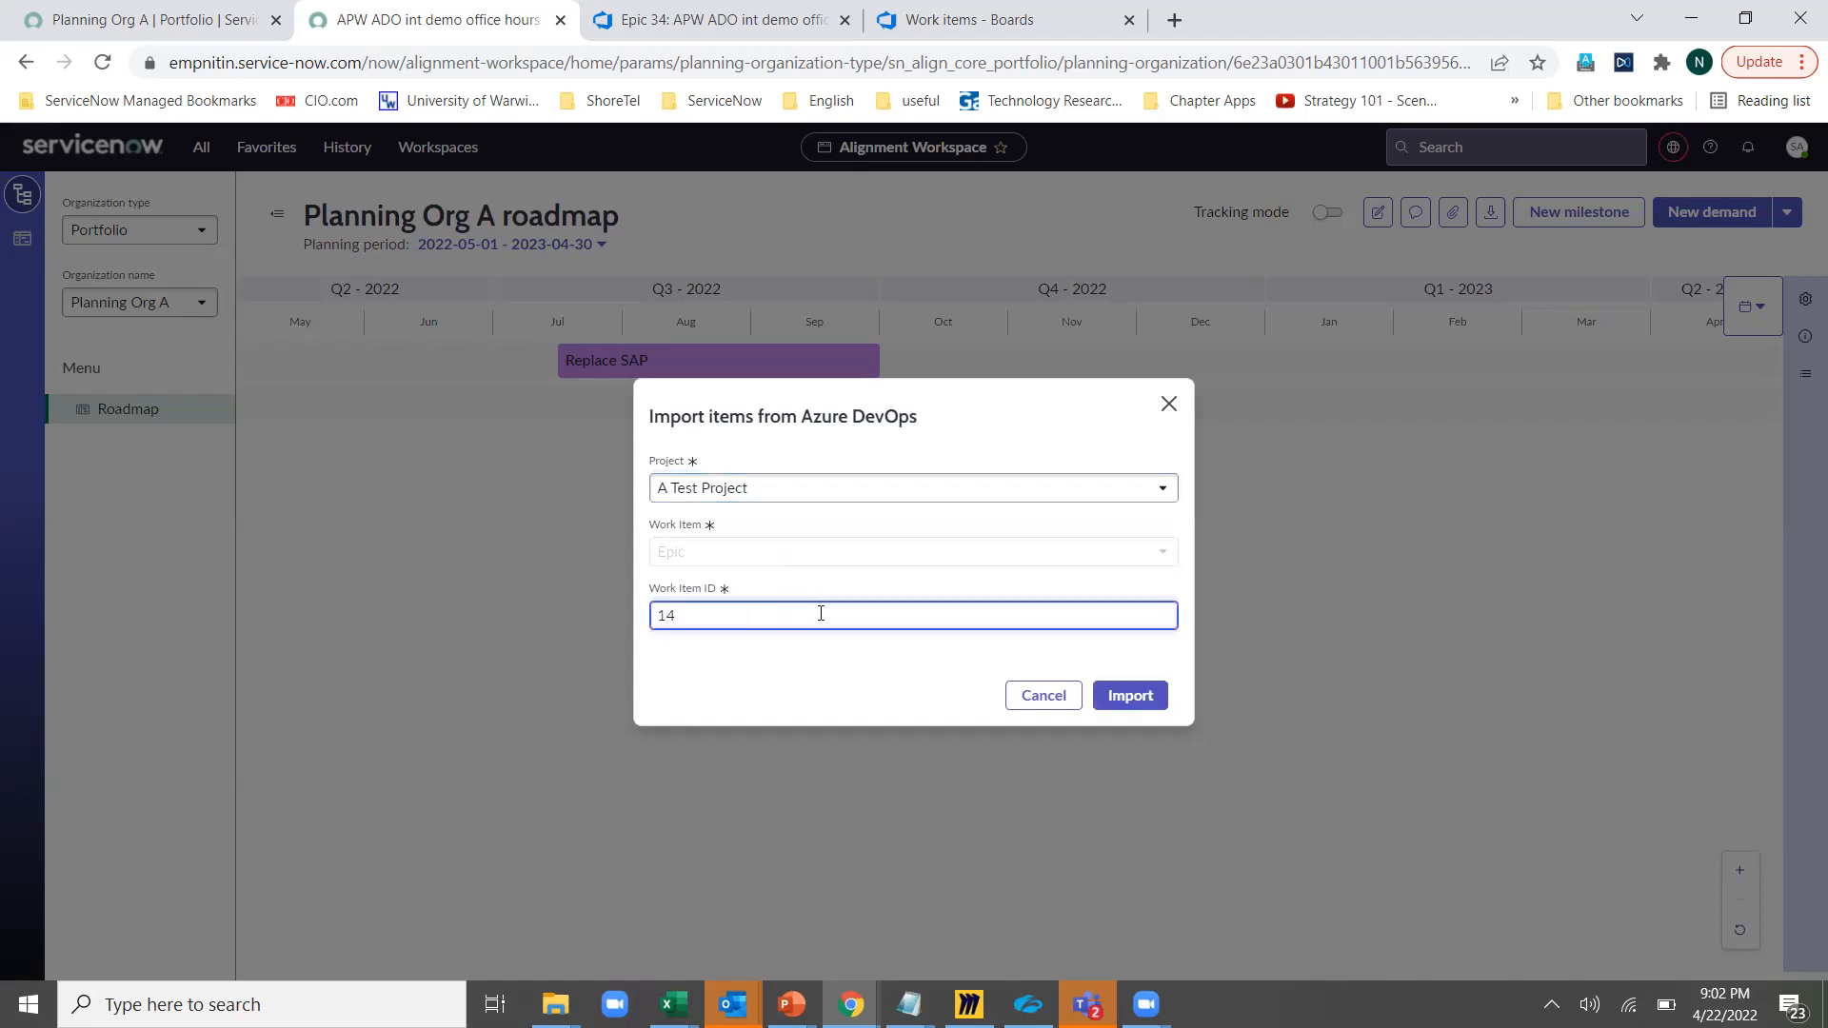
{"action": "left_click", "coordinate": [1130, 703]}
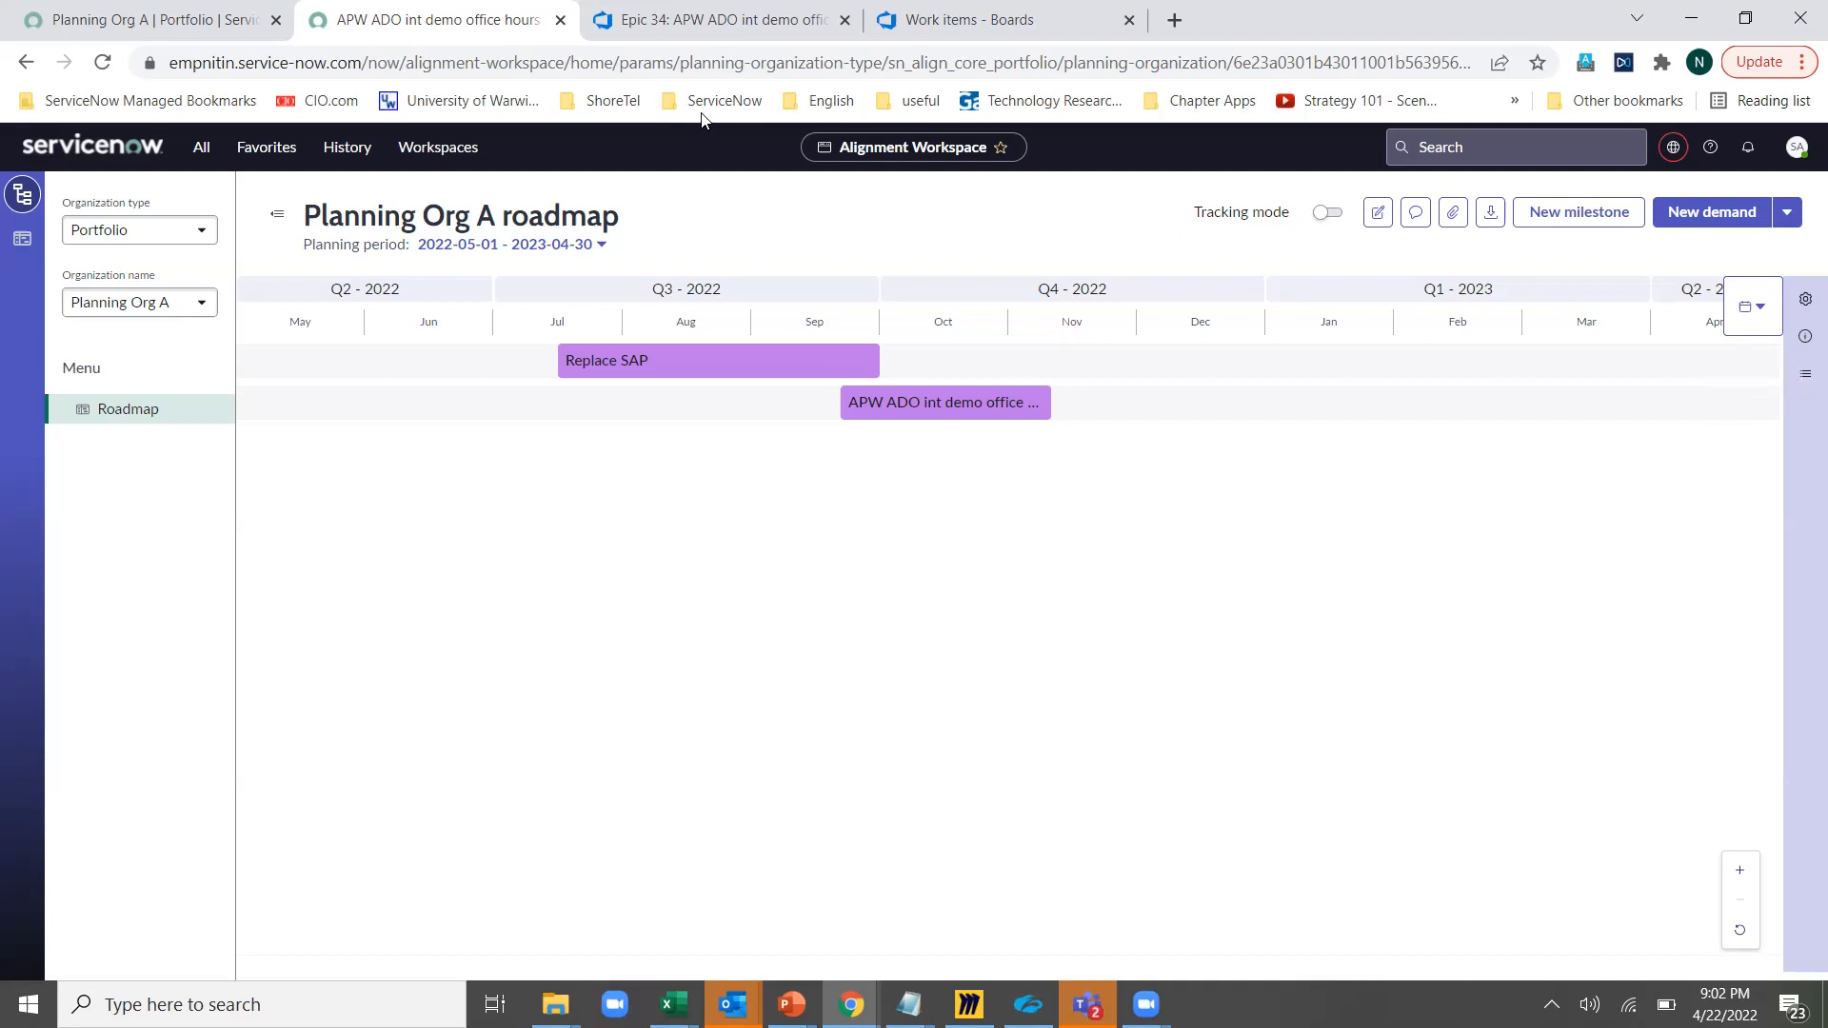
Reload the roadmap and schedule the unscheduled epic "created this epic in ADO" on it, starting about 20 June 2022
{"action": "left_click", "coordinate": [102, 64]}
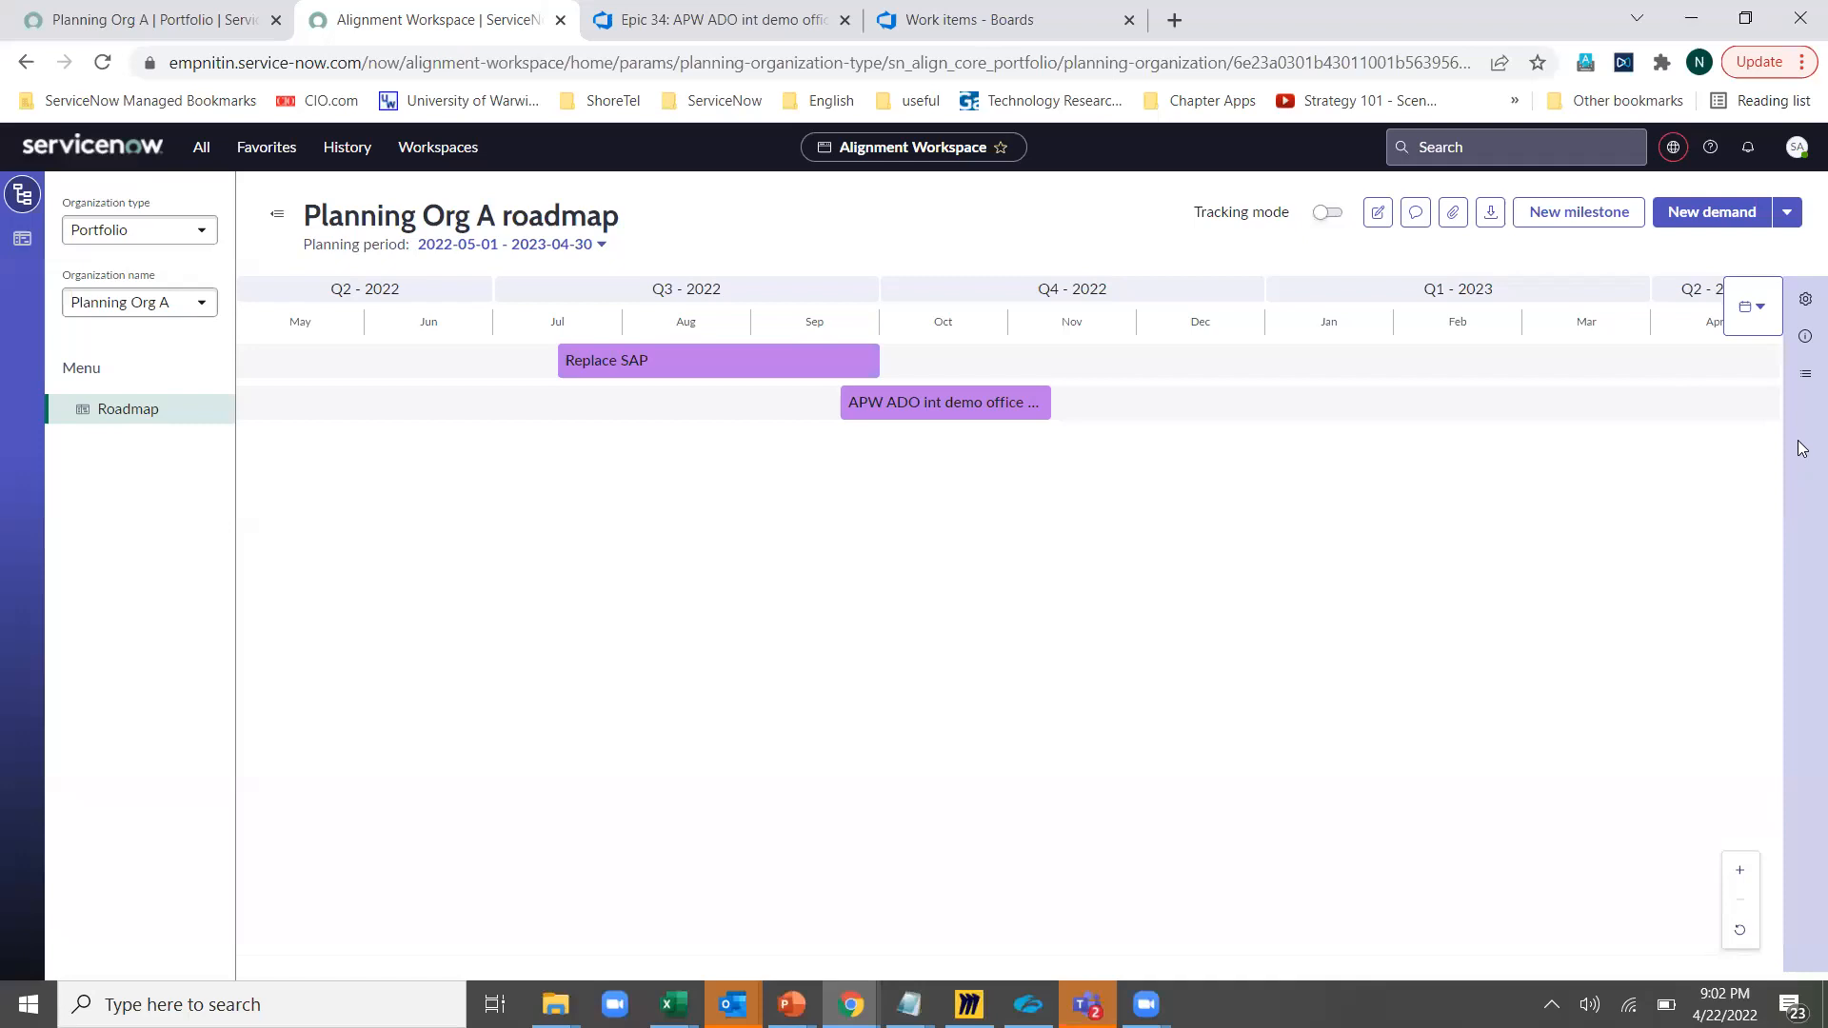
{"action": "left_click", "coordinate": [1806, 374]}
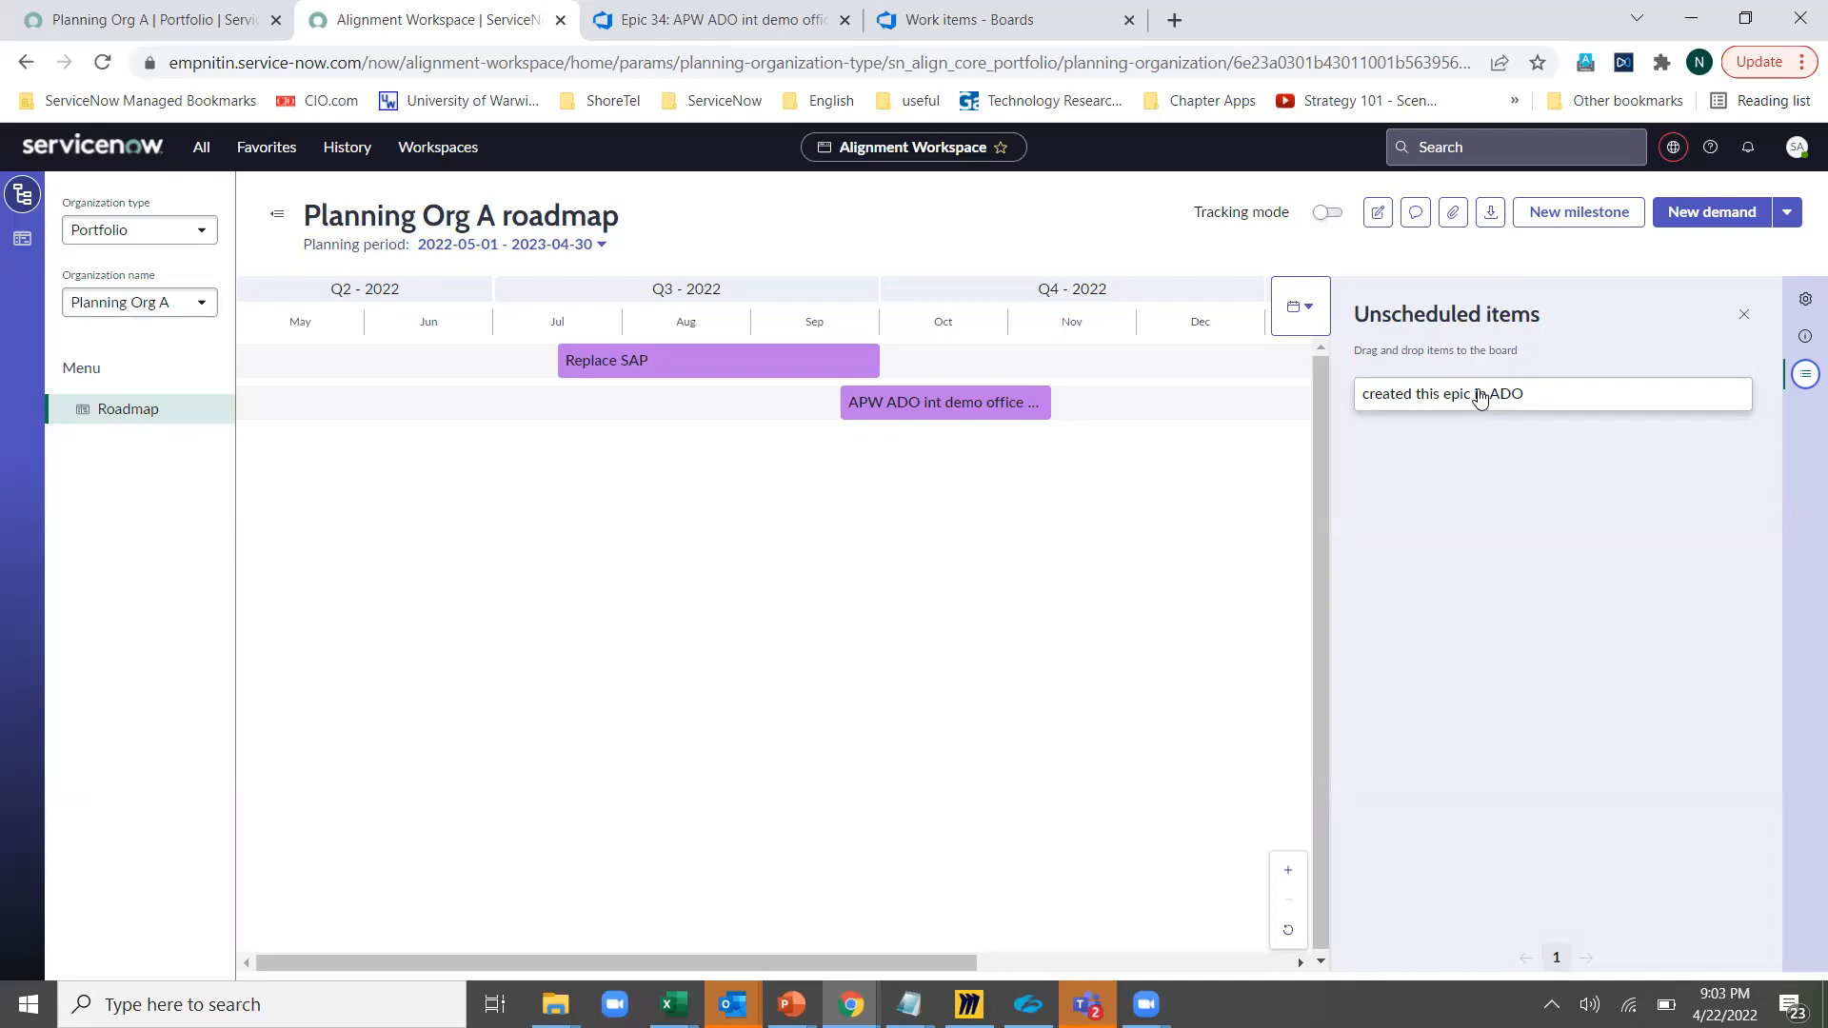
{"action": "left_click_drag", "start_coordinate": [1479, 398], "coordinate": [757, 388]}
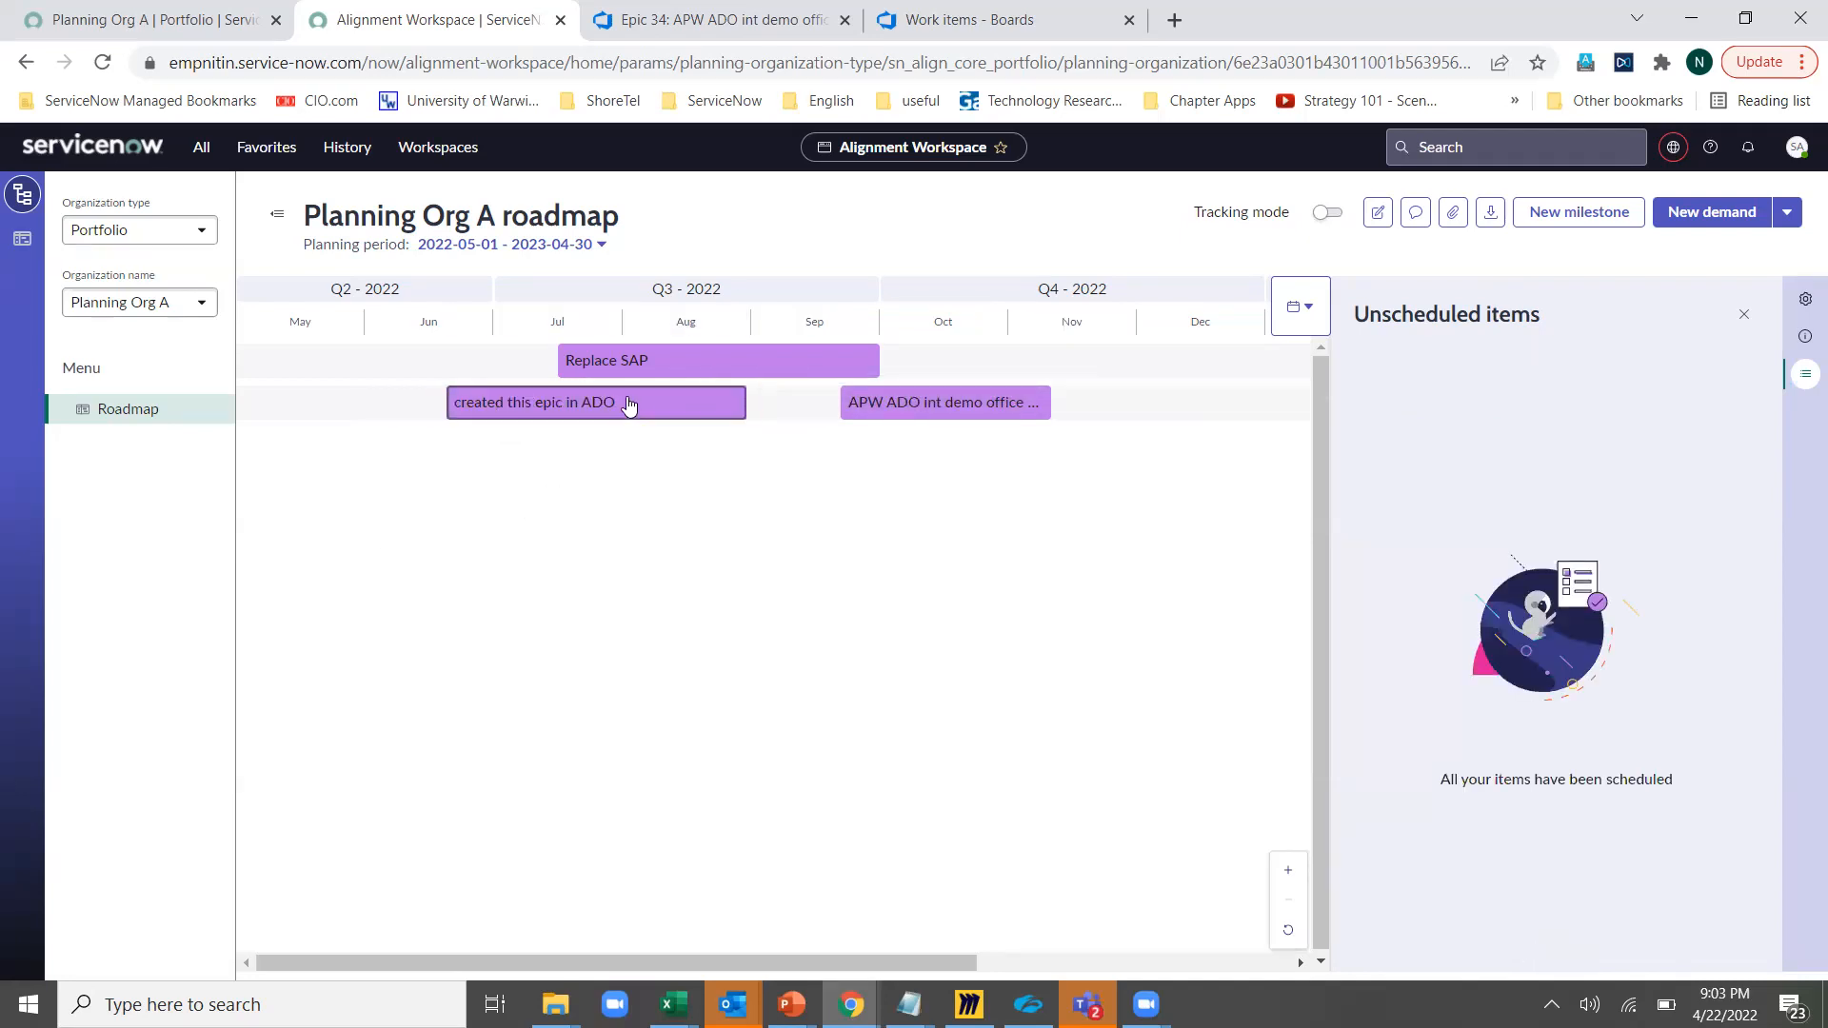
Set the imported epic's description to "desc in SN" and its priority to 3 - Moderate, and update the record
{"action": "left_click", "coordinate": [628, 404]}
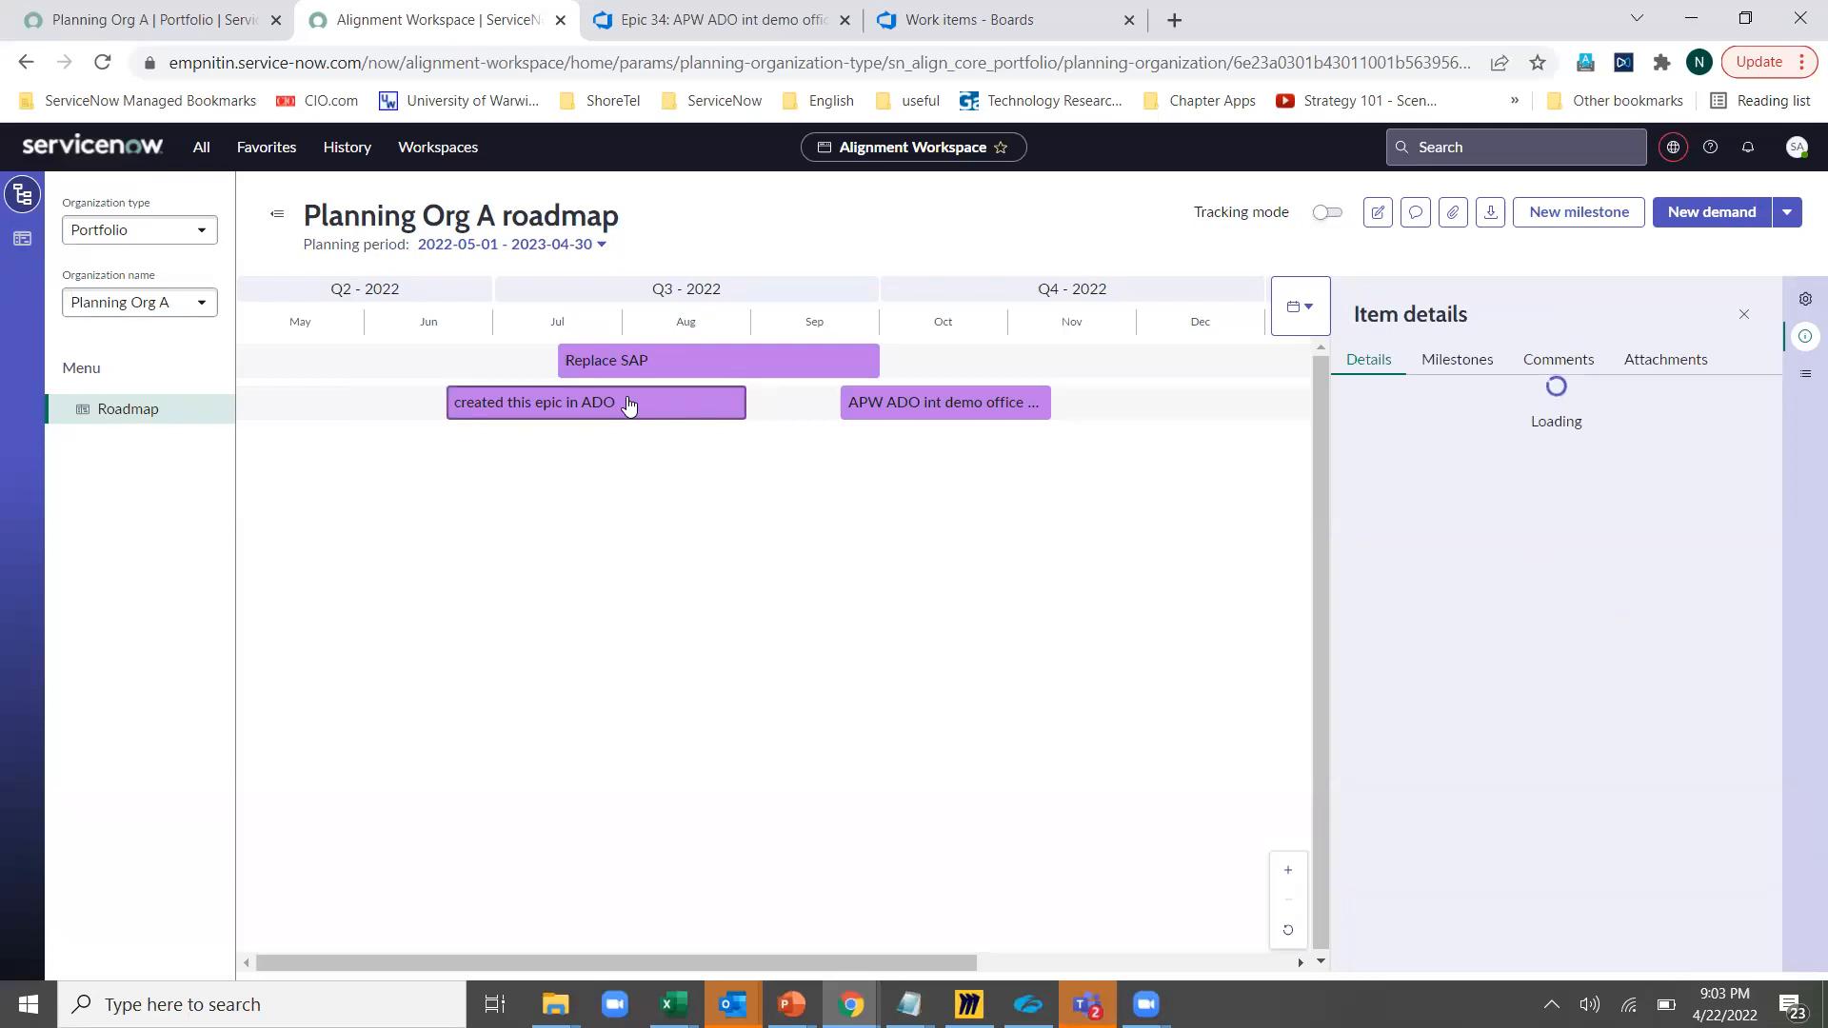
{"action": "left_click", "coordinate": [1444, 569]}
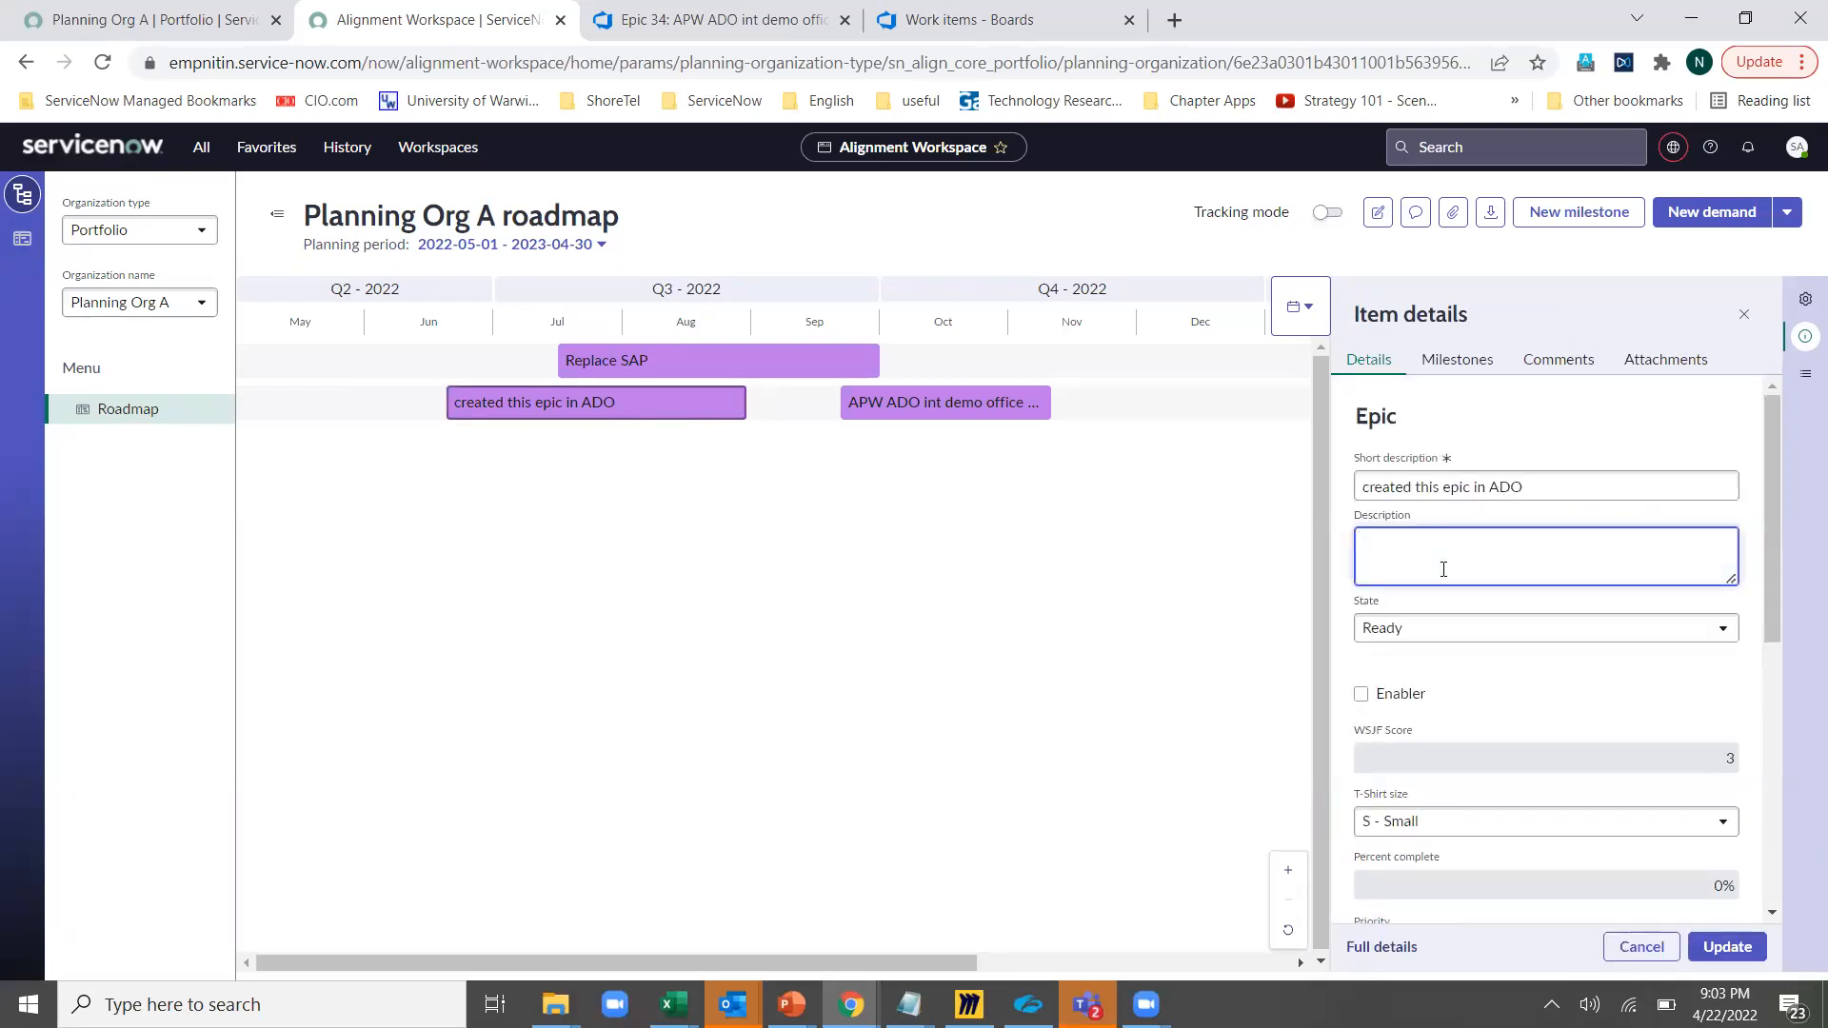
{"action": "type", "text": "desc"}
{"action": "type", "text": "in SN"}
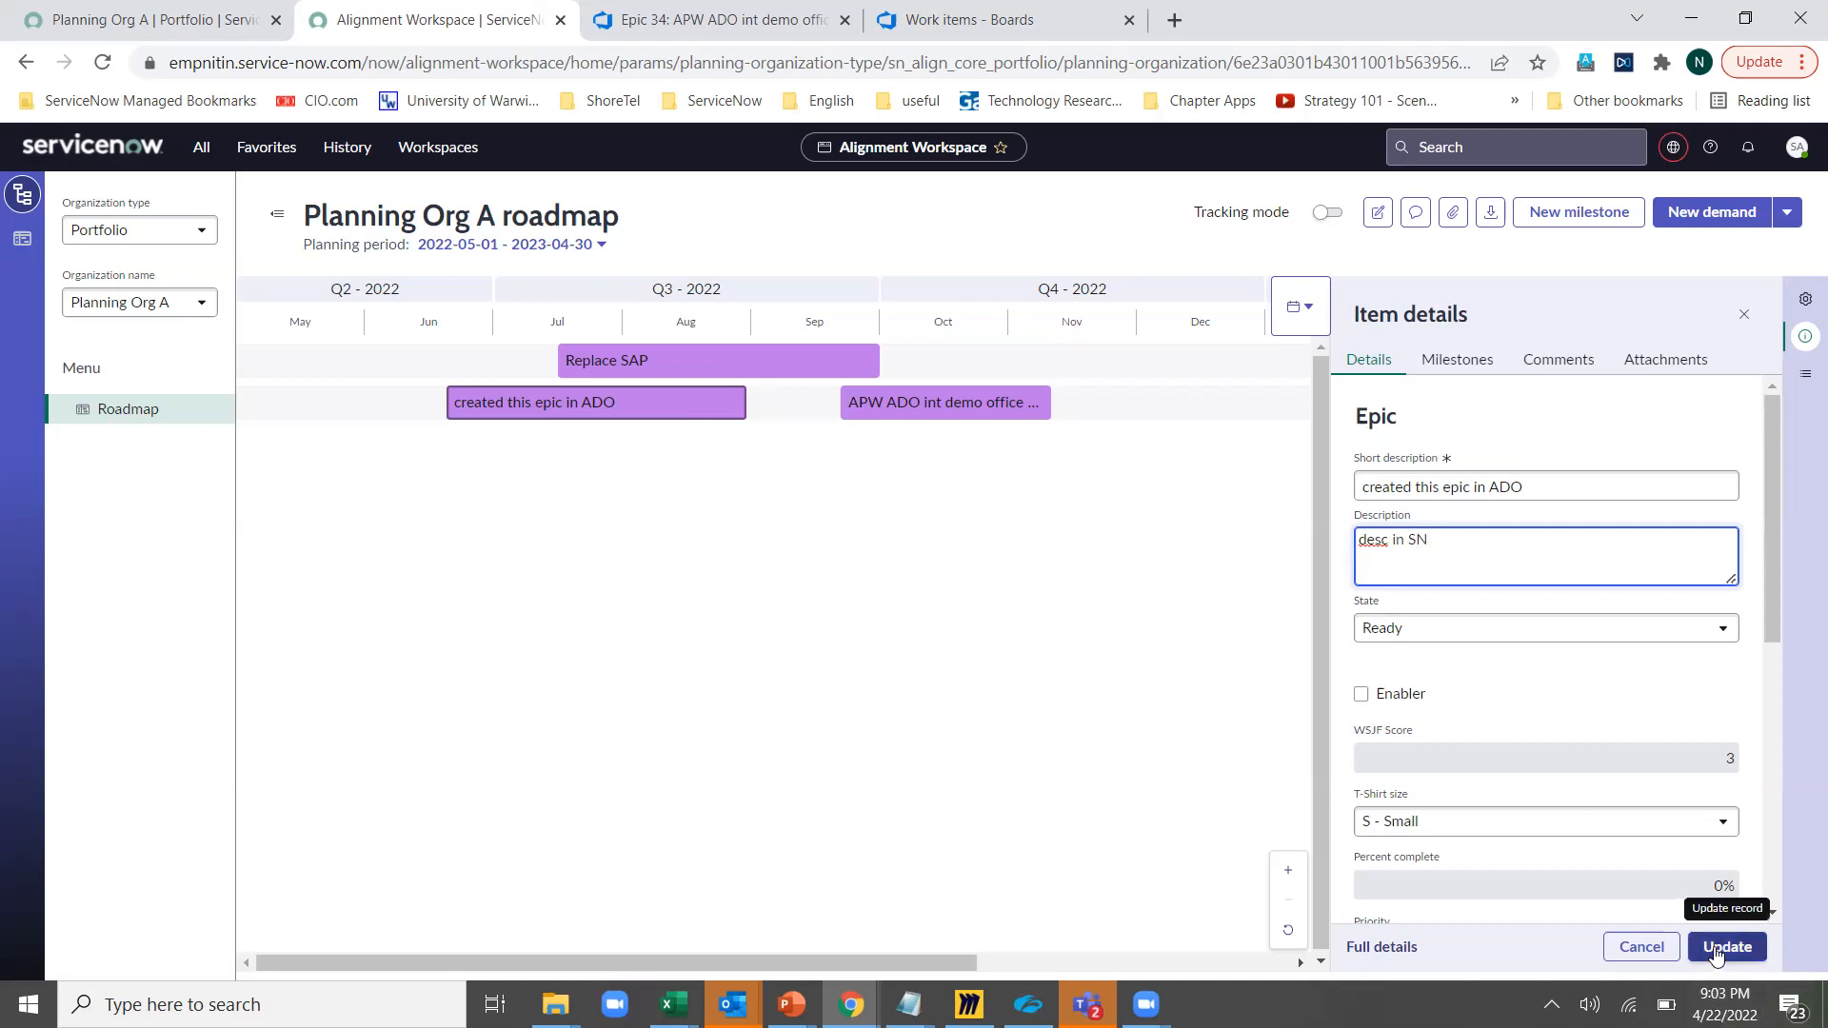
{"action": "scroll", "coordinate": [1673, 876], "scroll_direction": "down", "scroll_amount": 2}
{"action": "left_click", "coordinate": [1572, 768]}
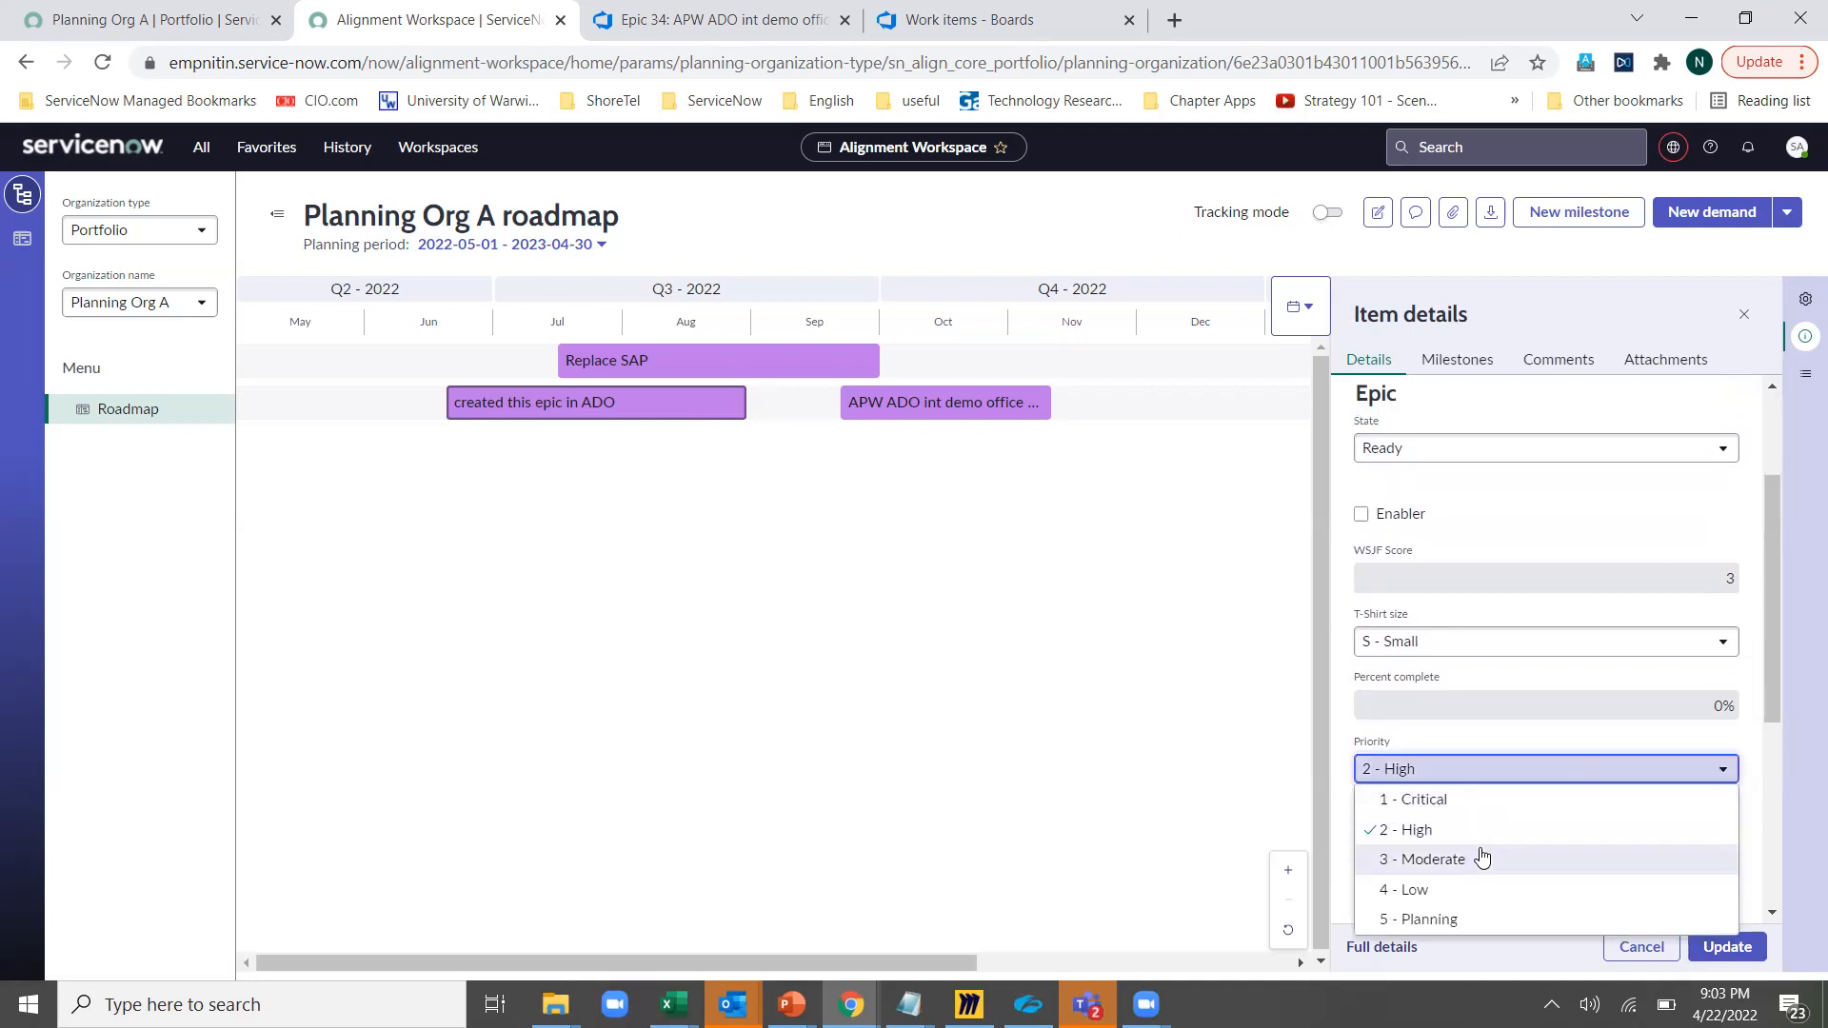
{"action": "left_click", "coordinate": [1482, 857]}
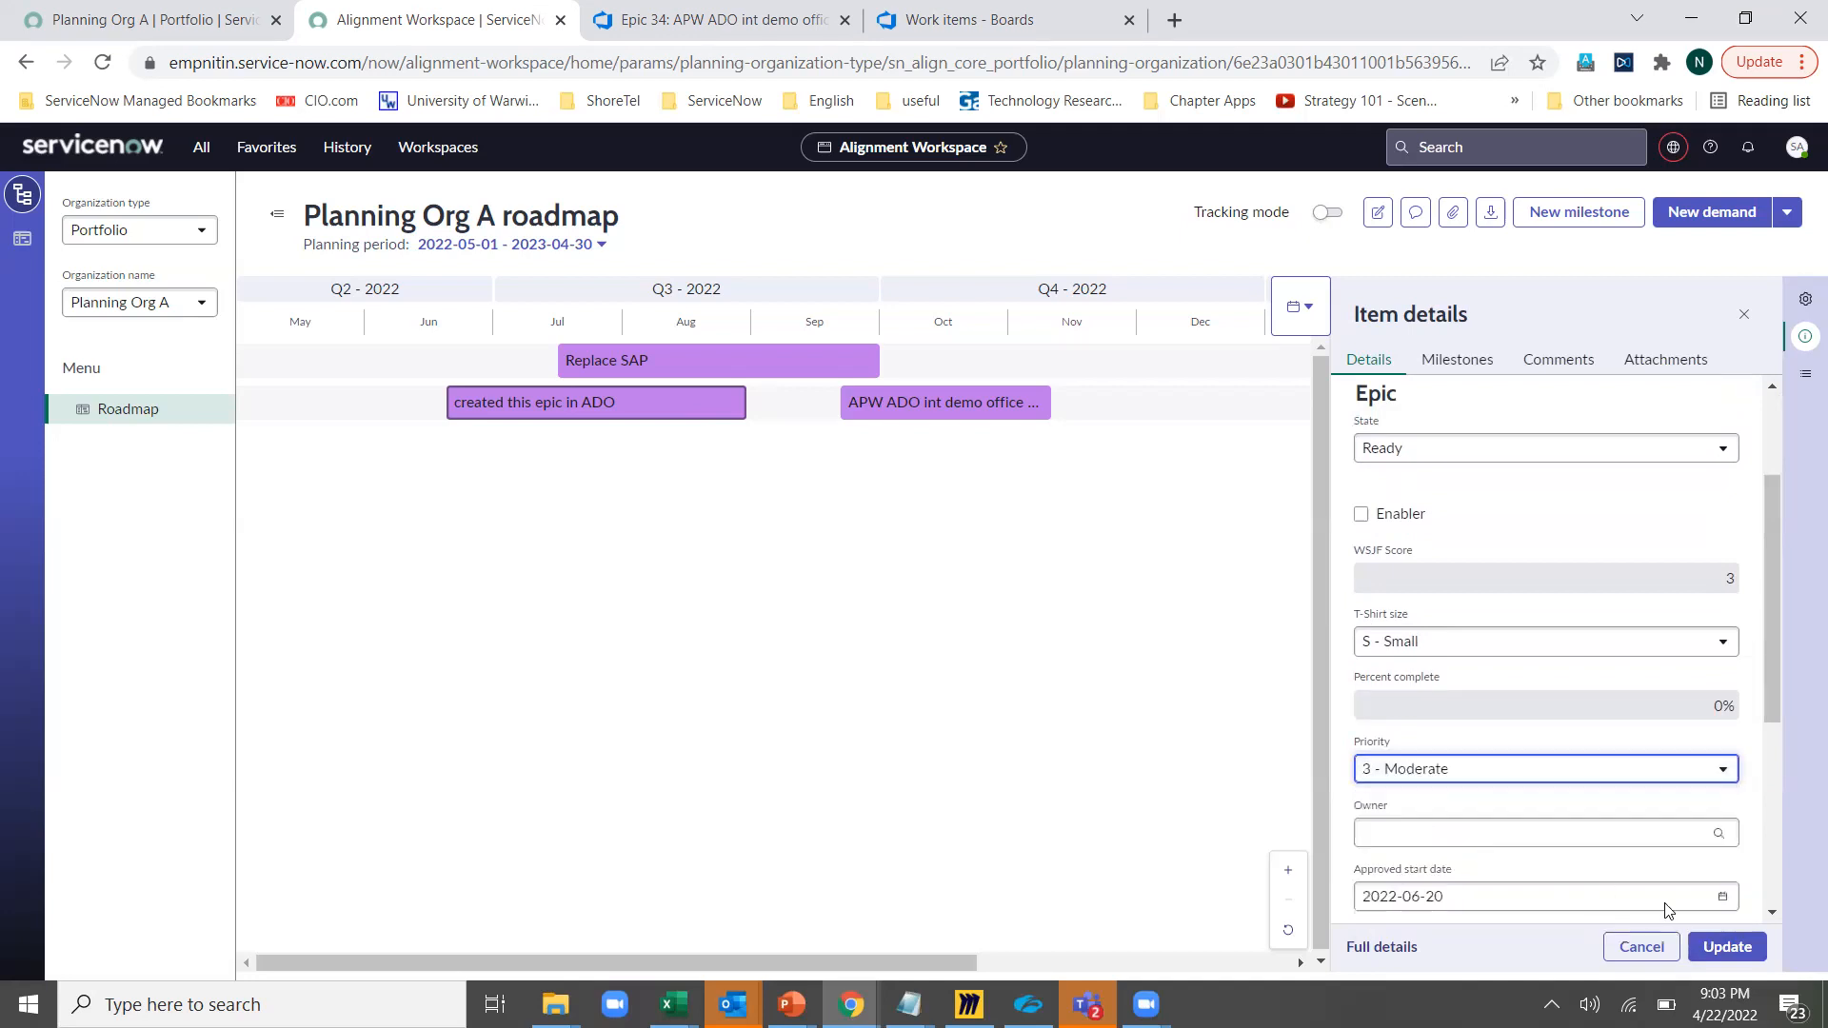
{"action": "left_click", "coordinate": [1714, 953]}
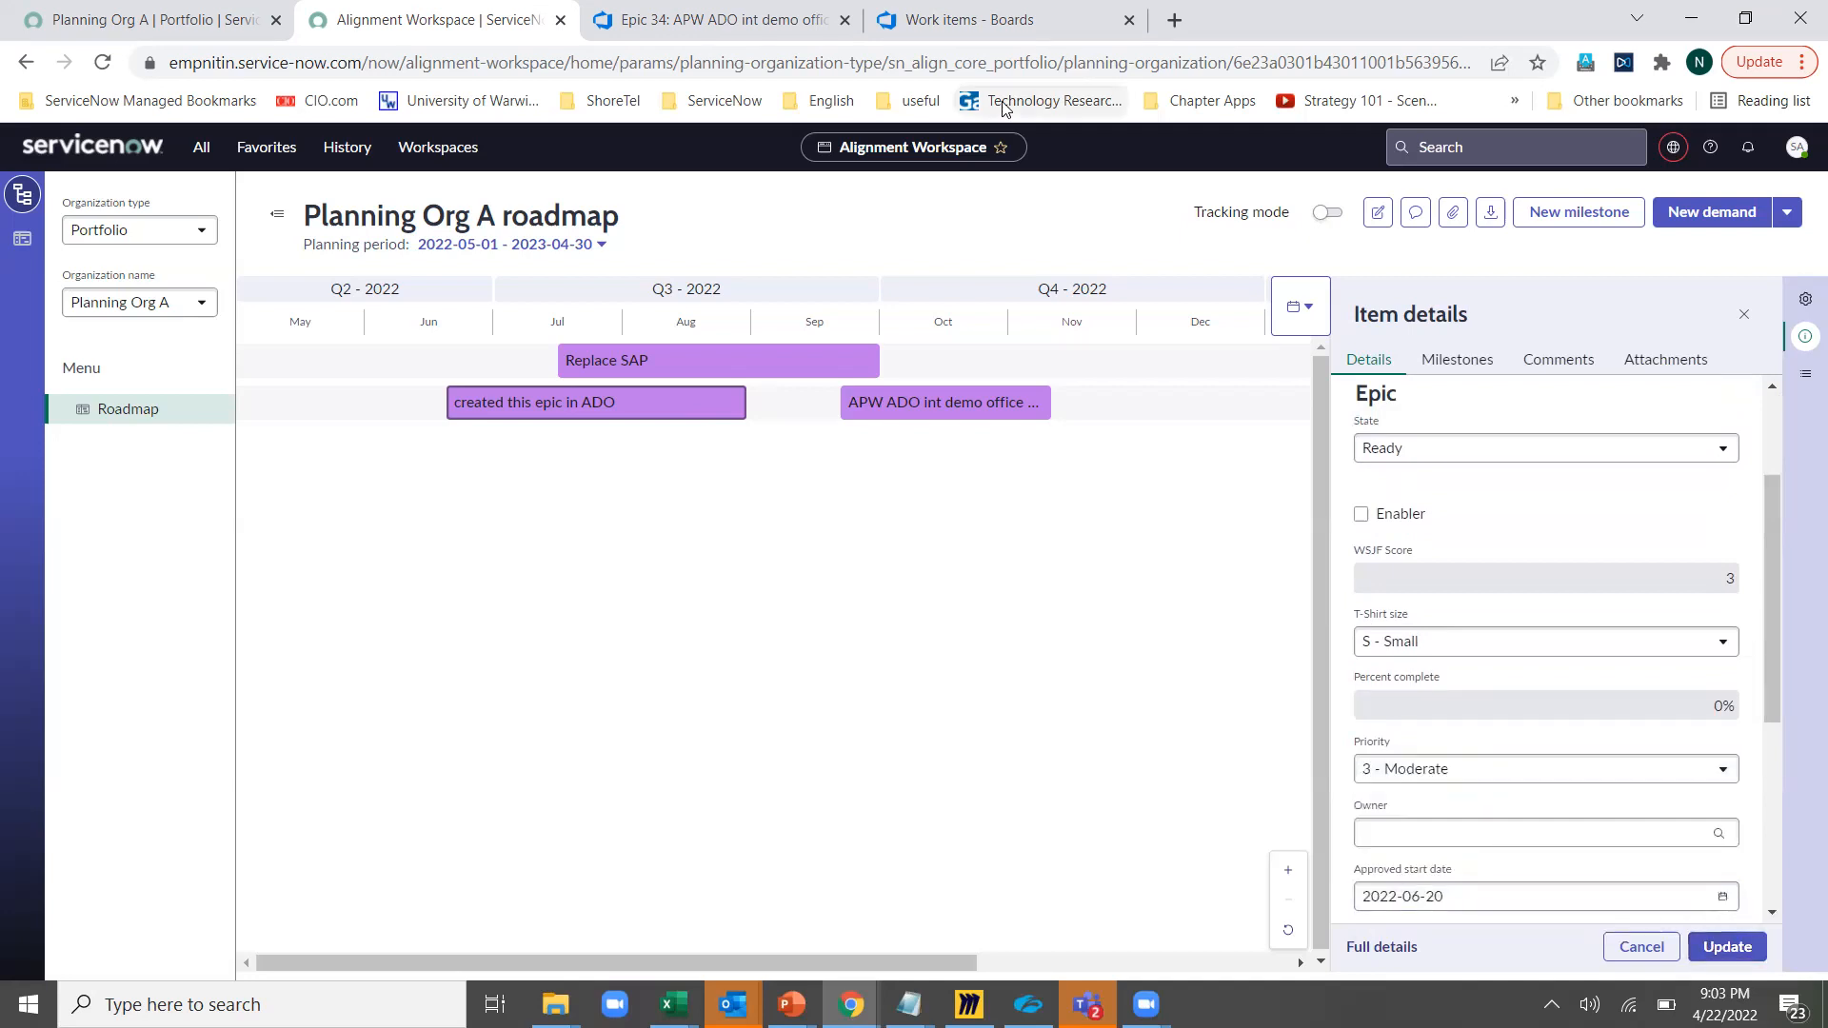
Check the description and priority of epic 14 in Azure DevOps, and return to the ServiceNow roadmap
{"action": "left_click", "coordinate": [724, 7]}
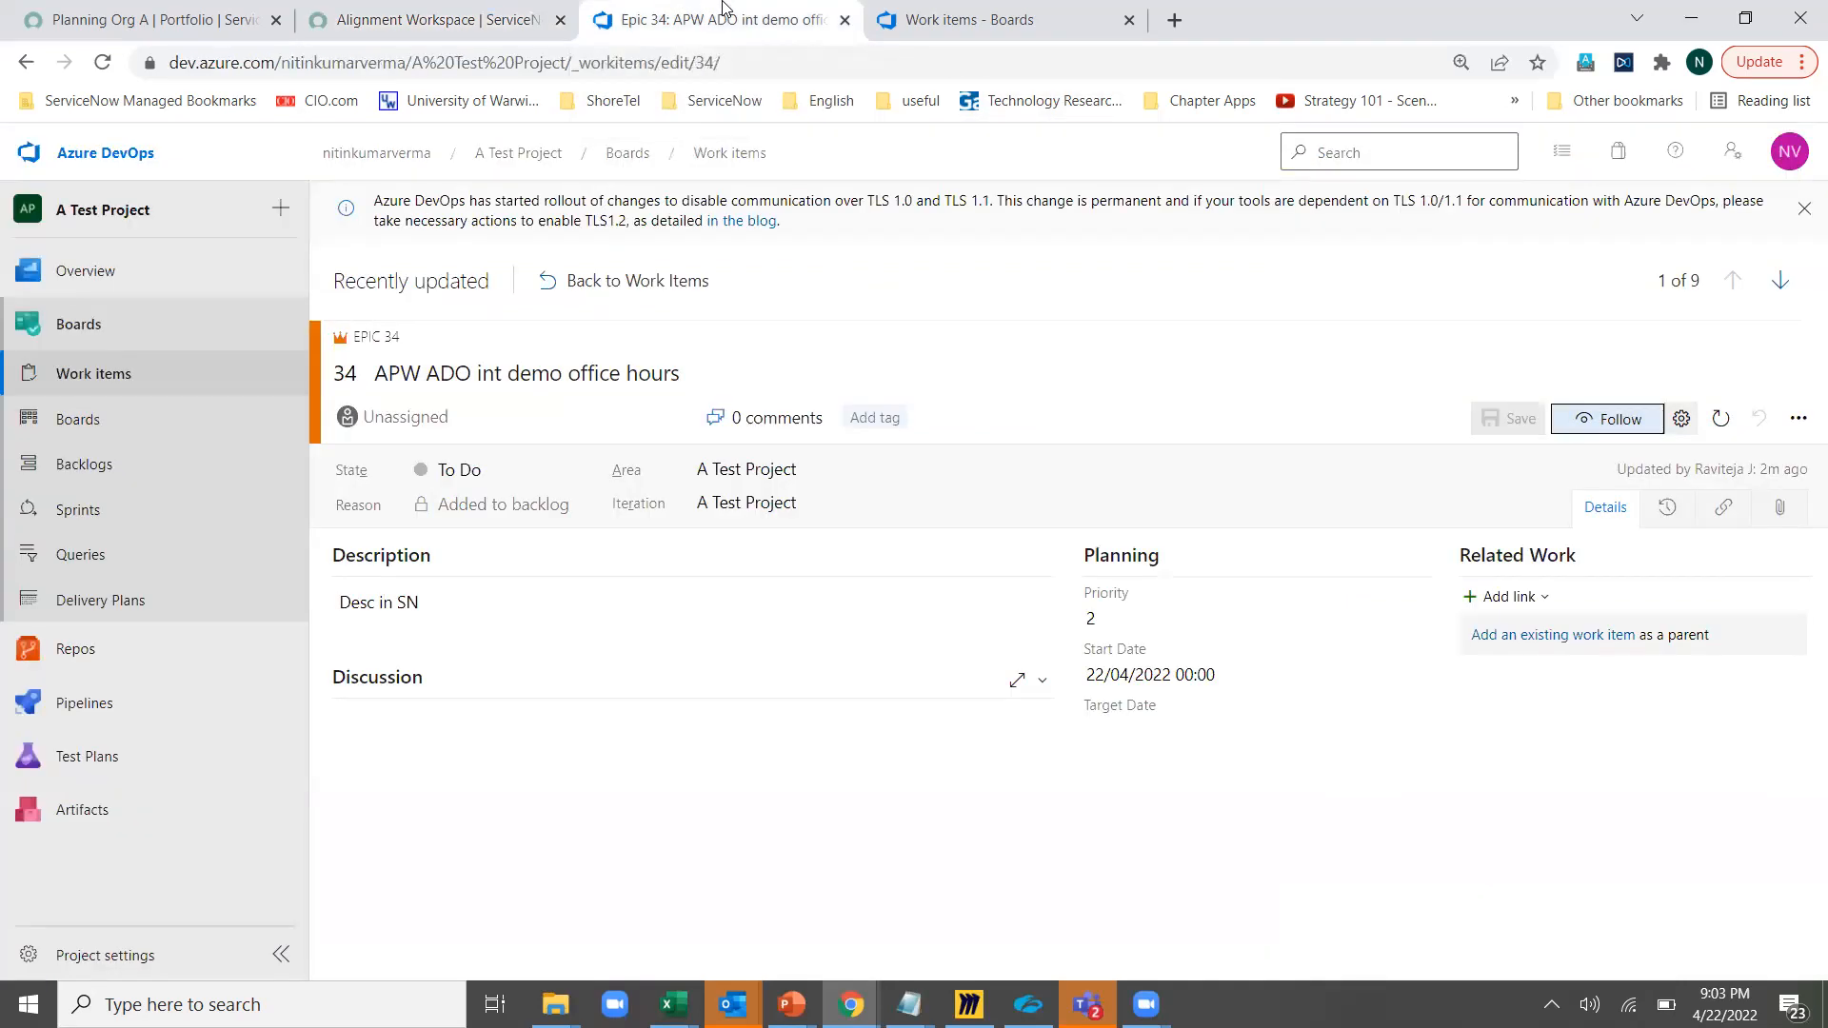
{"action": "left_click", "coordinate": [933, 17]}
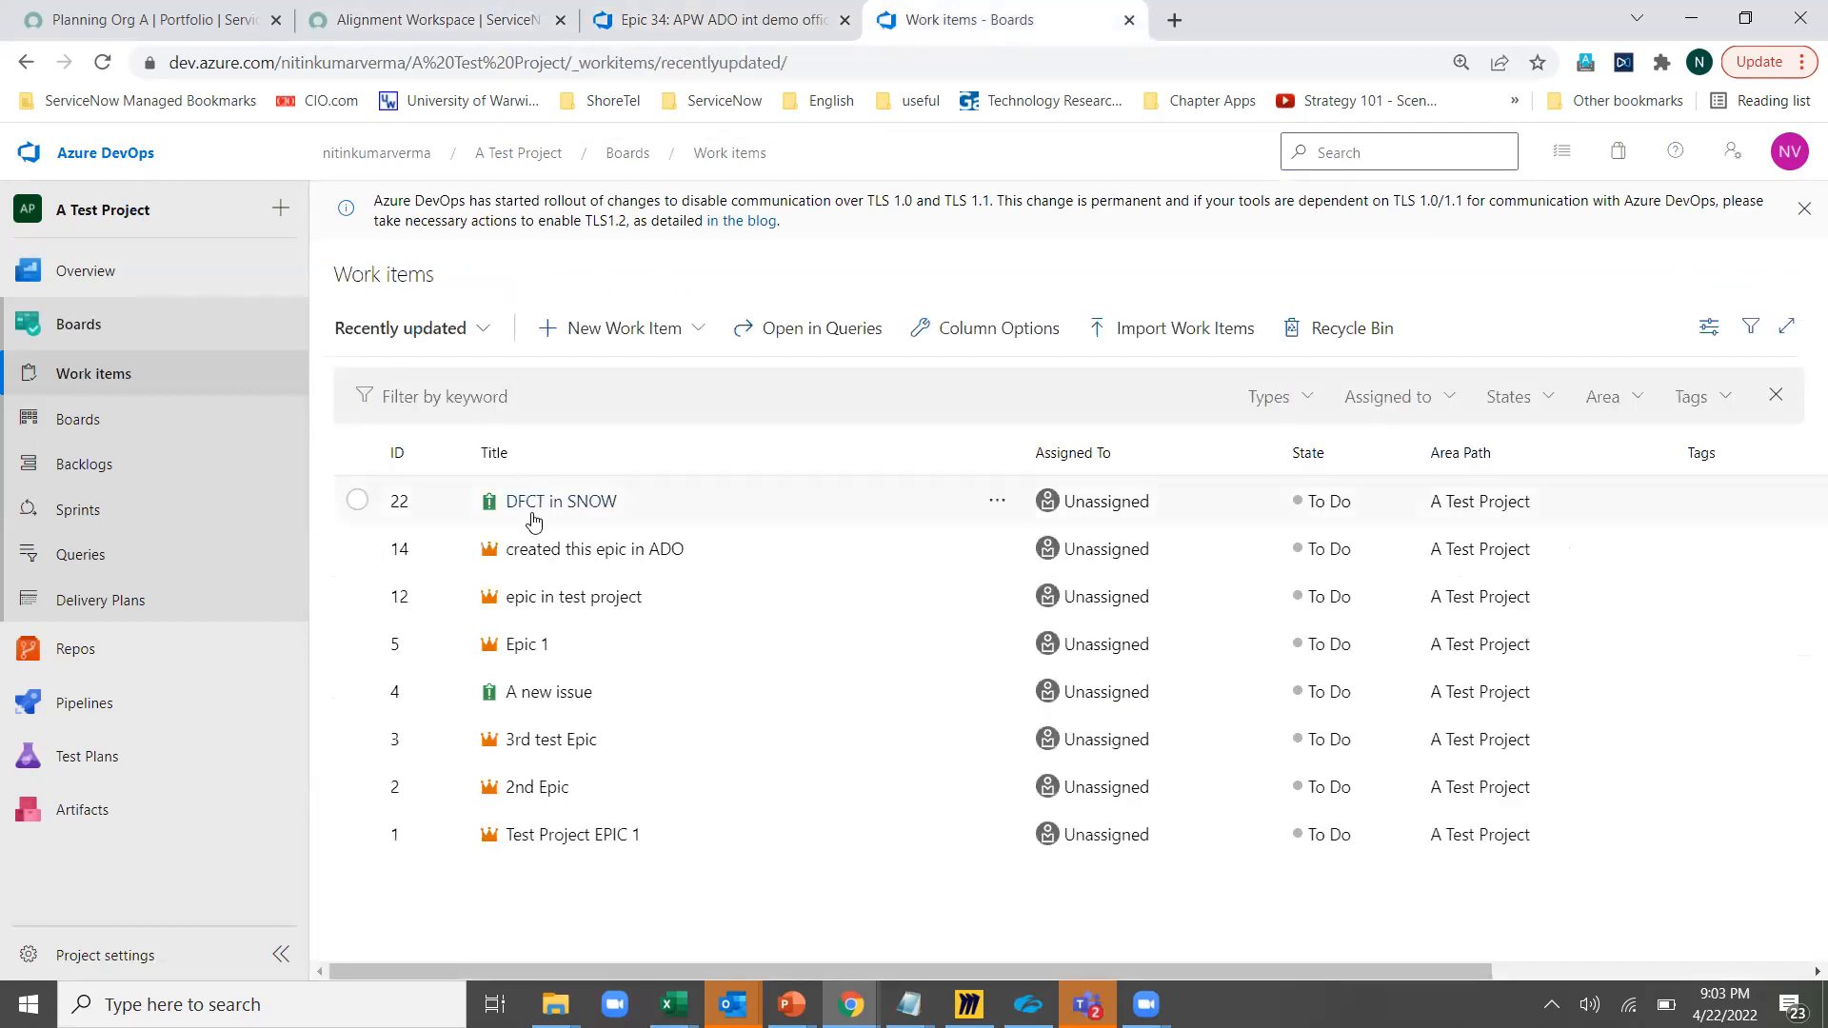
{"action": "left_click", "coordinate": [548, 553]}
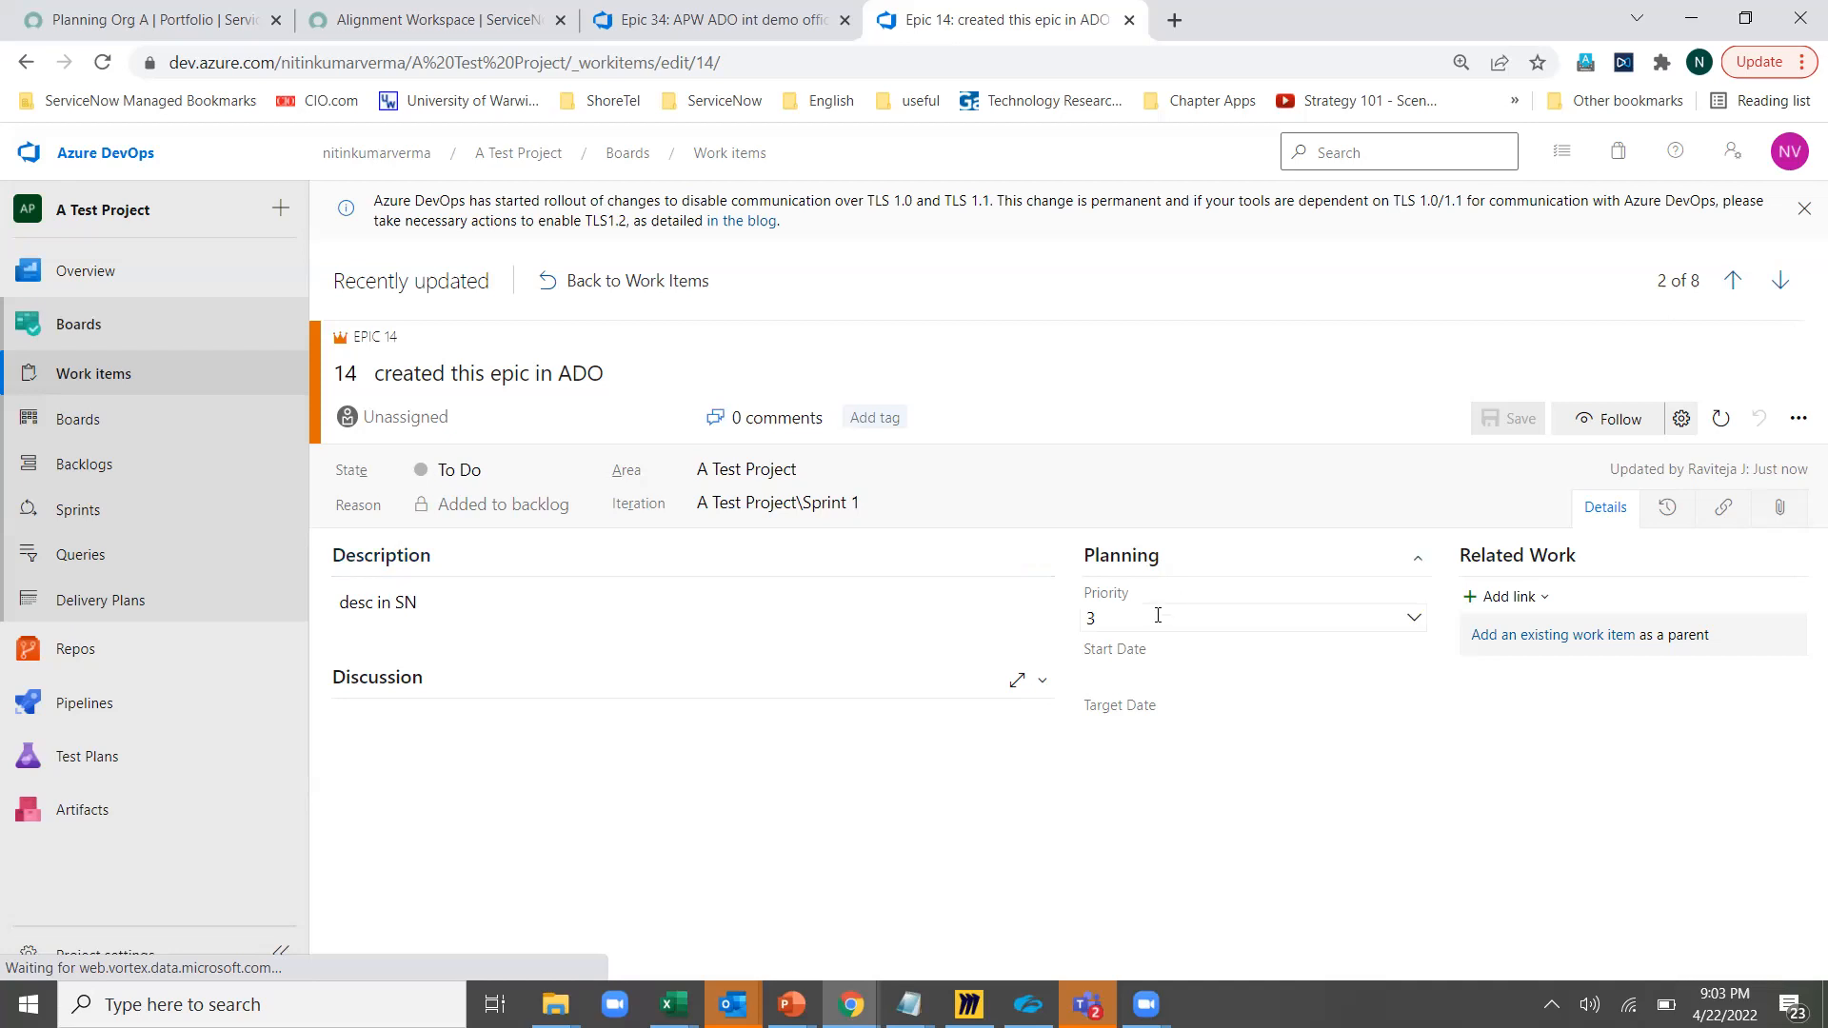
{"action": "left_click", "coordinate": [723, 19]}
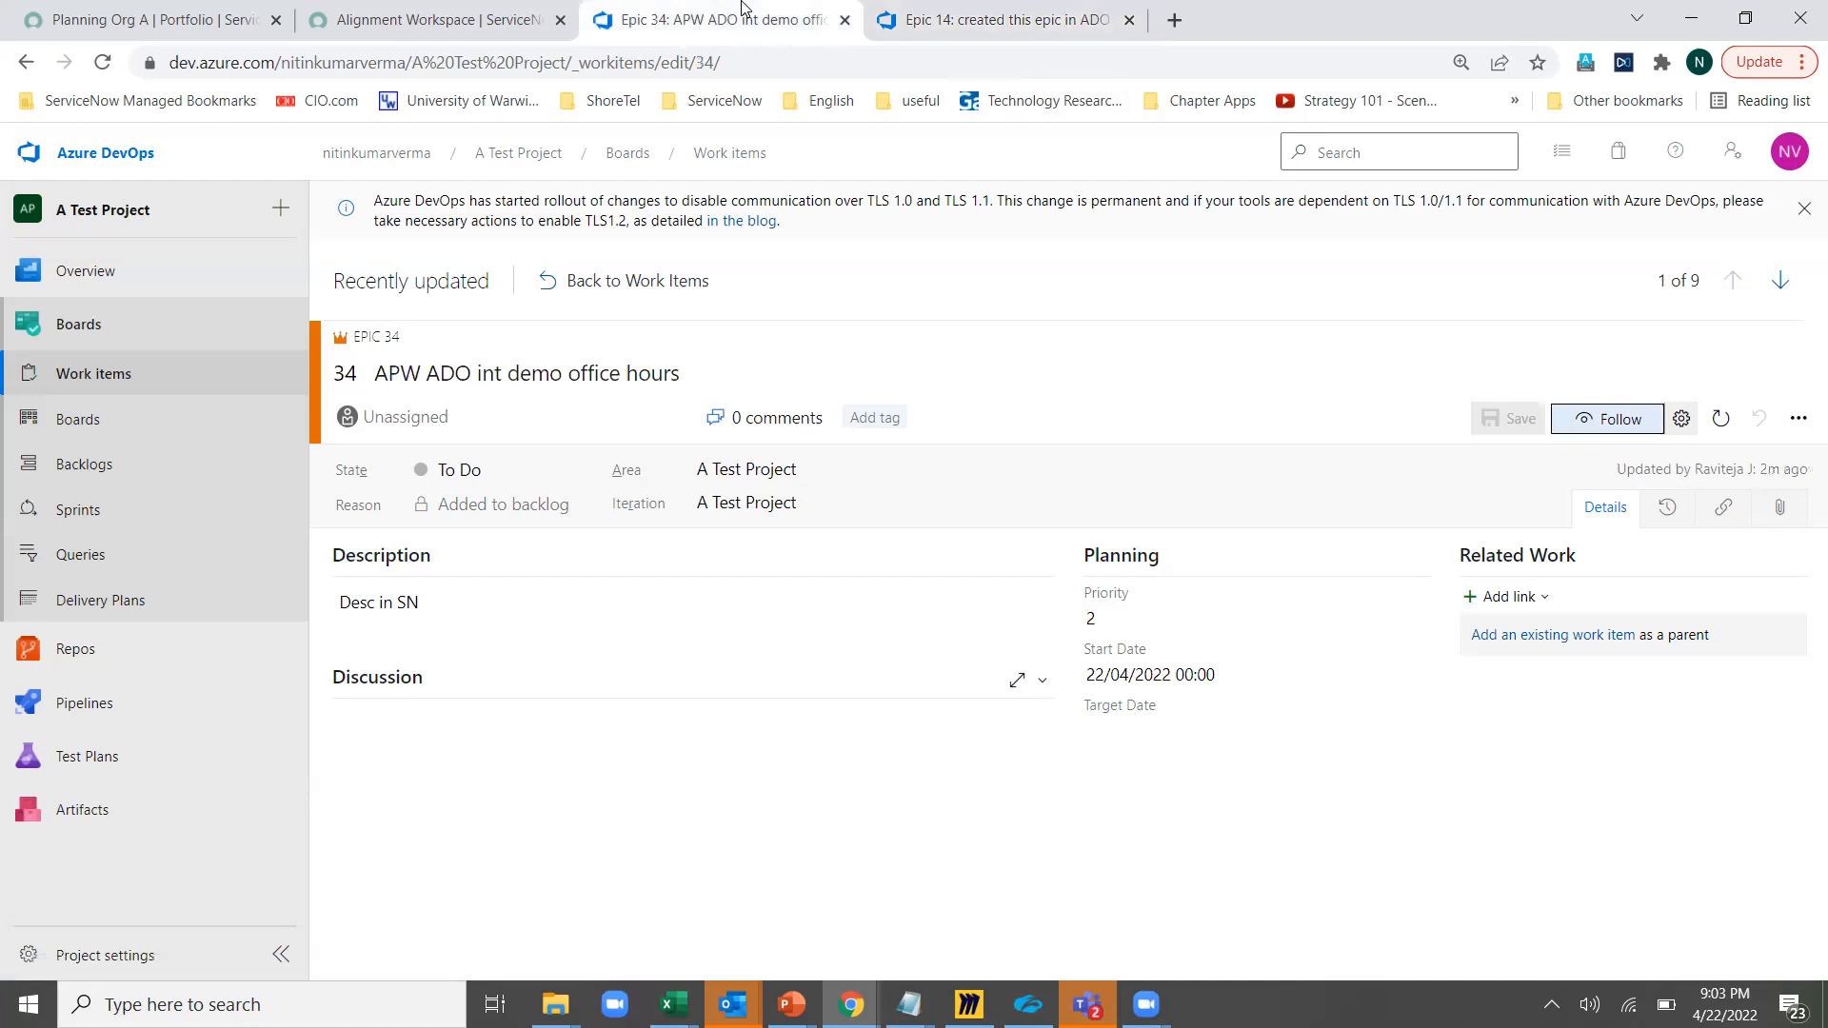
{"action": "left_click", "coordinate": [466, 7]}
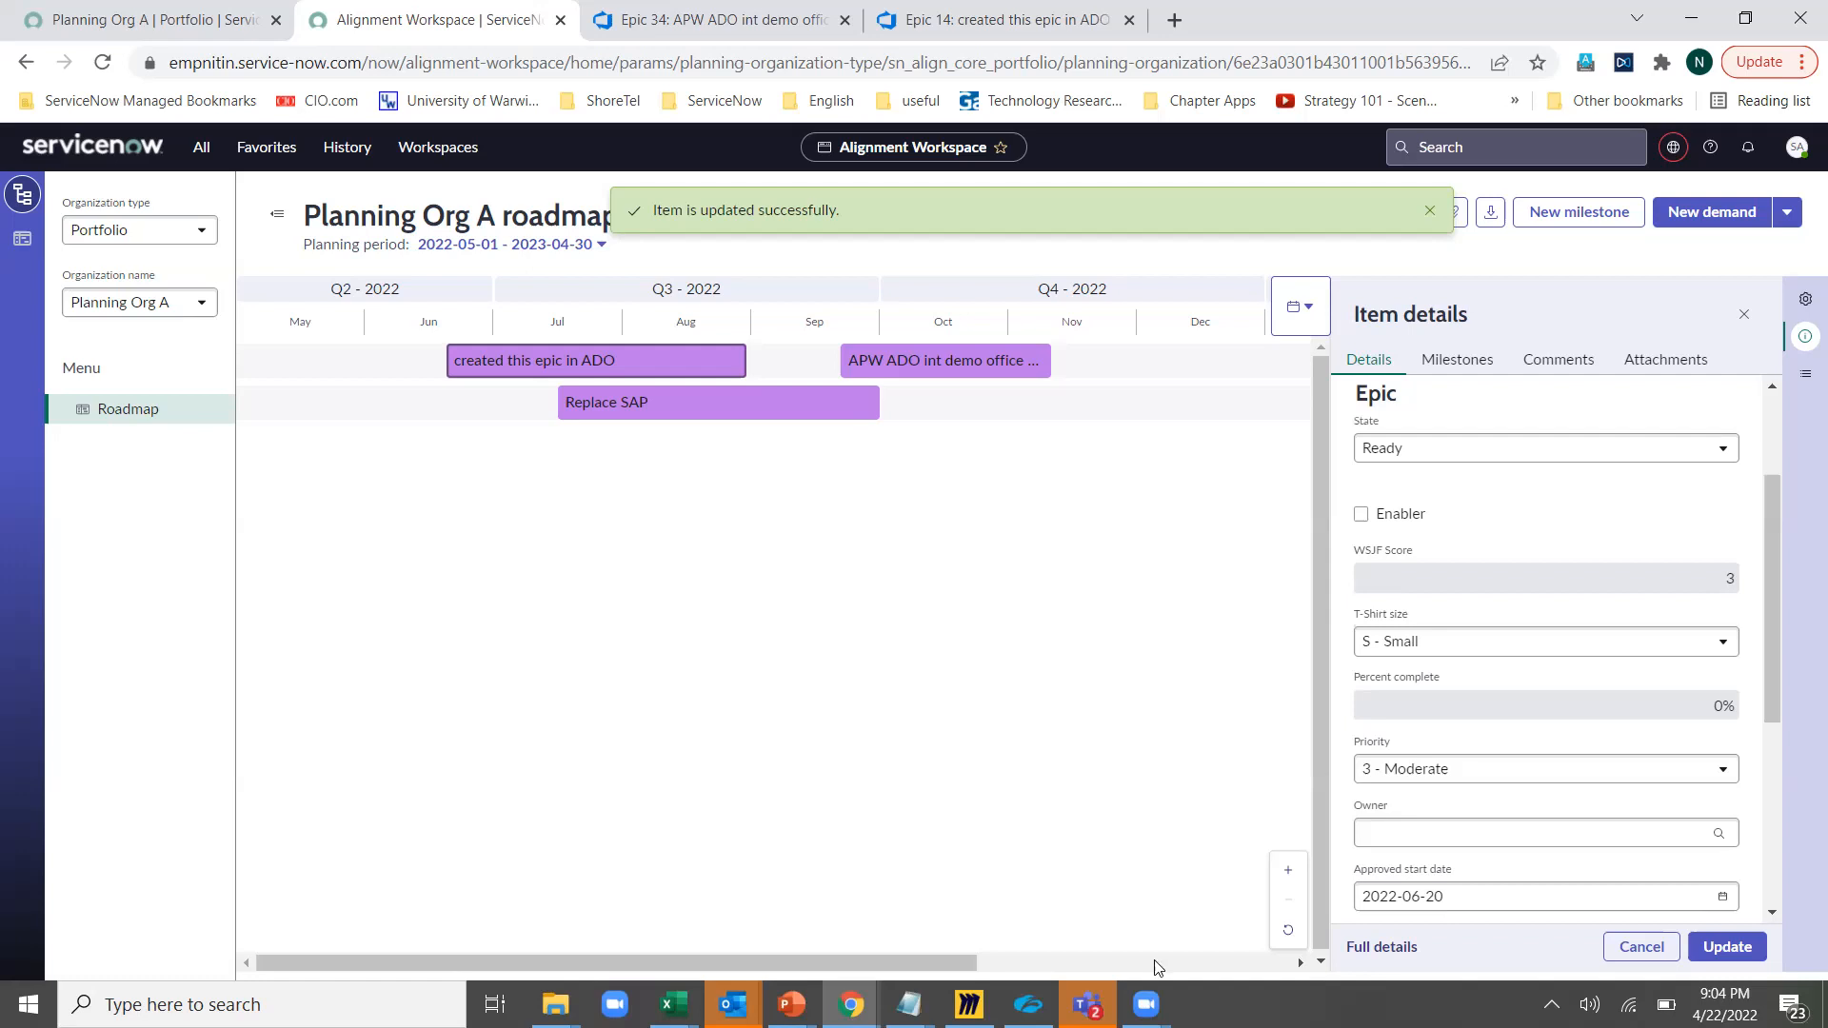
Switch to the Alignment_WS_ADO_Integrations_Demo presentation in PowerPoint and look through its opening slides
{"action": "left_click", "coordinate": [1146, 998]}
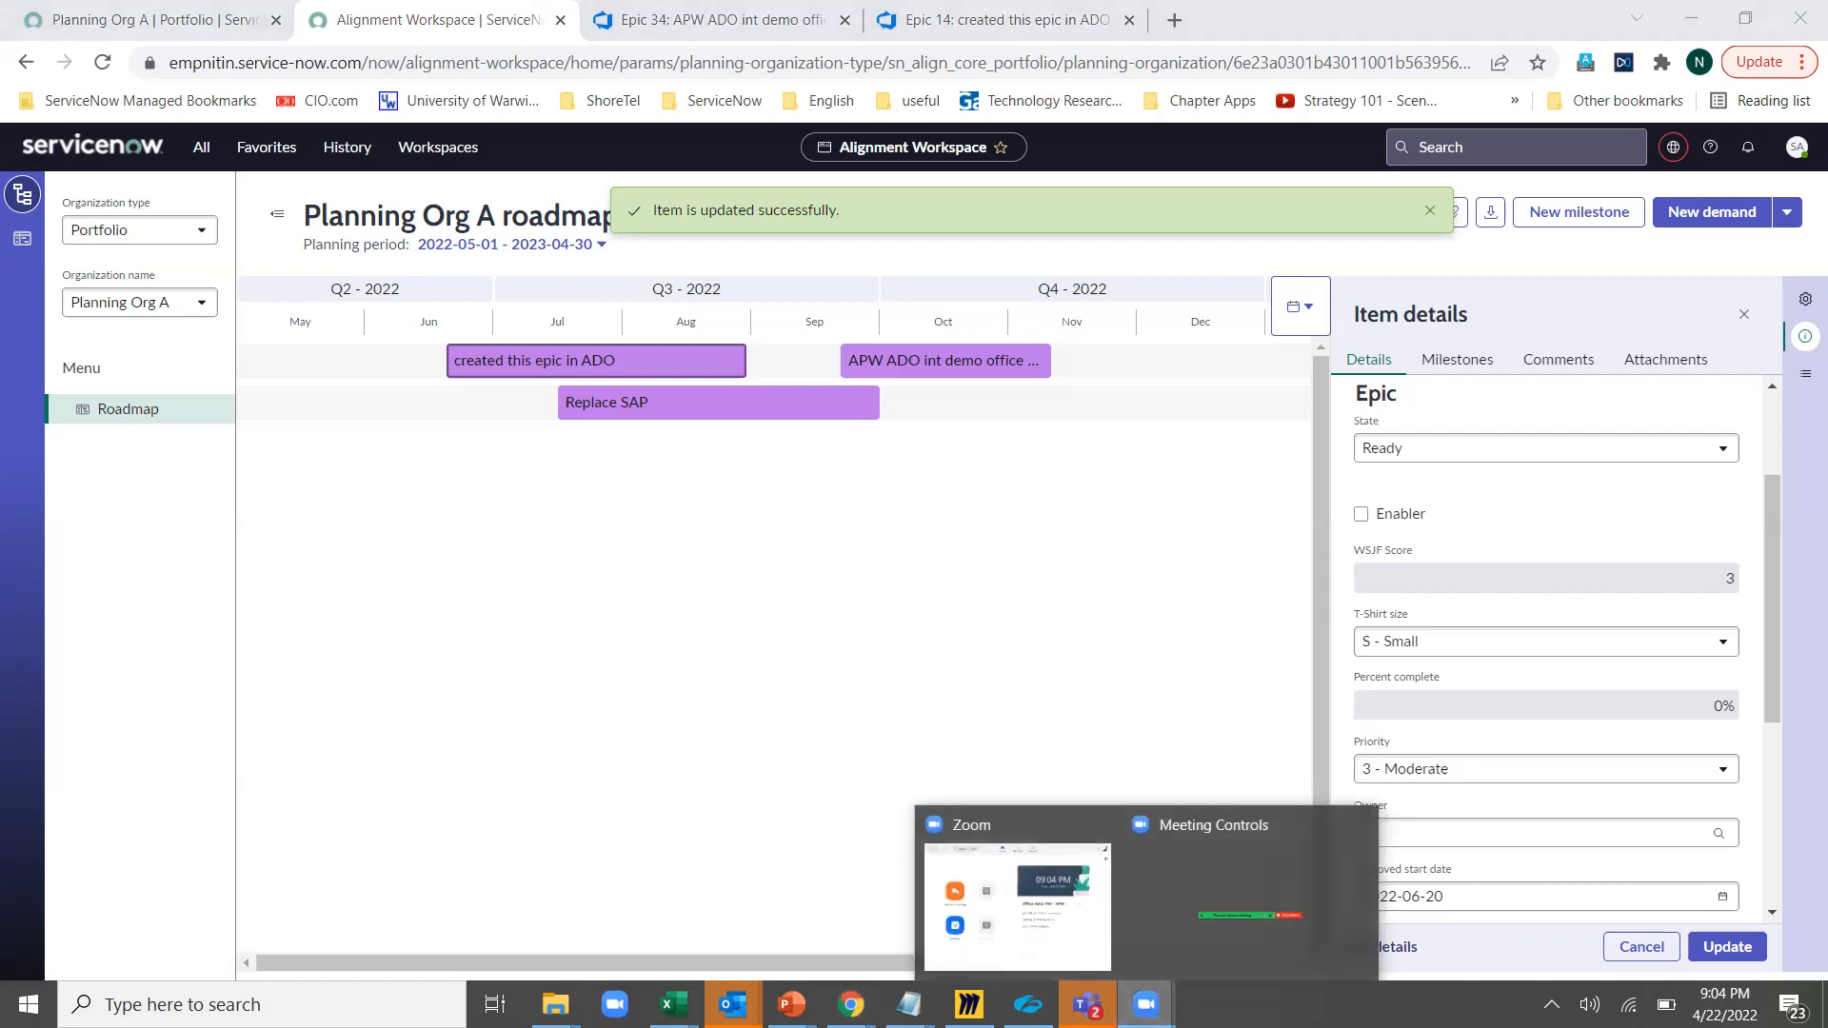
{"action": "mouse_move", "coordinate": [1087, 1005]}
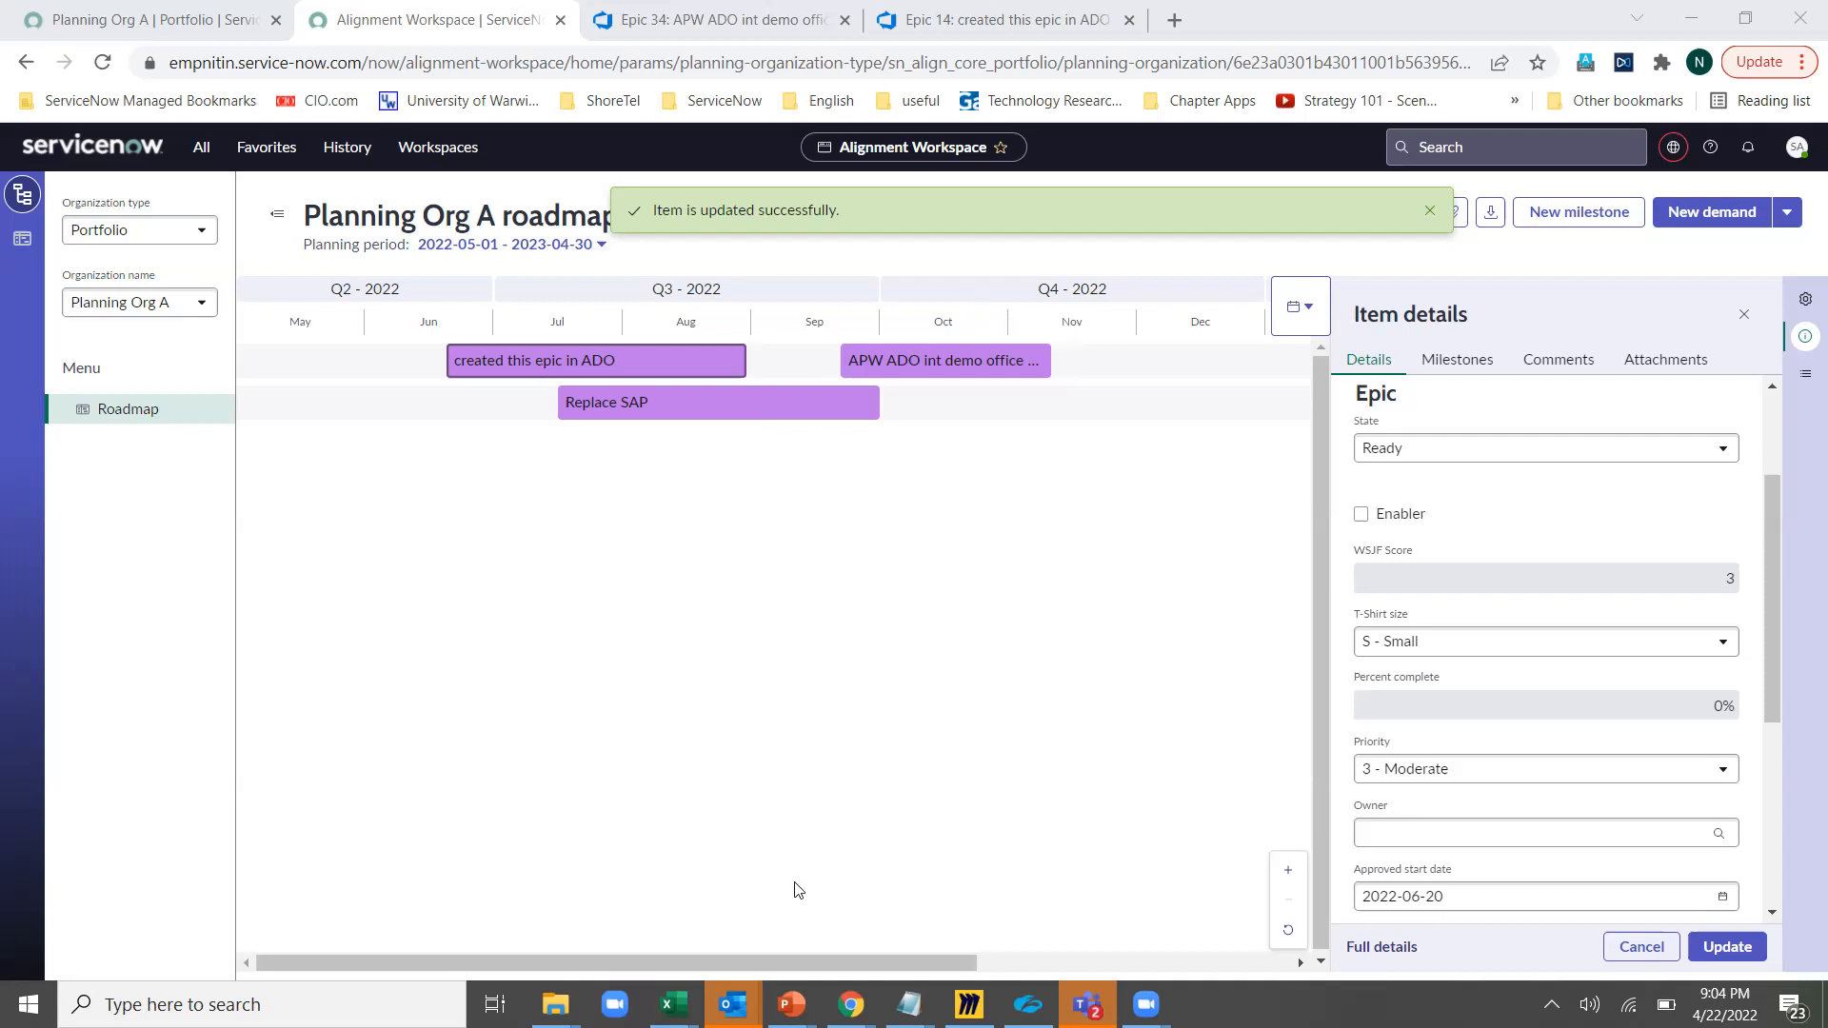
{"action": "mouse_move", "coordinate": [791, 1005]}
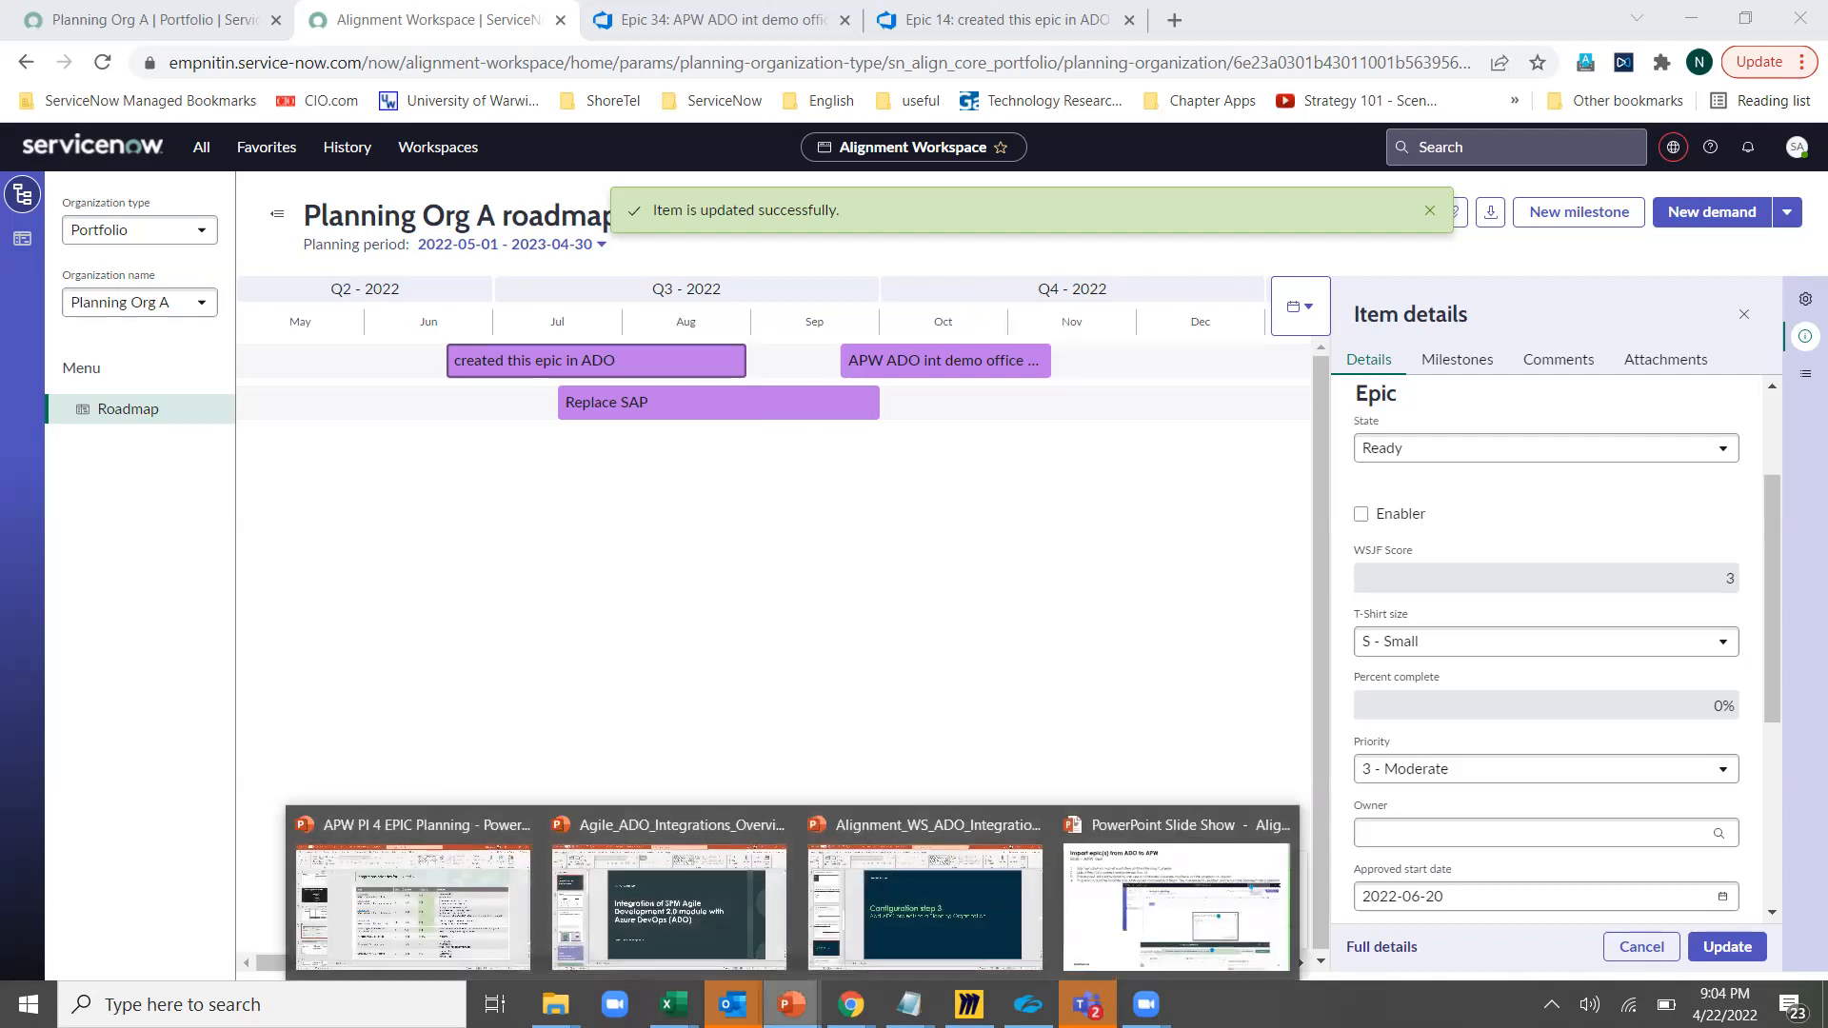
{"action": "left_click", "coordinate": [1009, 878]}
{"action": "scroll", "coordinate": [122, 572], "scroll_direction": "up", "scroll_amount": 10}
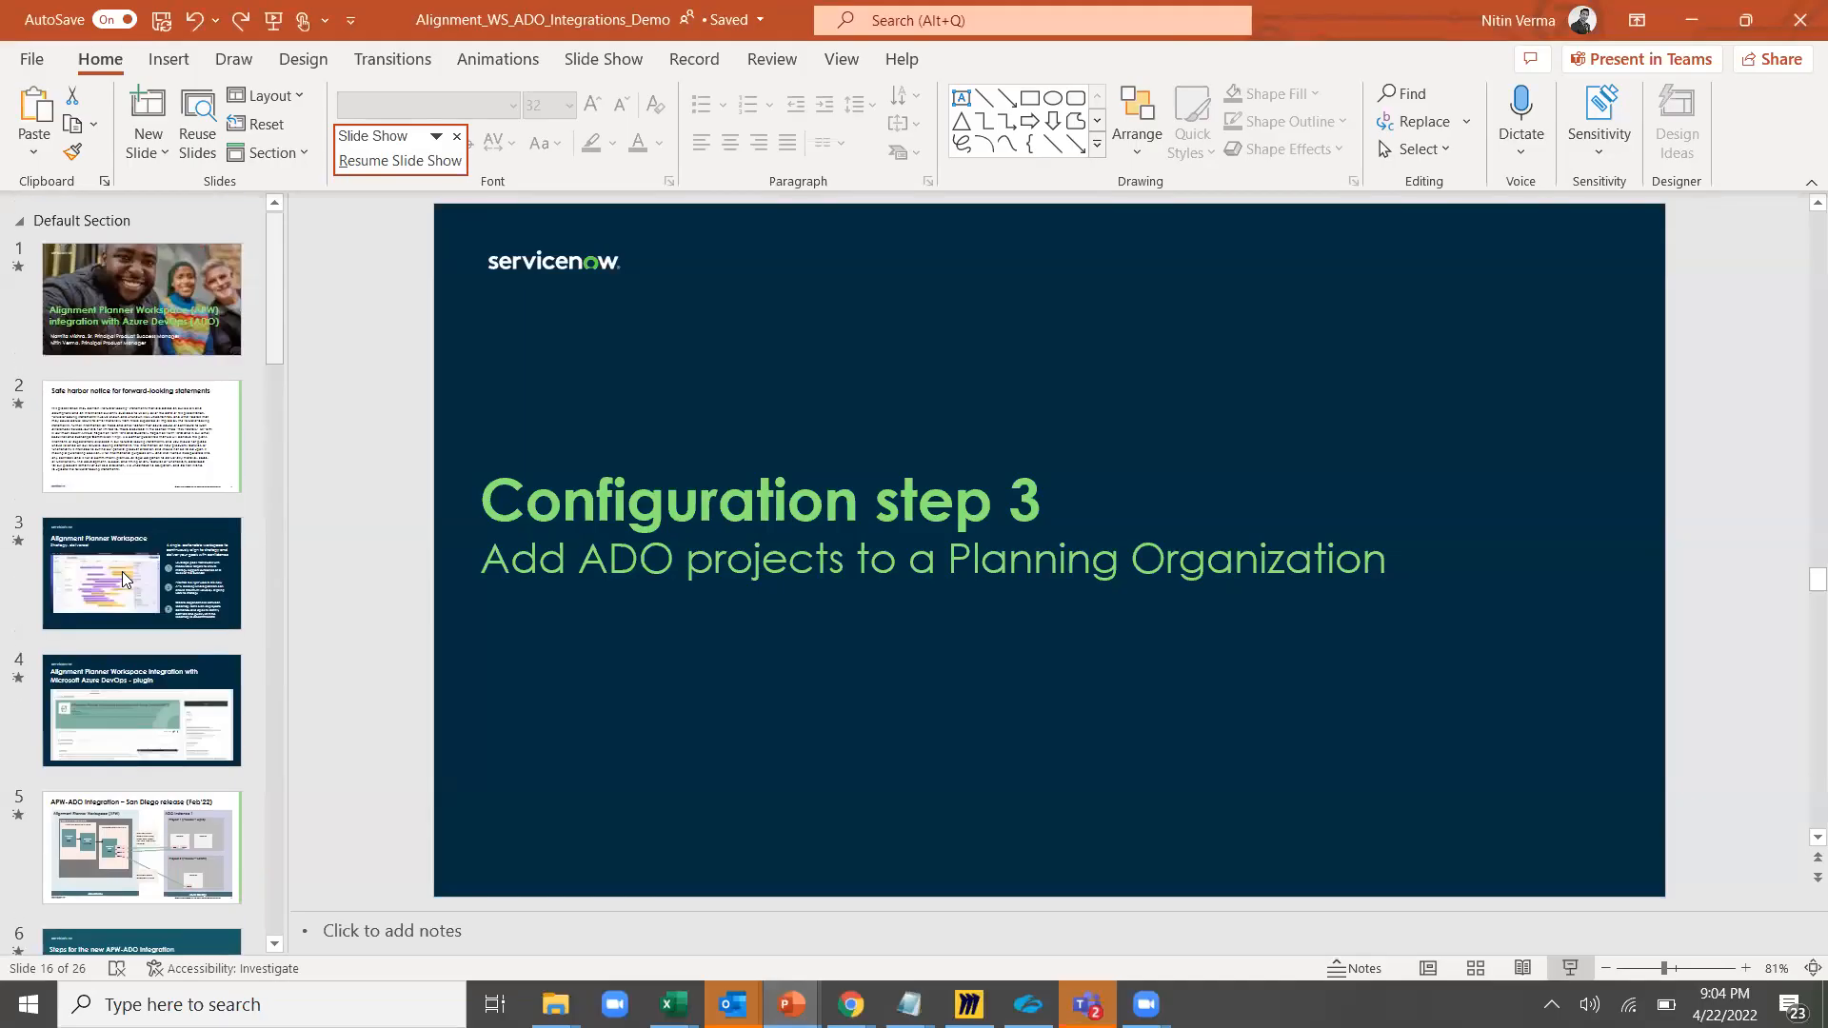